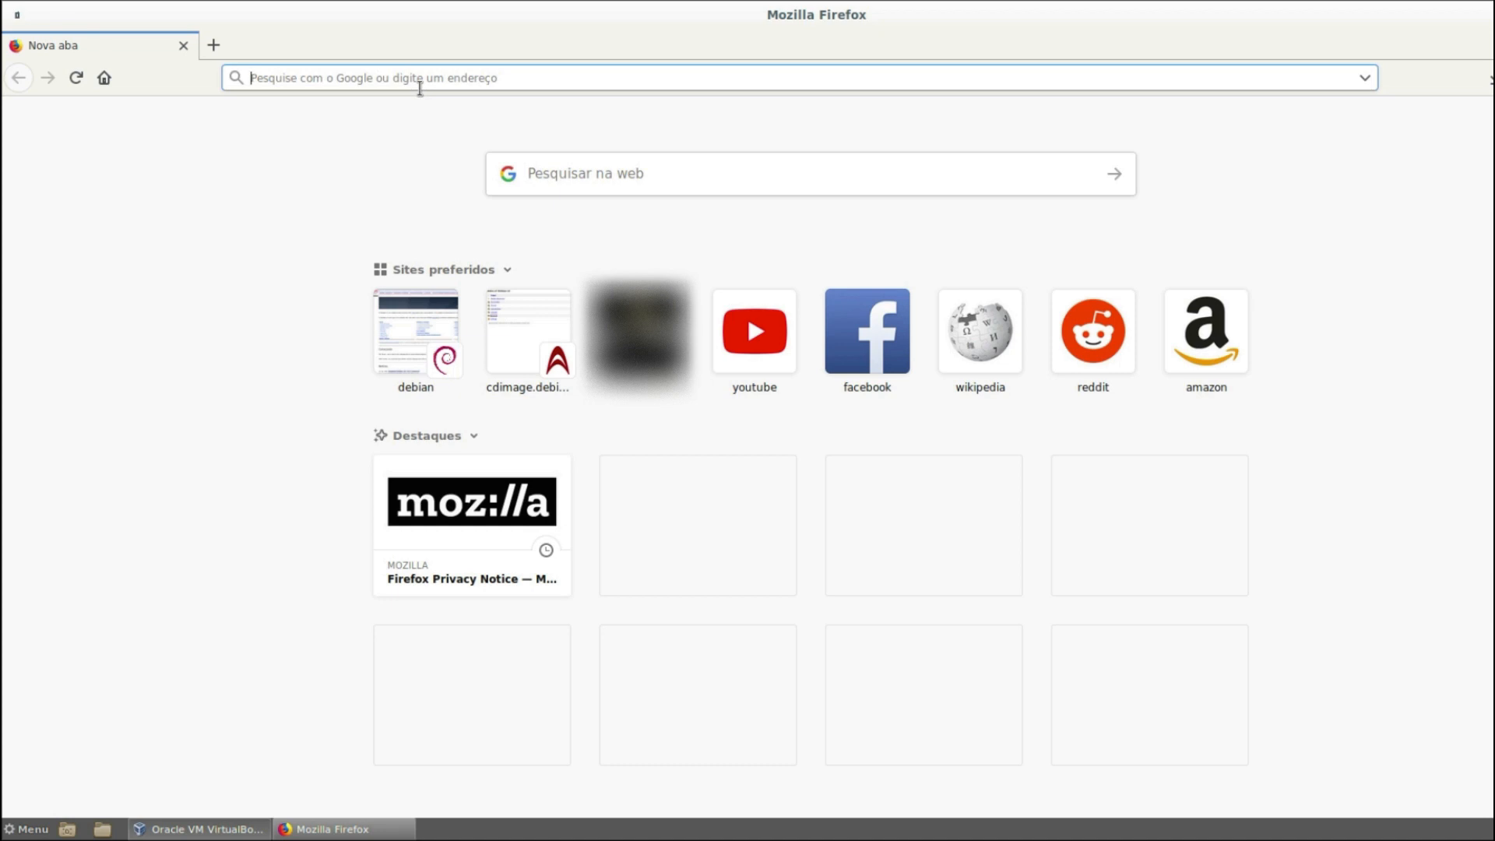
- Go from debian.org through the CD/USB ISO, HTTP and stable links to the amd64 iso-cd file list
type("debian.org/")
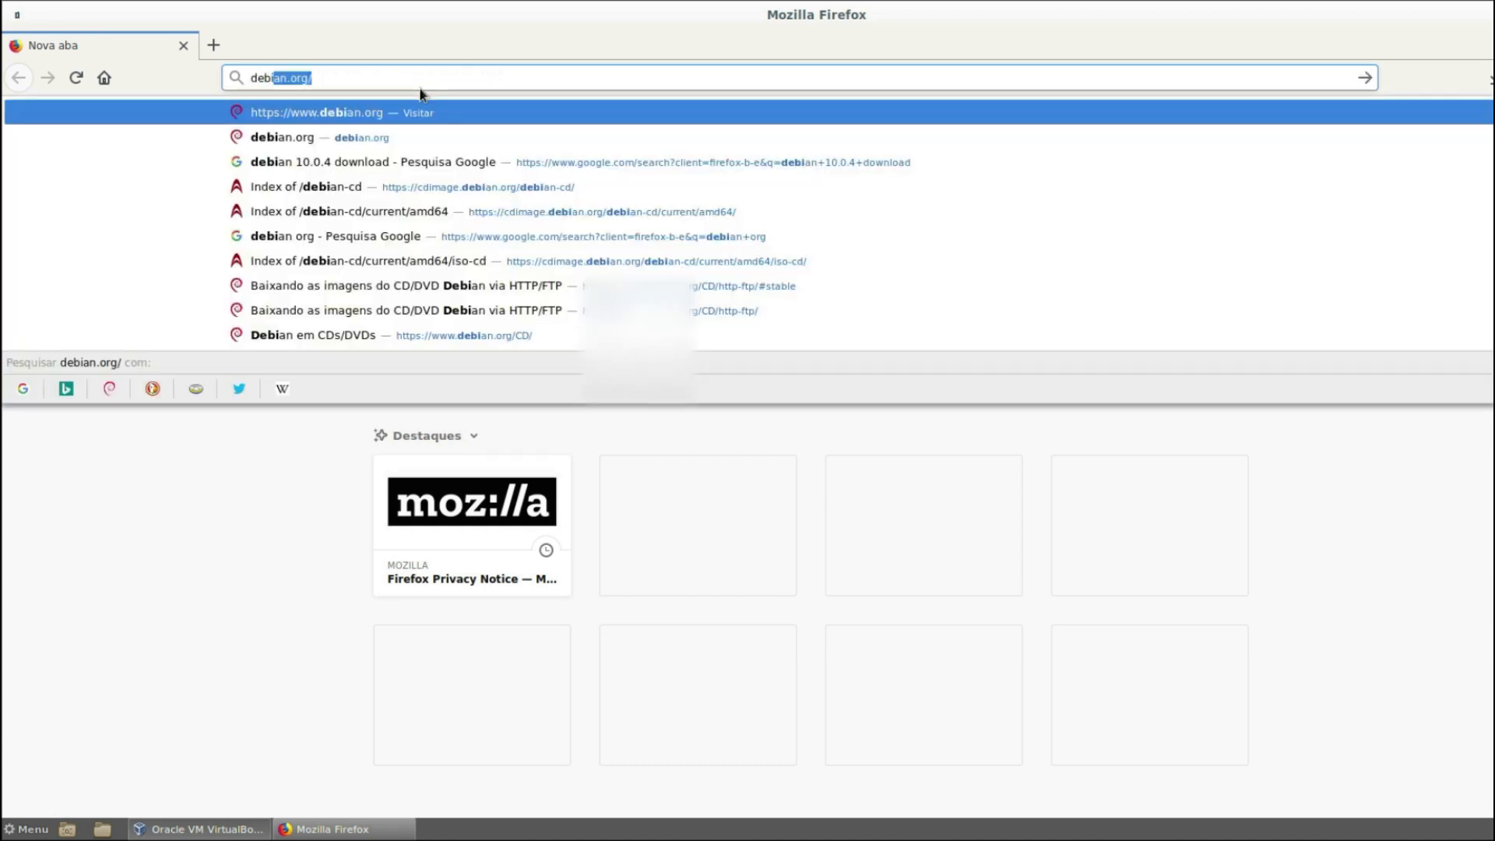
key("Return")
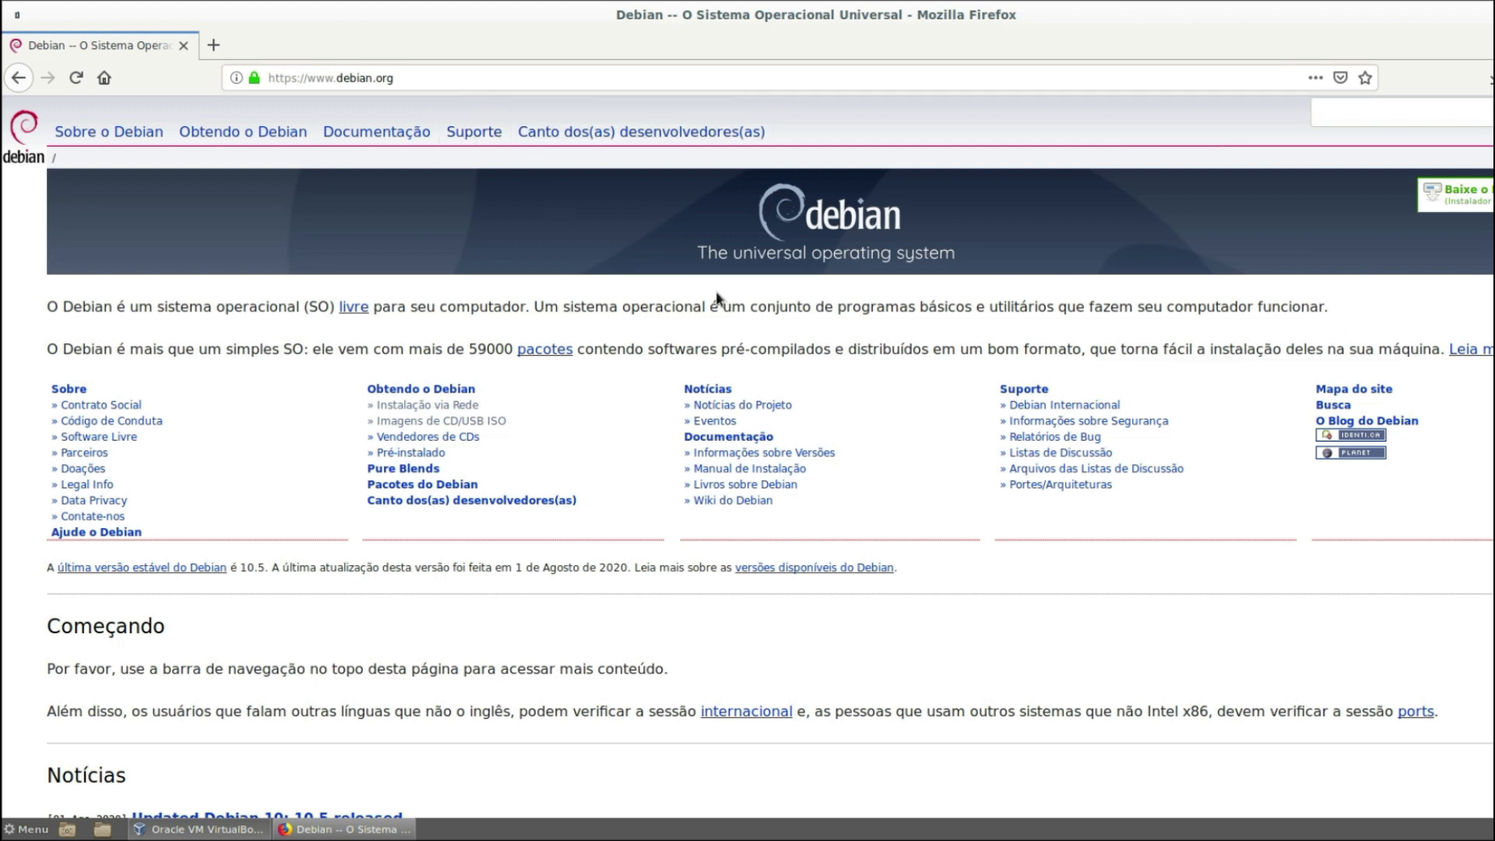
left_click(496, 428)
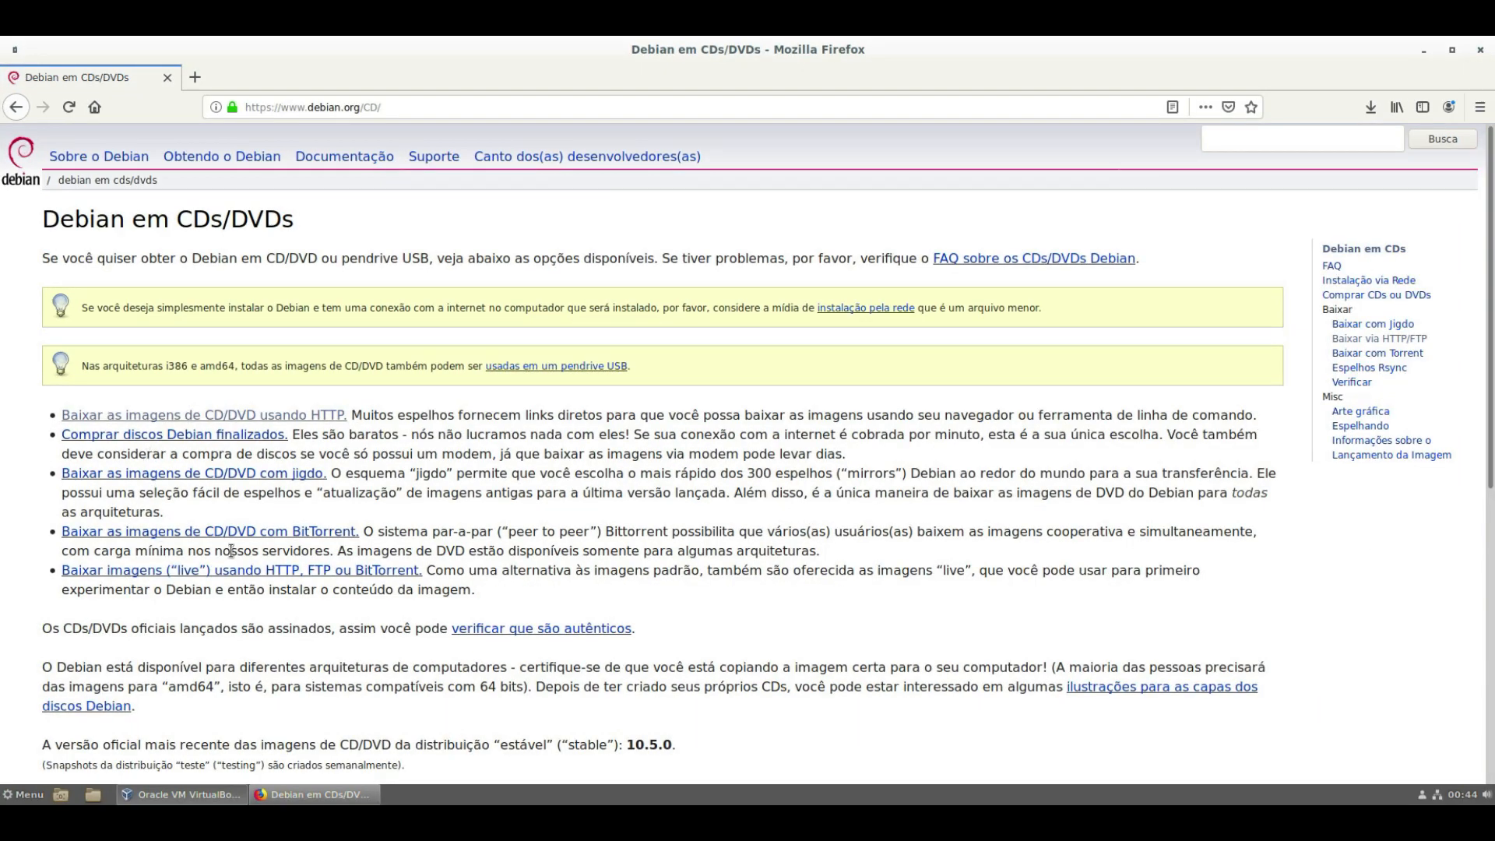
left_click(312, 420)
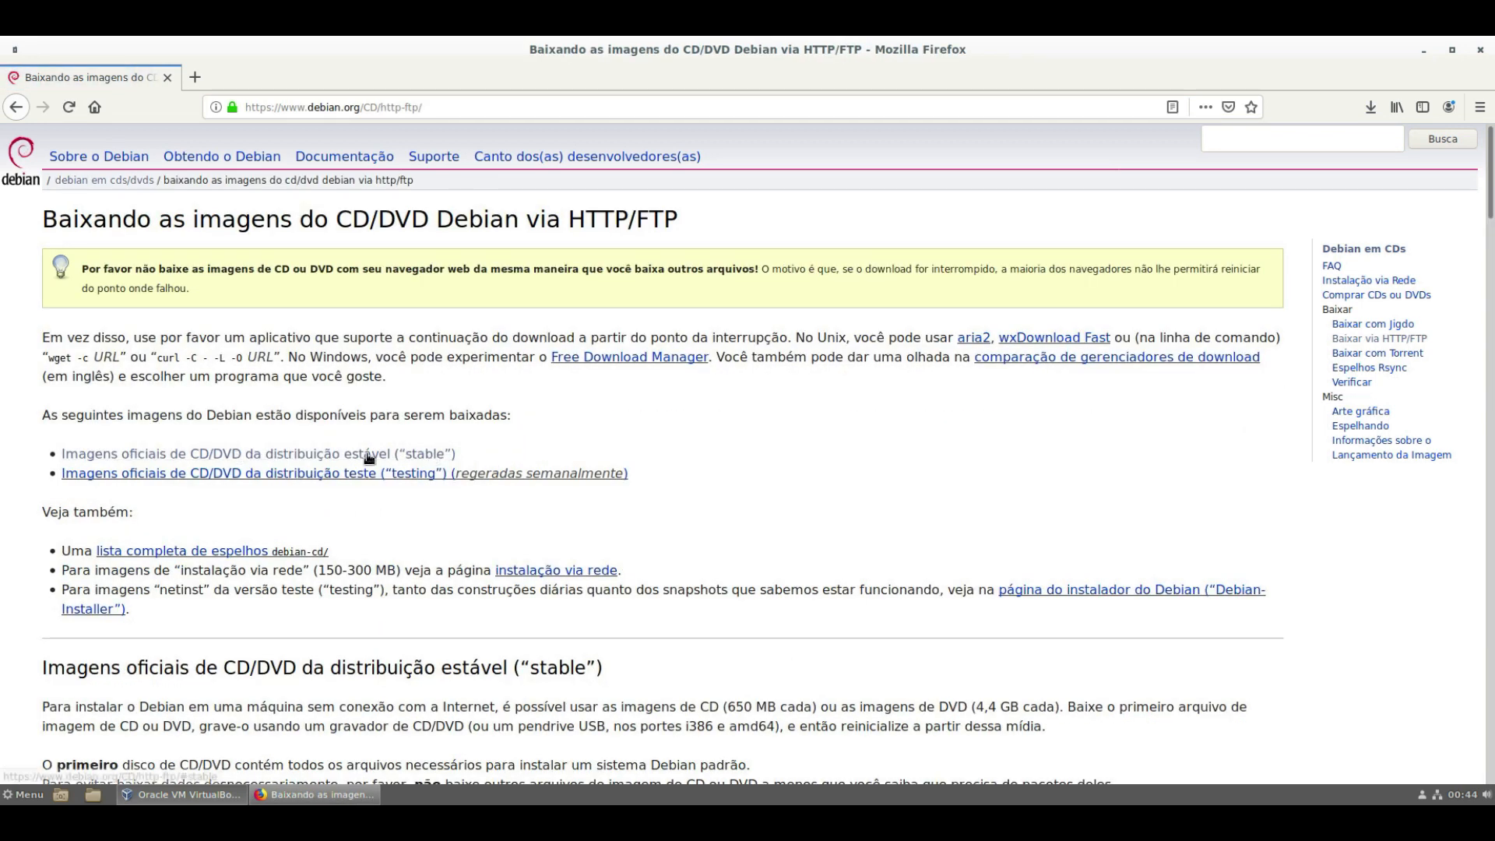
left_click(282, 458)
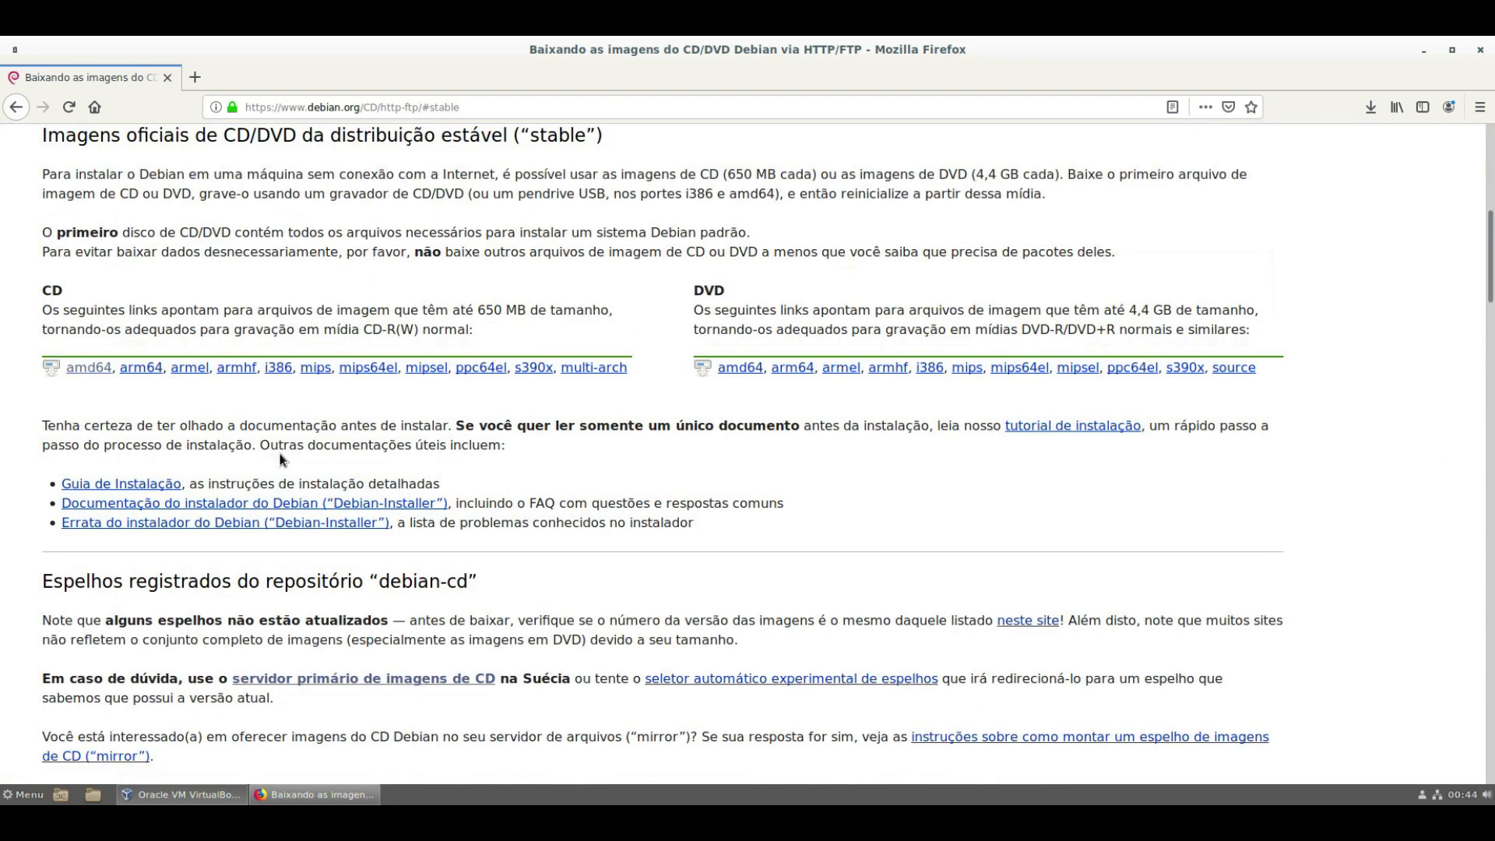
left_click(100, 377)
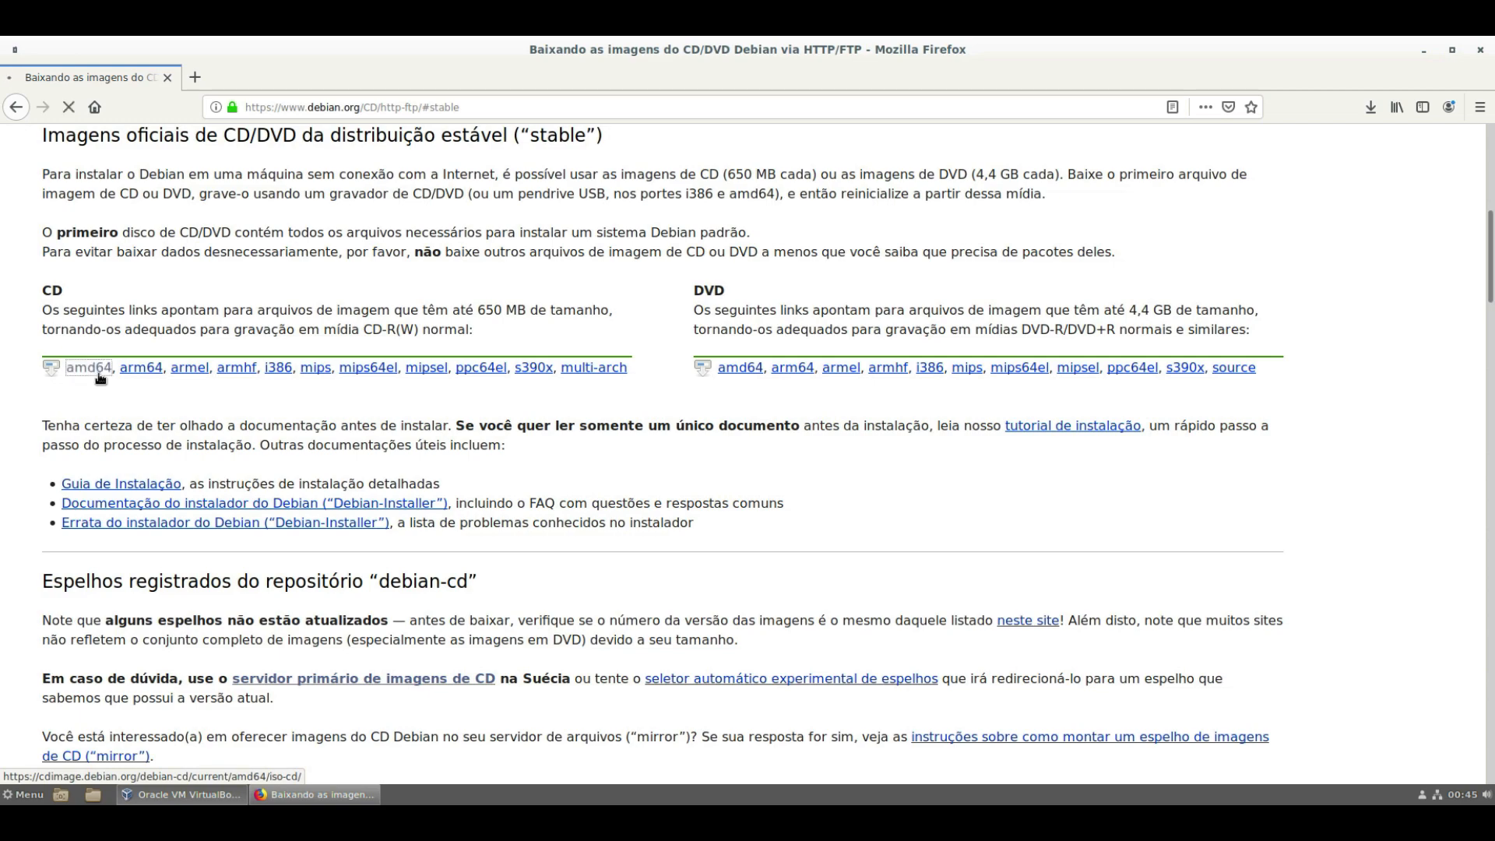
scroll(436, 417, "down", 5)
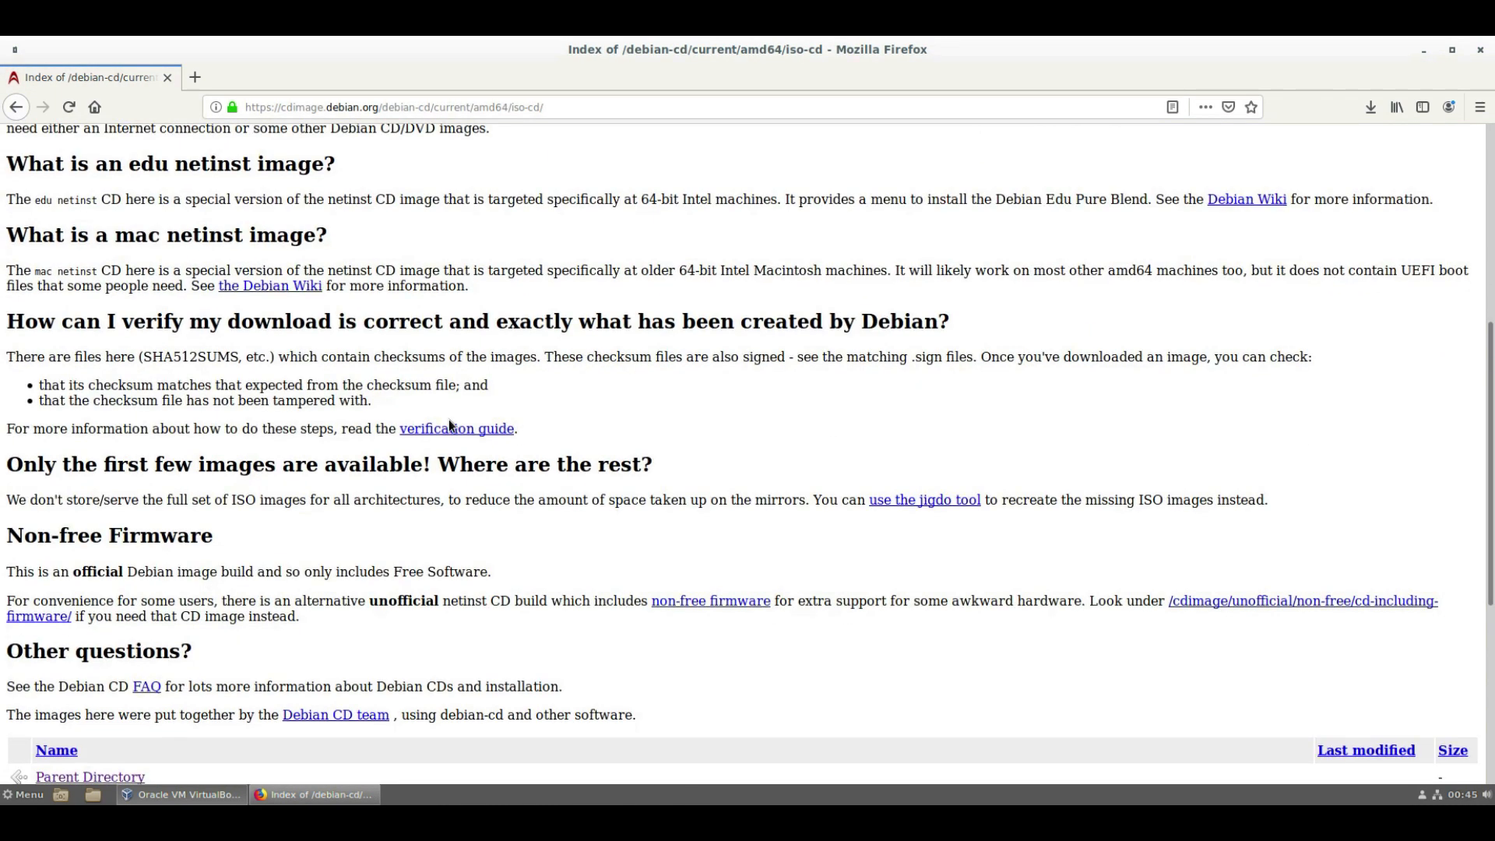
scroll(449, 421, "down", 5)
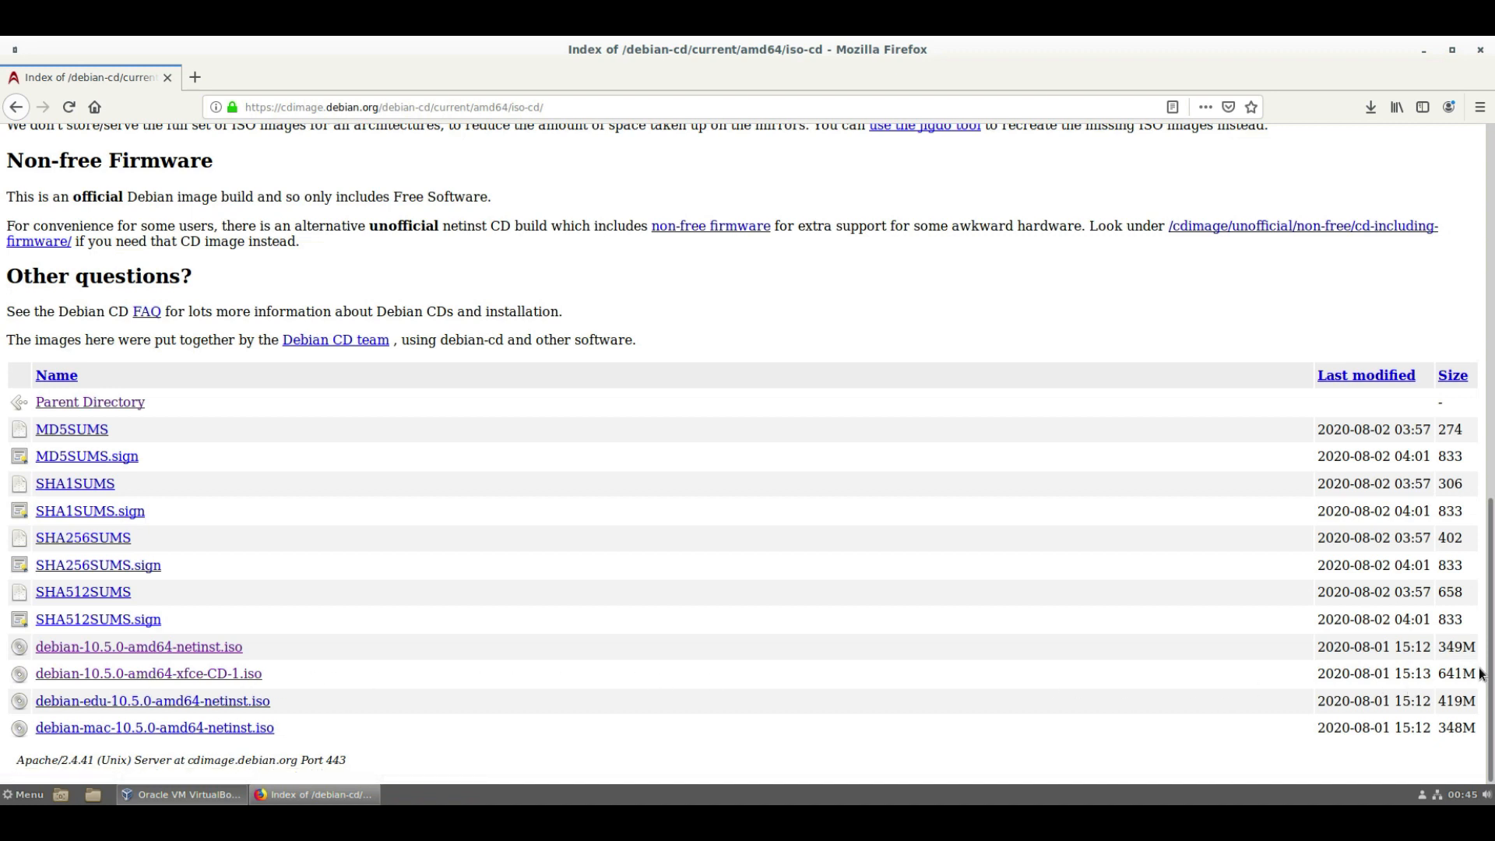
- Save the 641 MB debian-10.5.0-amd64-xfce-CD-1.iso image, then minimize Firefox
left_click_drag(1480, 674, 1333, 676)
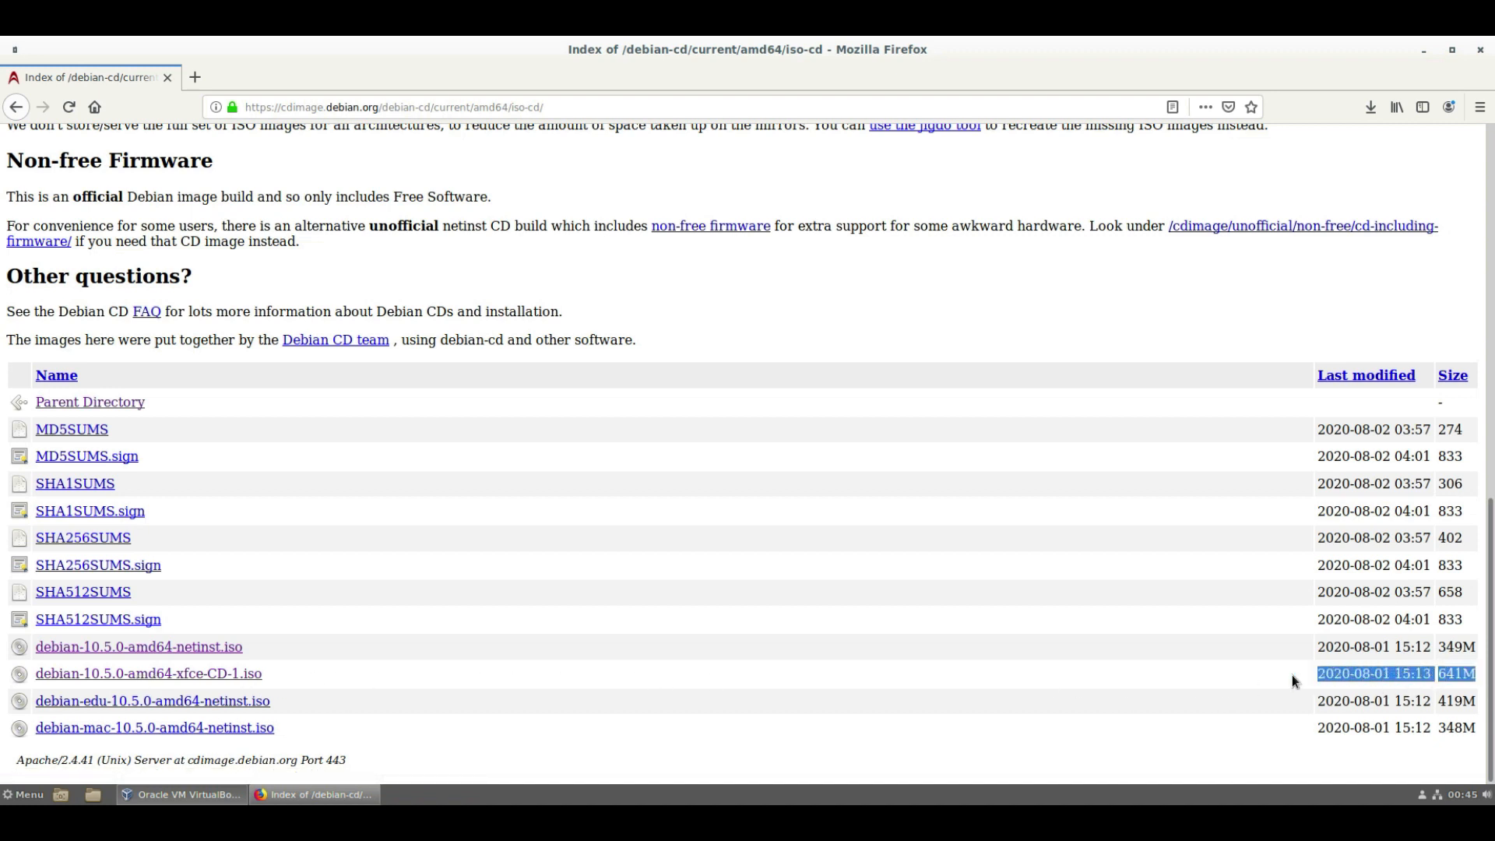
left_click(217, 674)
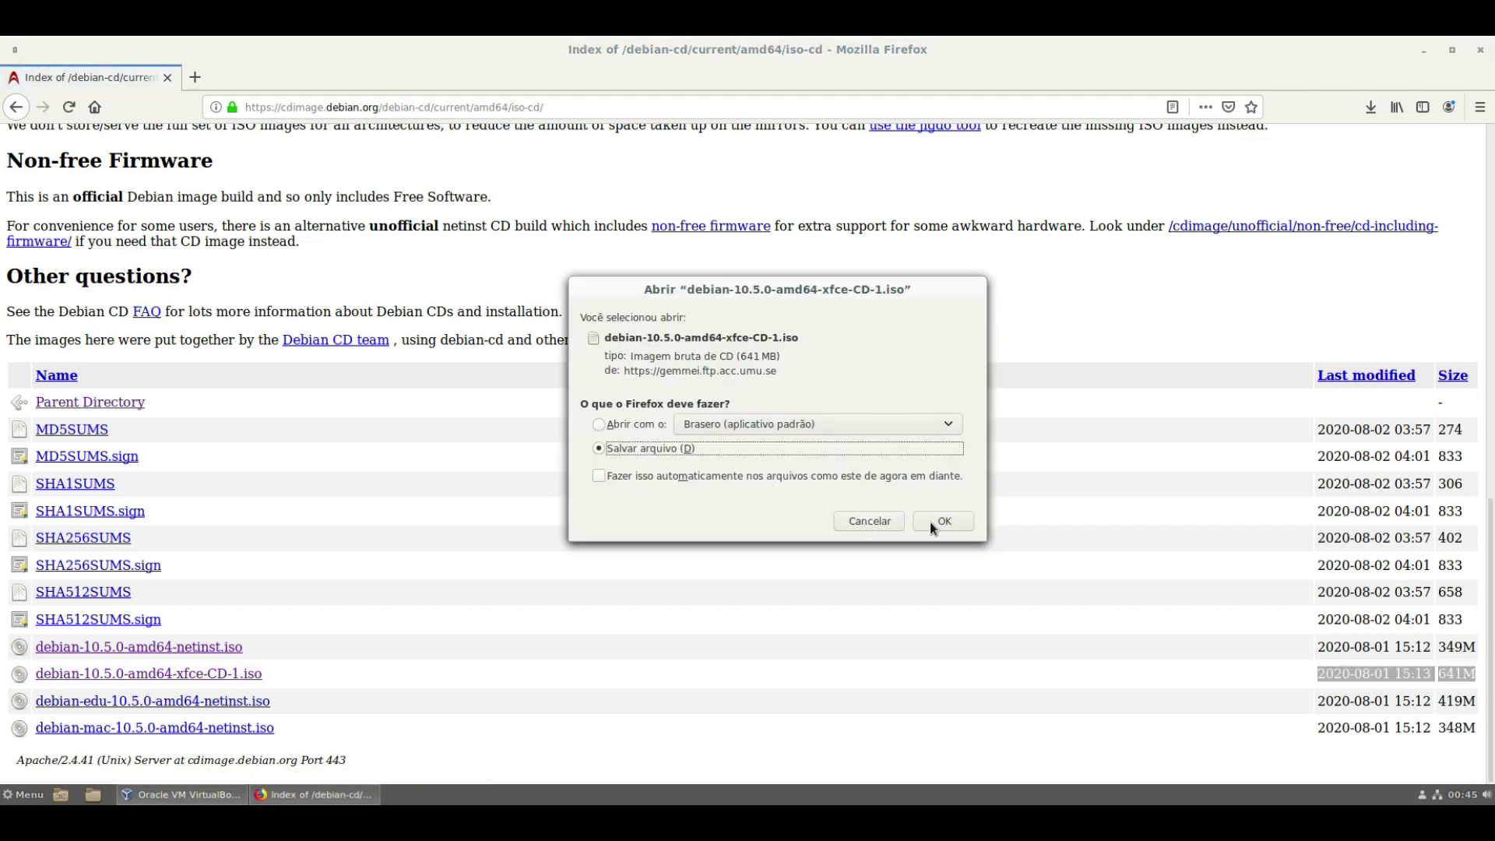
left_click(944, 522)
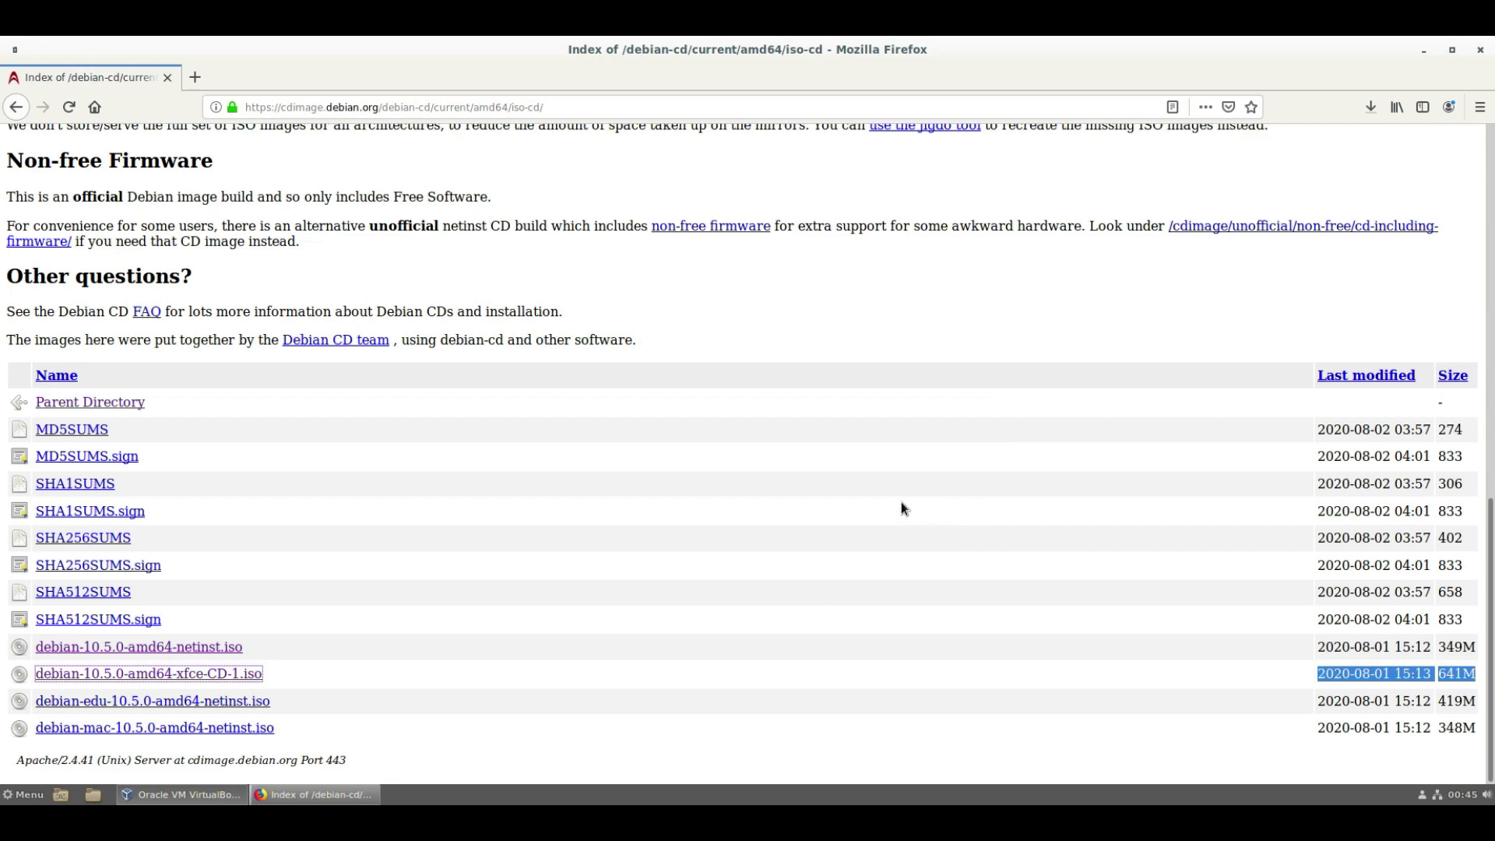
left_click(1423, 47)
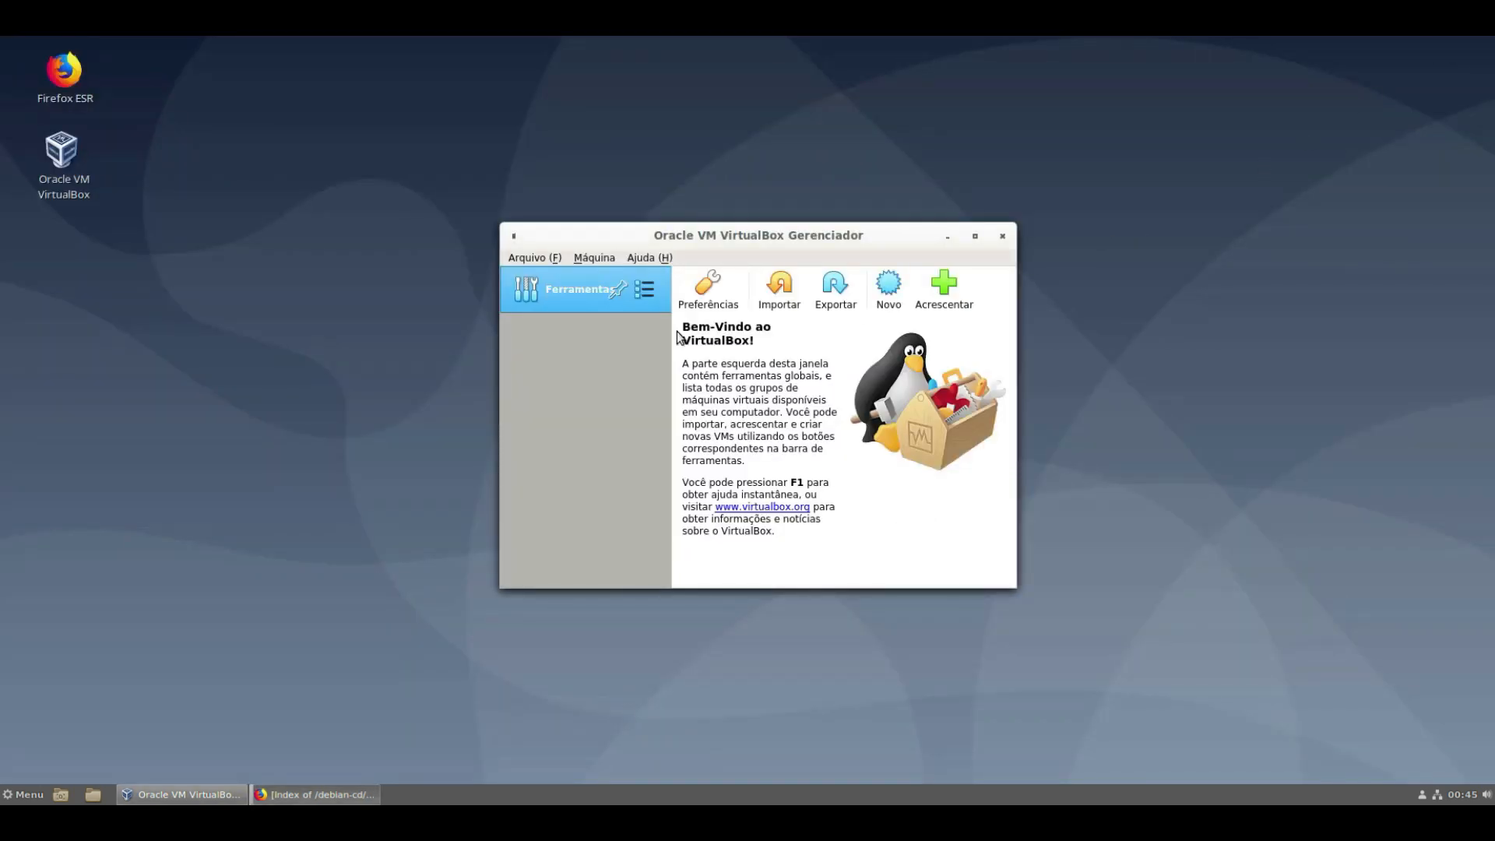
- Create a new VM named 'Debian 10' with type Linux and version Debian (64-bit)
left_click(890, 300)
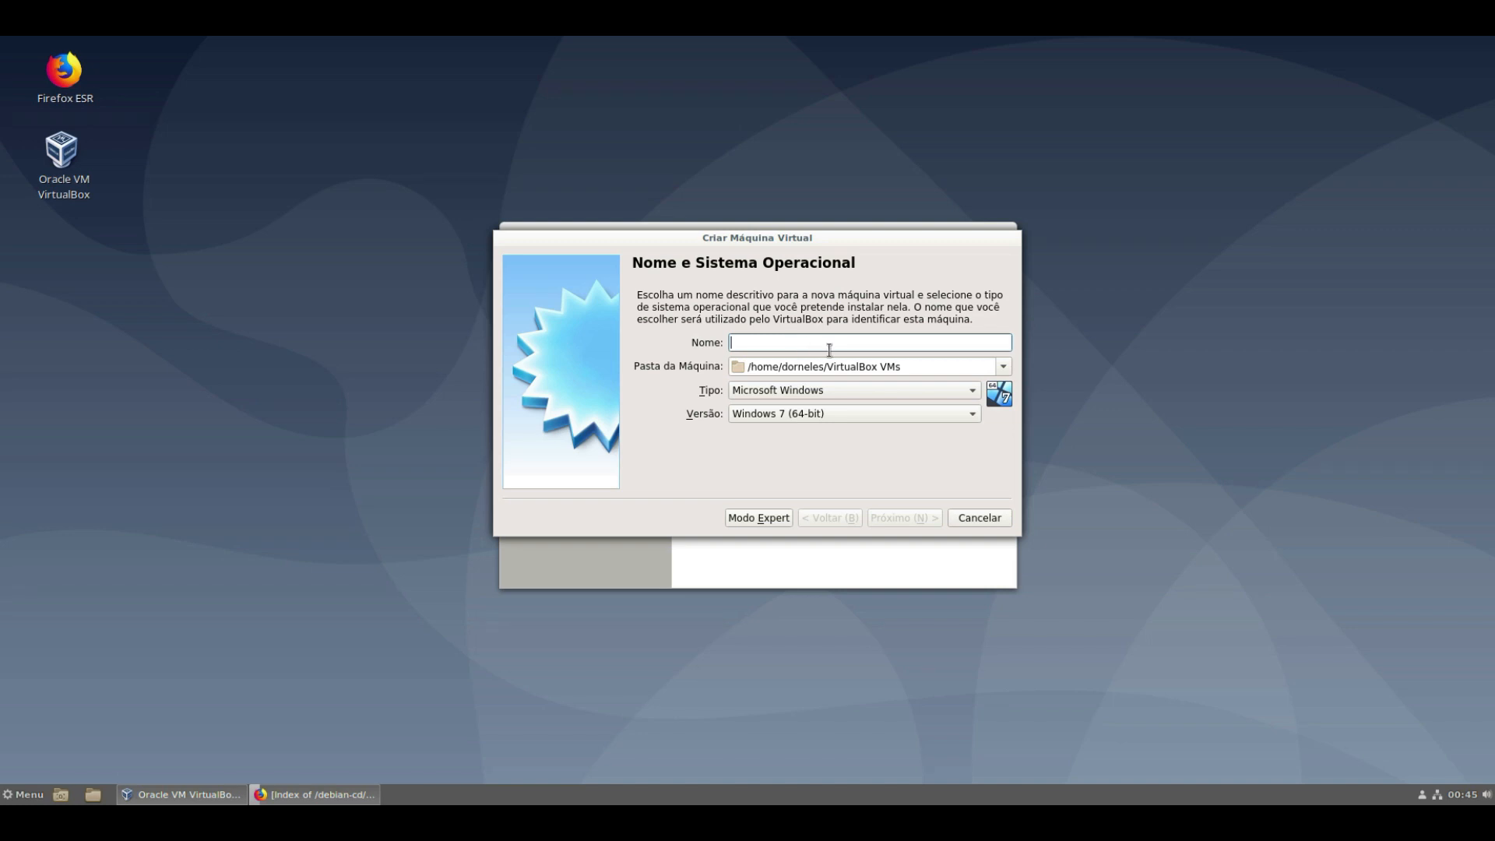
type("De")
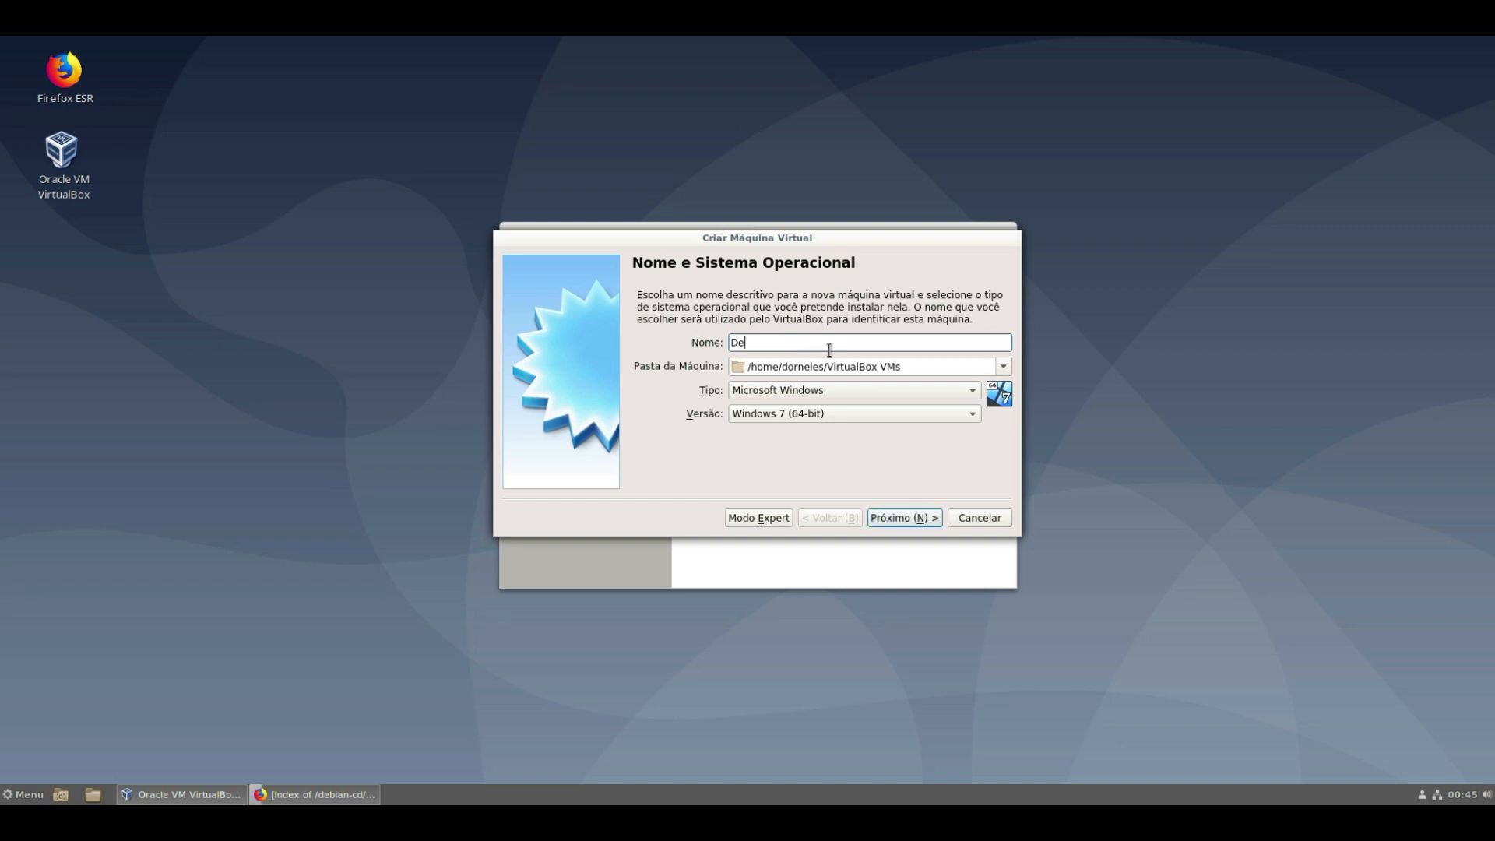
type("bian 10")
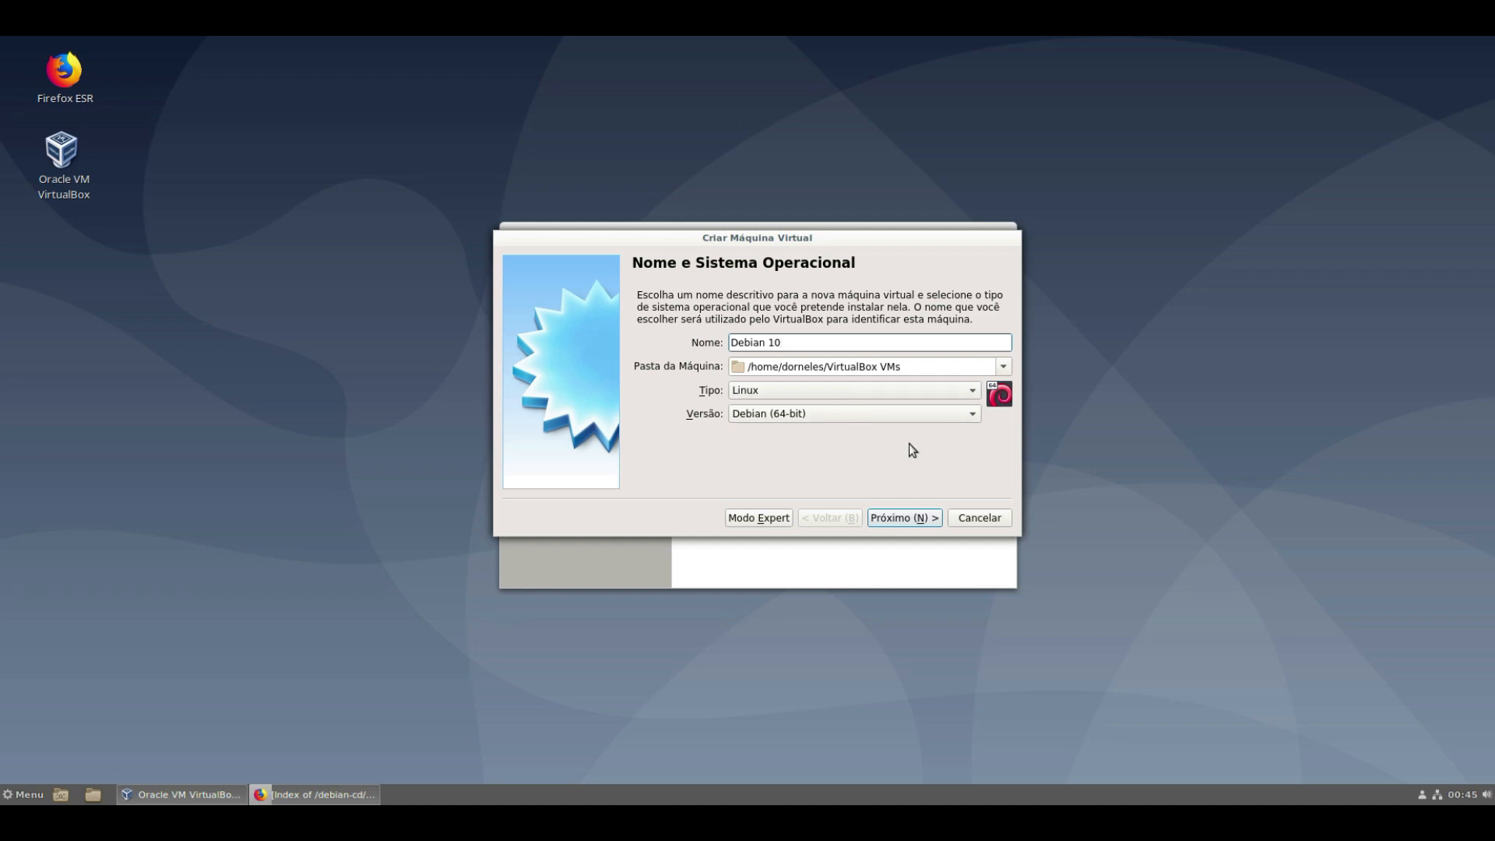
left_click(914, 520)
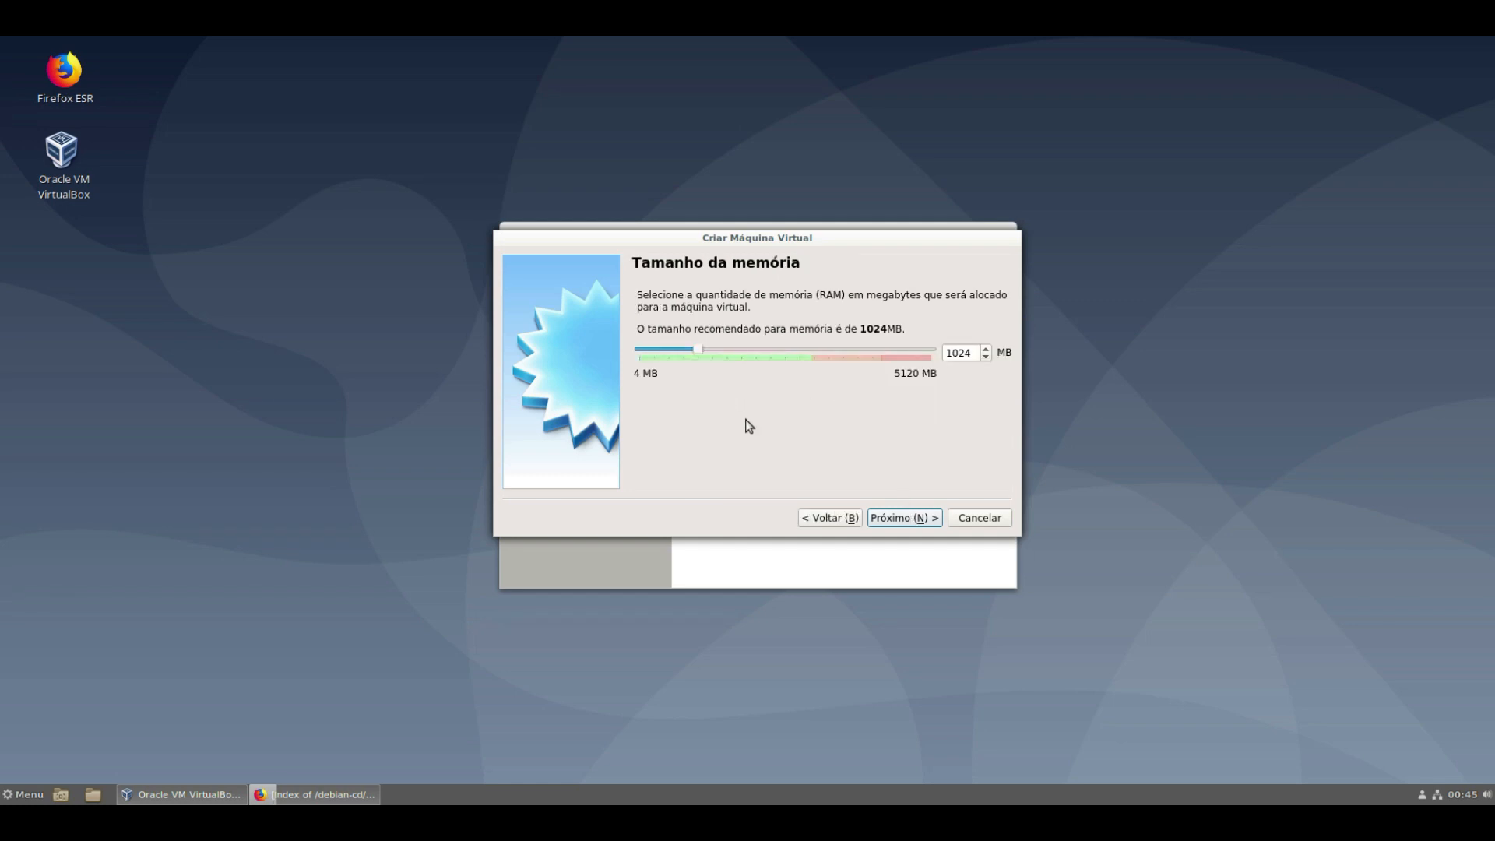
- Raise the VM's memory to 1866 MB and choose to create a new virtual hard disk
left_click_drag(702, 352, 756, 352)
left_click(897, 519)
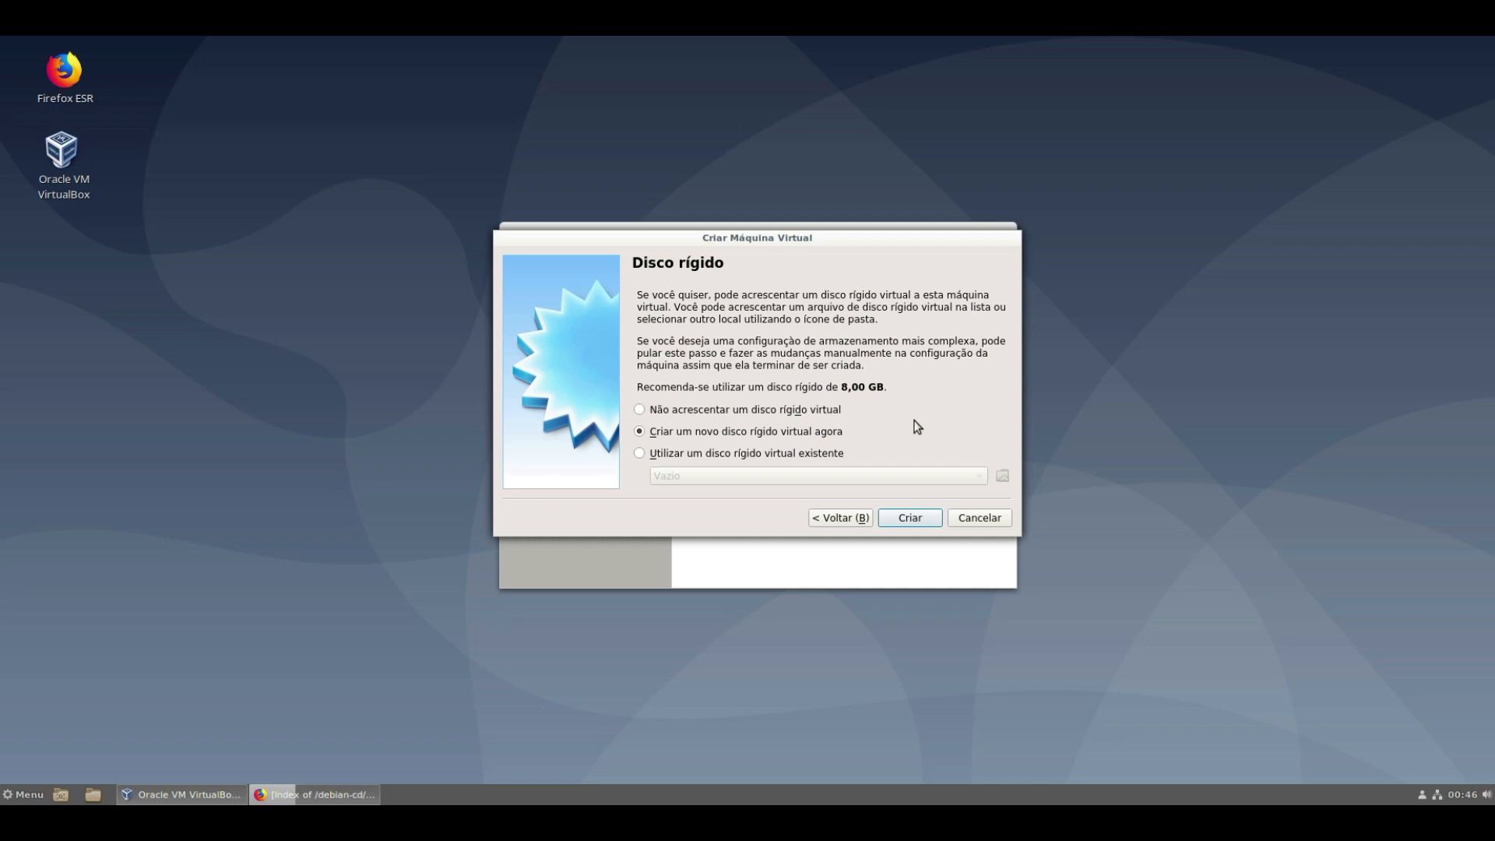
left_click_drag(886, 391, 633, 390)
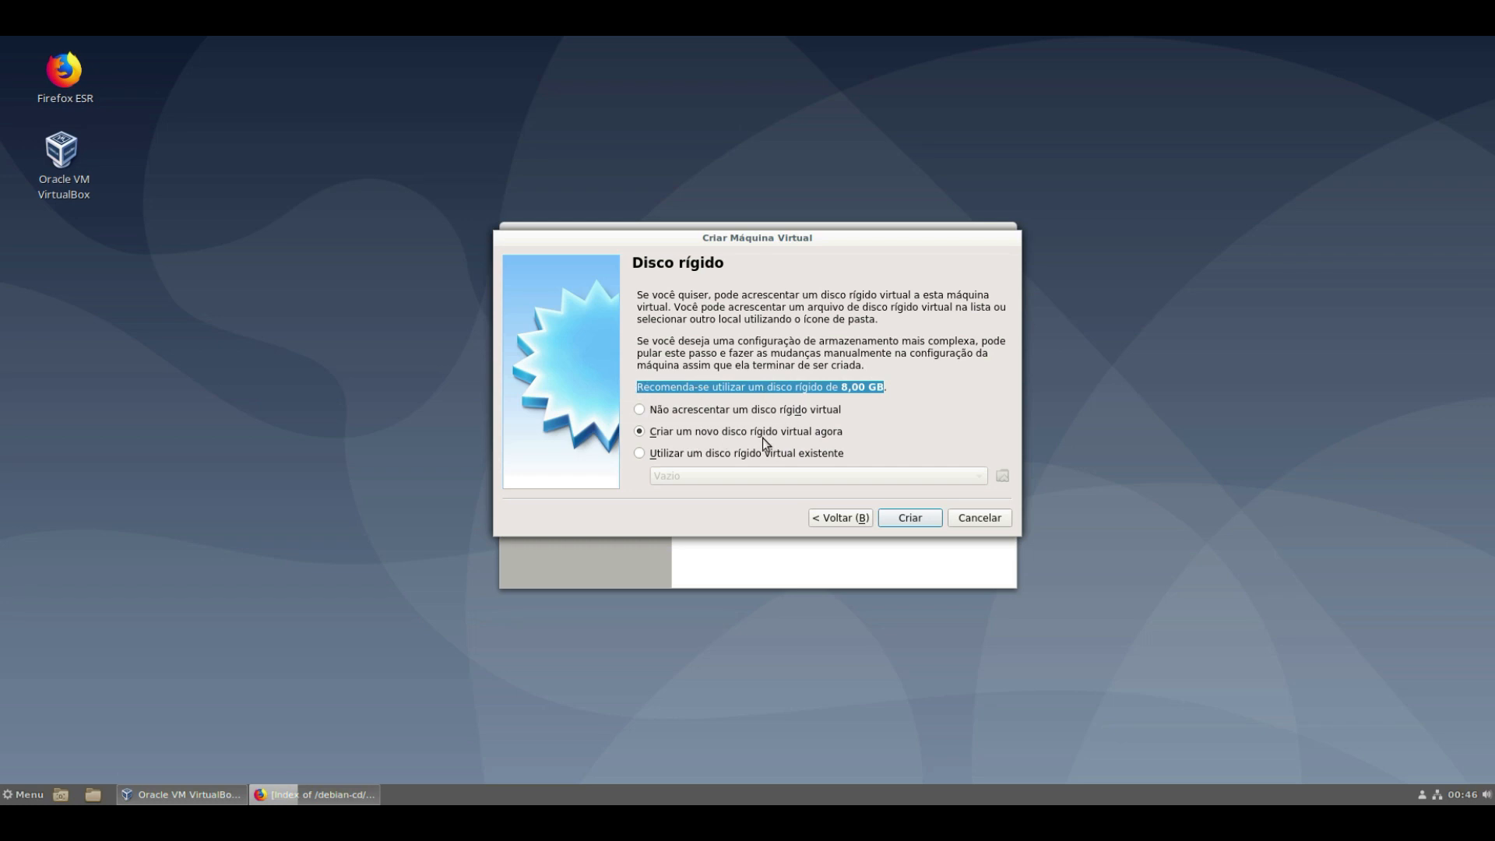
left_click(905, 518)
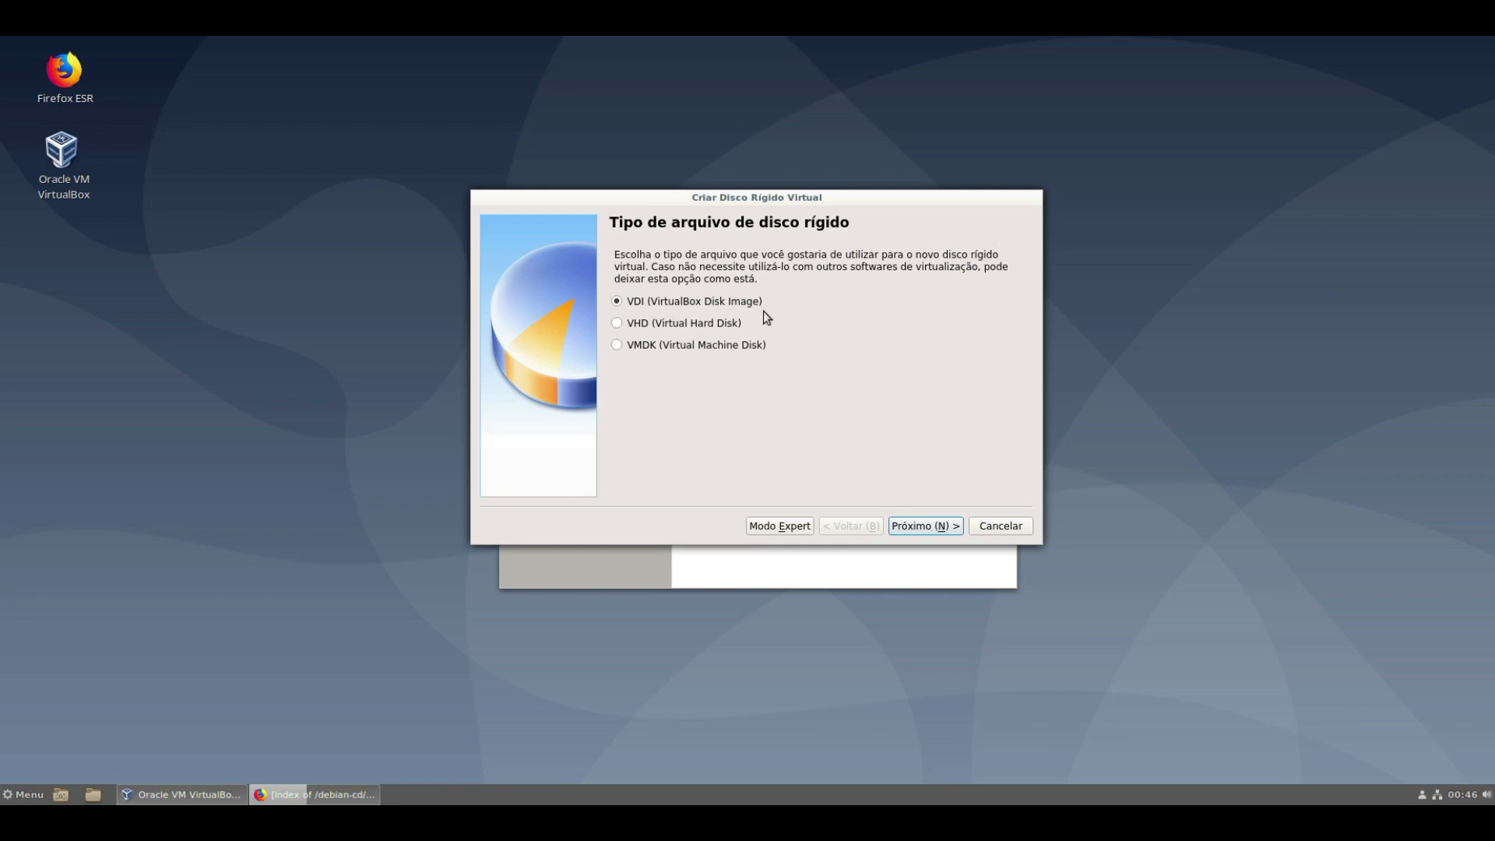
- Create Debian 10.vdi as a fixed-size VDI disk of 15 GB
left_click(937, 526)
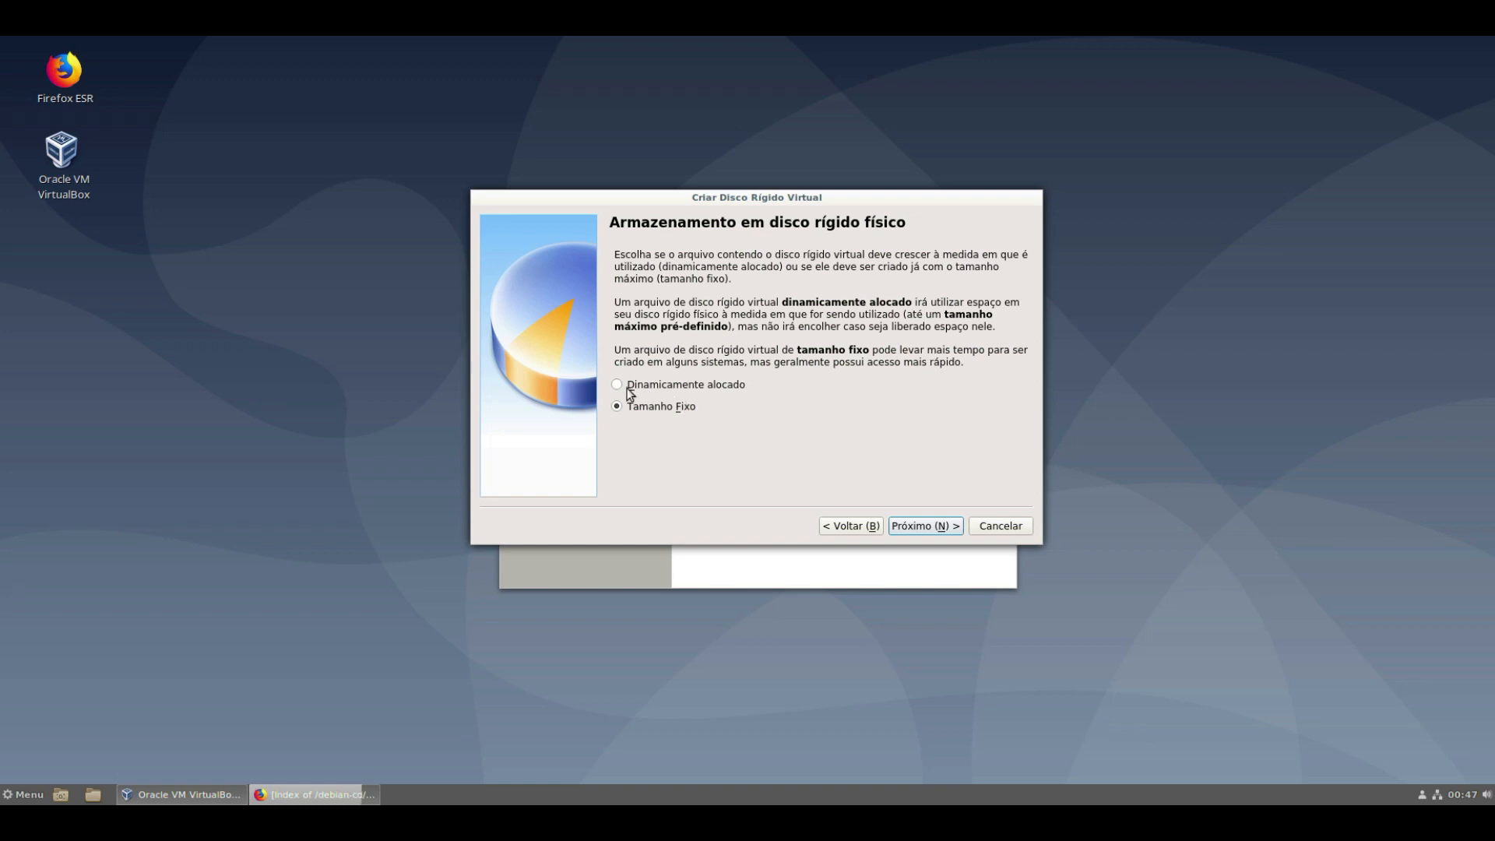
left_click(940, 528)
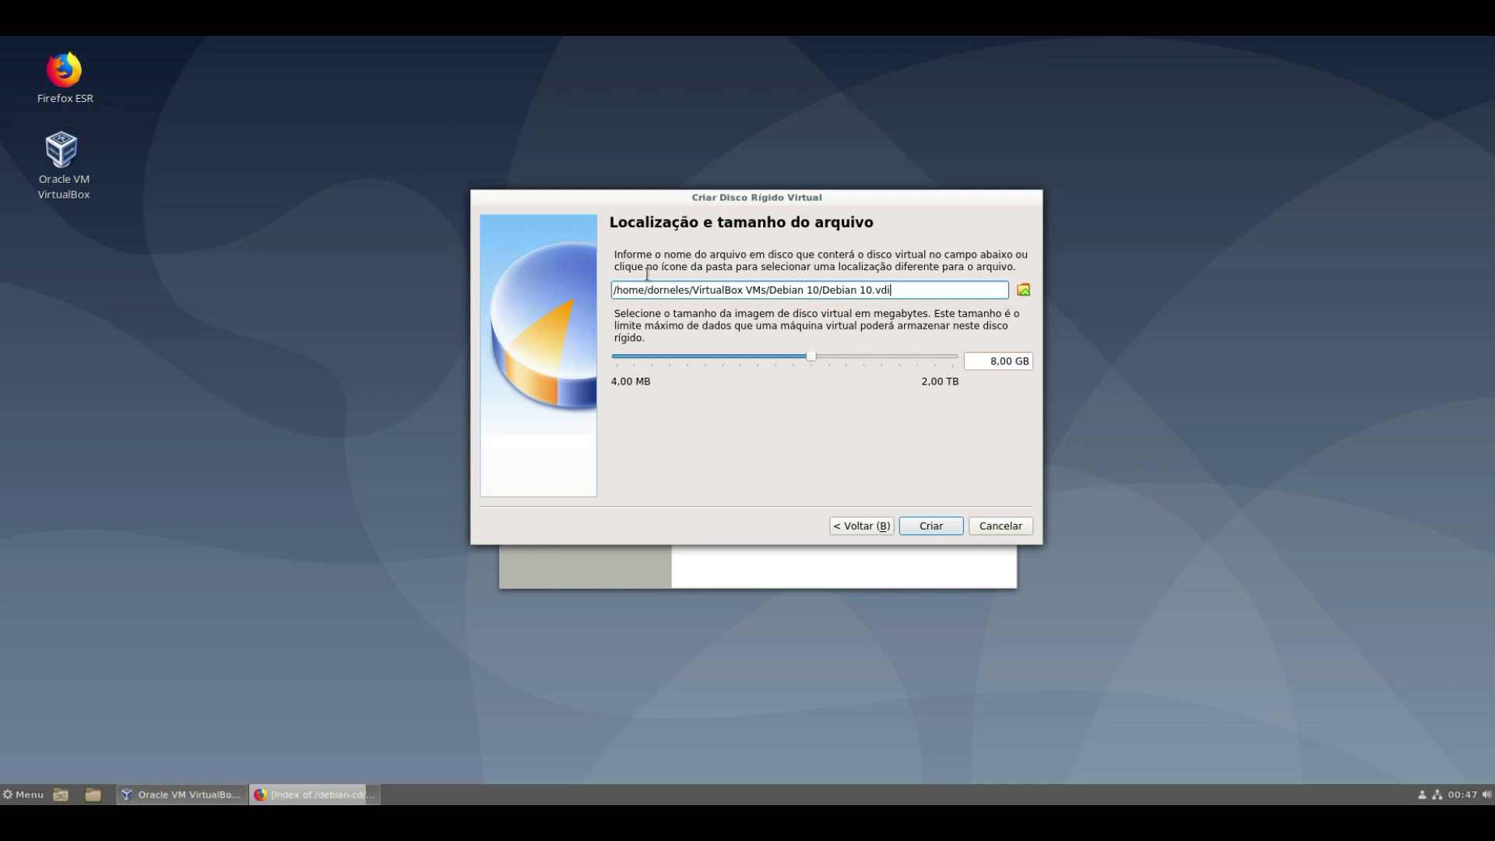
double_click(989, 364)
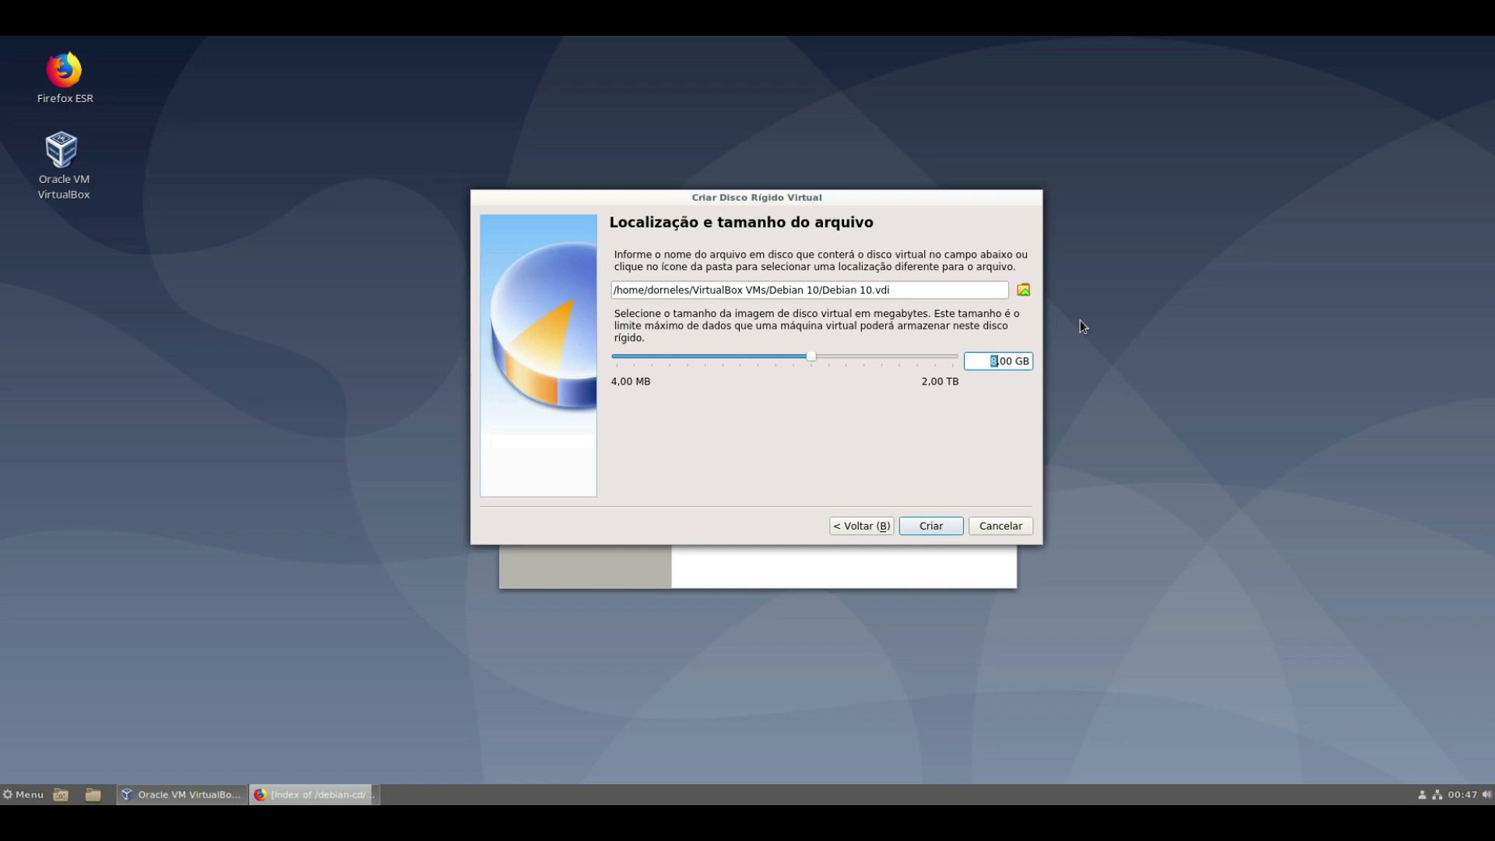
type("15")
left_click(939, 530)
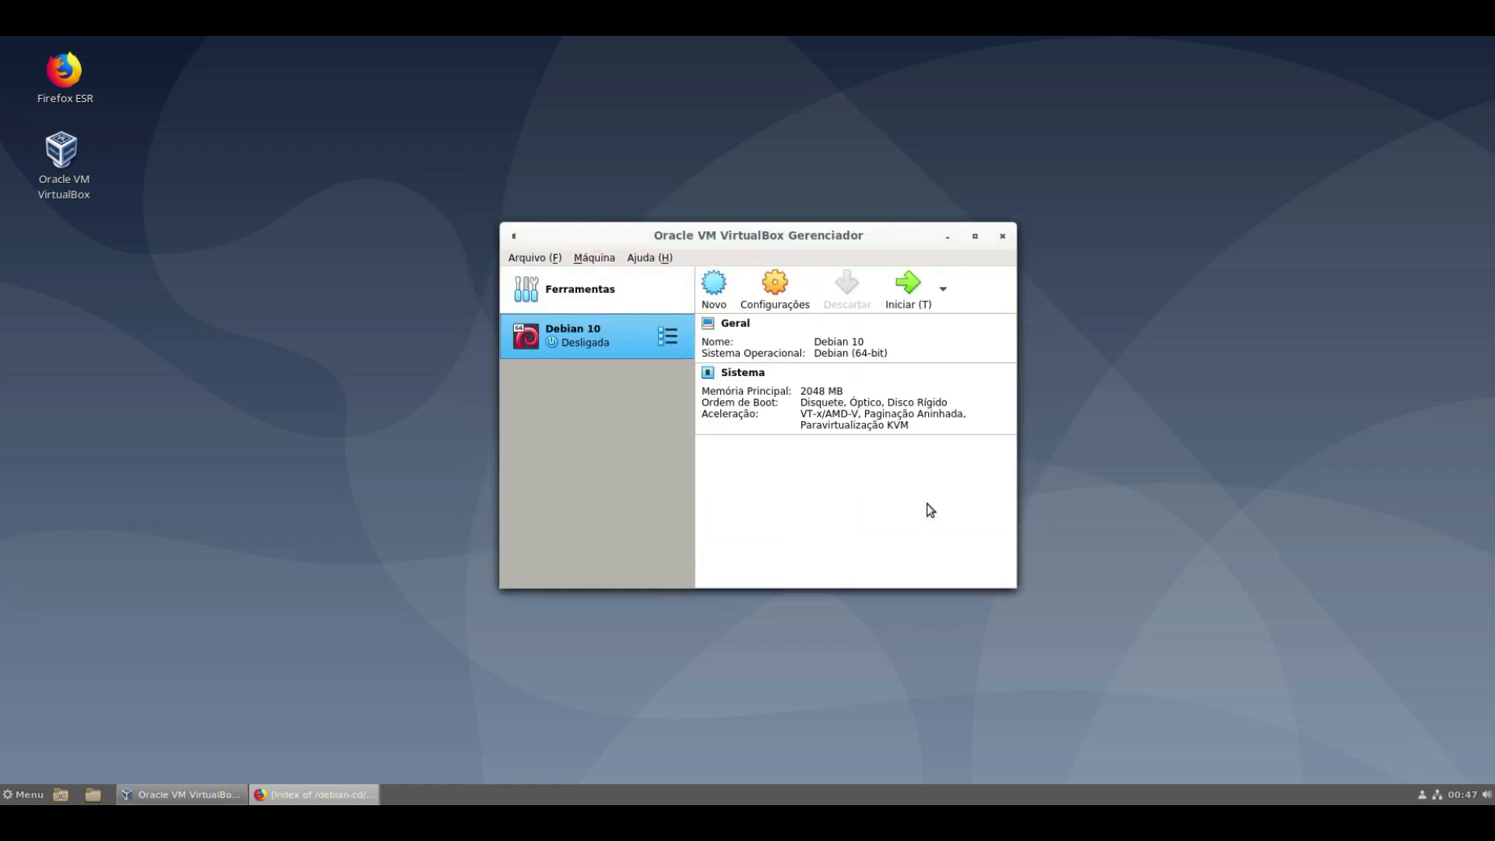
- Move and enlarge the VirtualBox Manager window, then open the Debian 10 machine's settings
left_click_drag(542, 228, 362, 128)
left_click_drag(935, 494, 1238, 687)
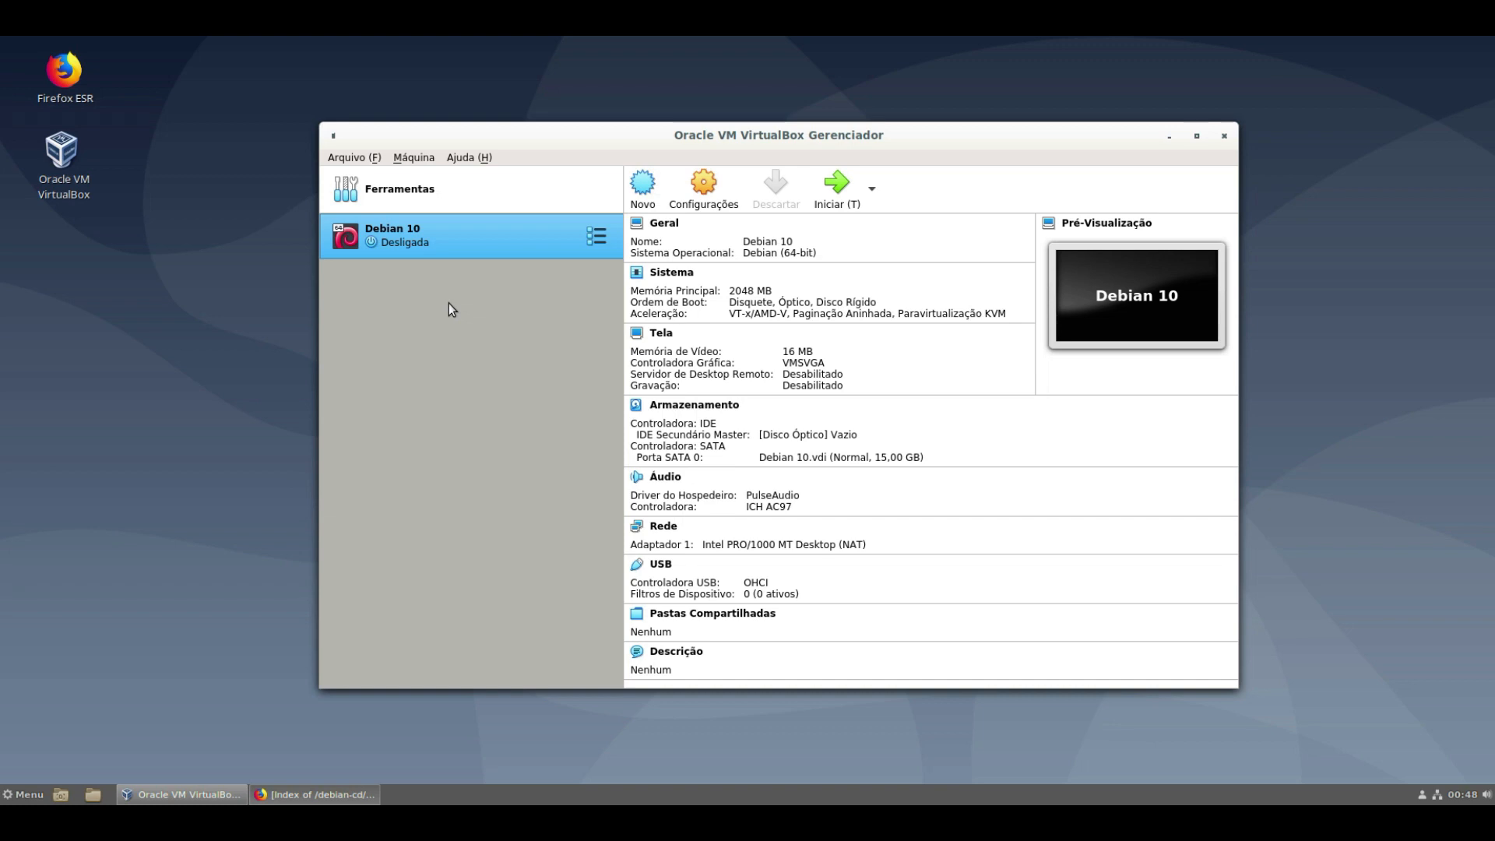
left_click(700, 206)
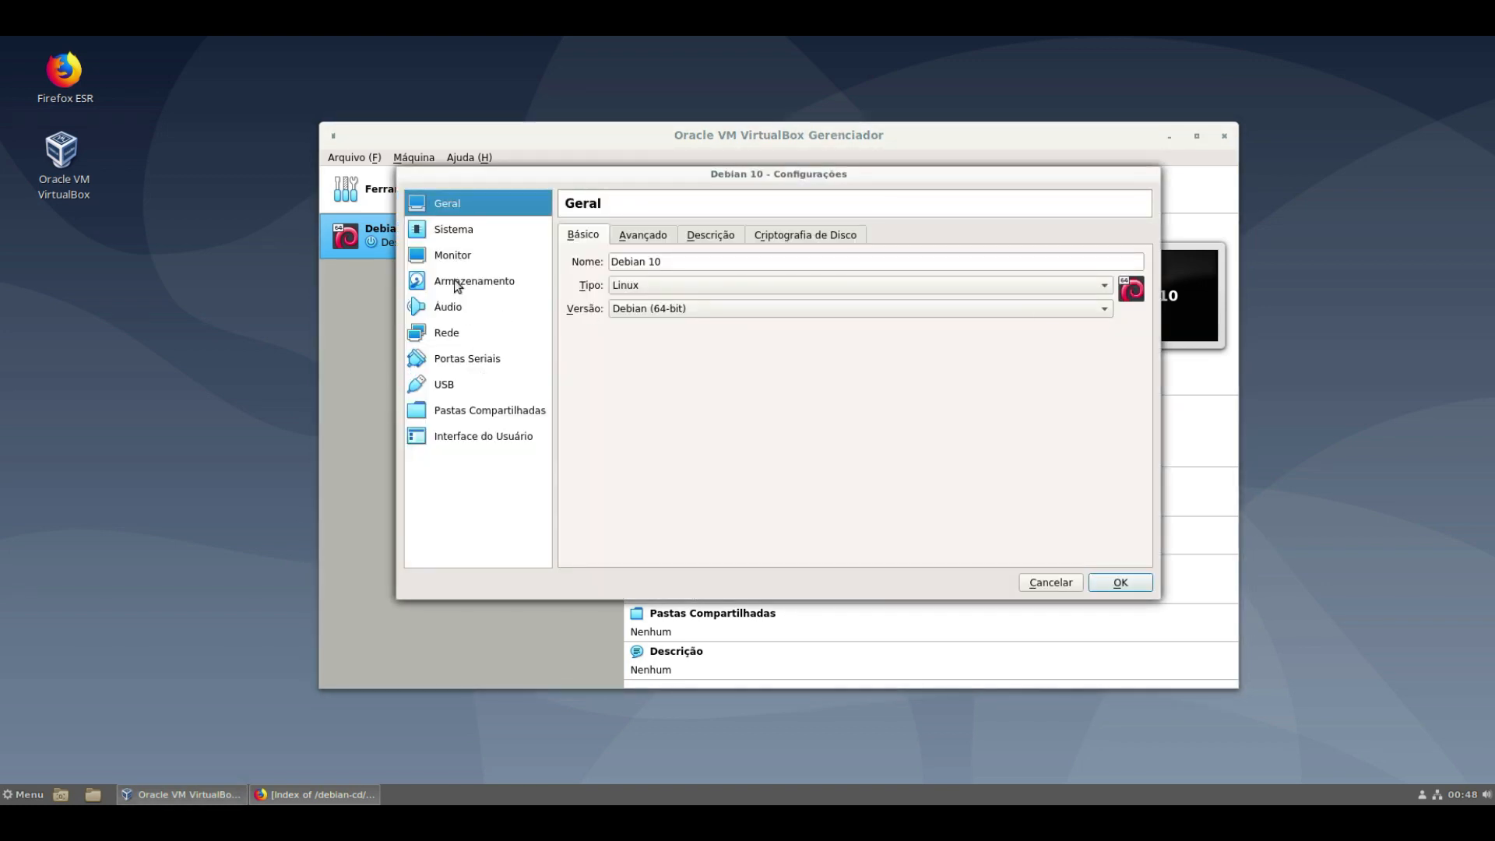
- Add a new dynamically allocated 10 GB VDI, Debian 10_1.vdi, to the SATA controller
left_click(455, 280)
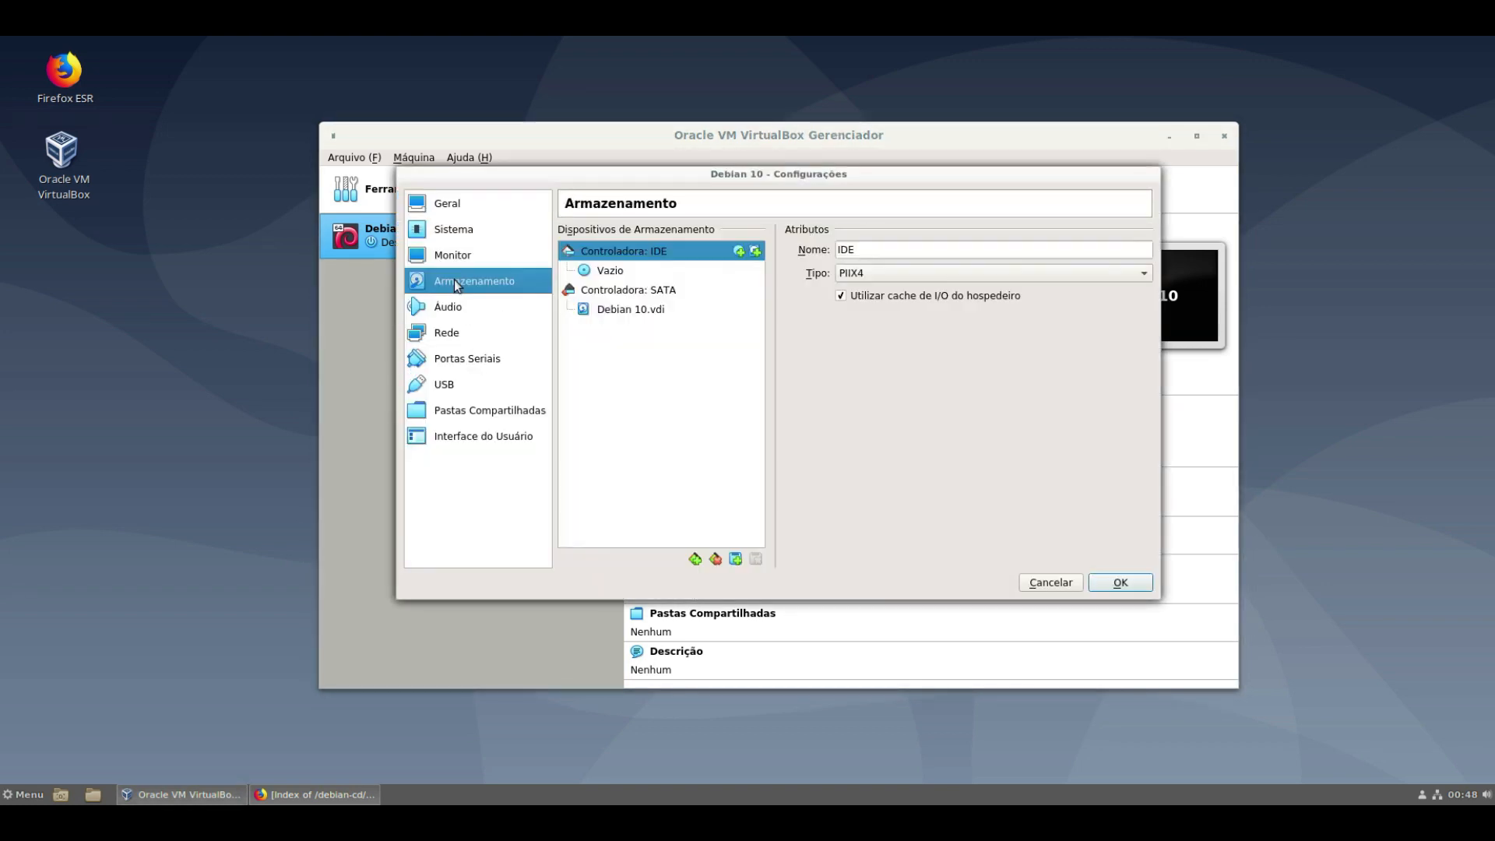
left_click(635, 296)
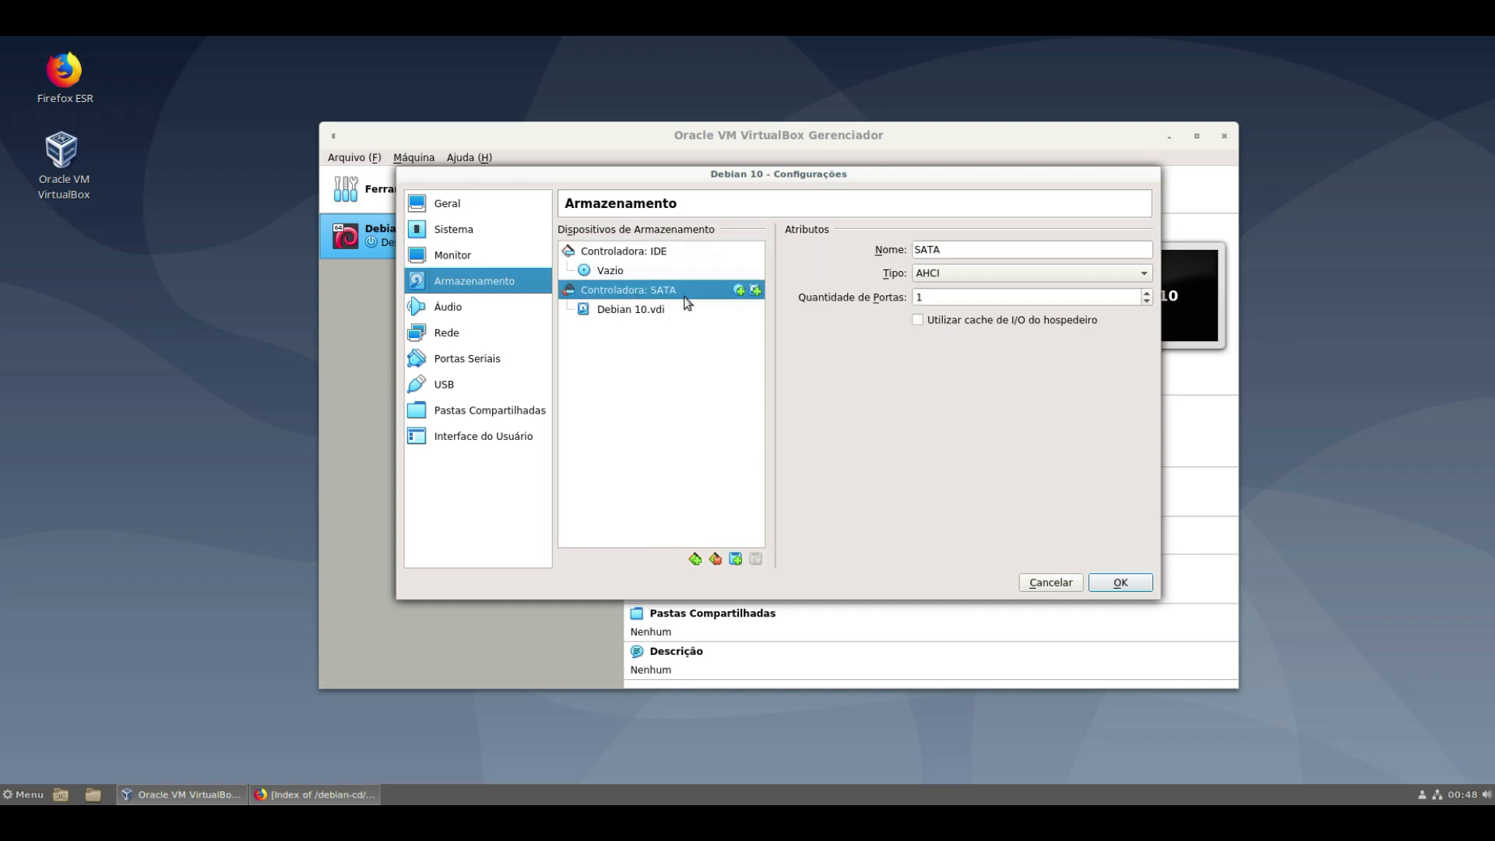
left_click(755, 290)
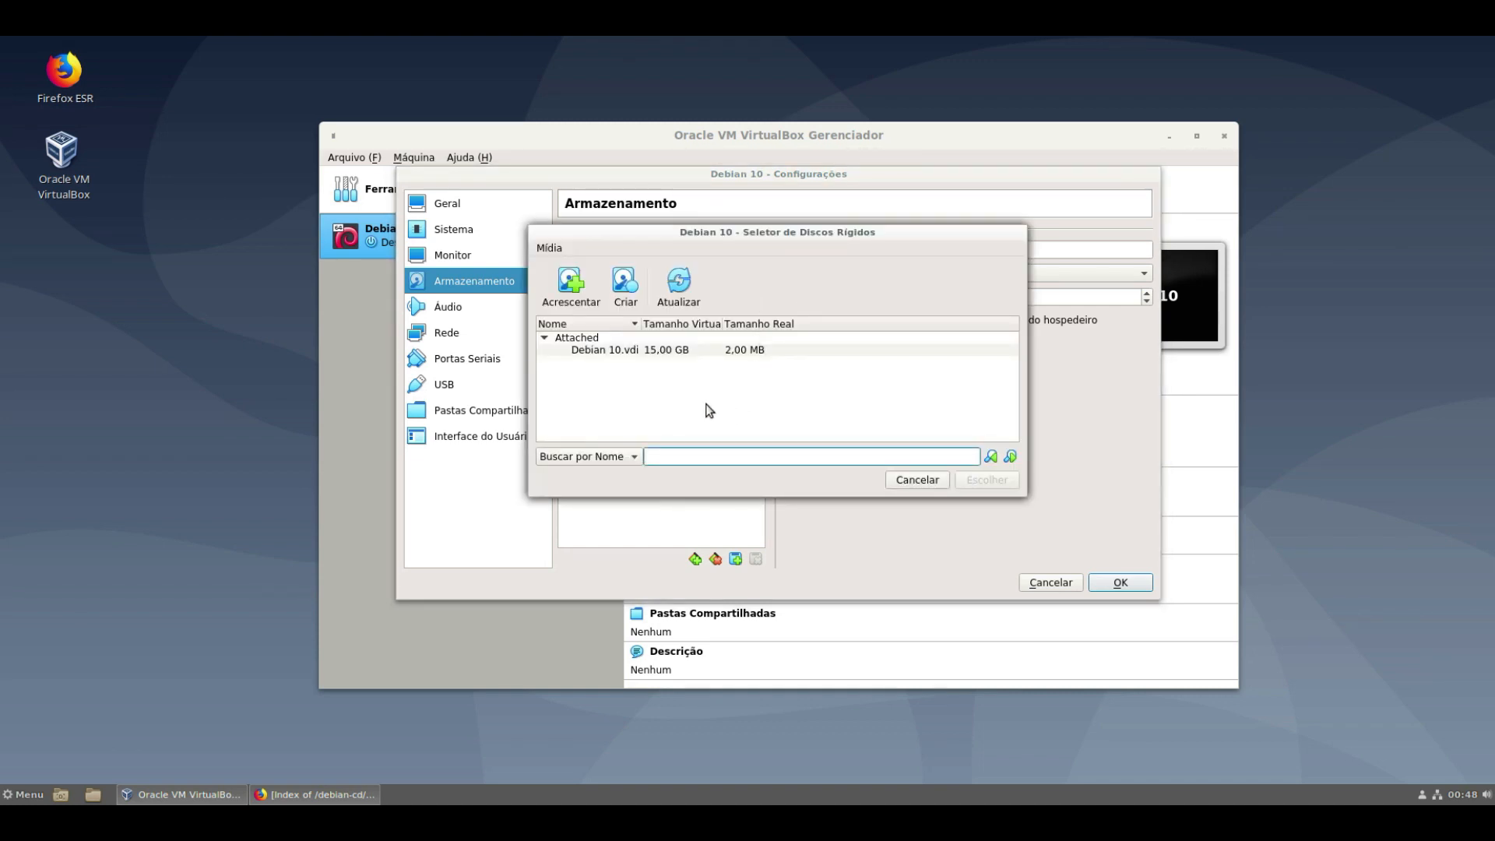
left_click(625, 296)
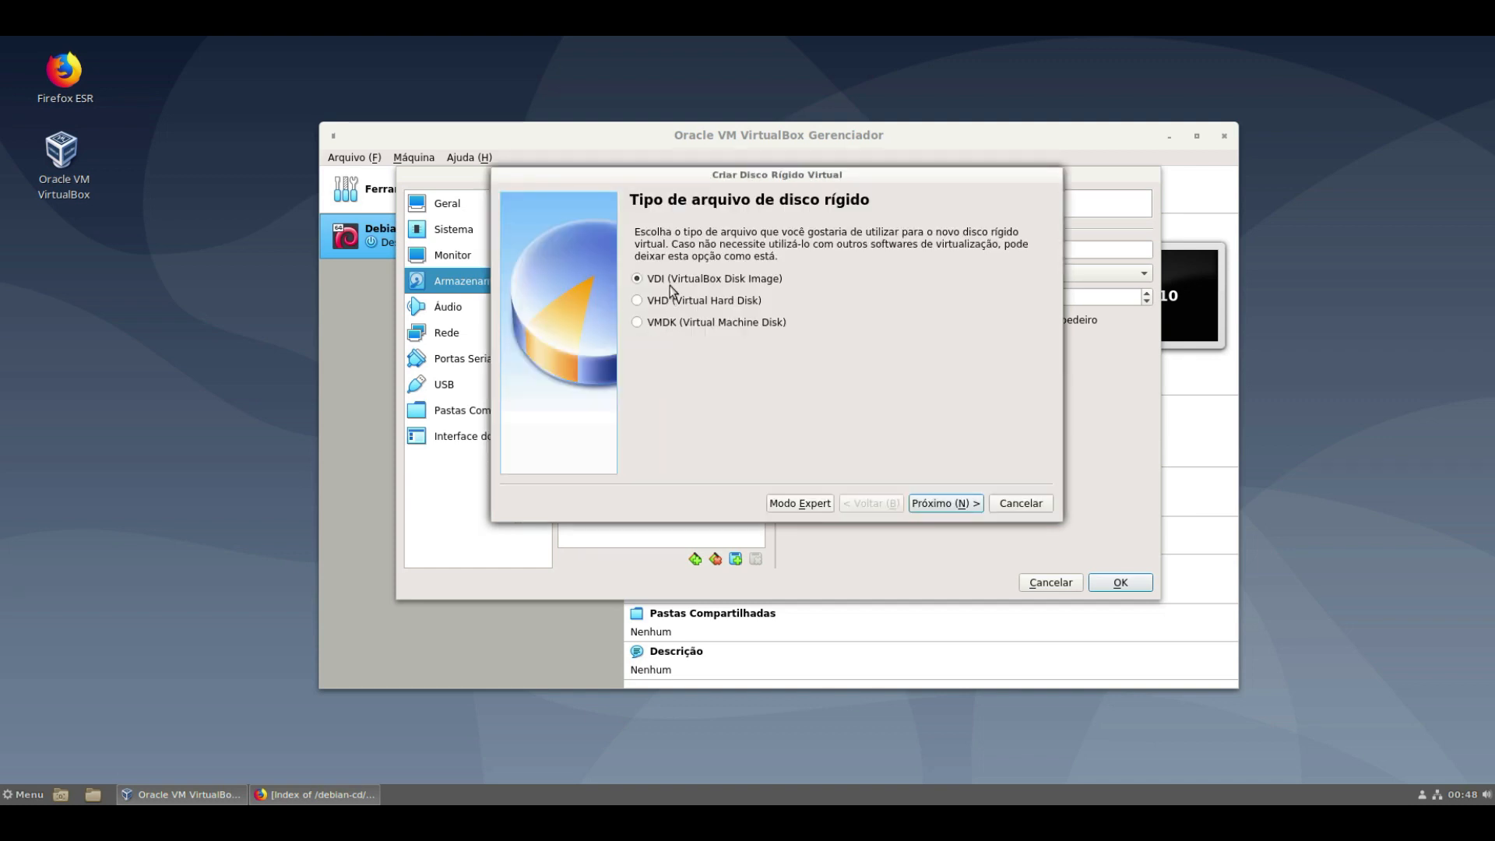
left_click(935, 504)
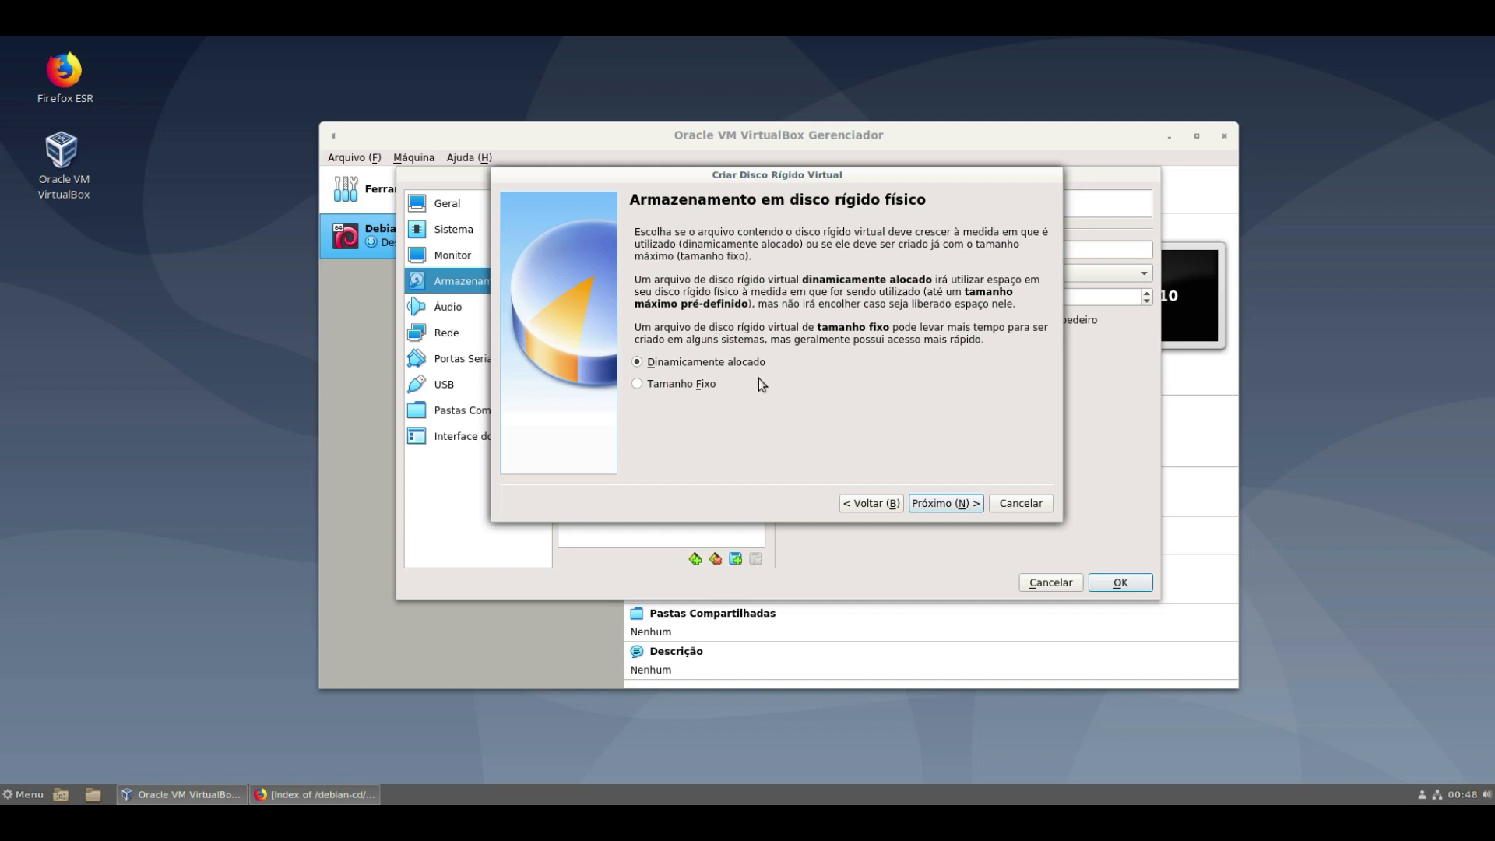
left_click(956, 503)
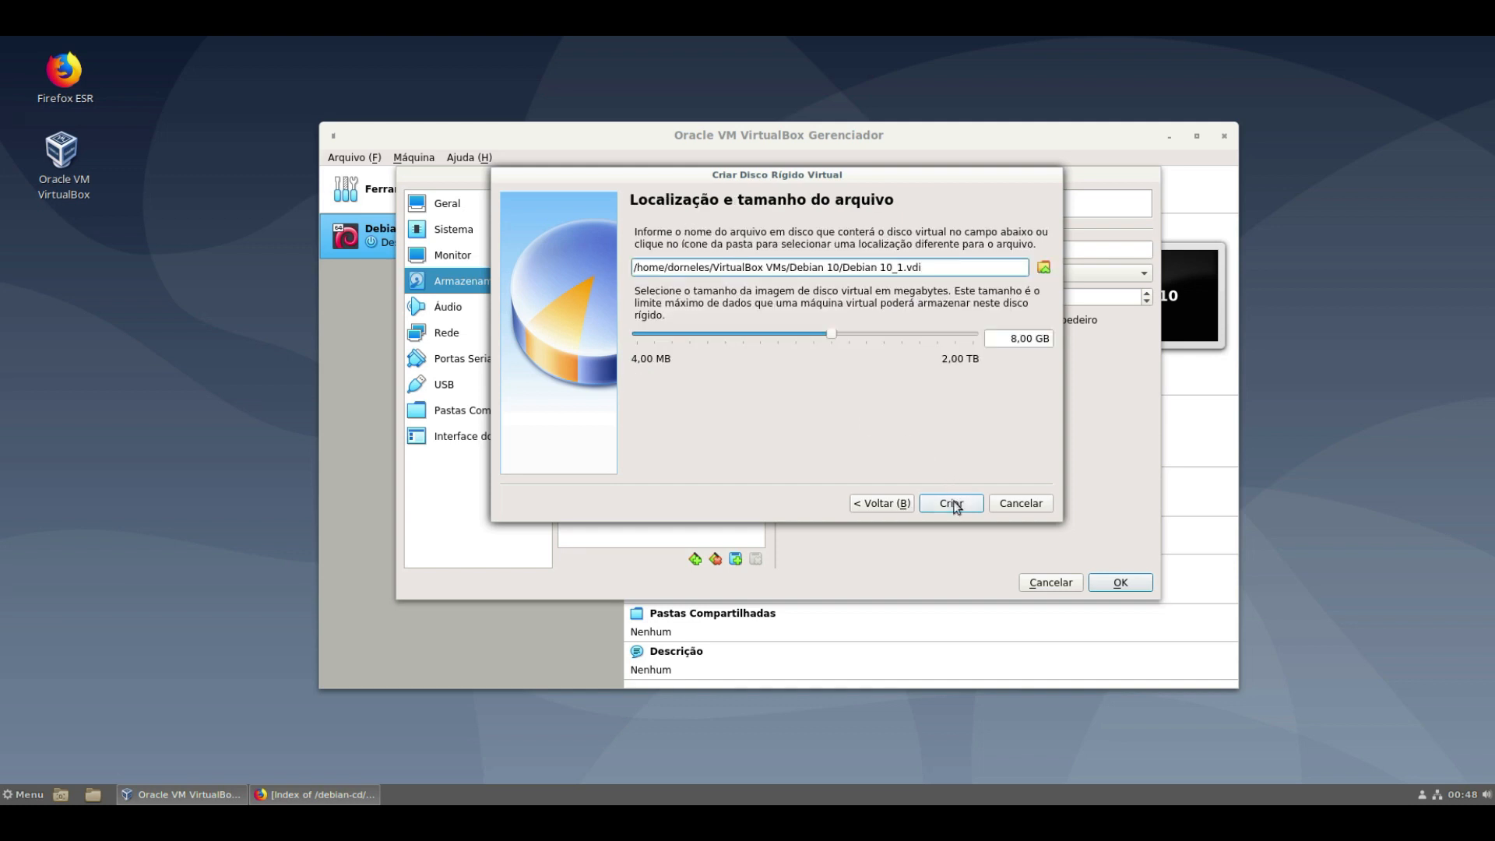
left_click(1012, 338)
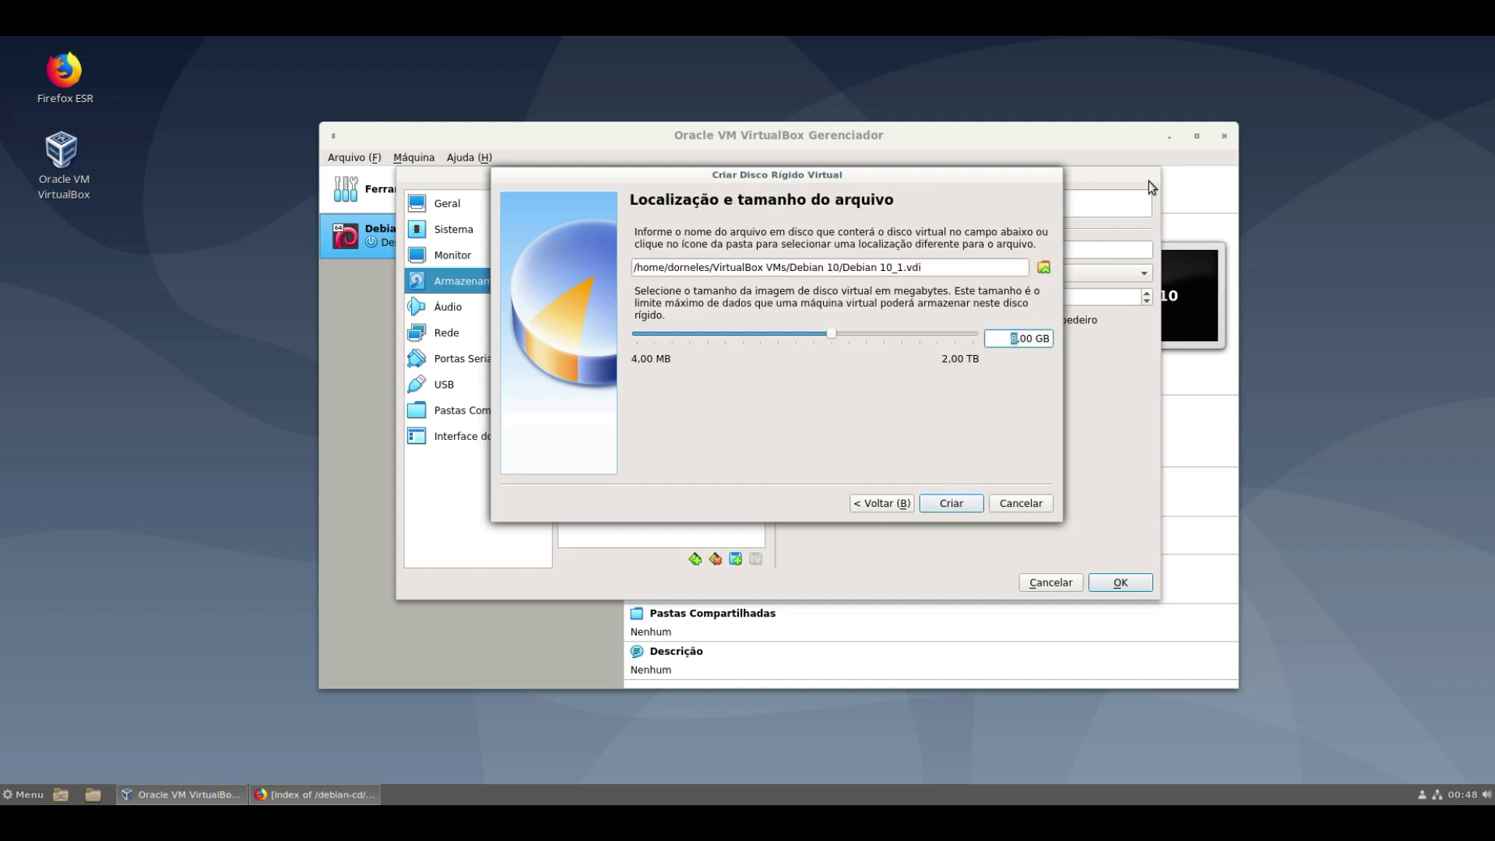
type("10")
left_click(971, 504)
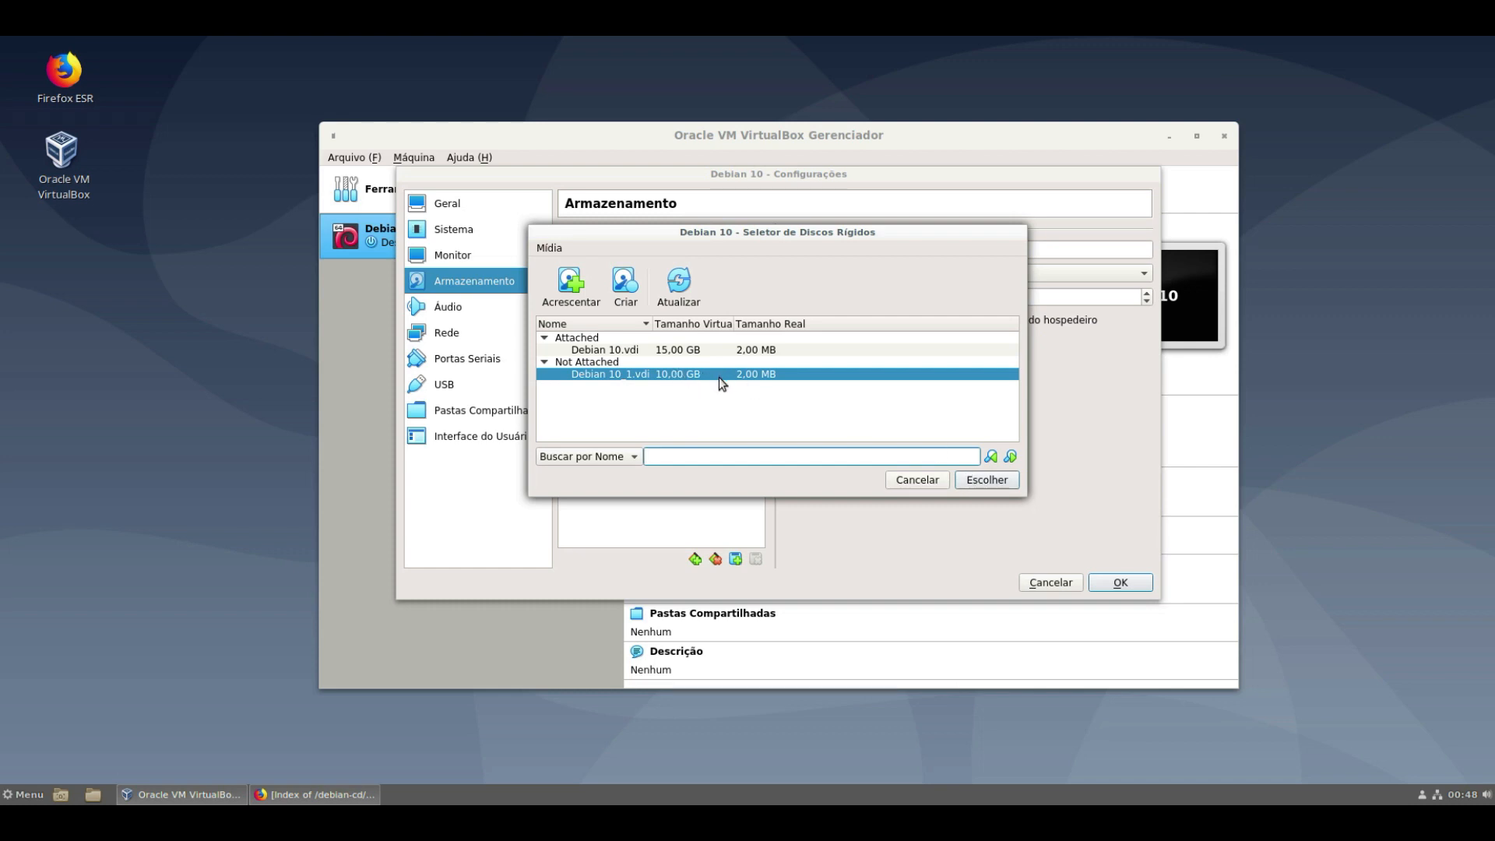
left_click(987, 480)
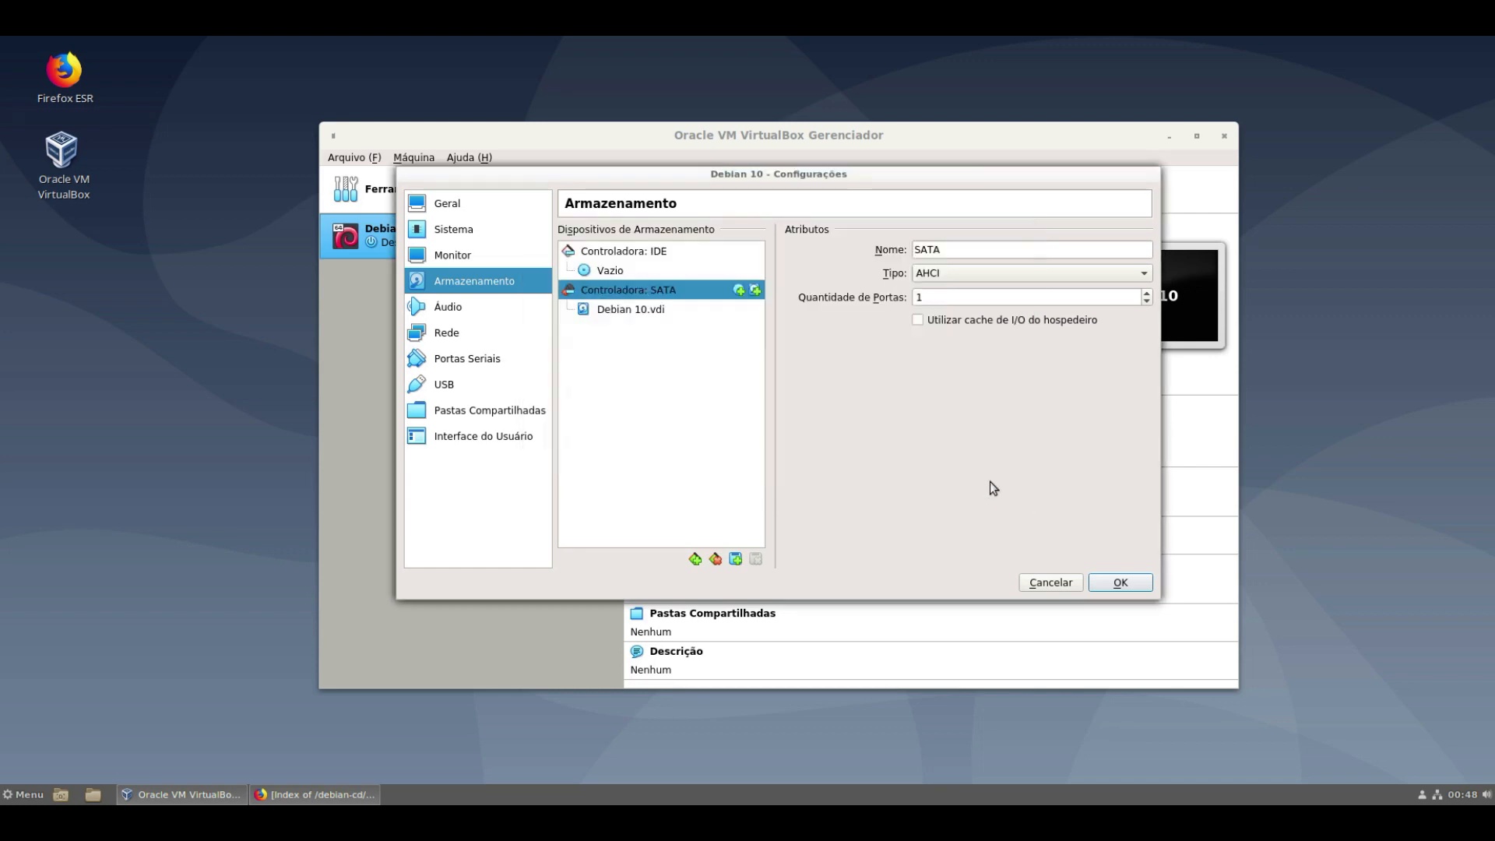
left_click(641, 314)
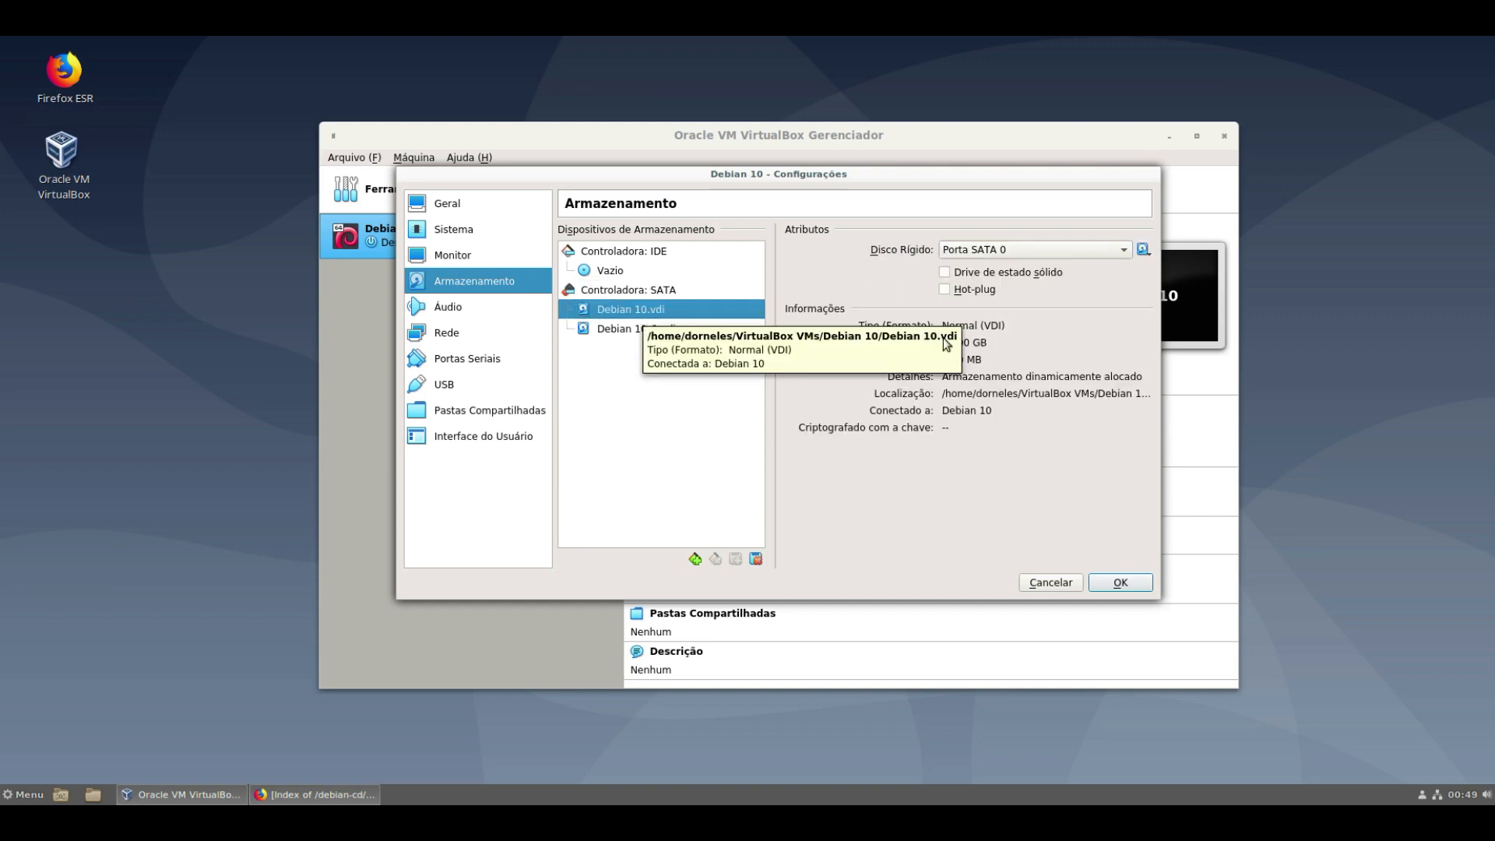
left_click(988, 355)
left_click(973, 346)
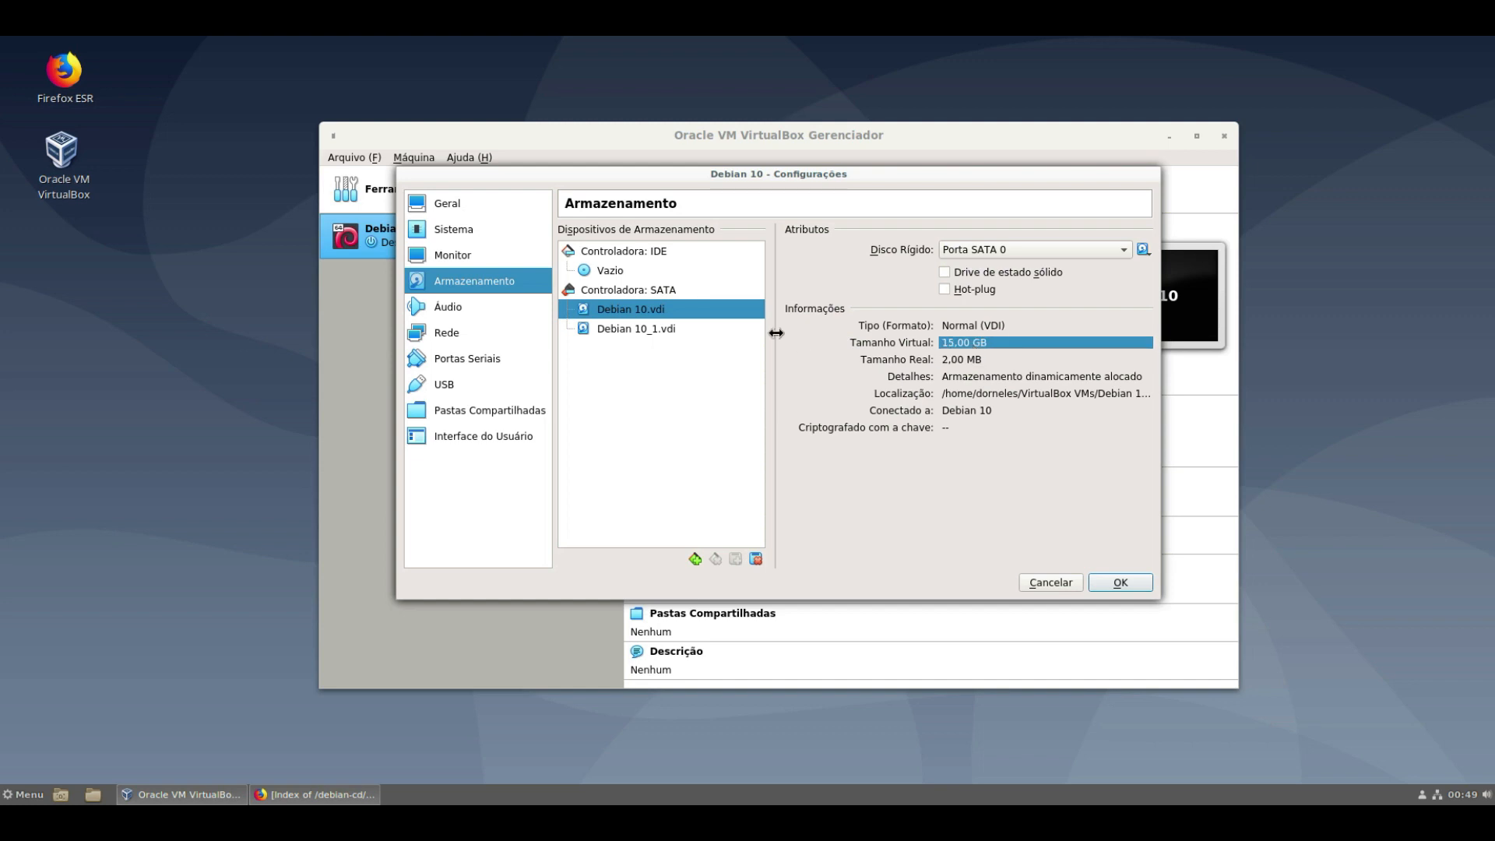
left_click(671, 330)
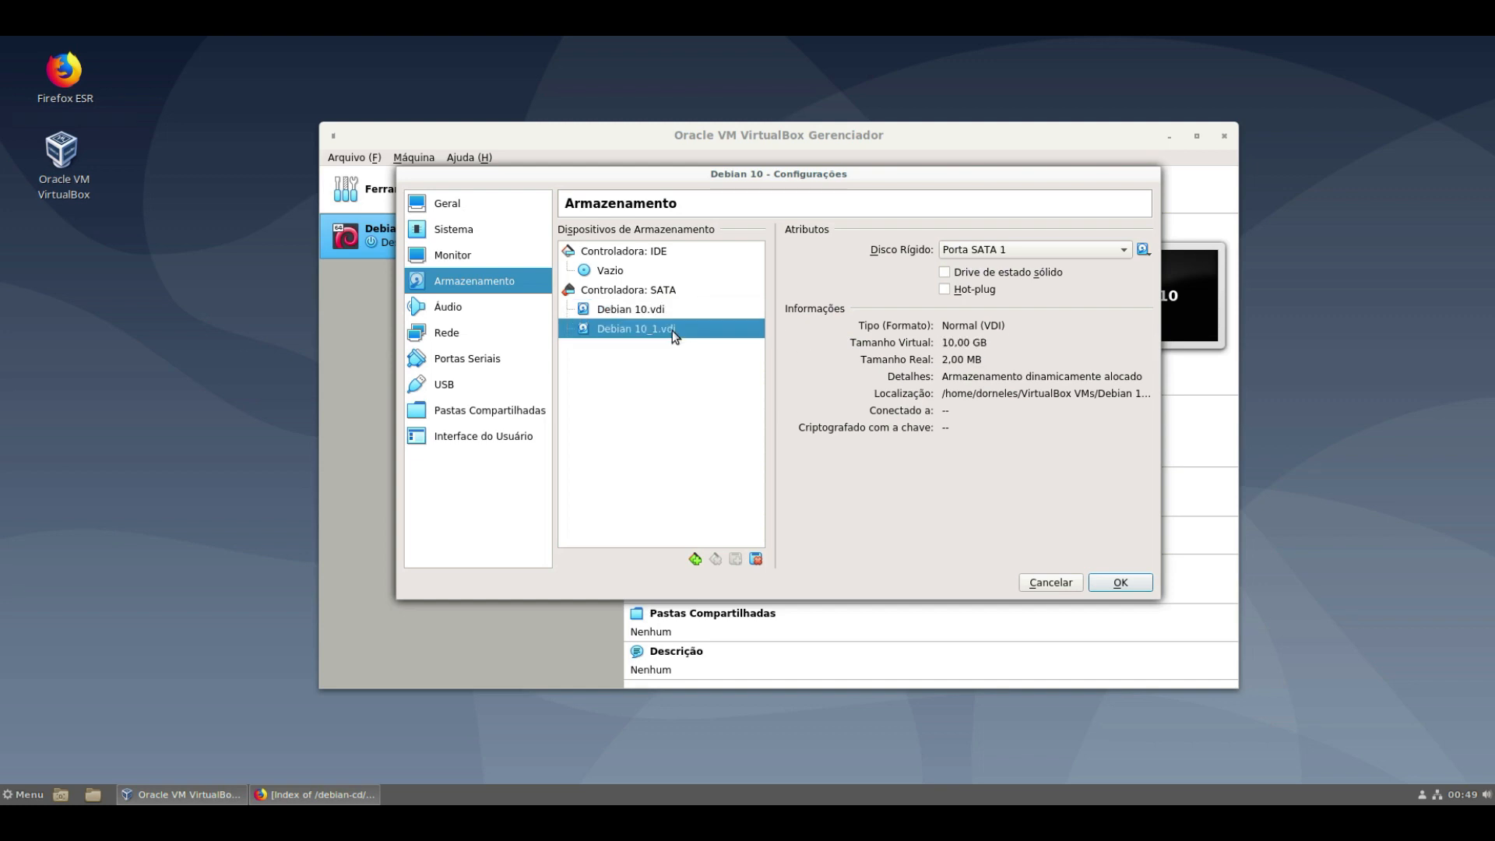
left_click(964, 346)
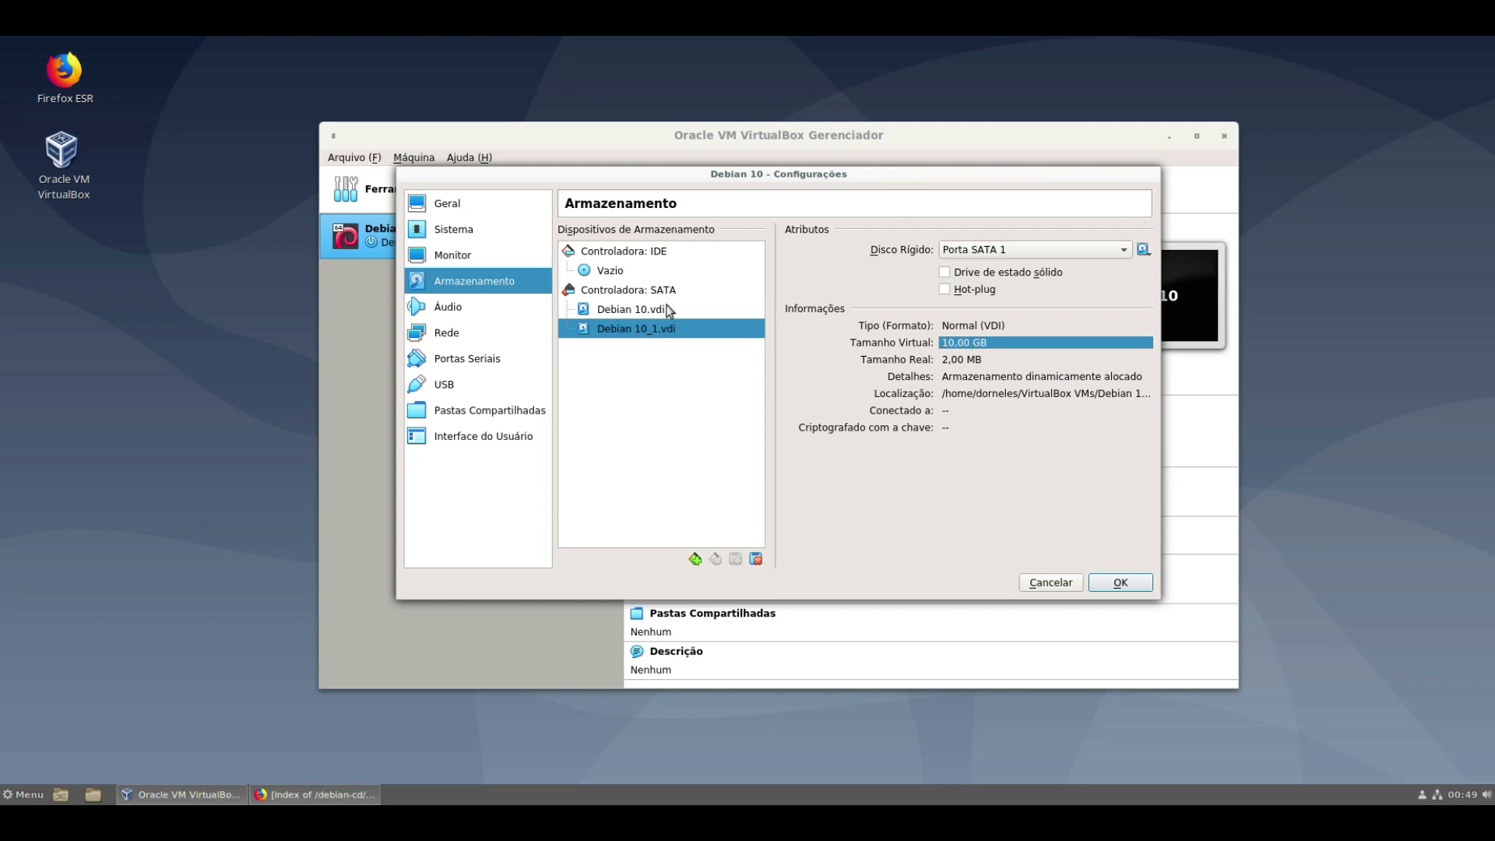
left_click(654, 310)
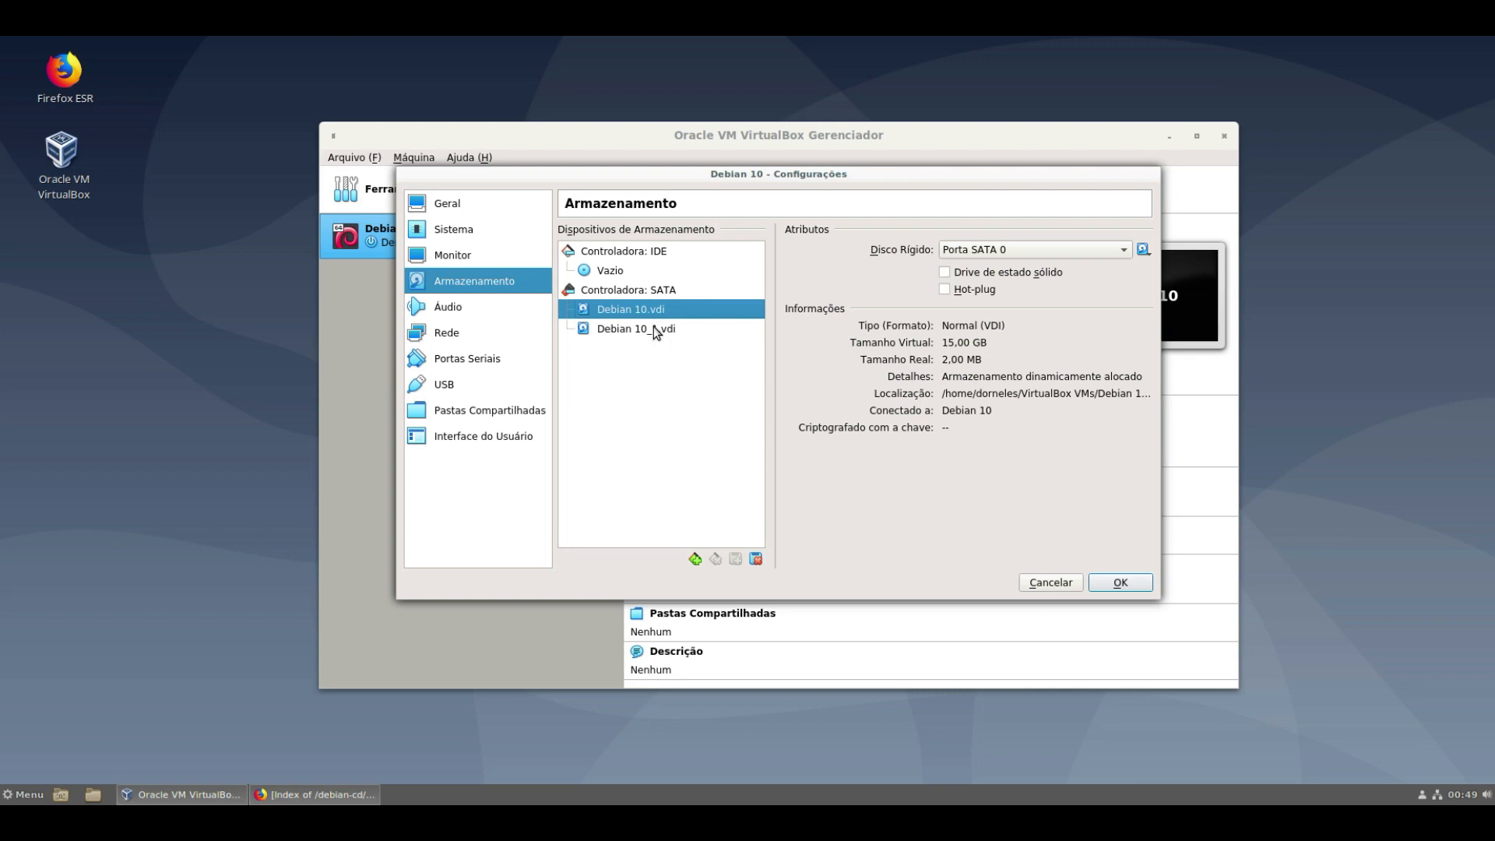
left_click(674, 329)
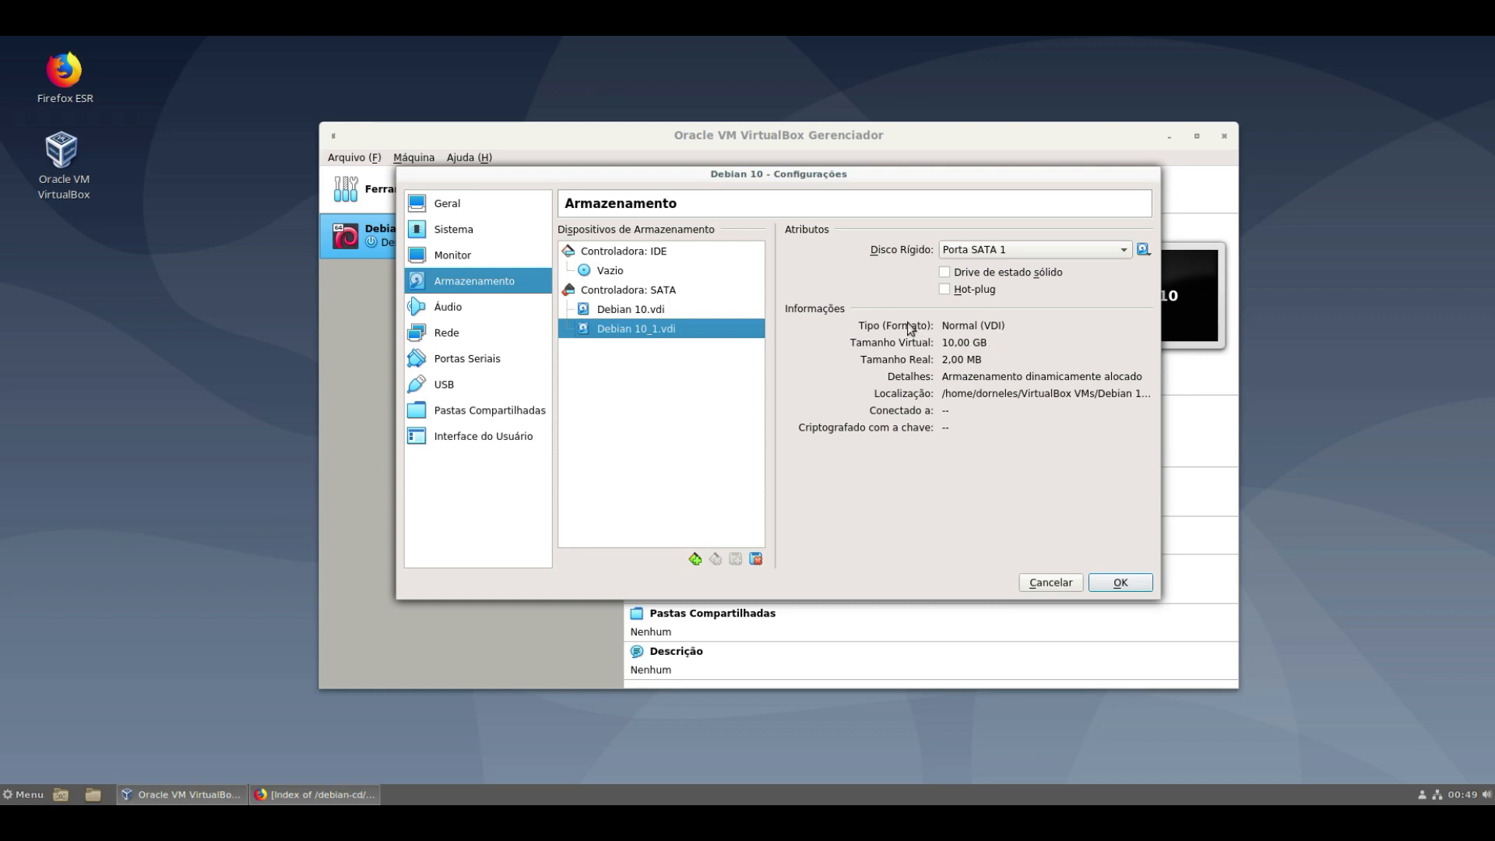
left_click_drag(620, 274, 1143, 253)
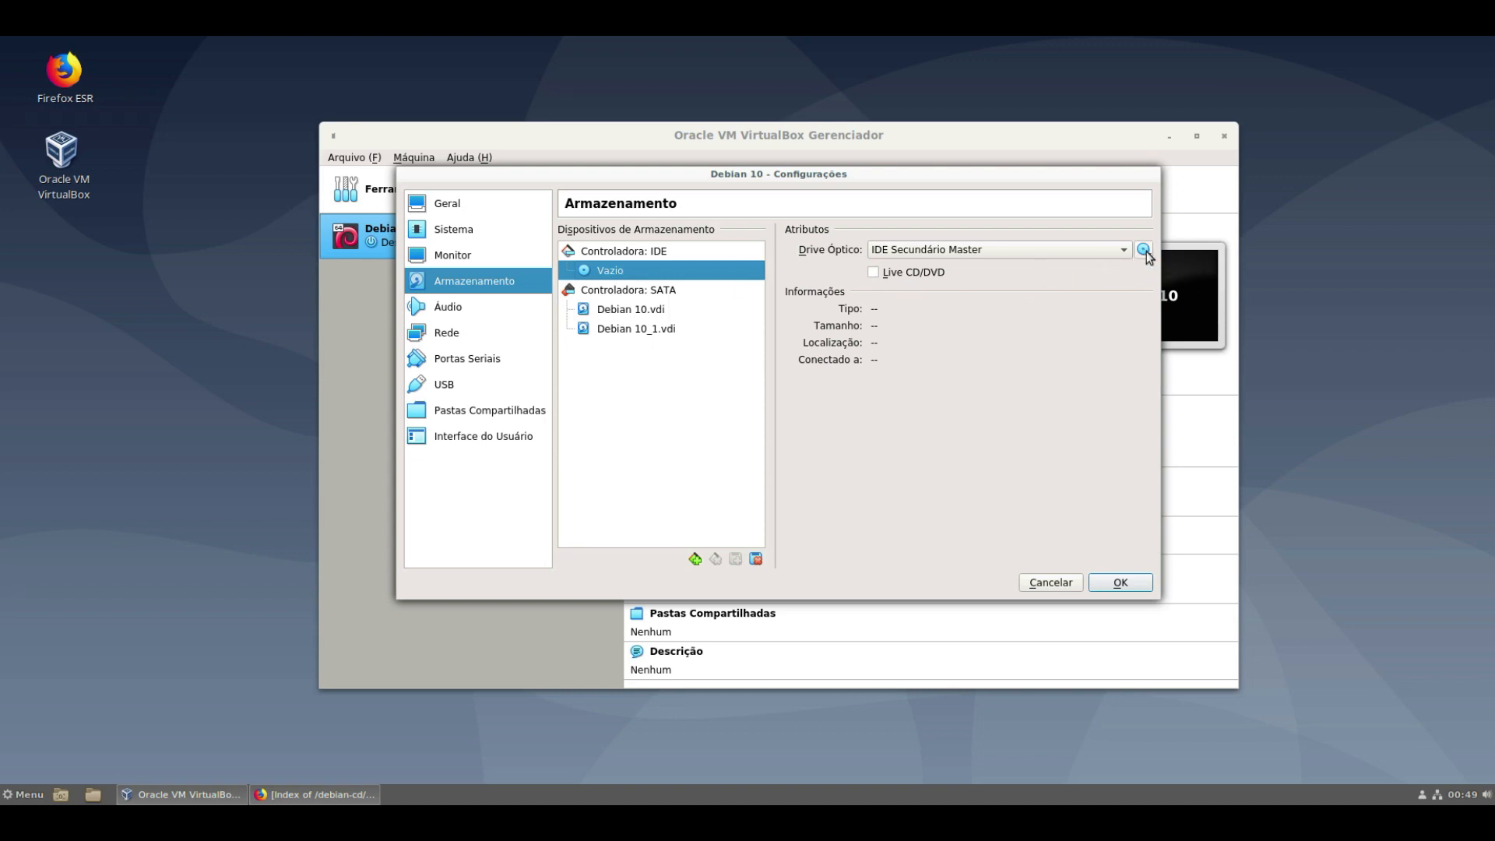
- Insert debian-10.5.0-amd64-xfce-CD-1.iso from Downloads into the VM's IDE optical drive
left_click(1144, 254)
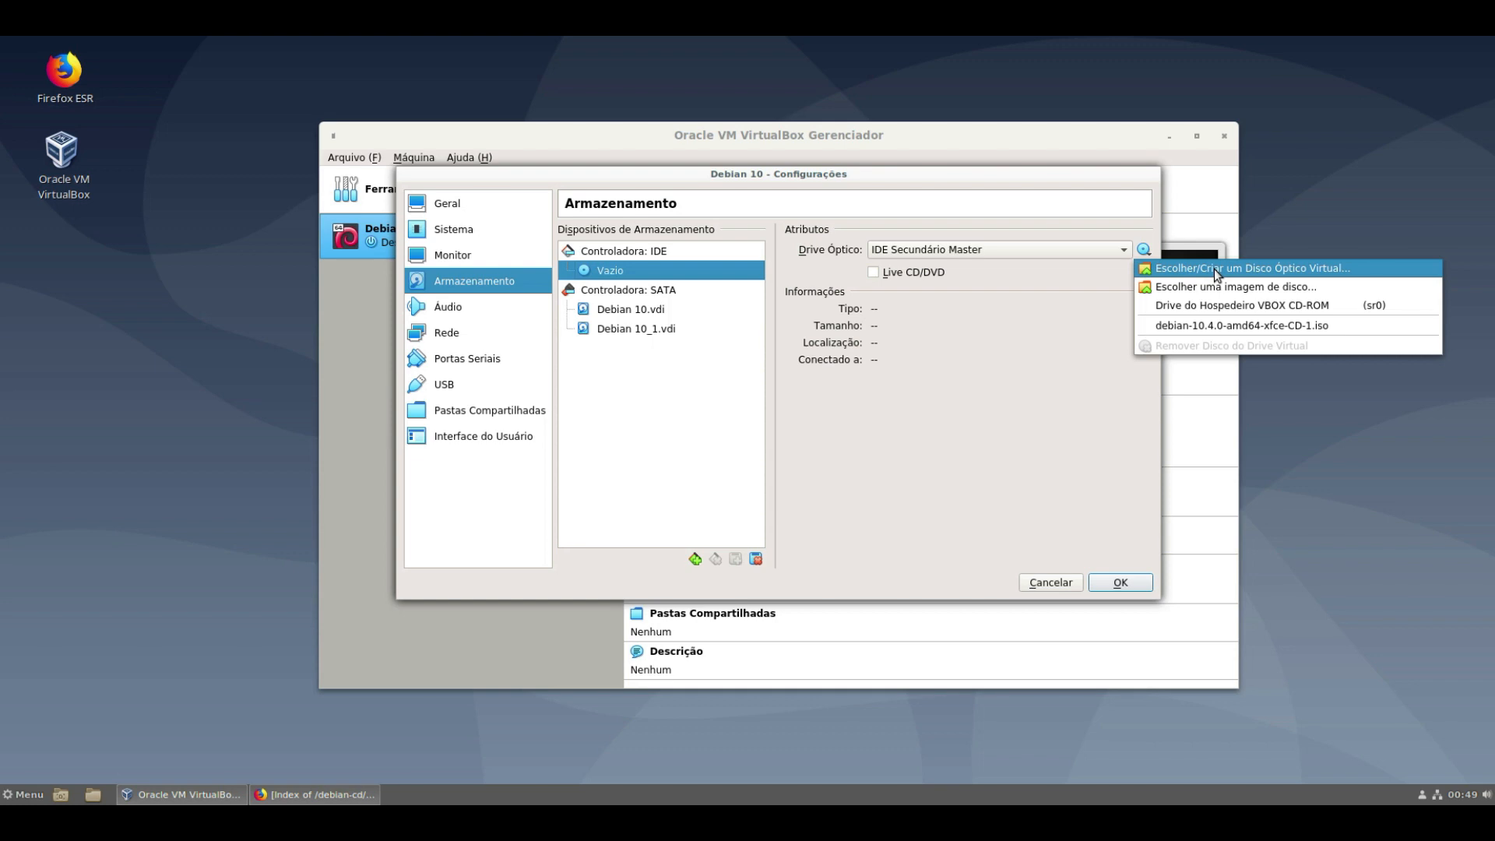
left_click(1289, 269)
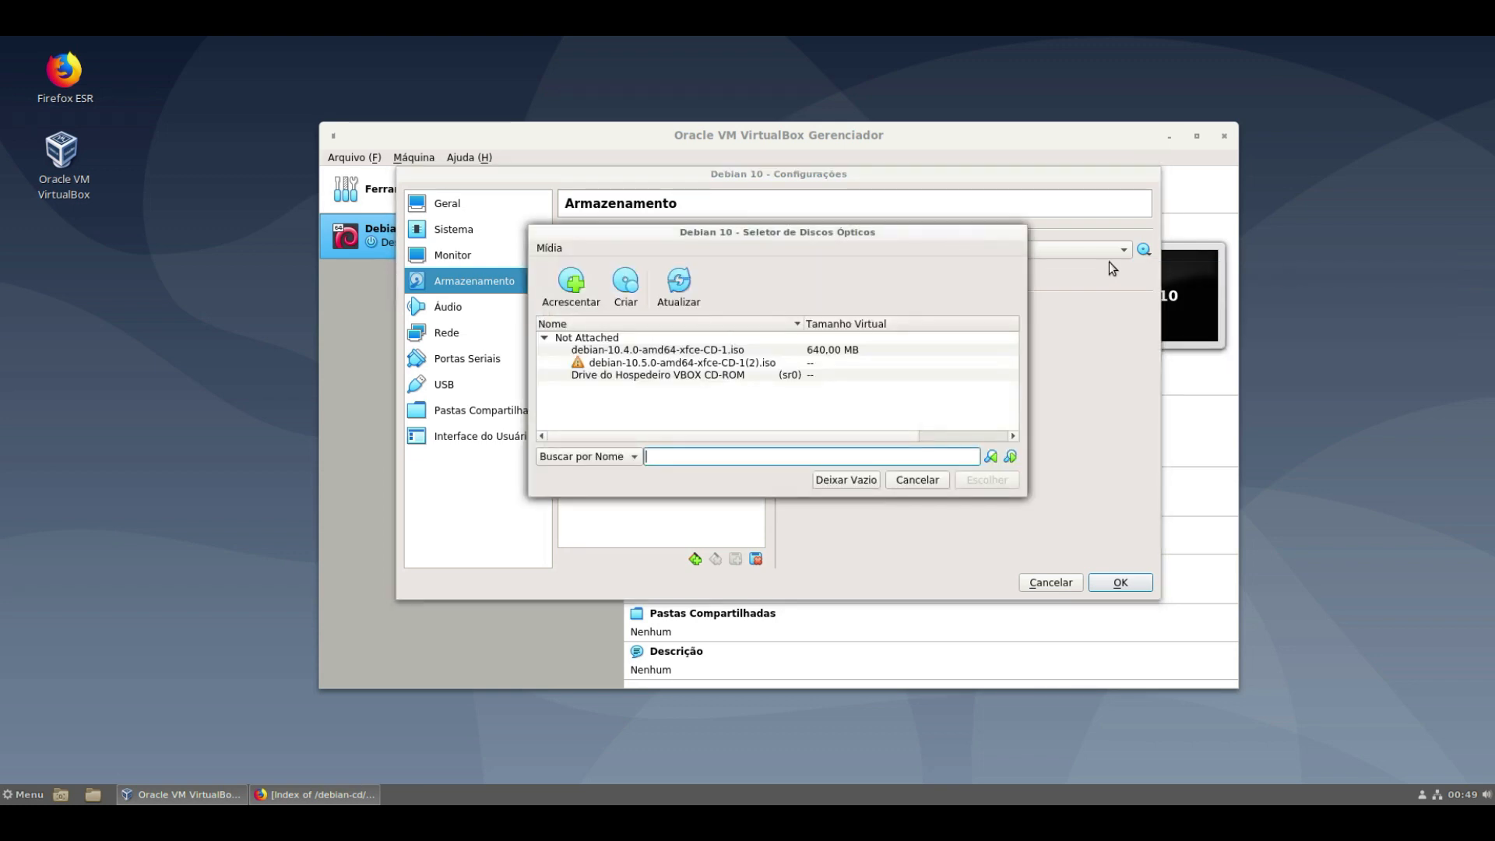
left_click(569, 288)
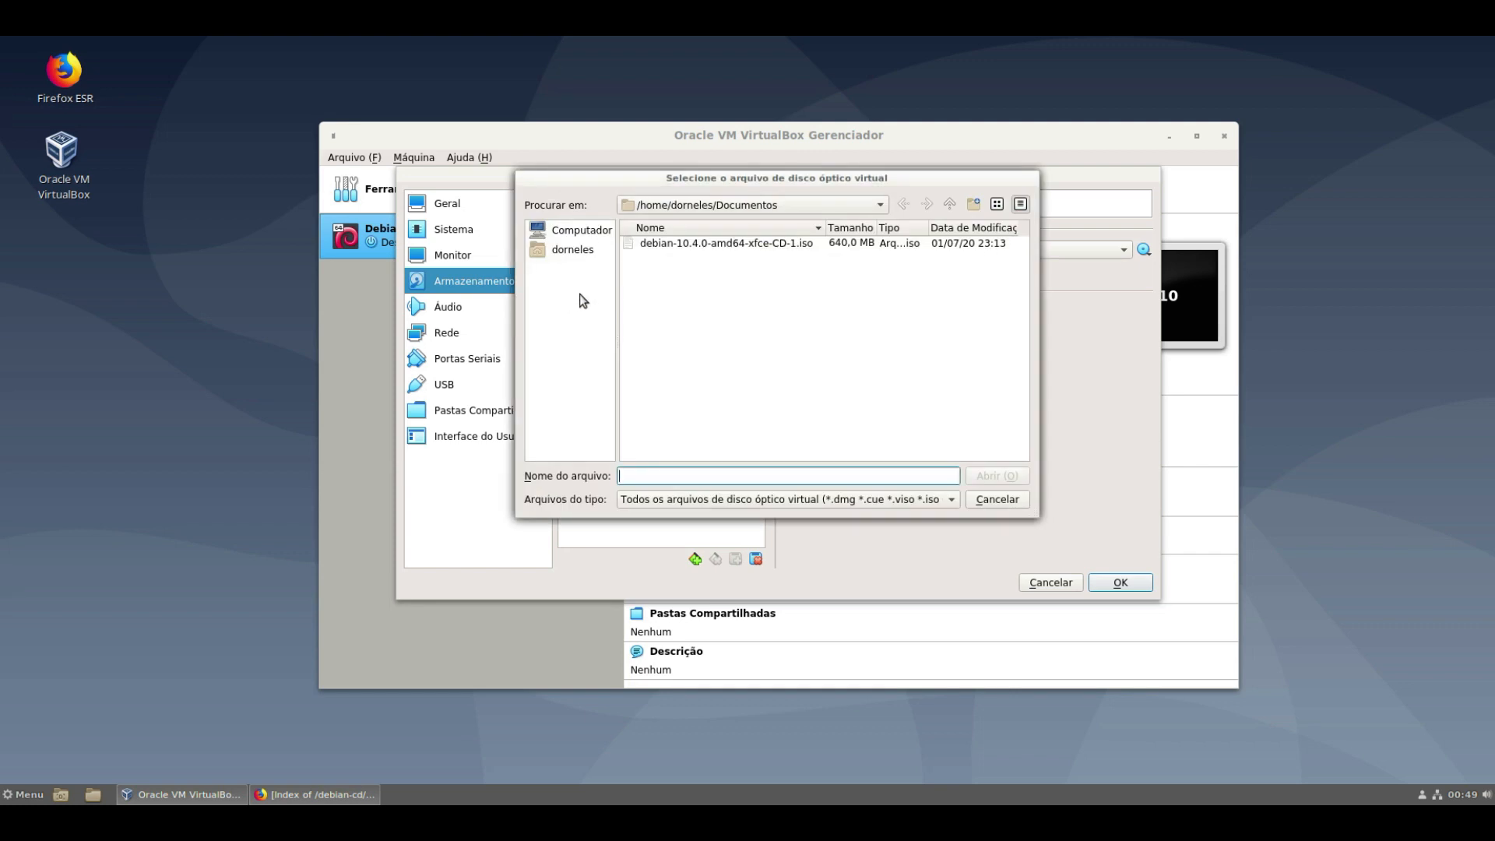
left_click(566, 252)
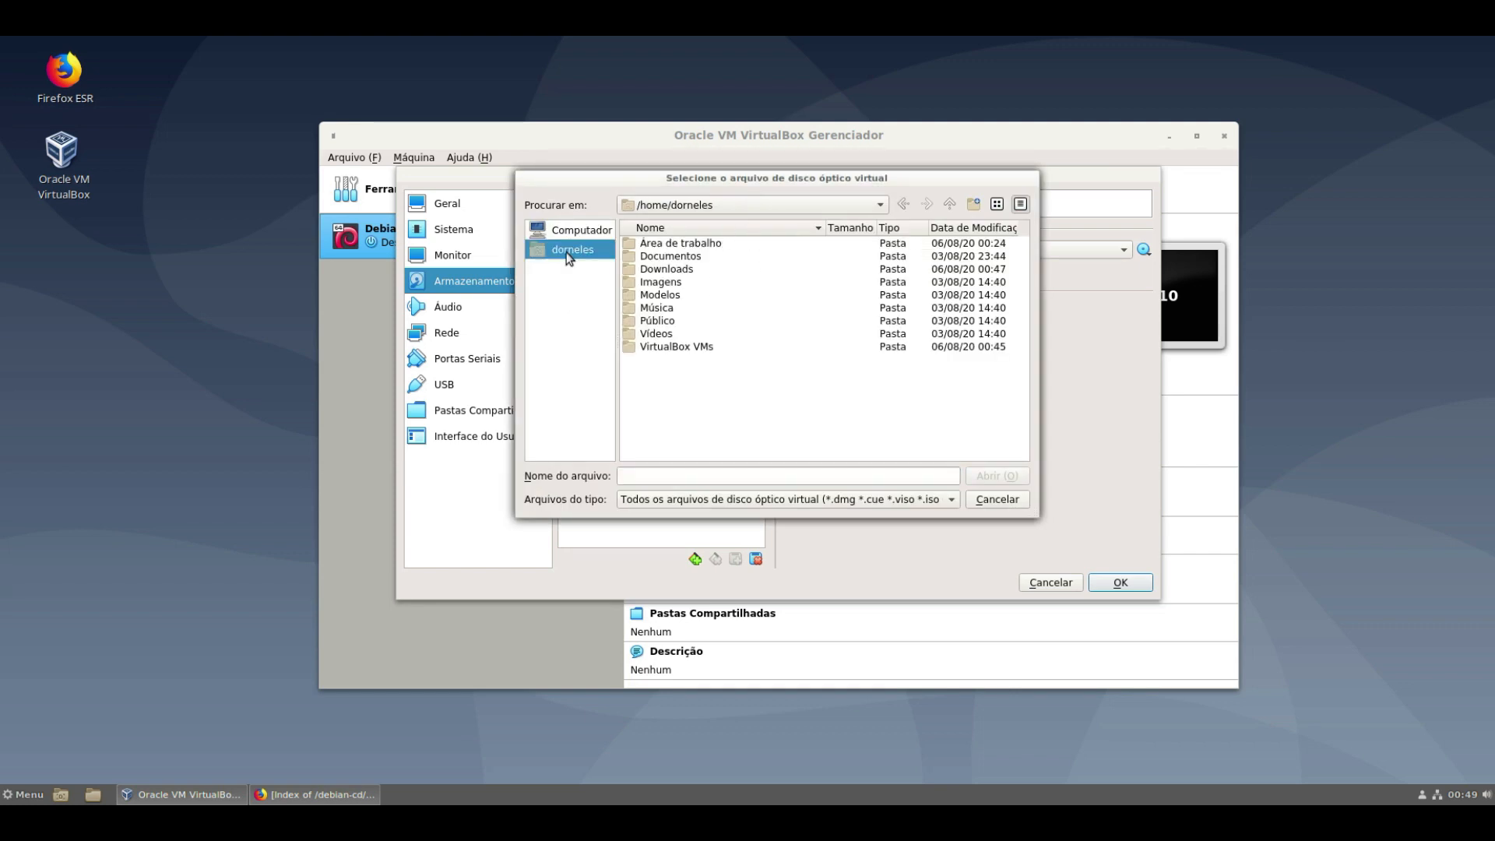
double_click(677, 272)
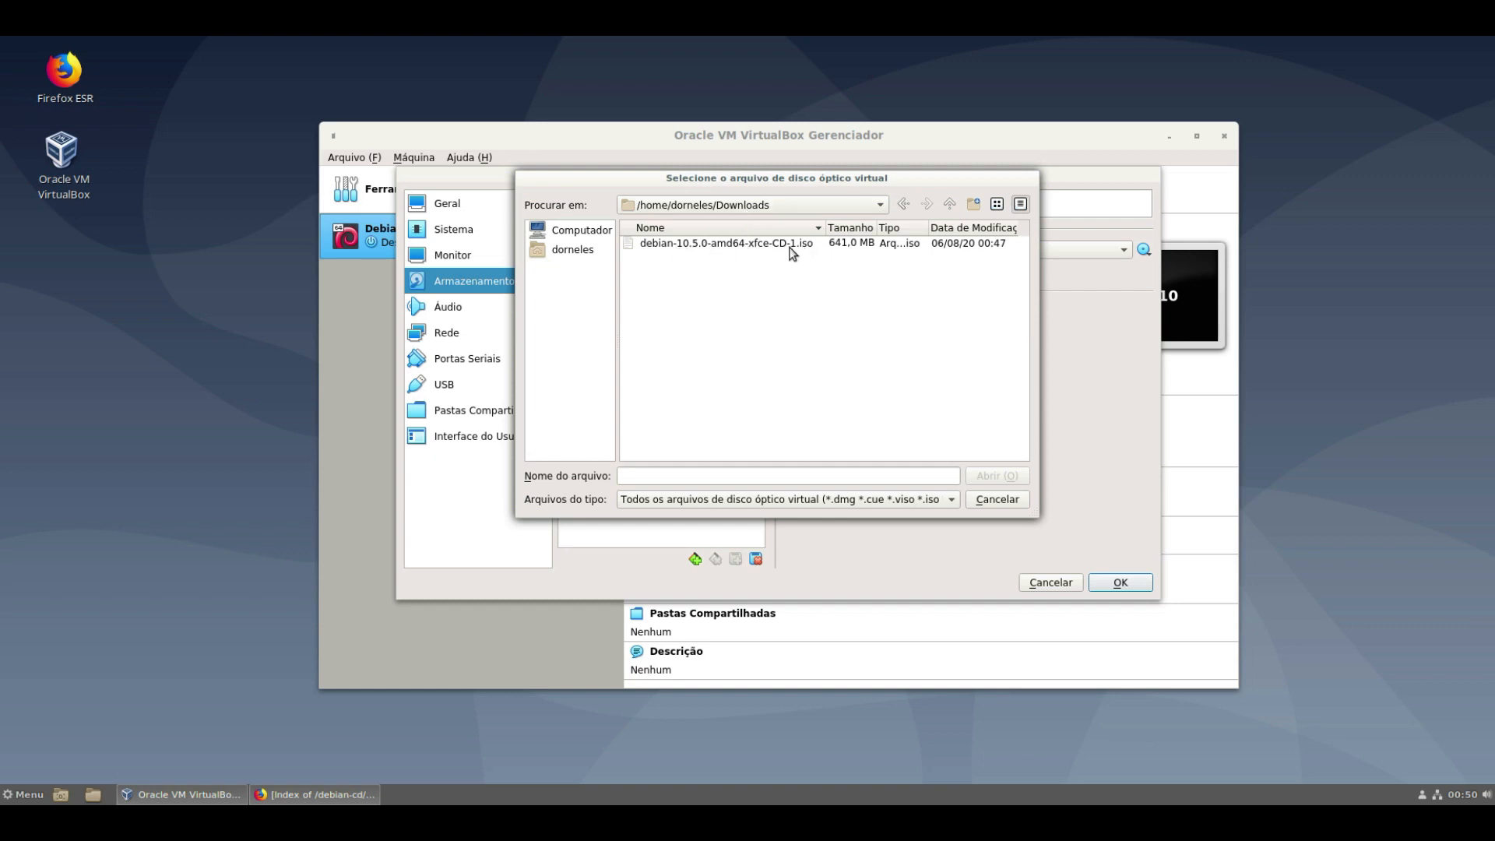
left_click(699, 246)
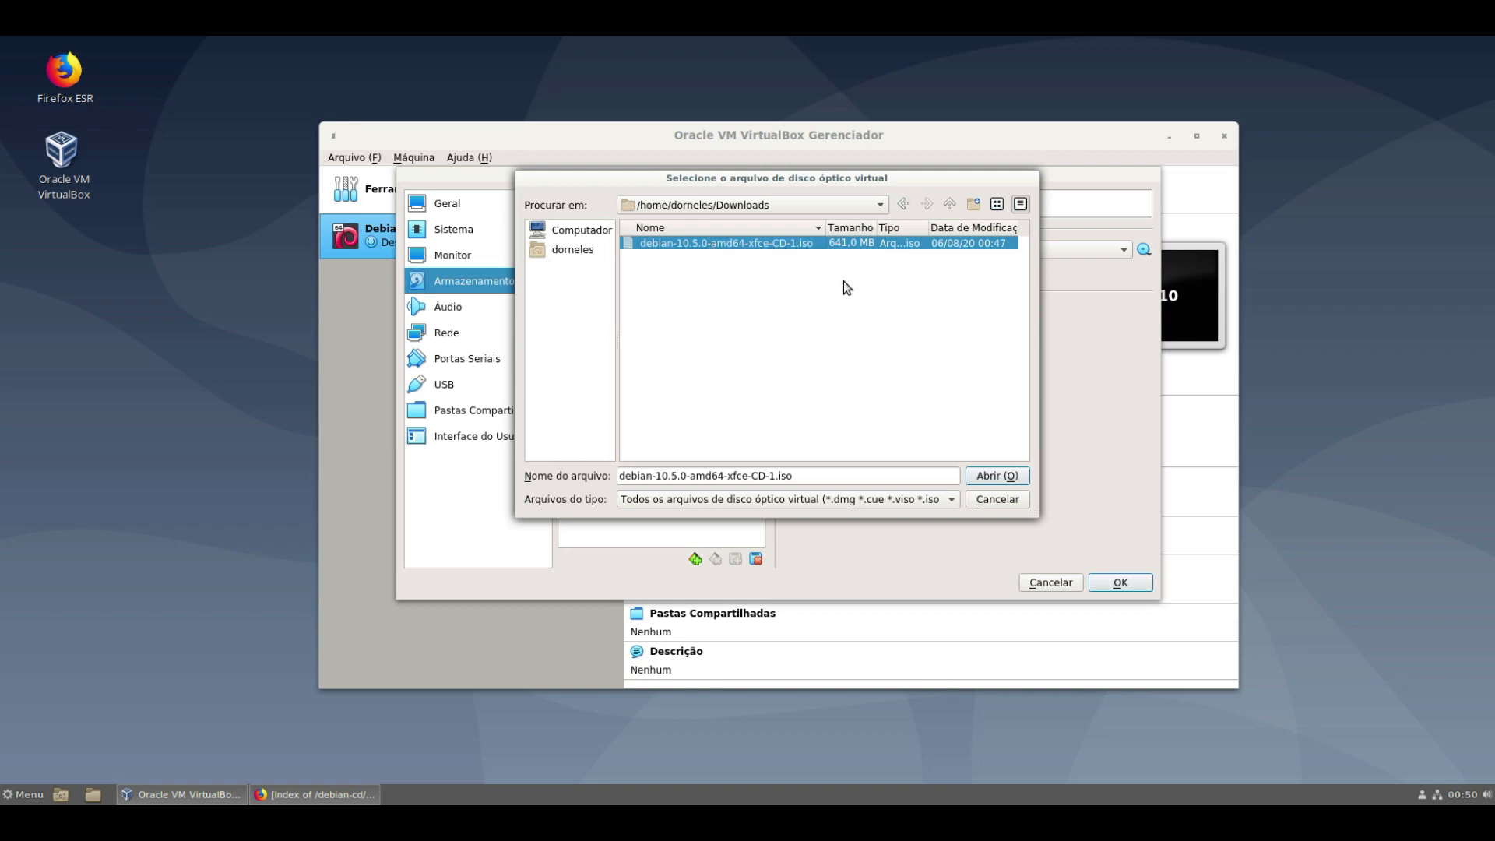
left_click(1006, 477)
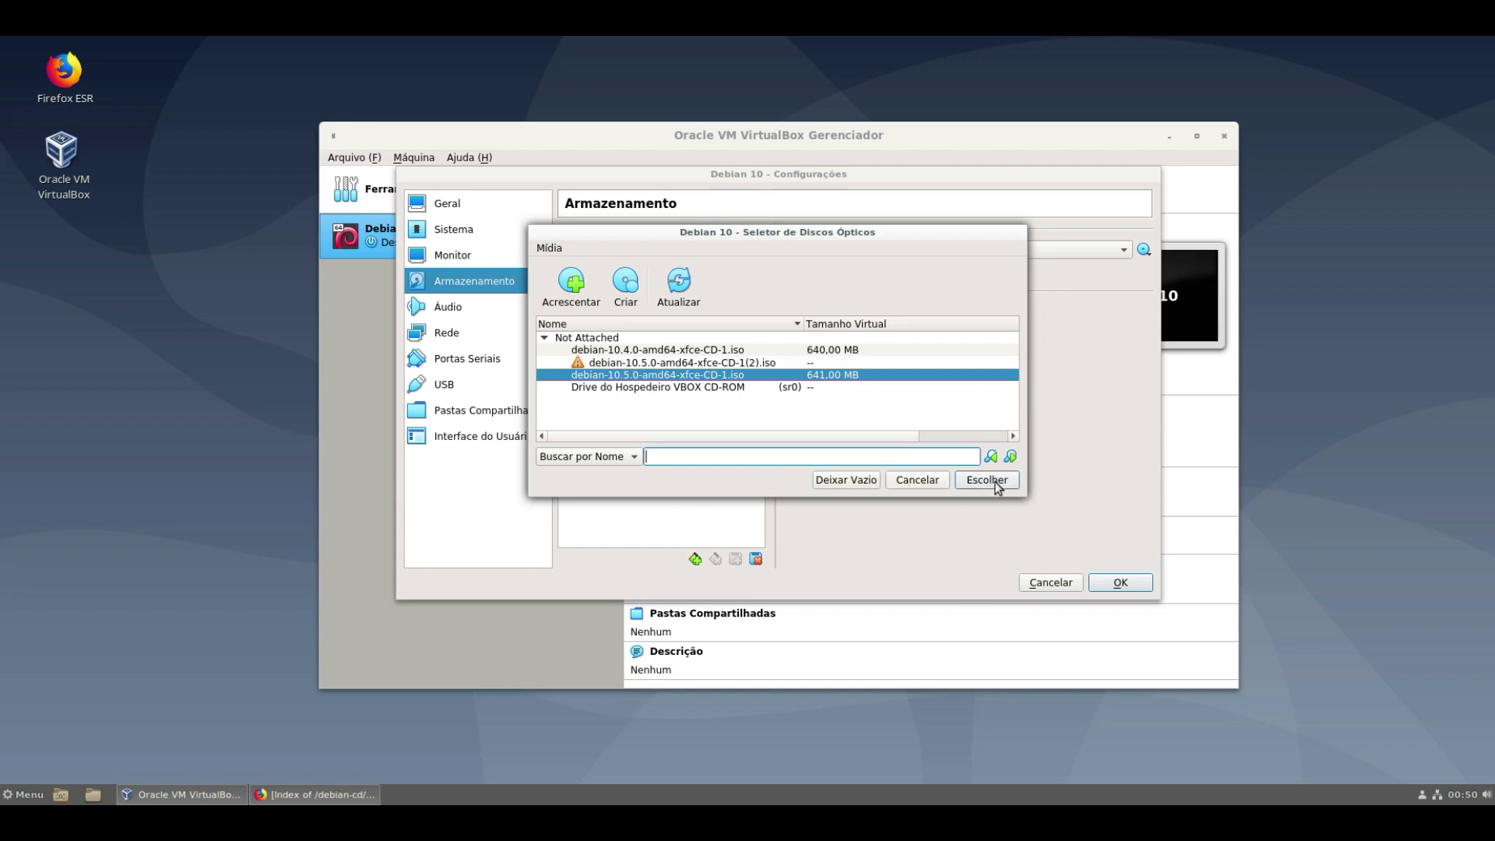
left_click(986, 480)
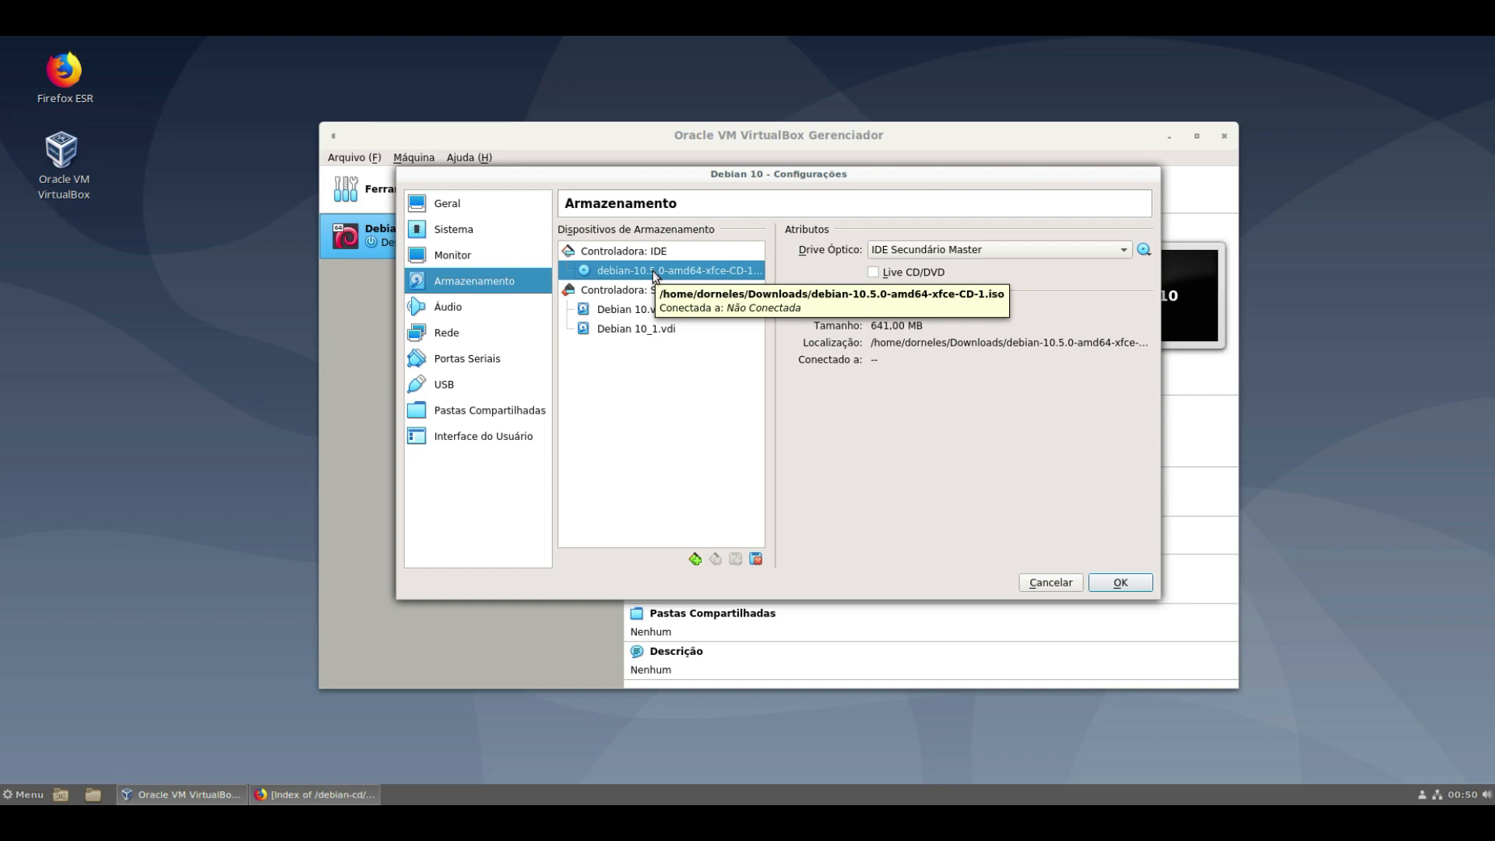
- Confirm the Debian 10 settings with OK and start the VM
left_click(1121, 583)
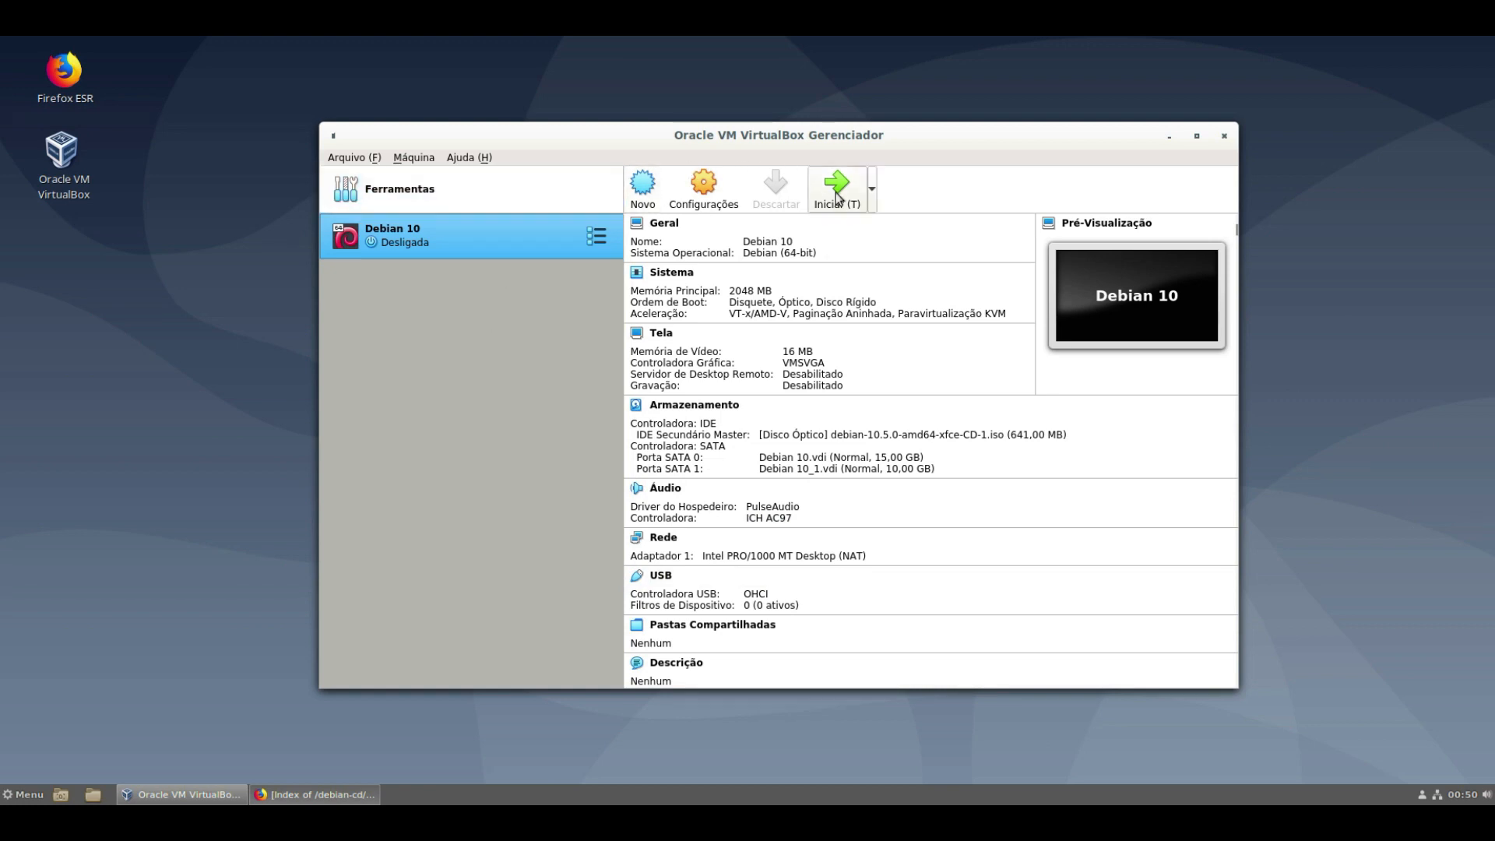
left_click(836, 198)
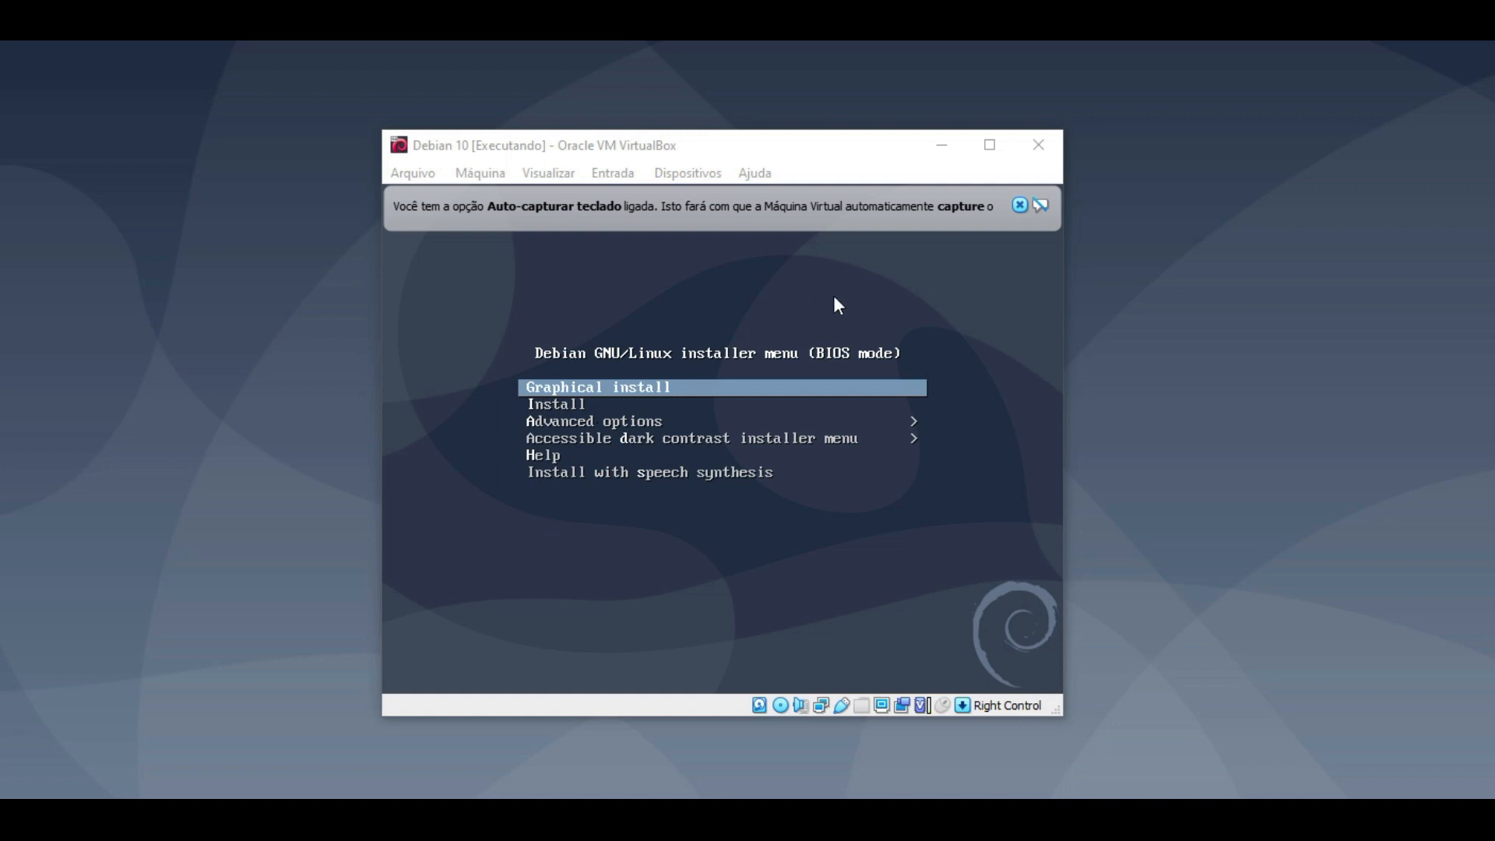
- Launch the graphical install and choose Portuguese (Brazil) as the installer language
left_click(601, 387)
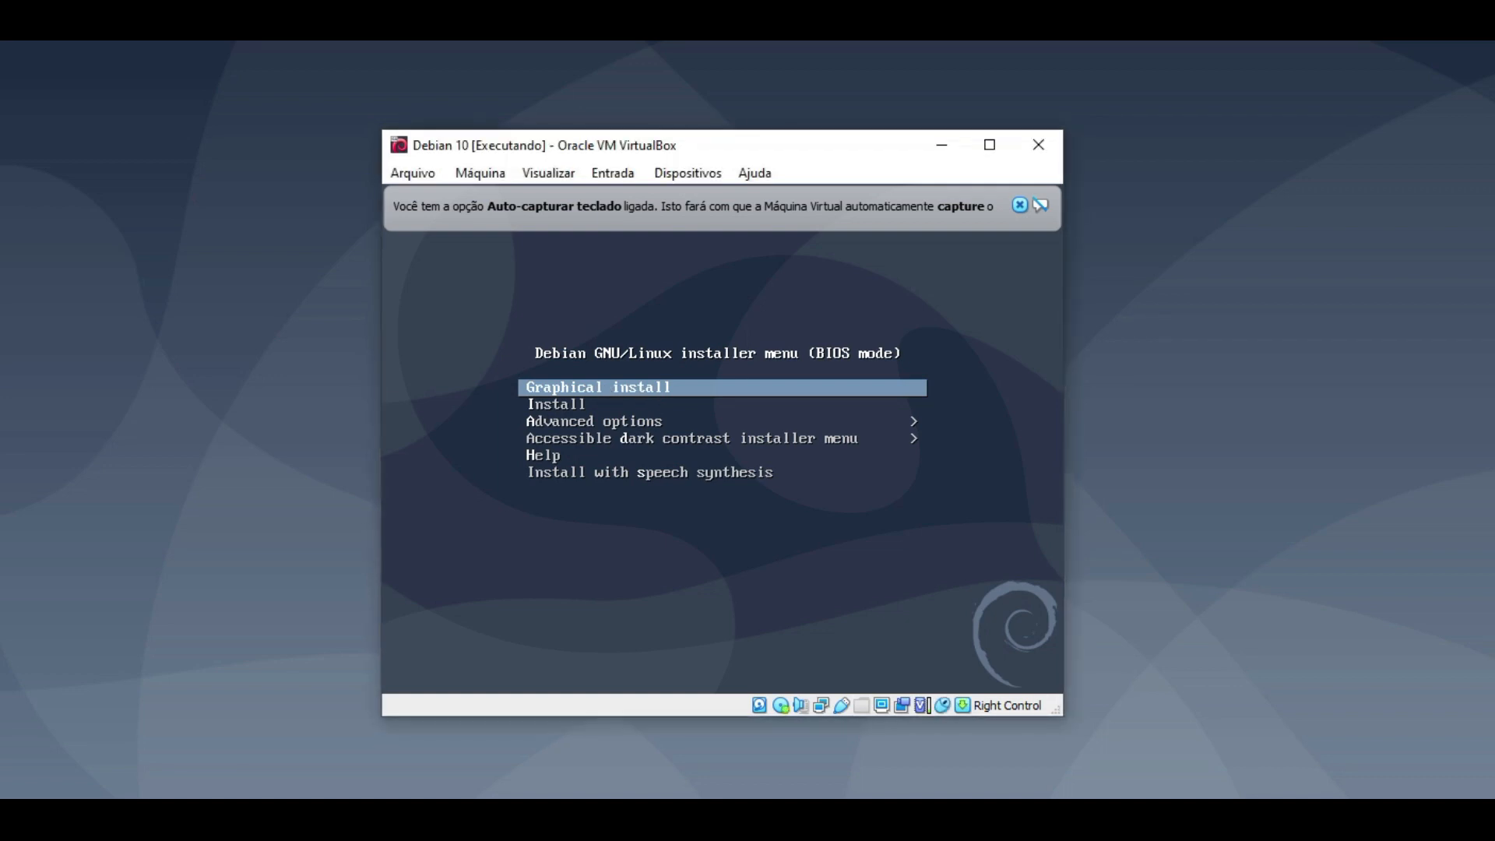
key("Return")
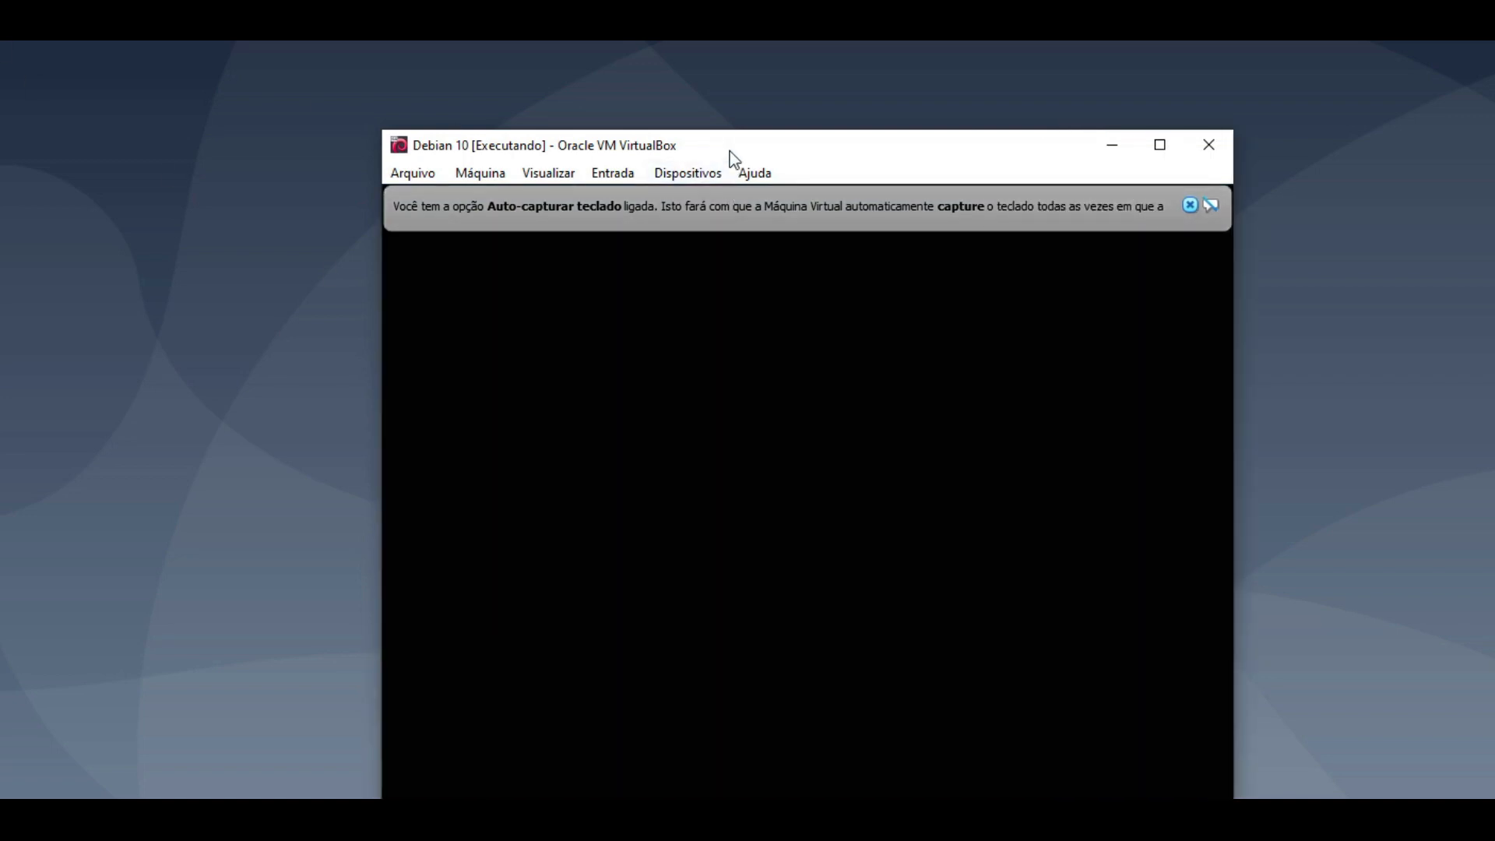
left_click_drag(727, 152, 667, 93)
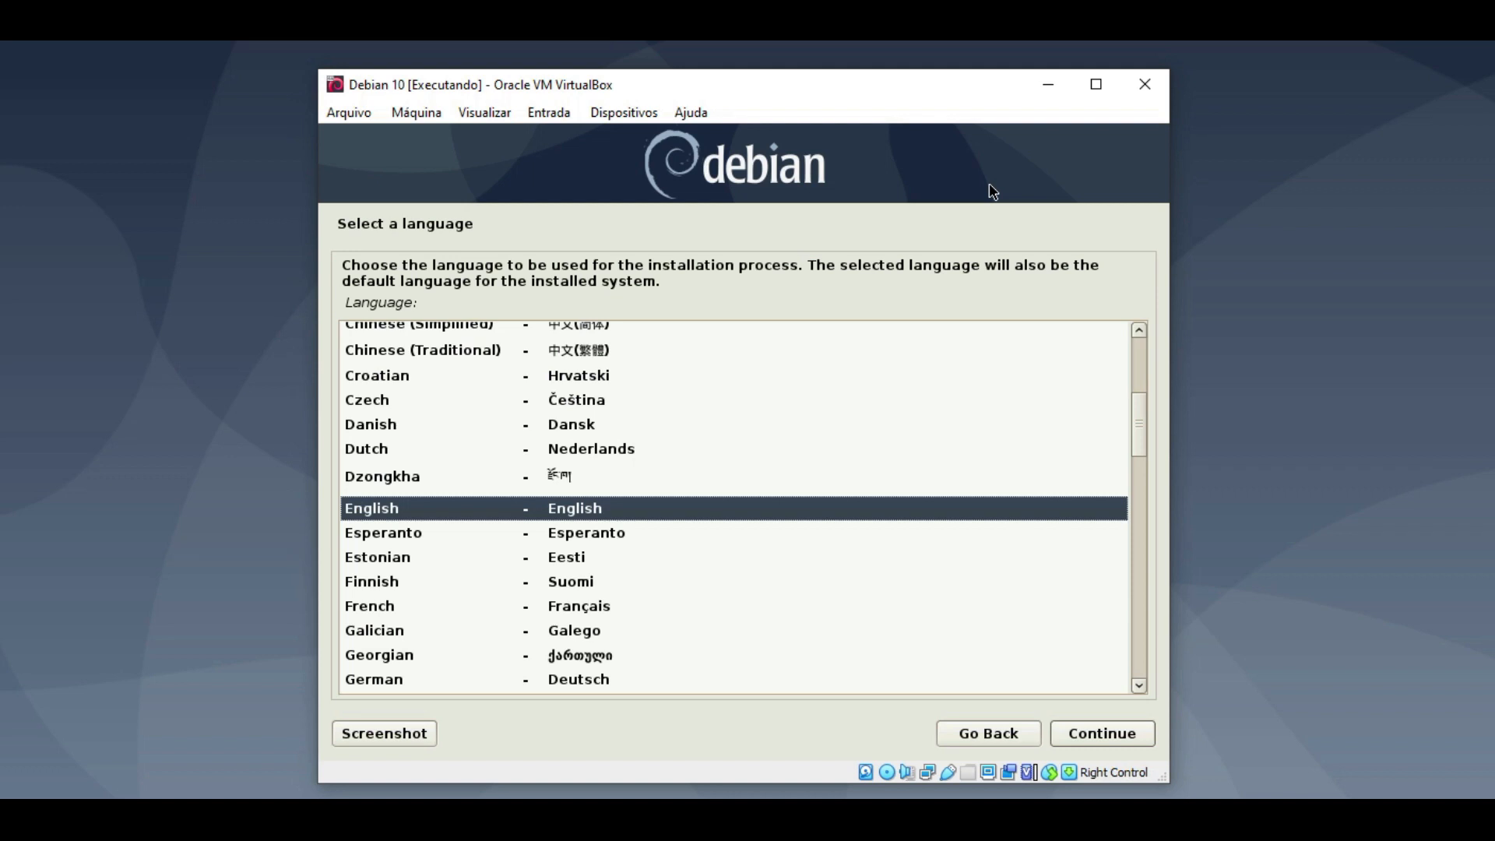
type("port")
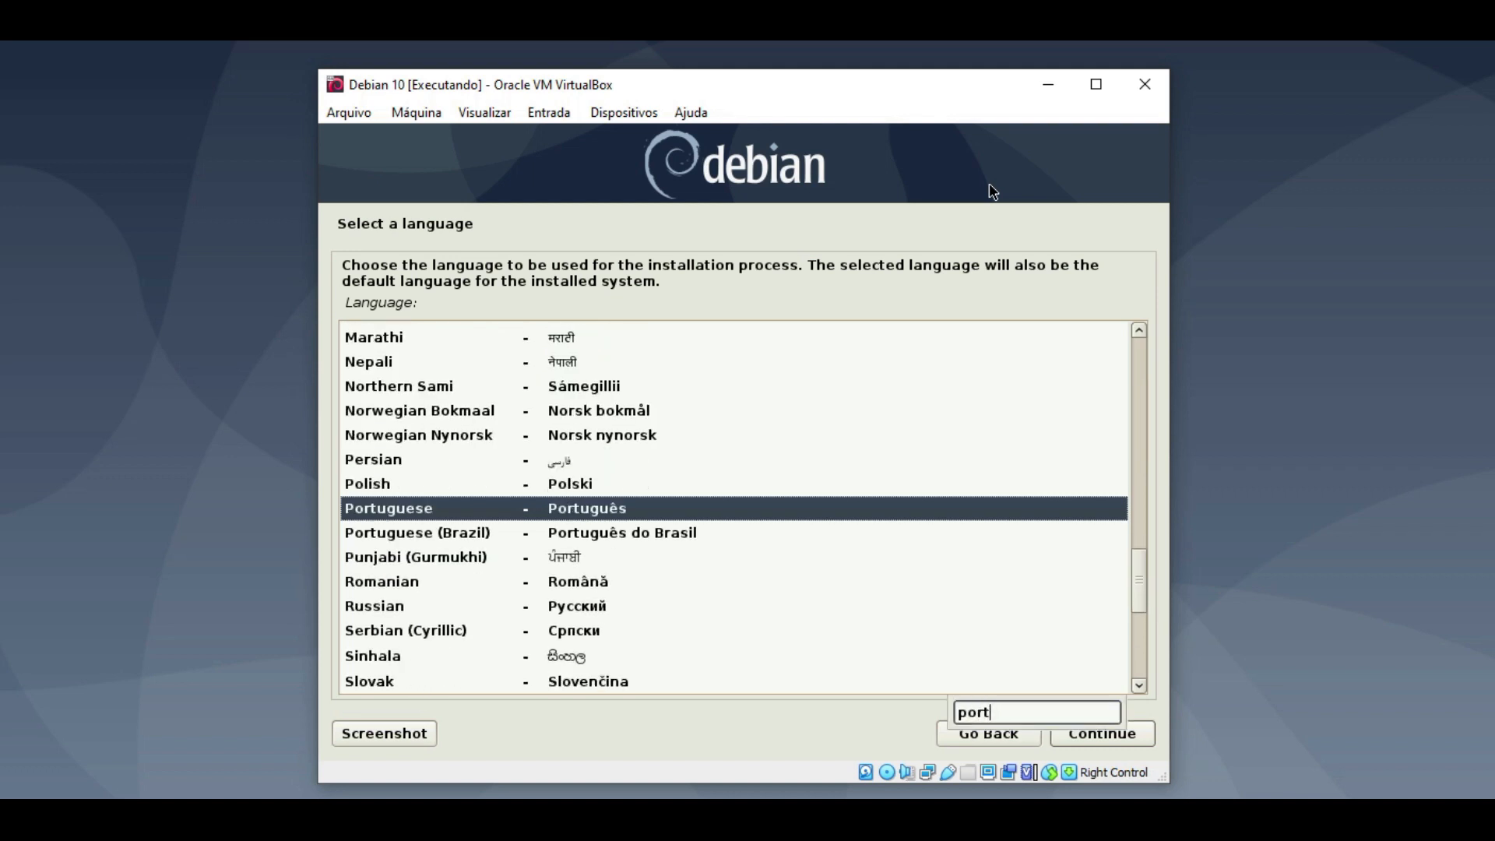
left_click(606, 539)
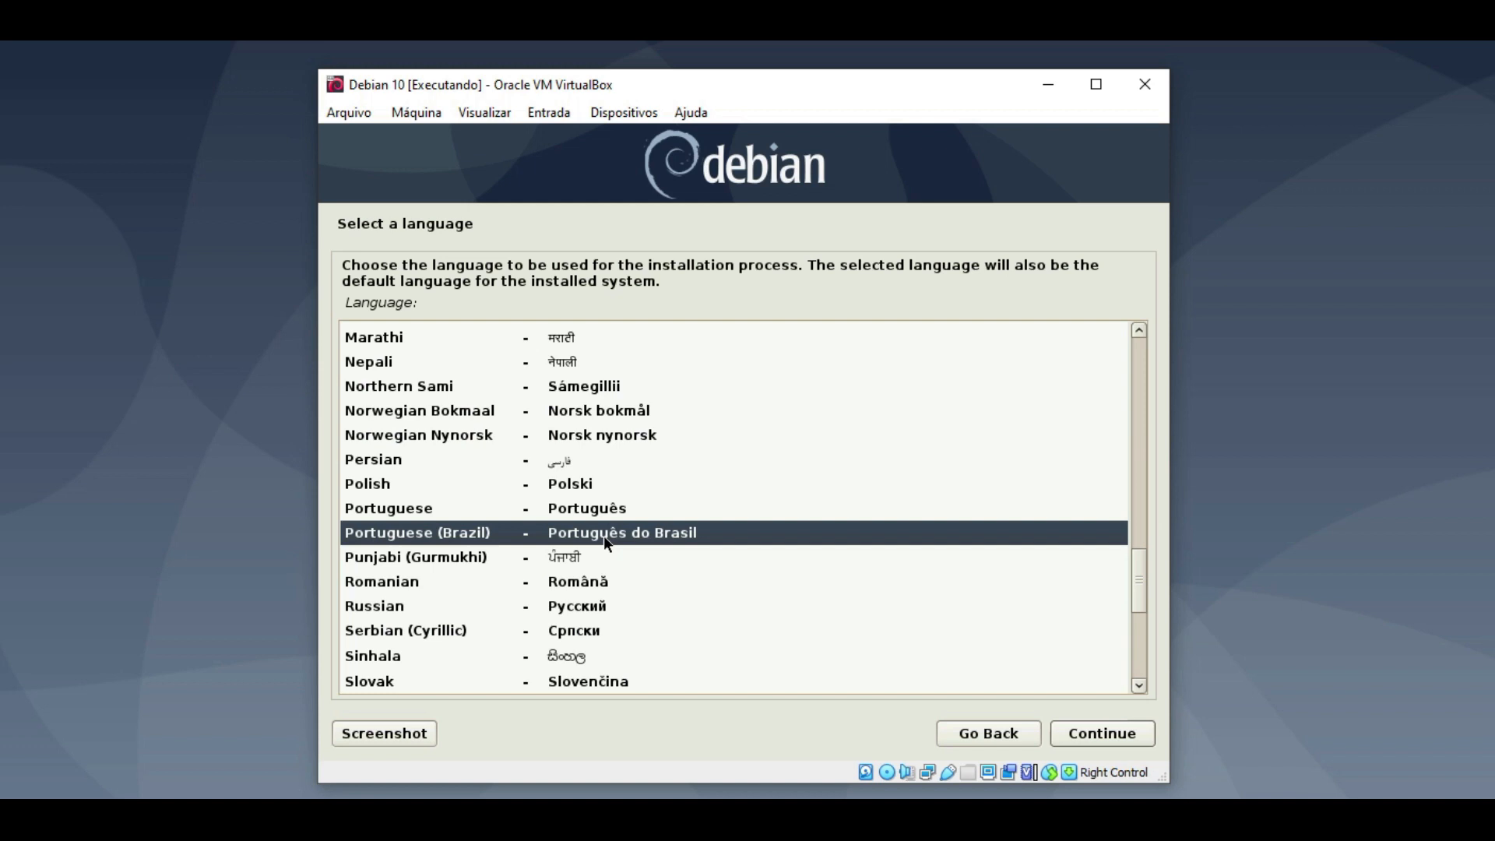
double_click(606, 537)
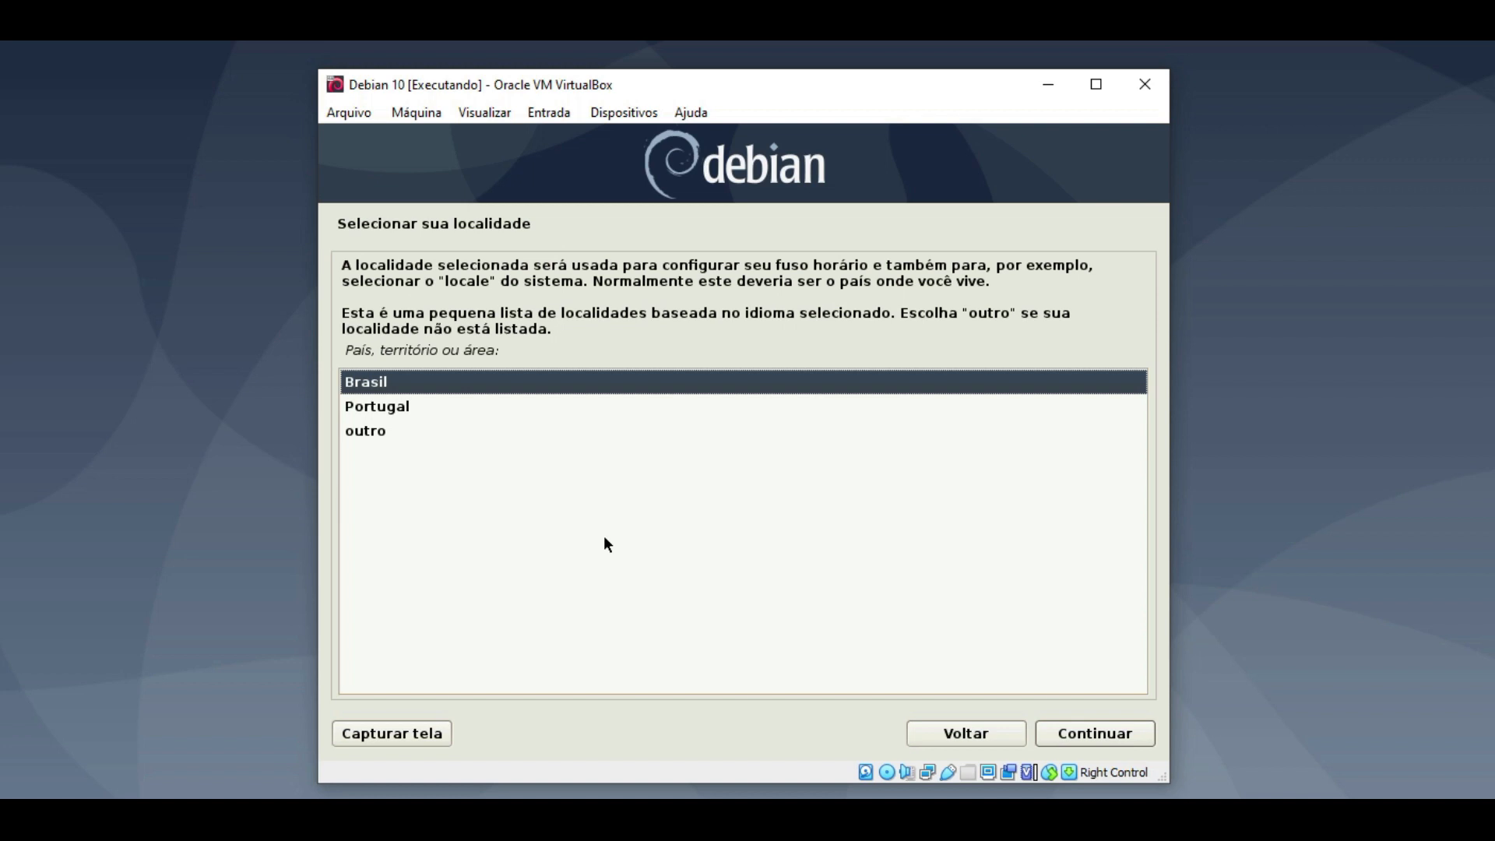
- Accept Brasil as the location and Português Brasileiro as the keyboard layout
key("Return")
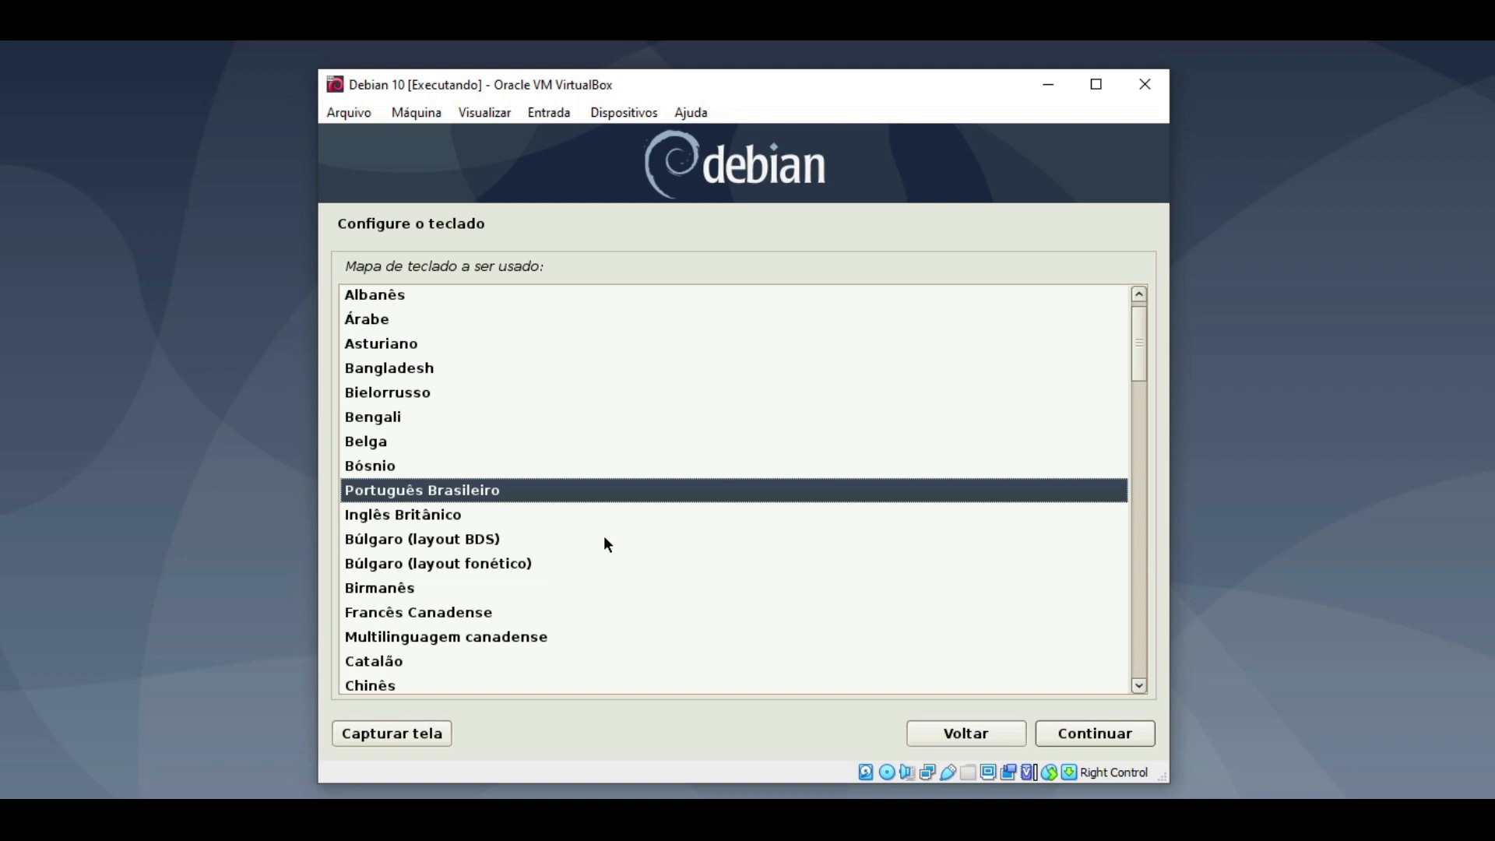
key("Return")
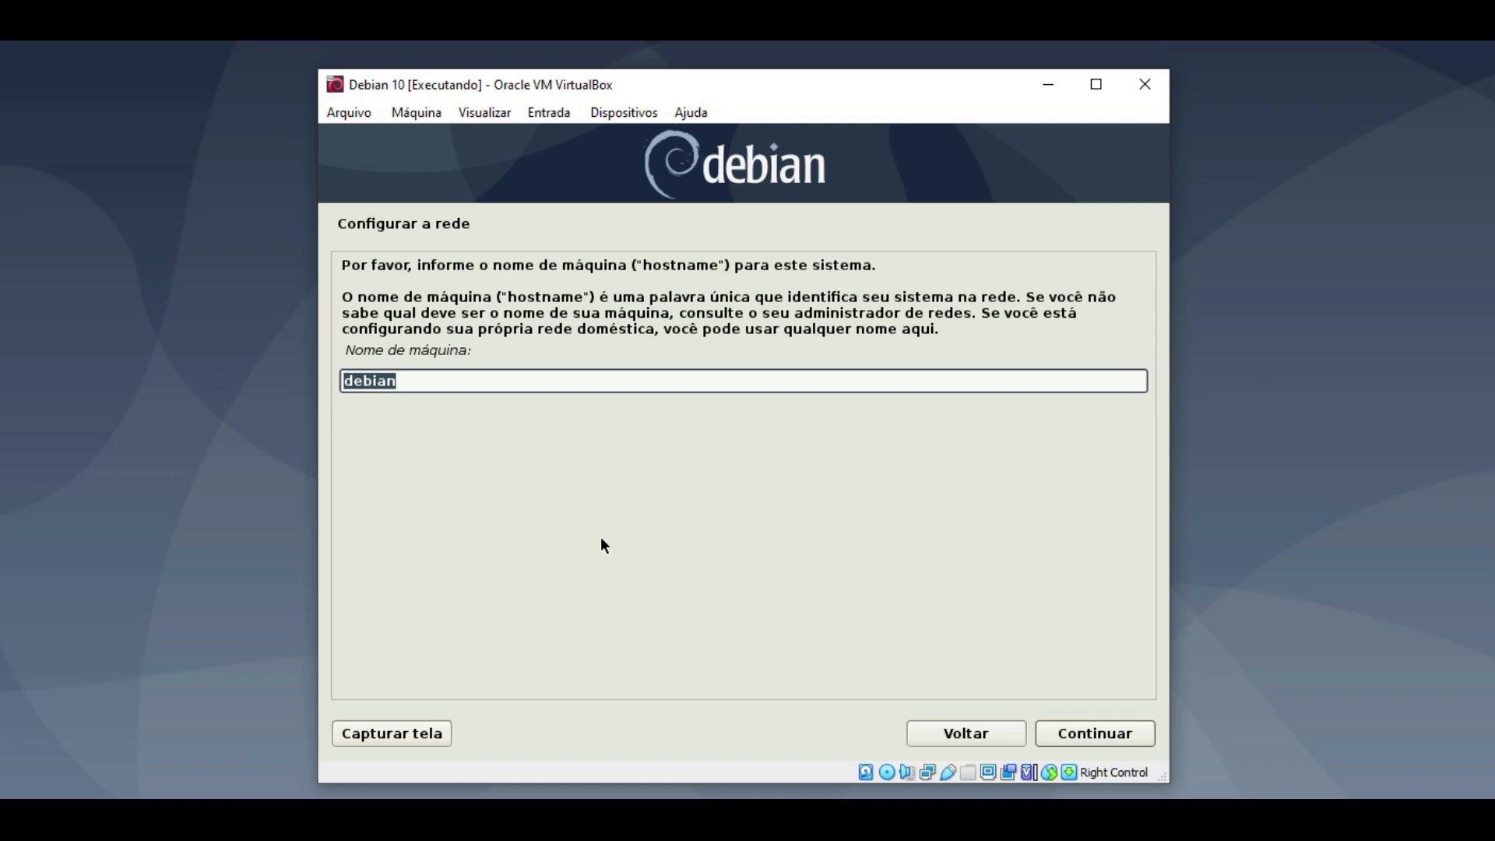
- Keep 'debian' as the hostname and leave the domain name blank
left_click(1108, 736)
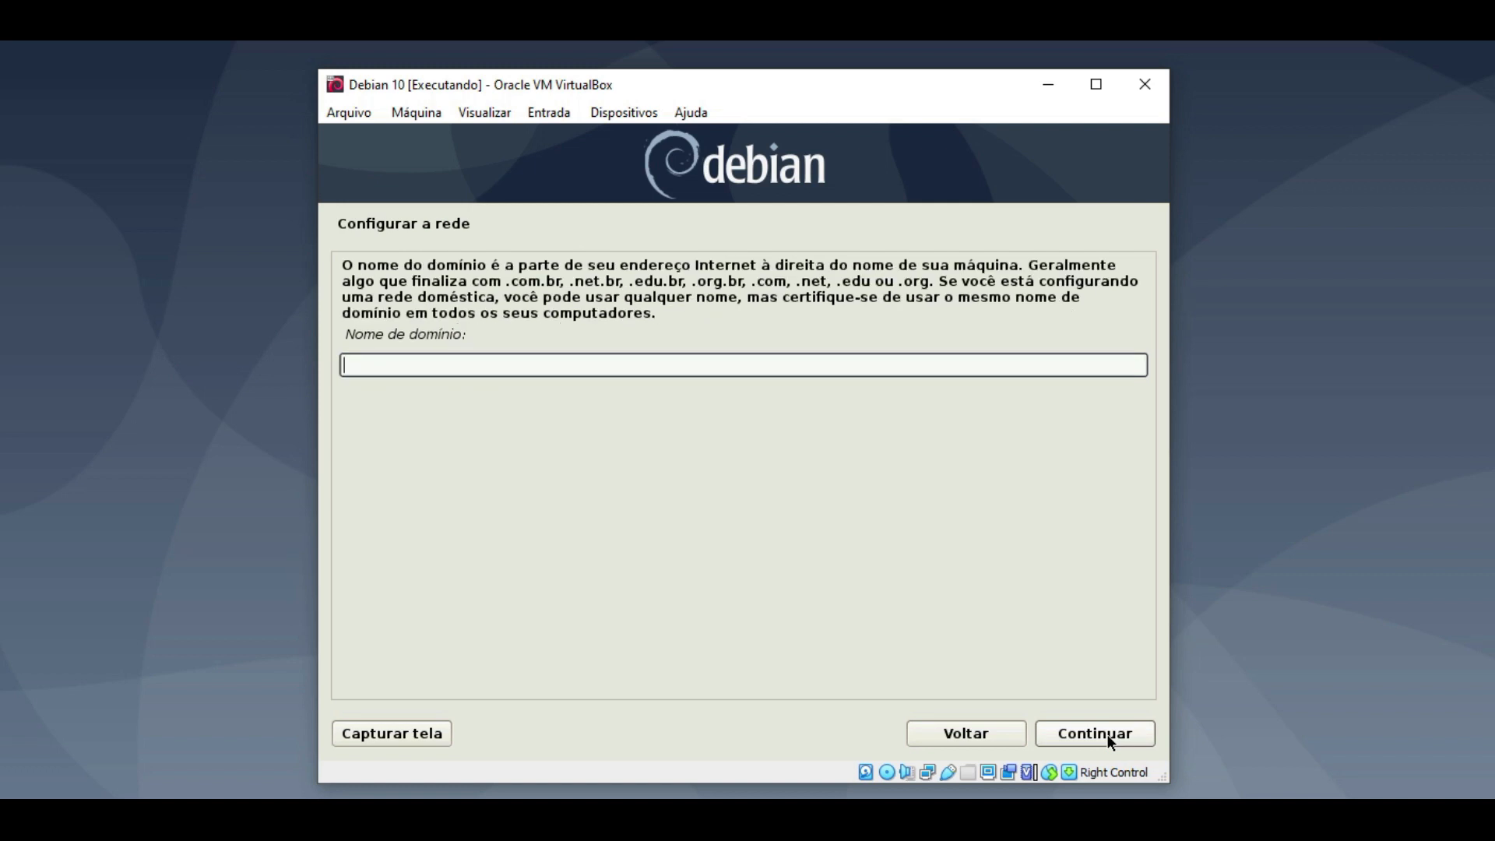
left_click(1108, 736)
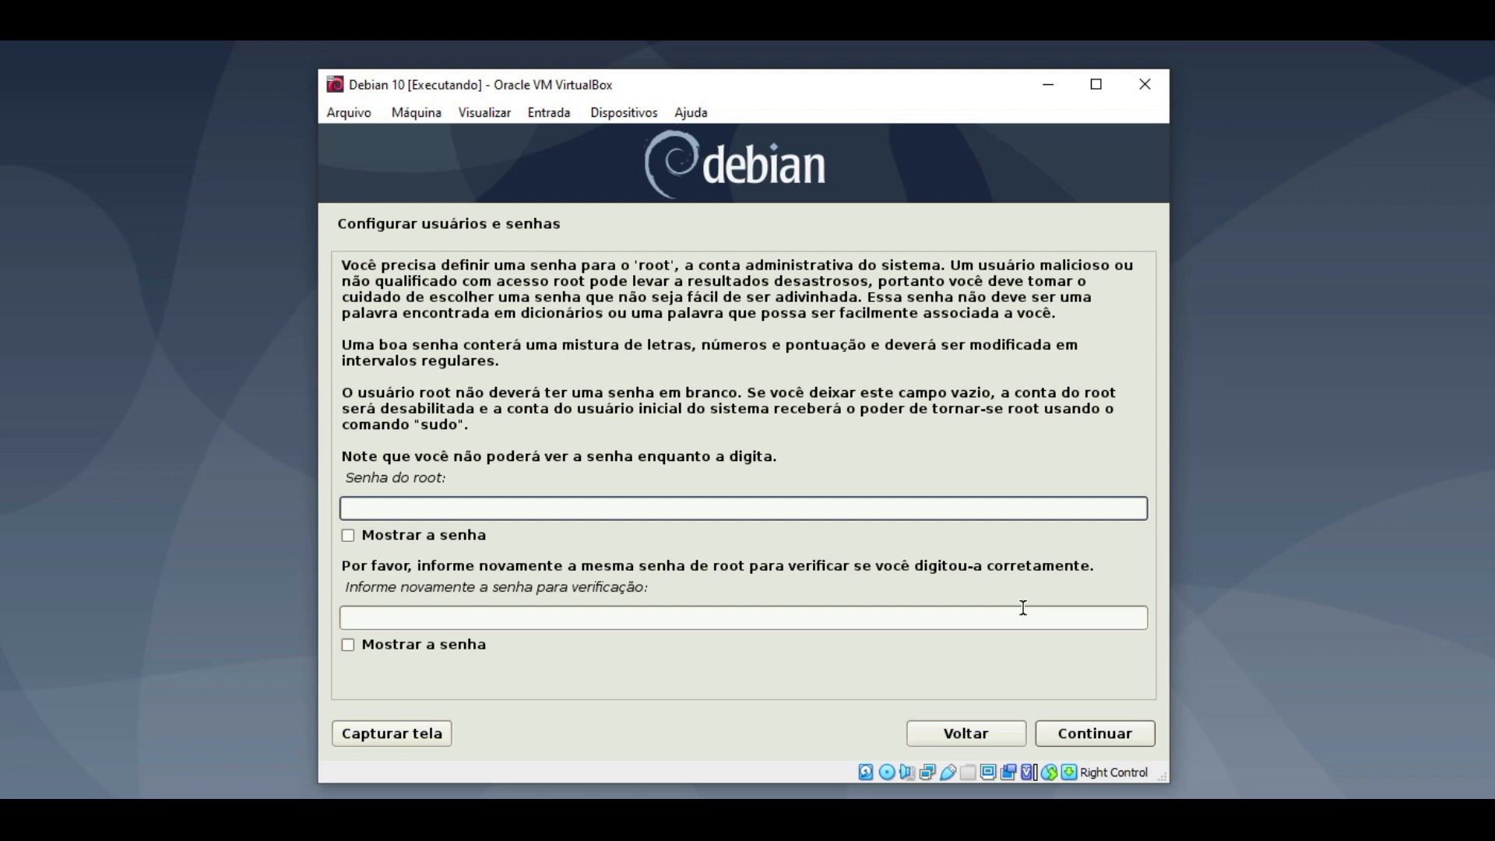
- Enter and confirm the root password
type("••••••")
left_click(787, 621)
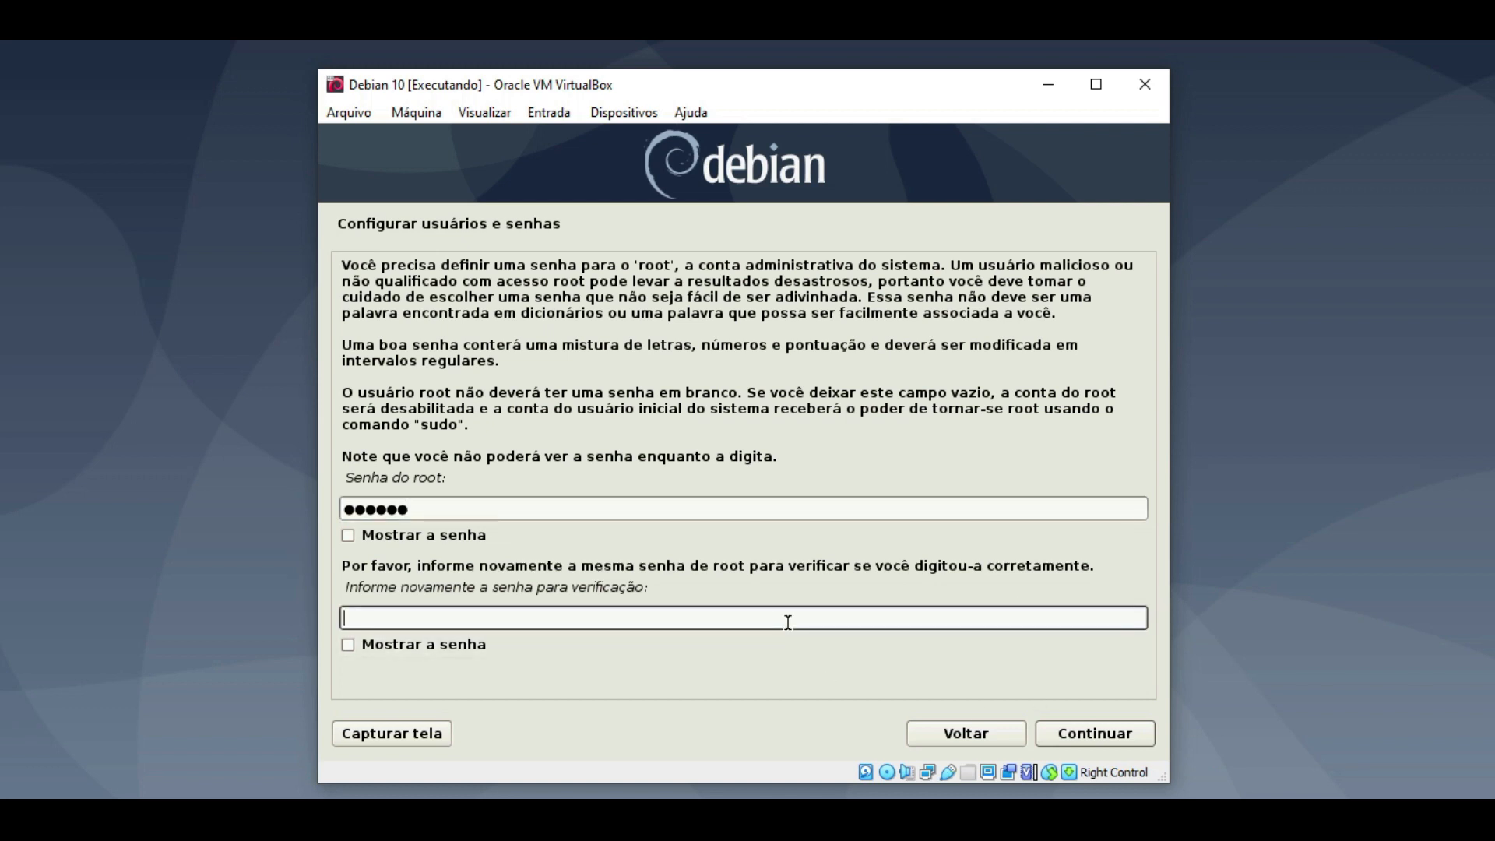
type("••••••")
left_click(1122, 734)
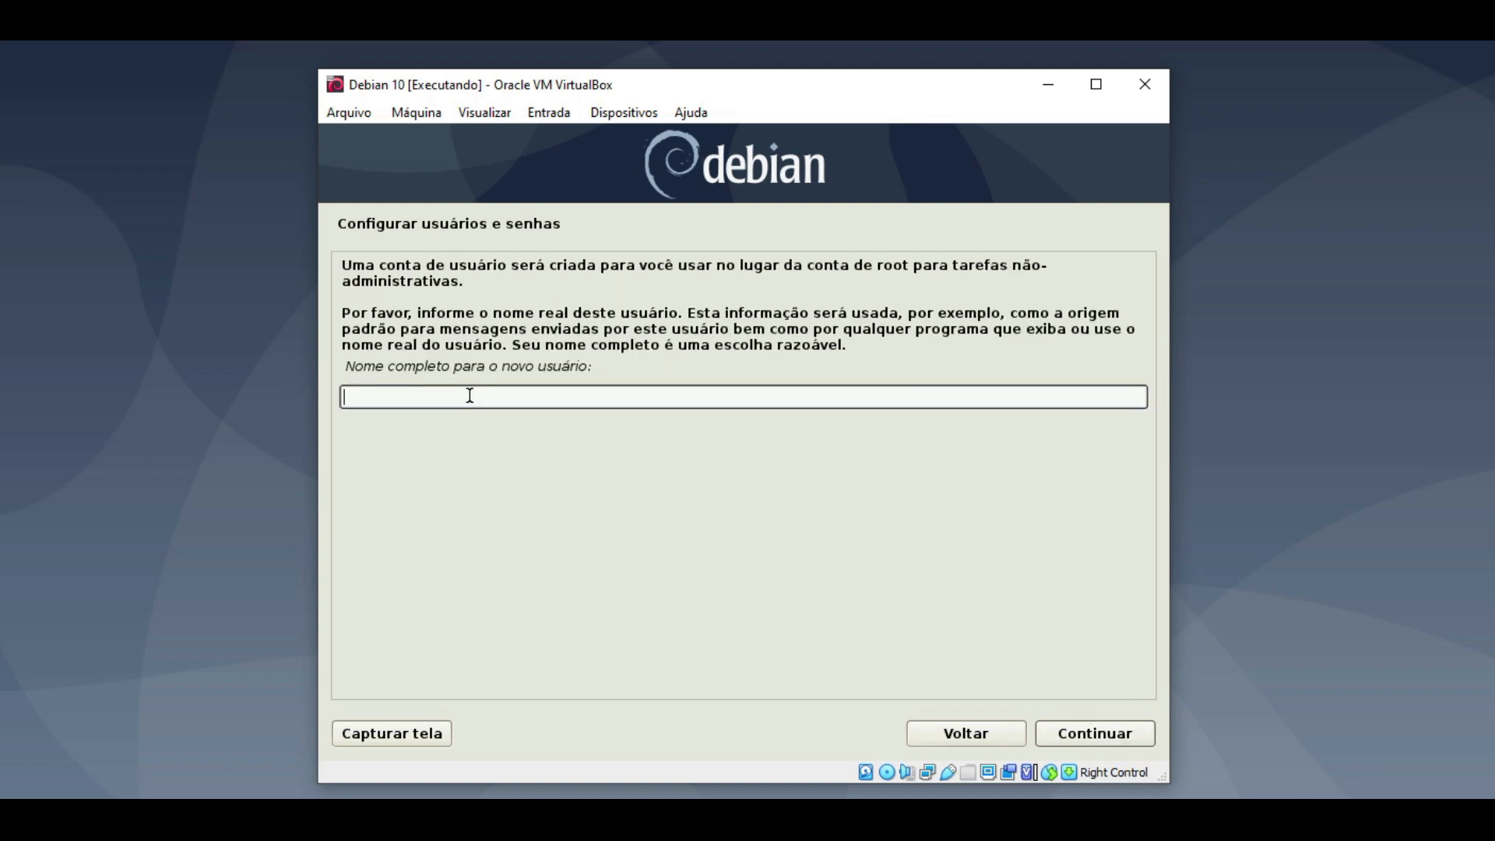
- Enter the new user's full name and accept the prefilled username
type("dorneles")
left_click(1068, 729)
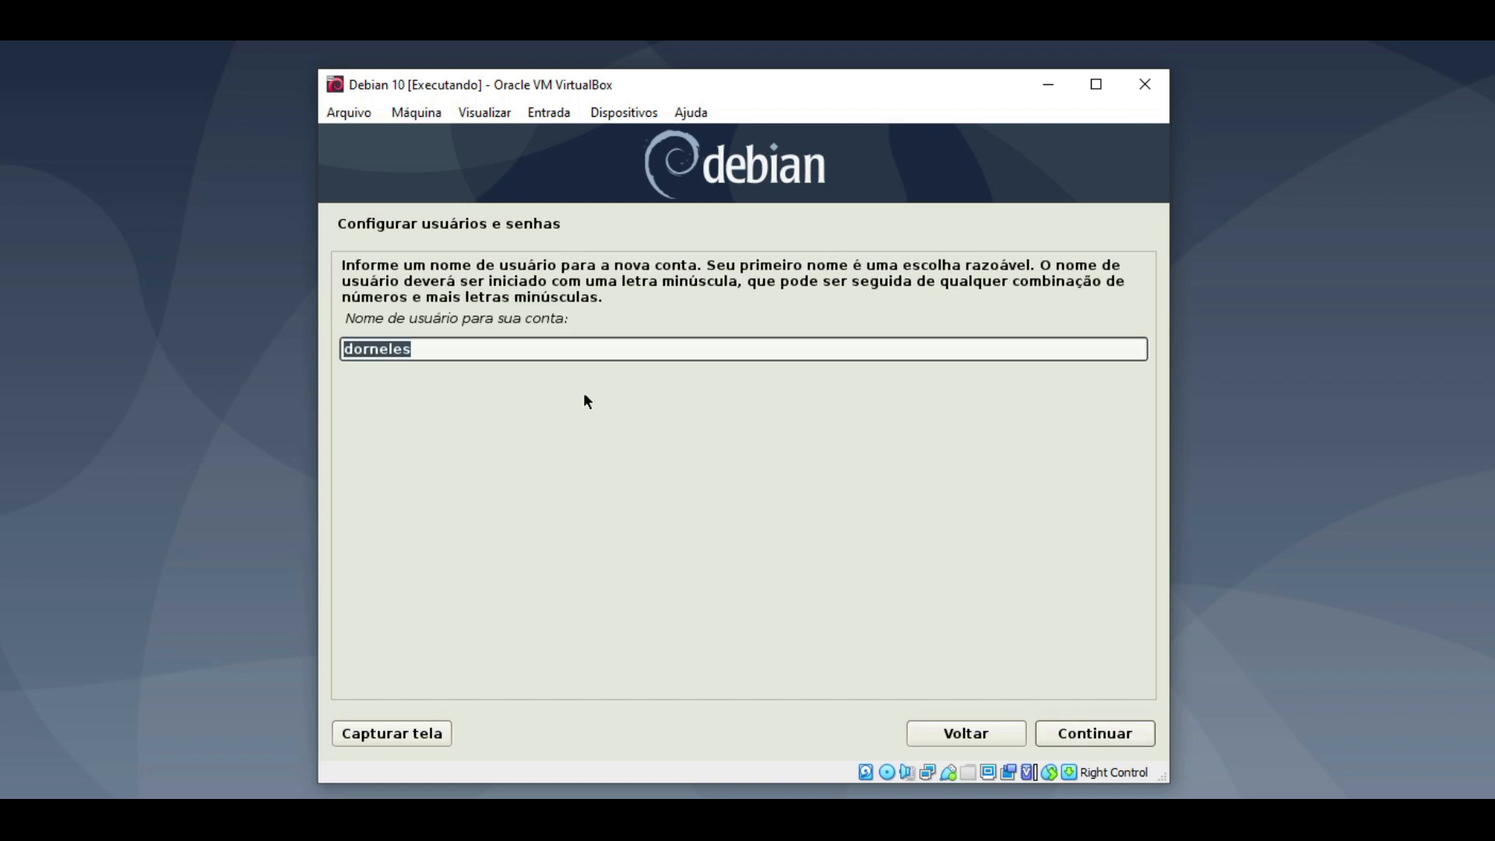
left_click(492, 352)
left_click_drag(492, 352, 301, 353)
left_click(1103, 742)
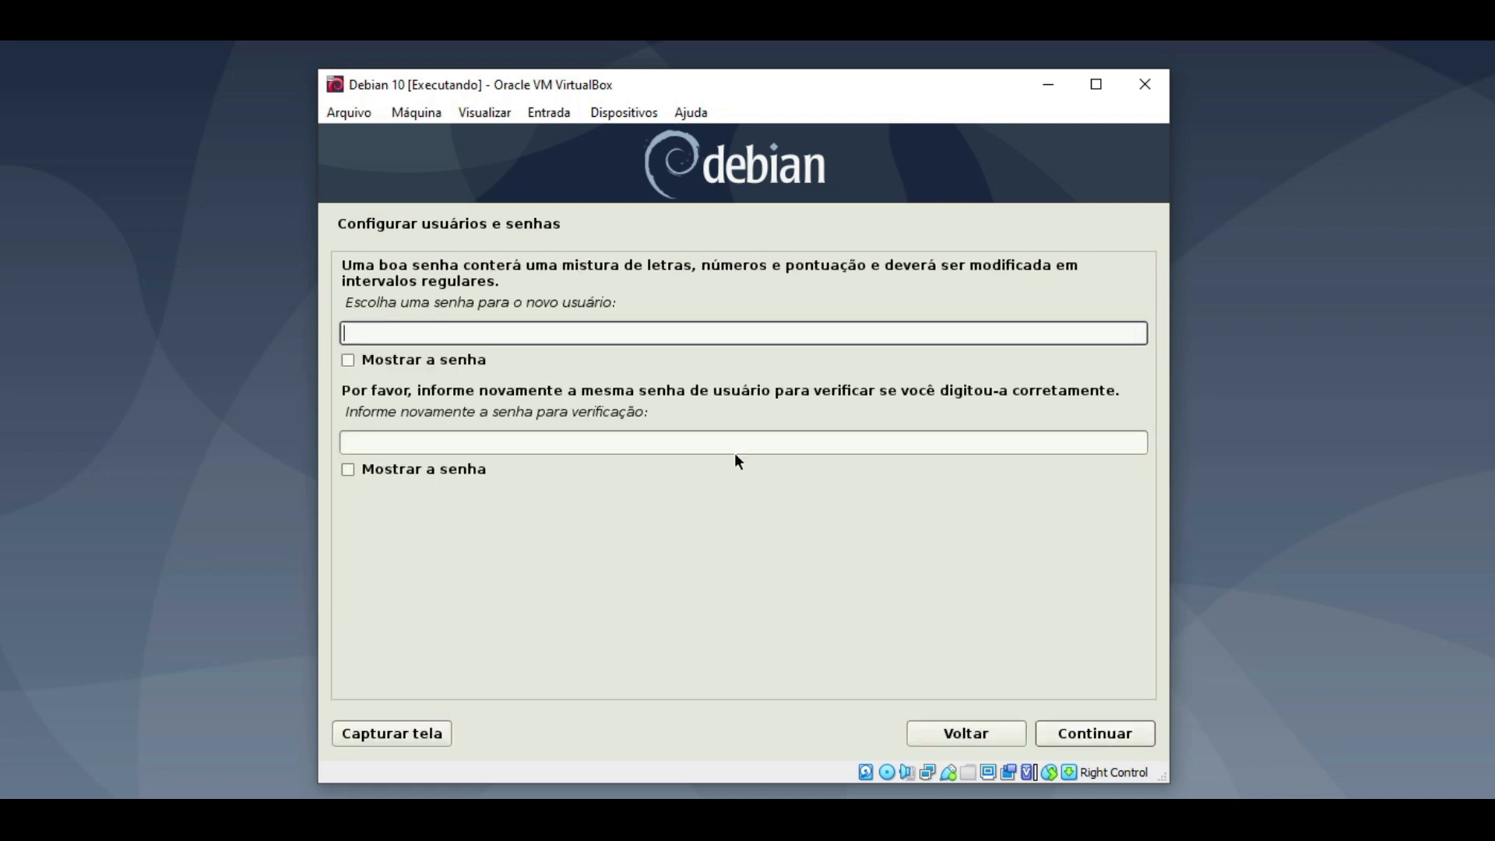
- Enter and confirm the new user's password
type("******")
left_click(556, 444)
type("******")
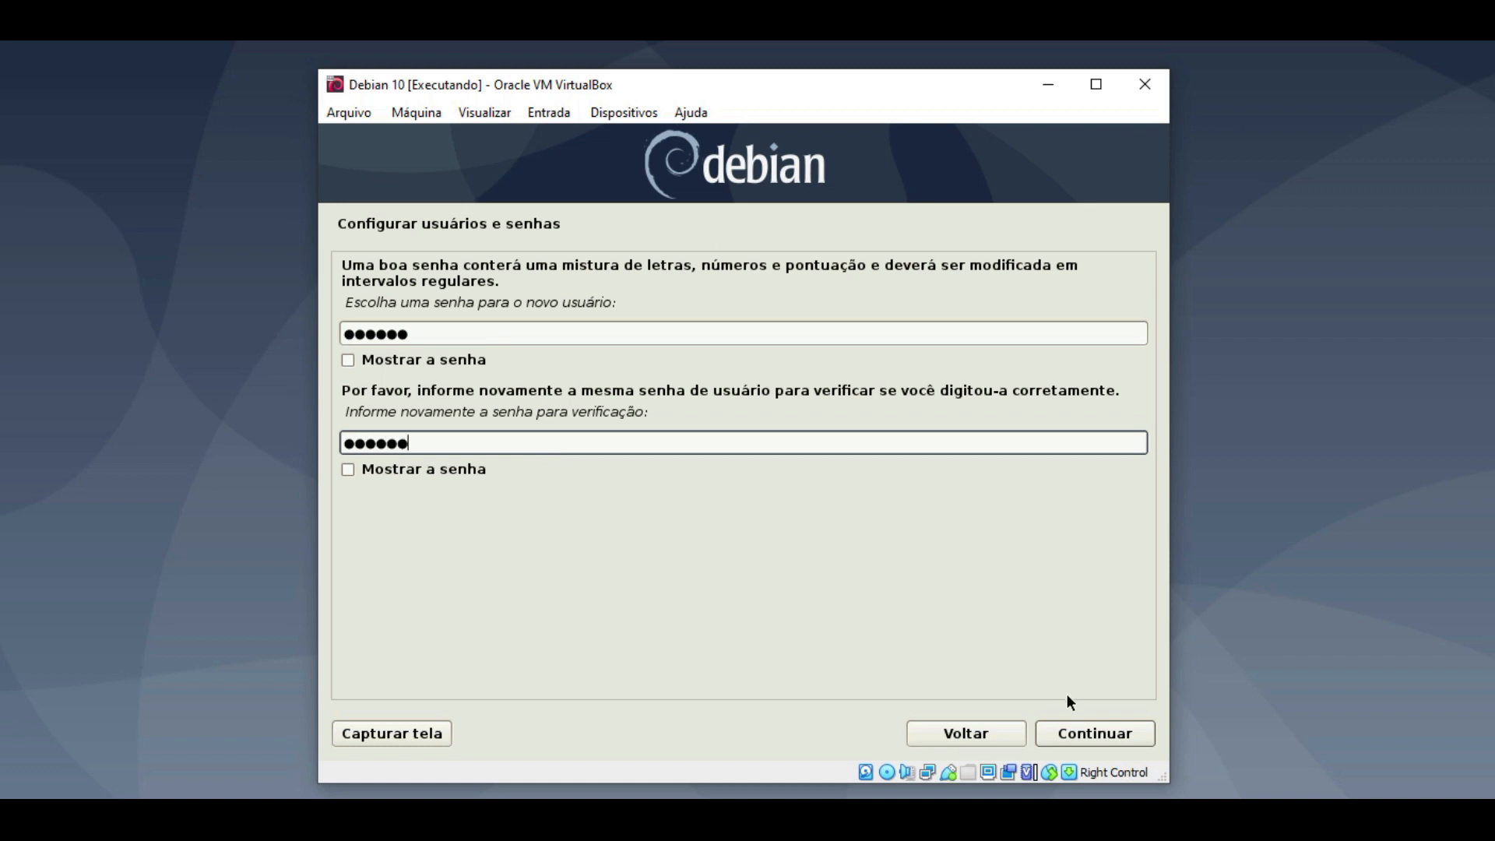
left_click(1073, 732)
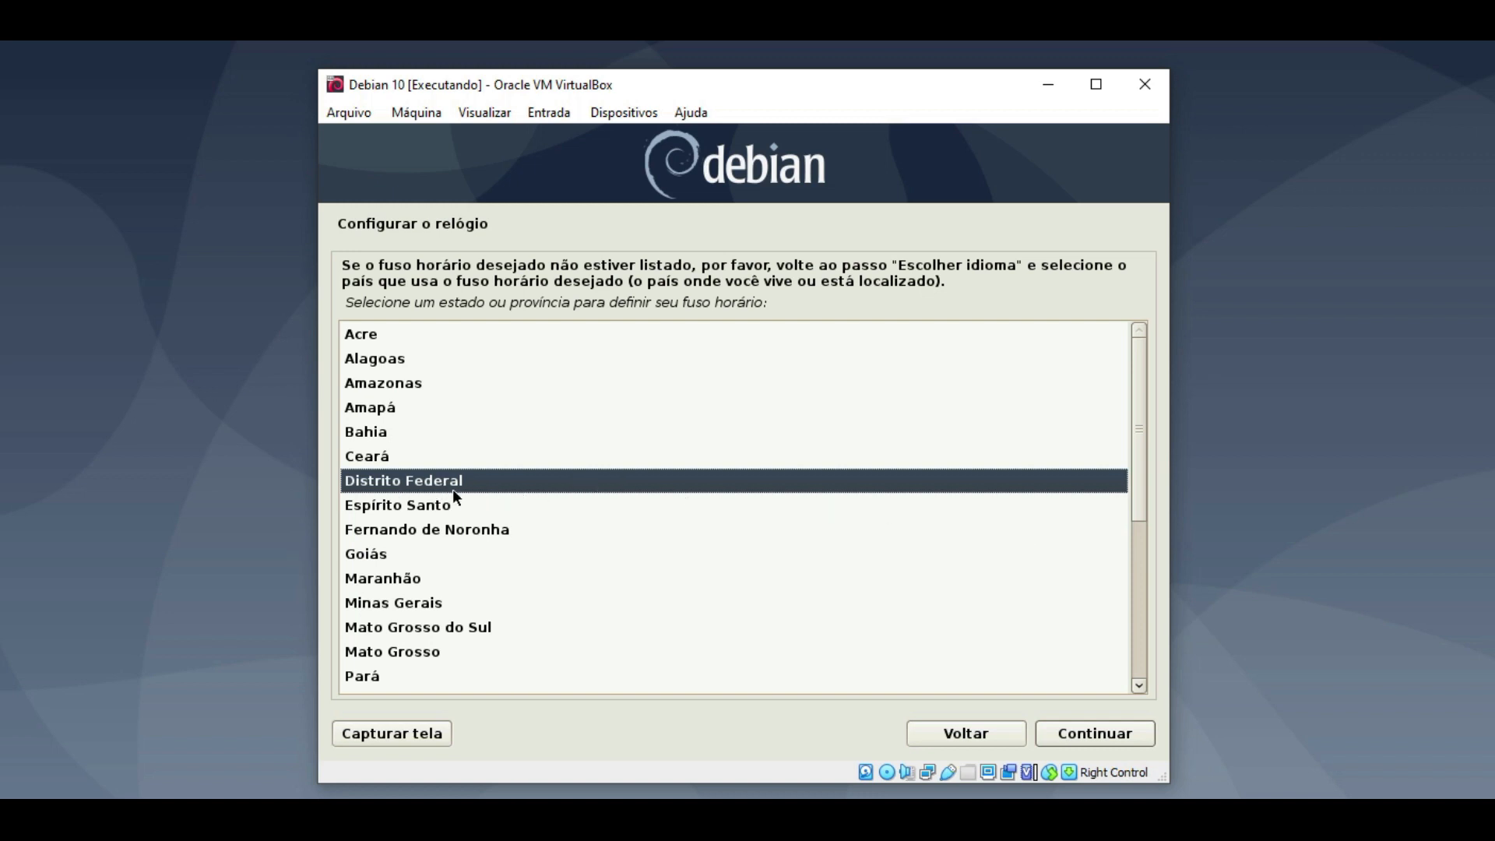
- Pick Rio Grande do Sul from the Brazilian state list as the time zone
left_click_drag(1136, 441, 1137, 383)
left_click_drag(1139, 500, 1137, 626)
double_click(425, 657)
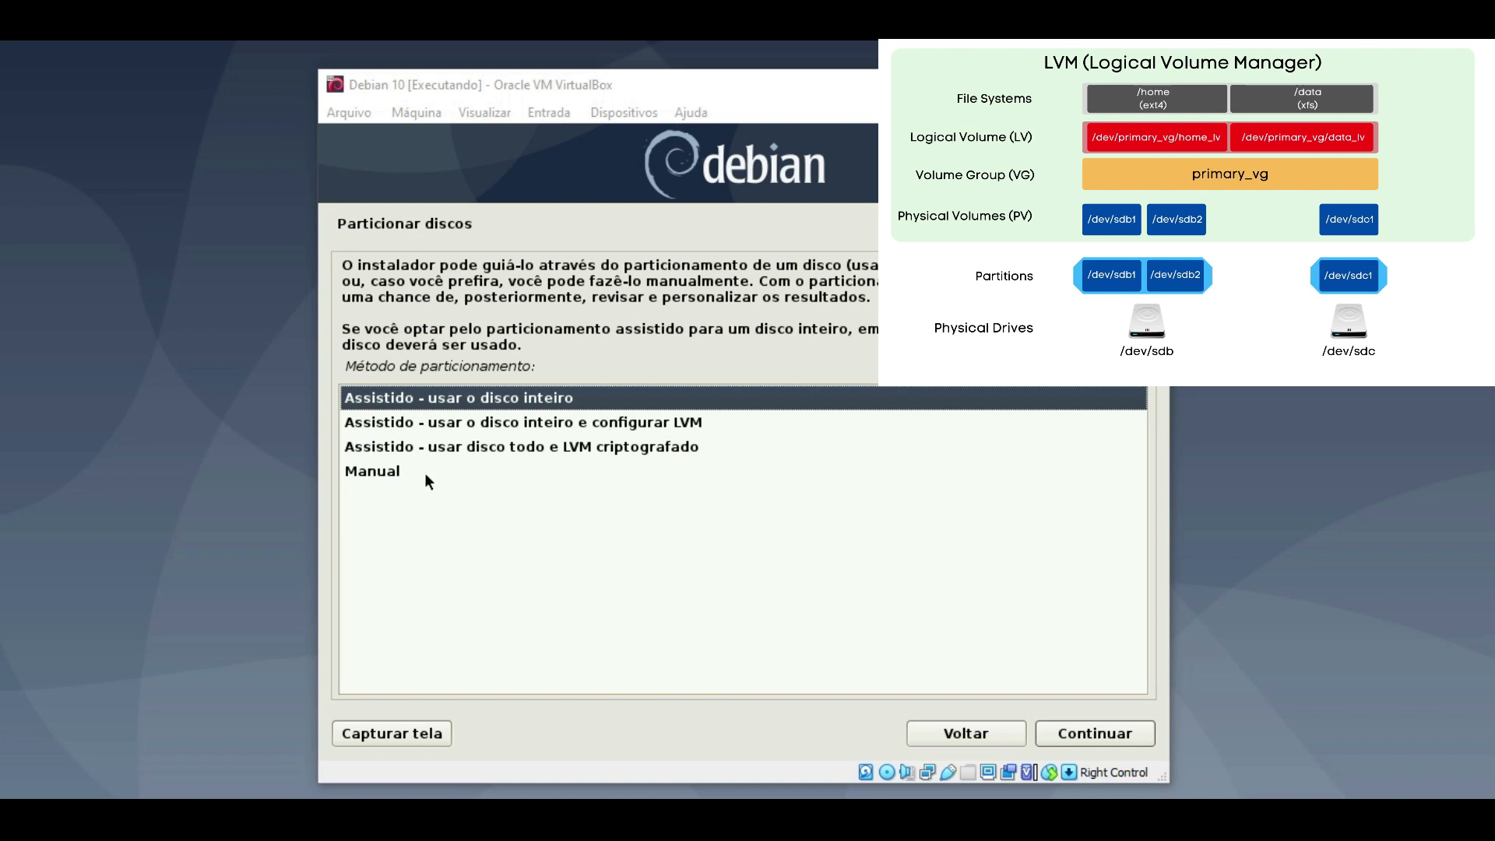
- Choose the Manual partitioning method
double_click(377, 473)
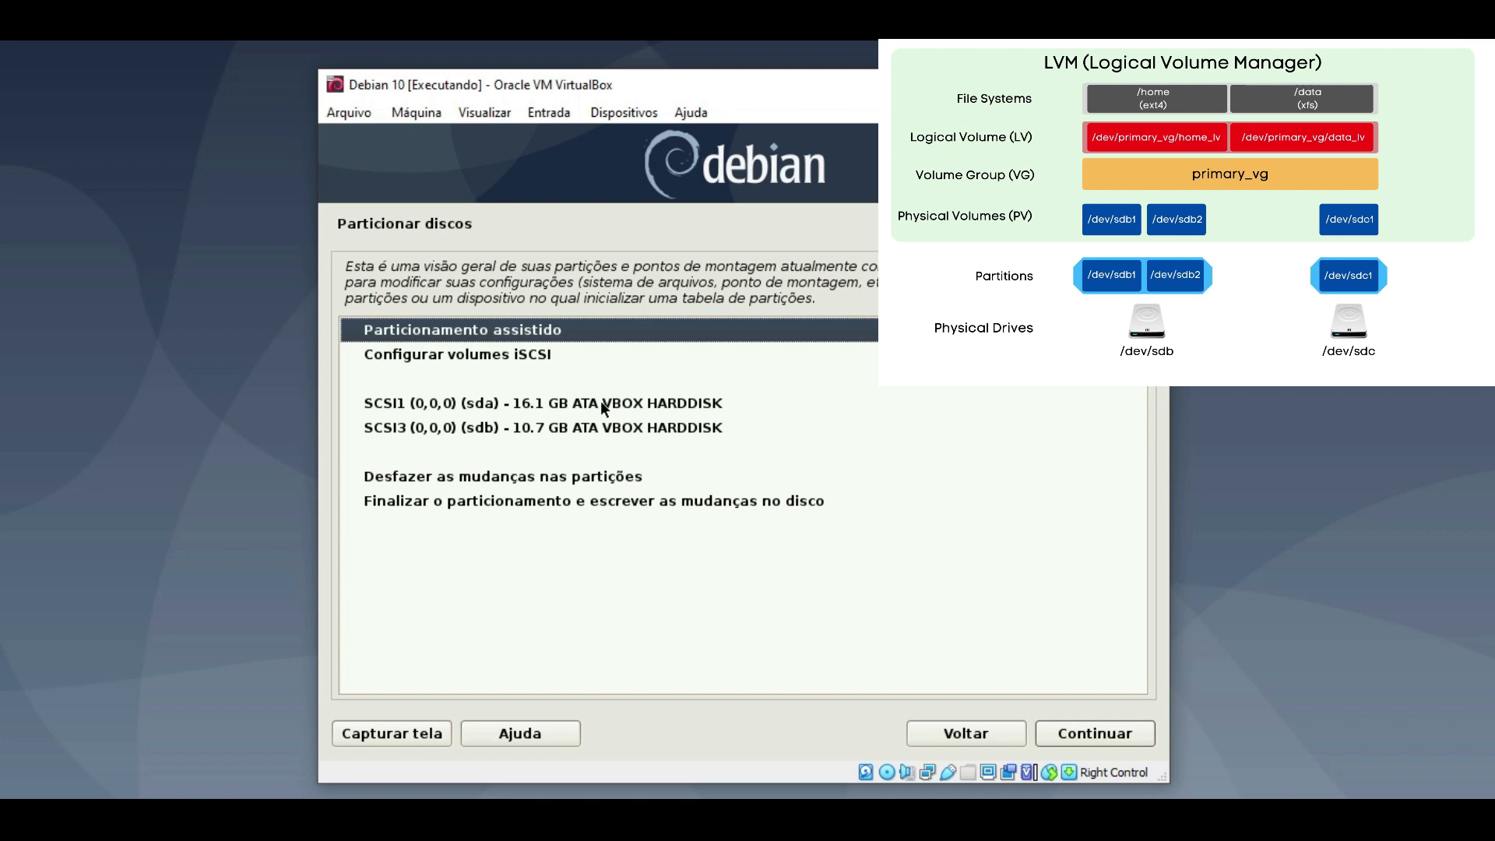
- Select the 16.1 GB SCSI1 (sda) disk and proceed to partition it
left_click(512, 401)
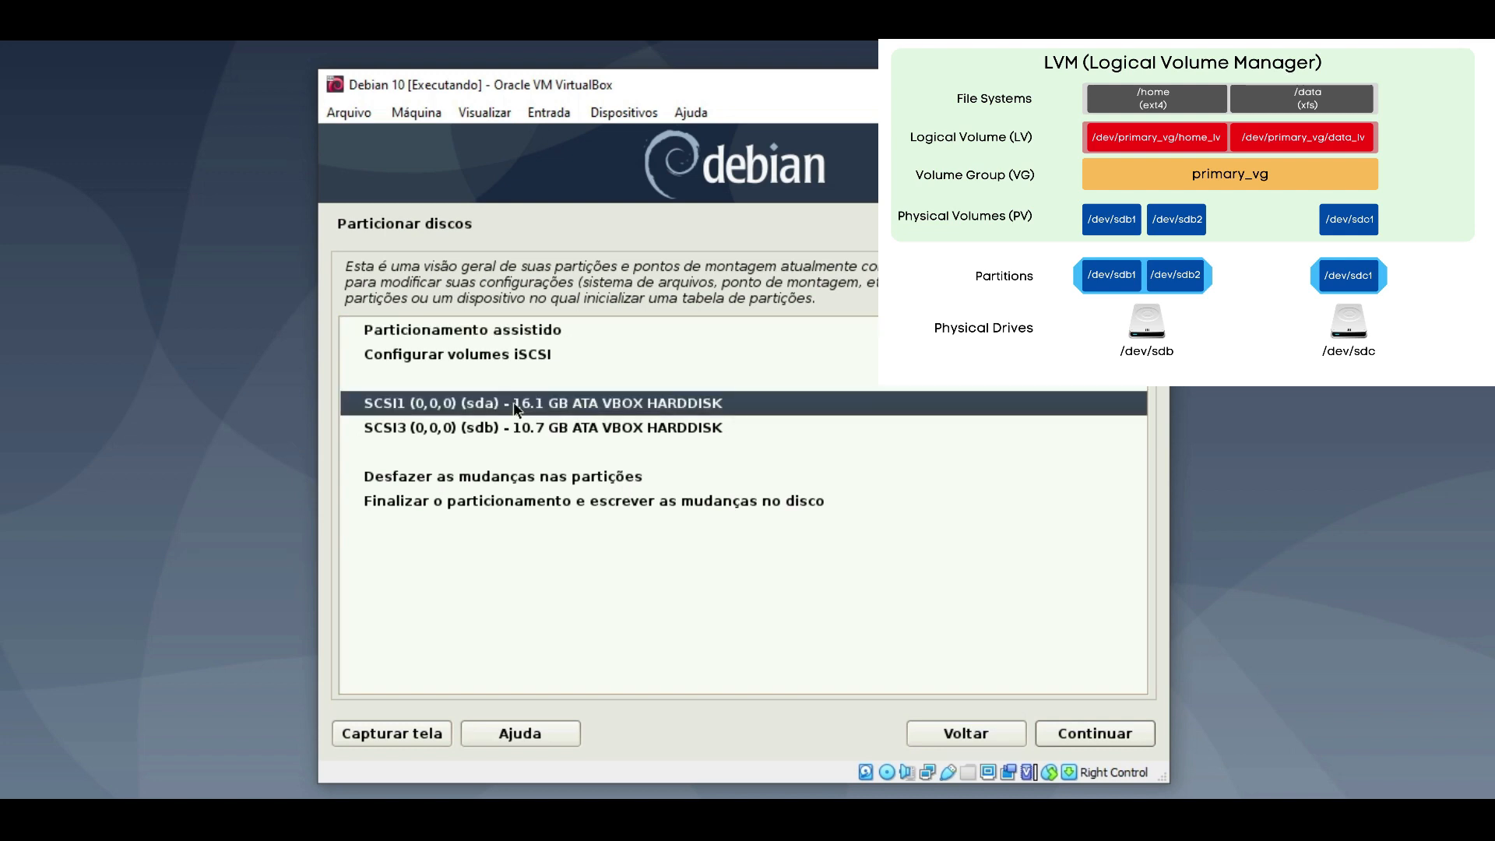
left_click(513, 428)
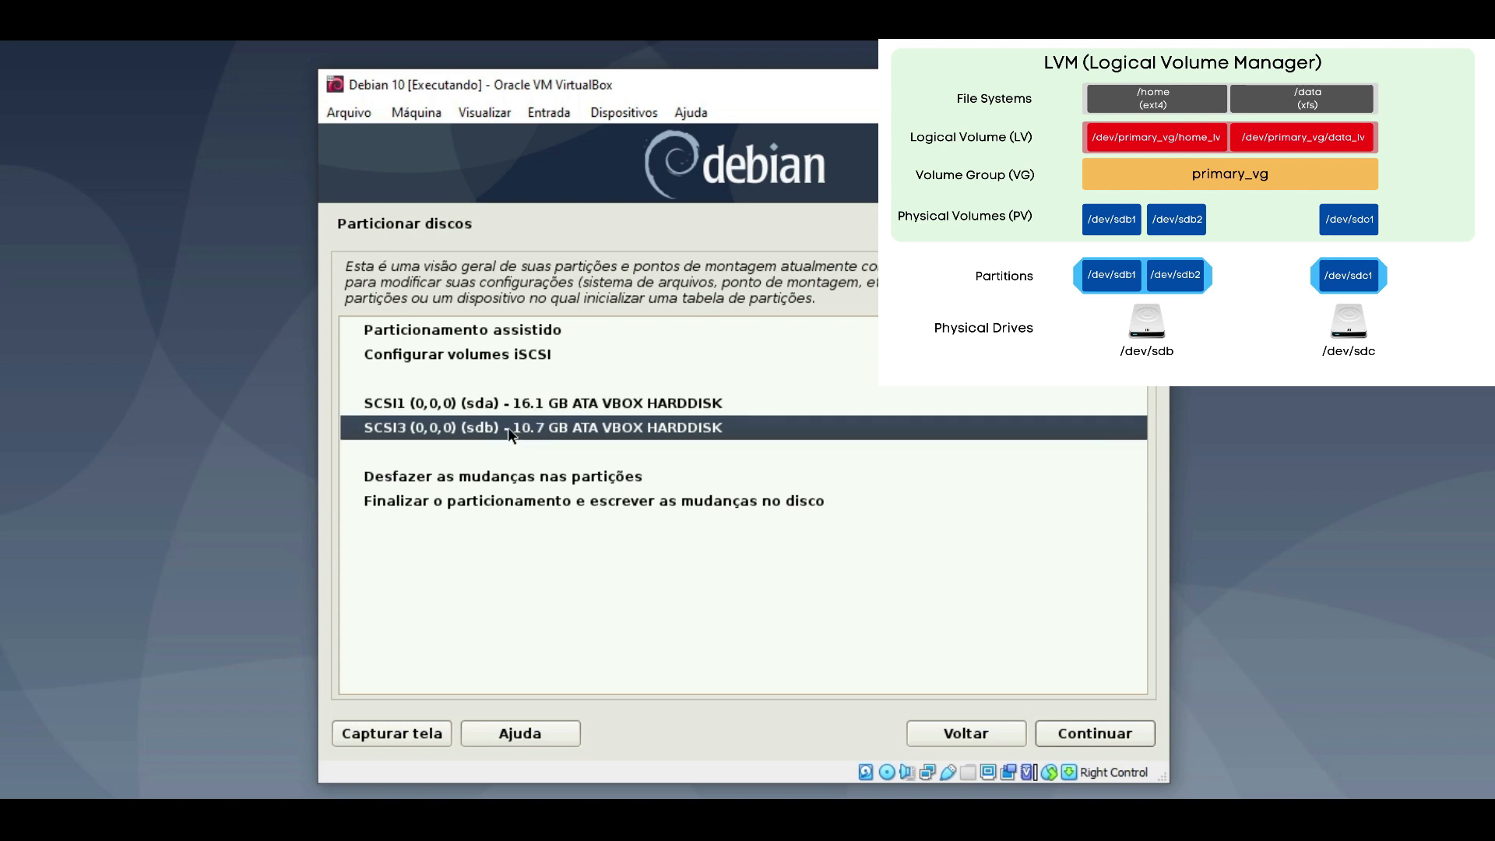
left_click(498, 404)
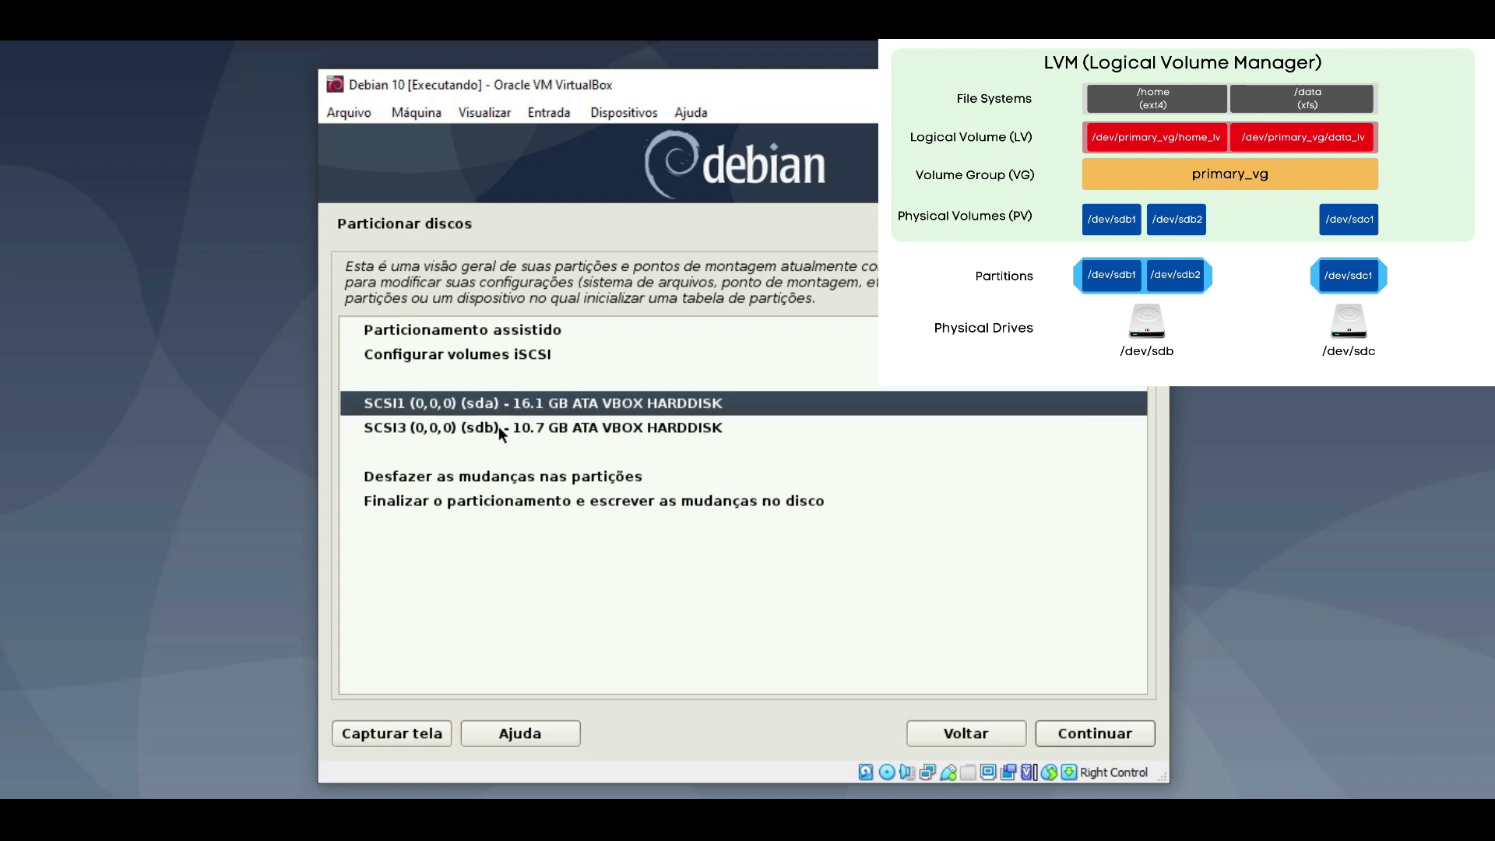
left_click(498, 426)
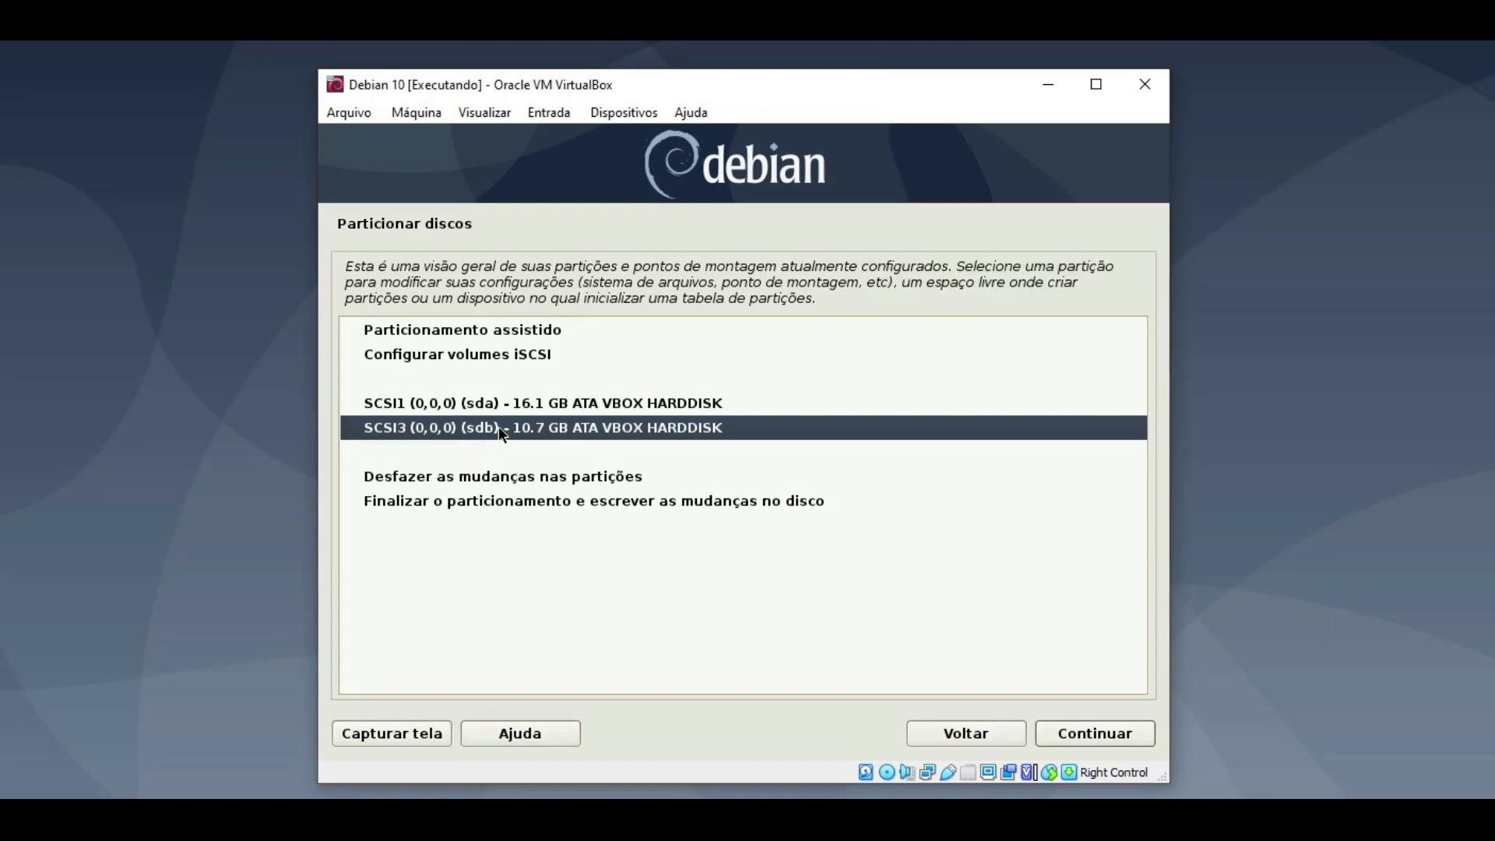
left_click(596, 407)
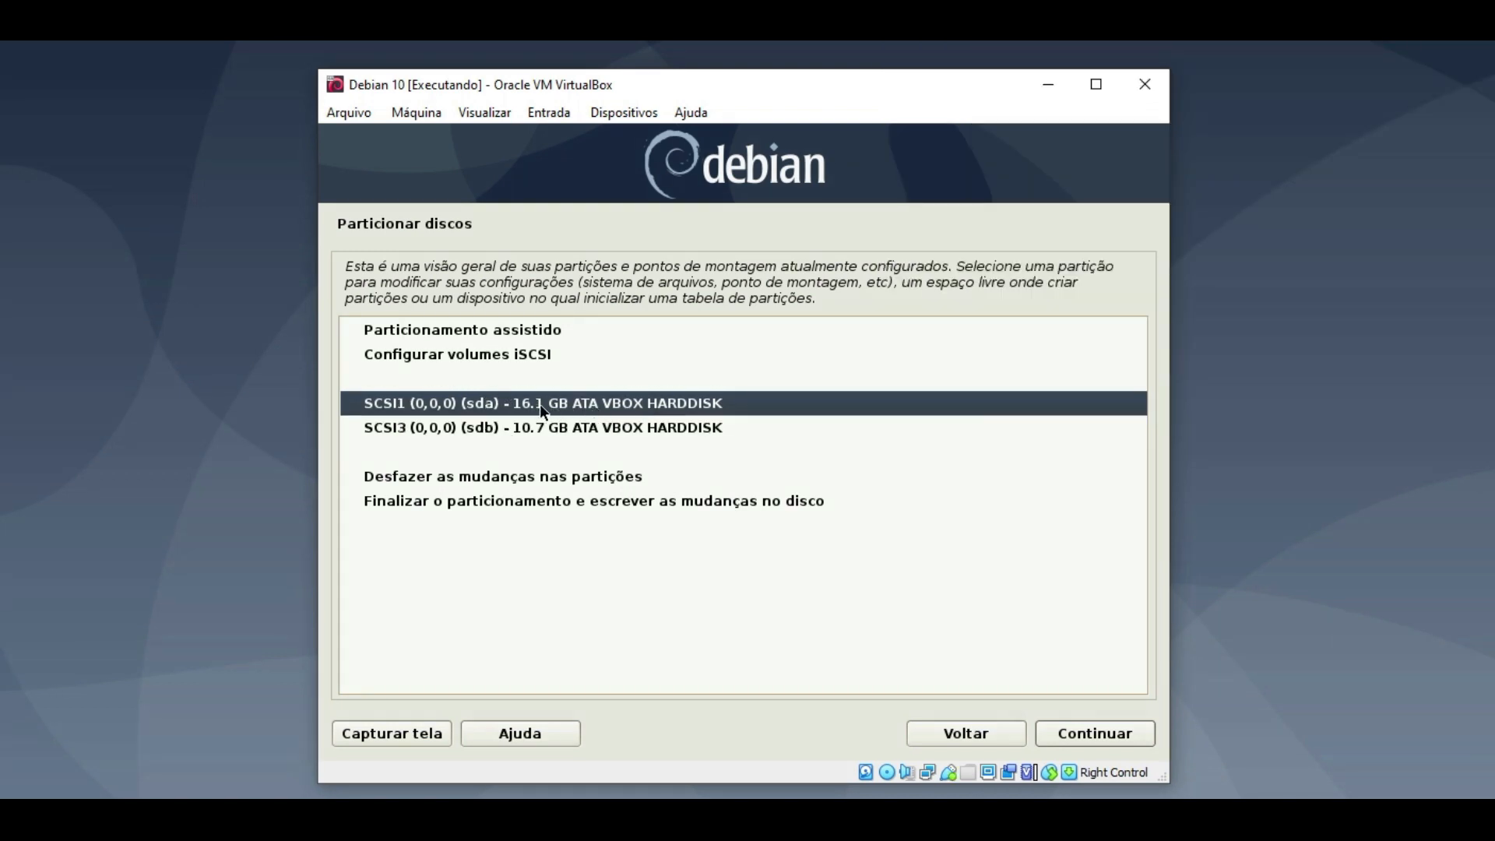
left_click(1058, 726)
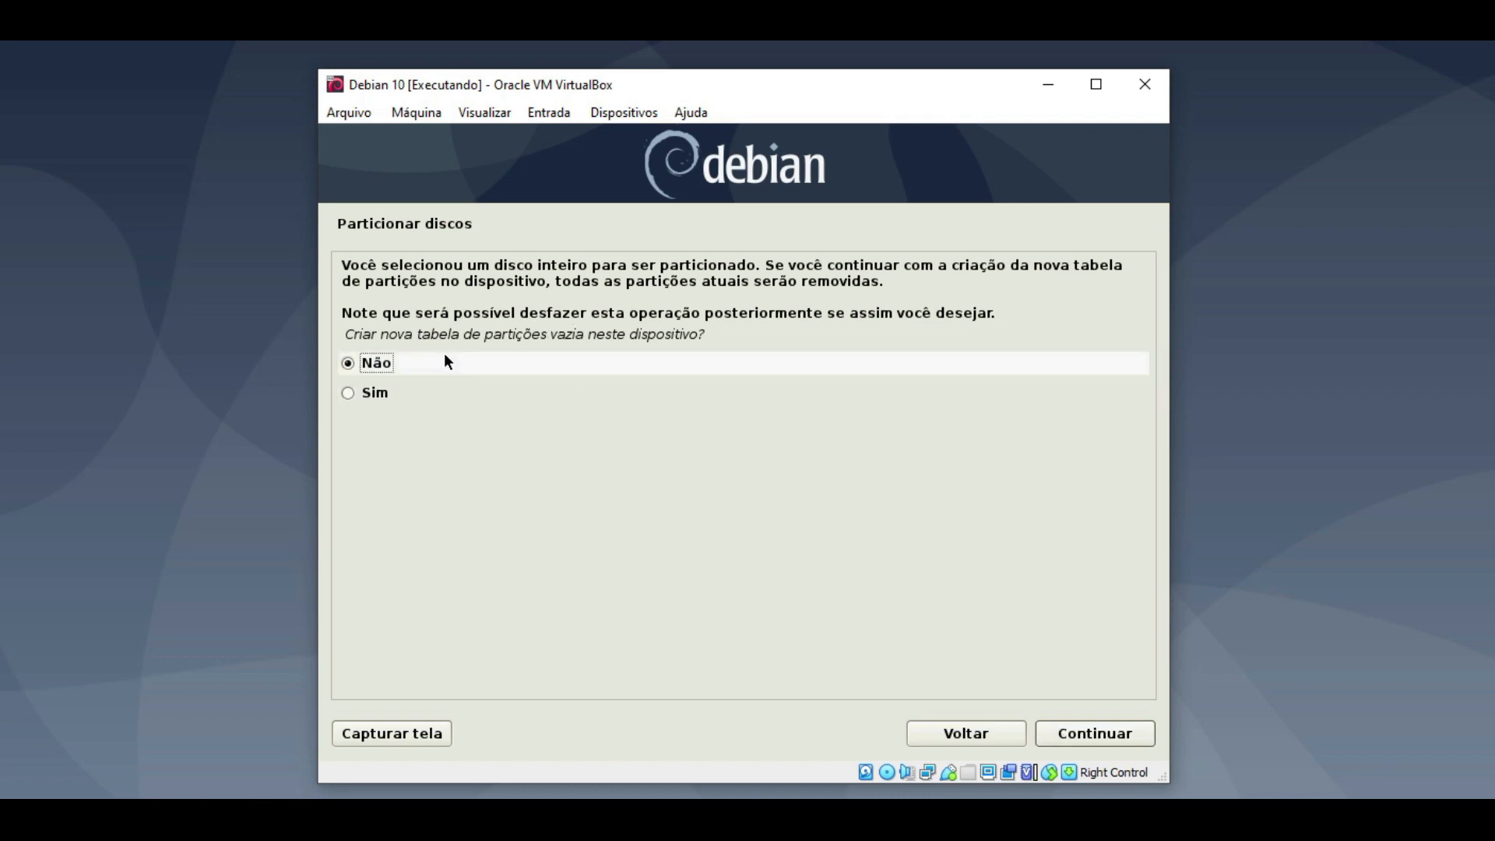
- Create a new empty partition table on sda, leaving 16.1 GB free space
left_click(347, 392)
left_click(1067, 733)
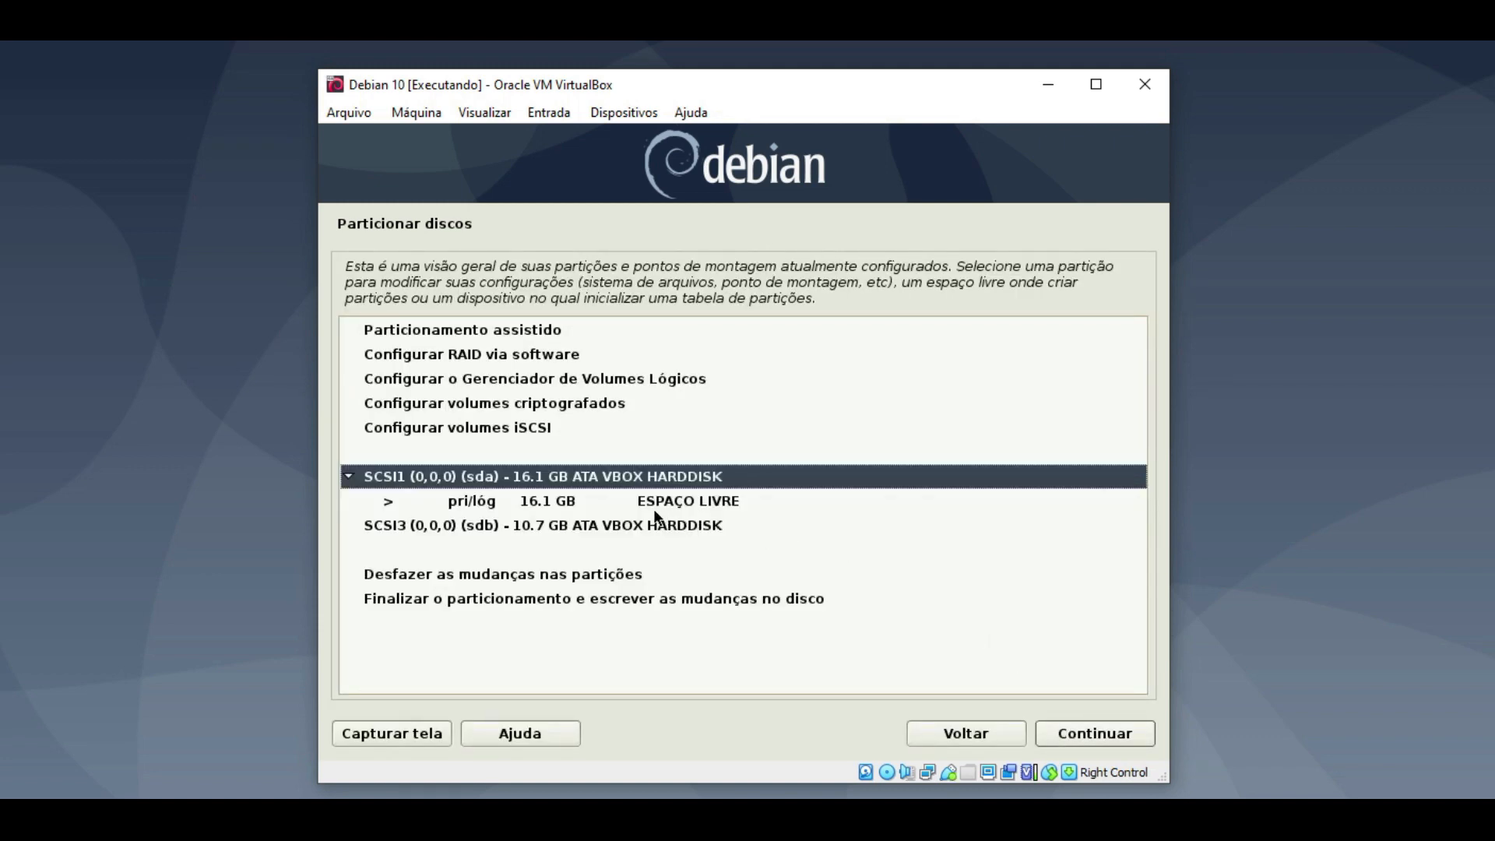
left_click(592, 503)
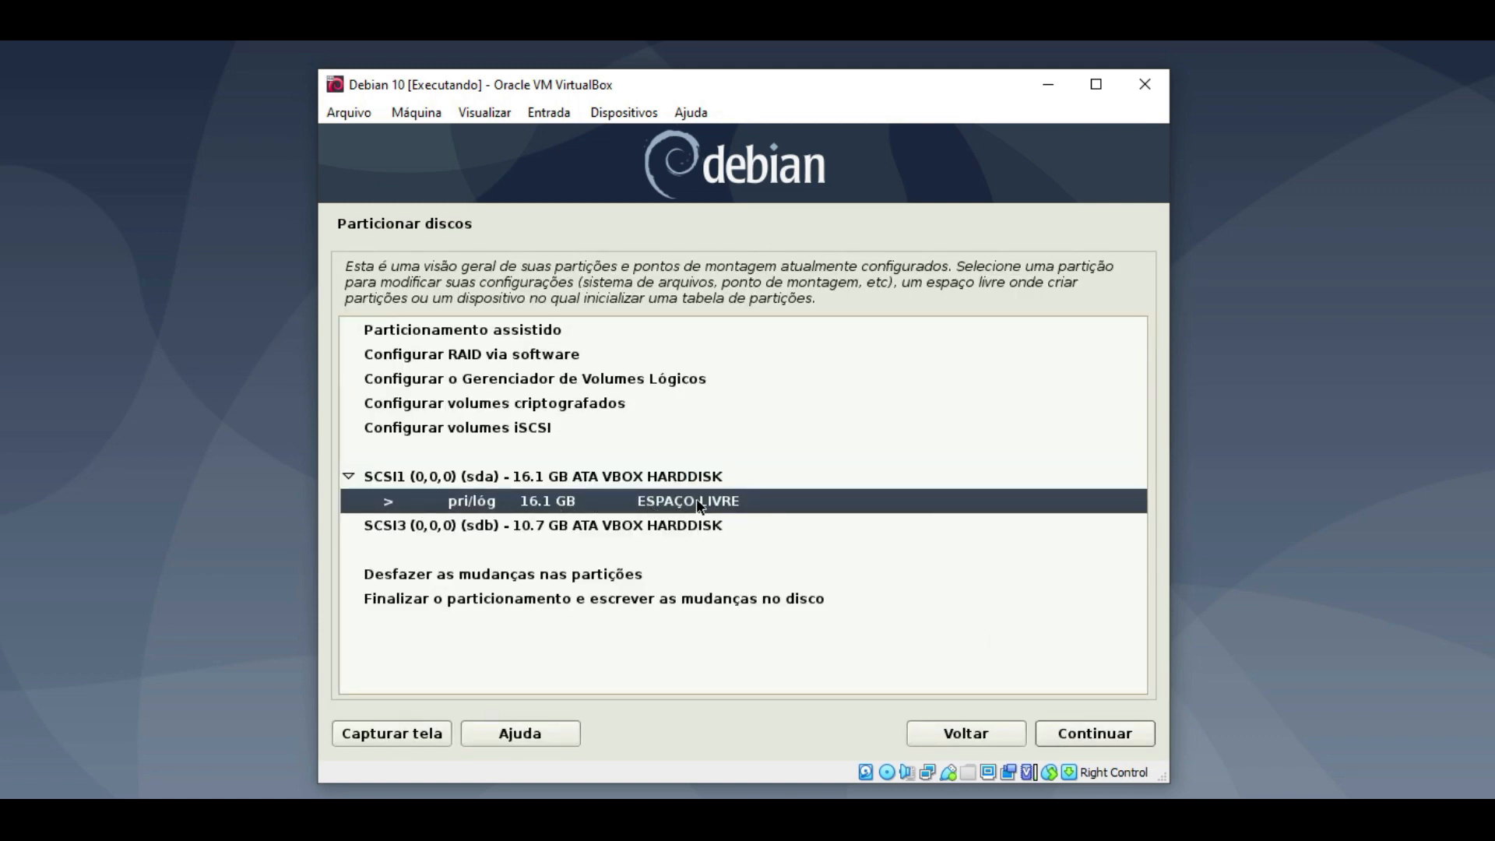
- Select the 10.7 GB sdb disk and agree to a new empty partition table
left_click(530, 521)
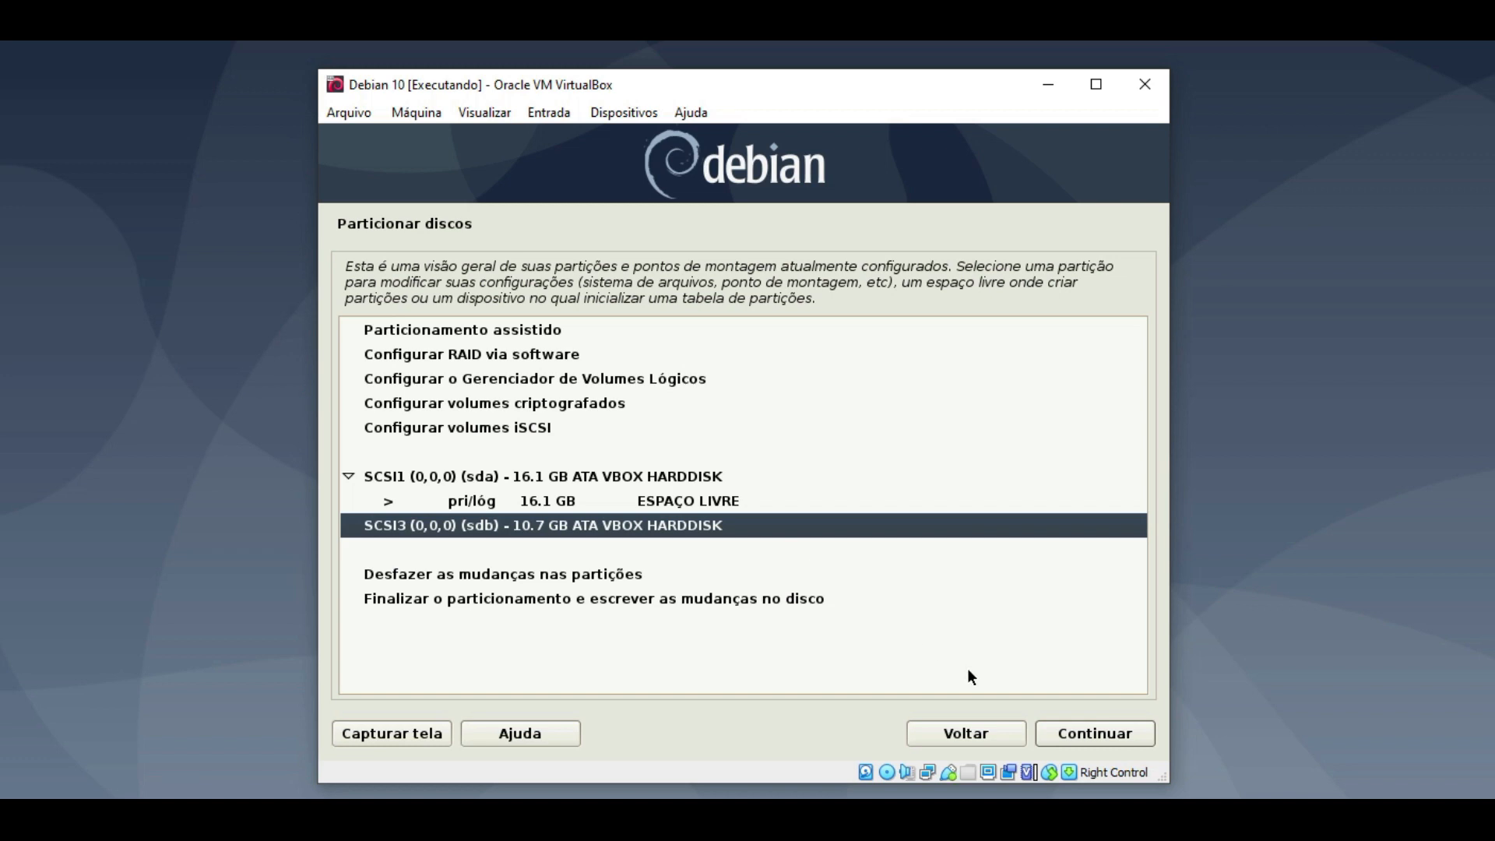
left_click(1067, 724)
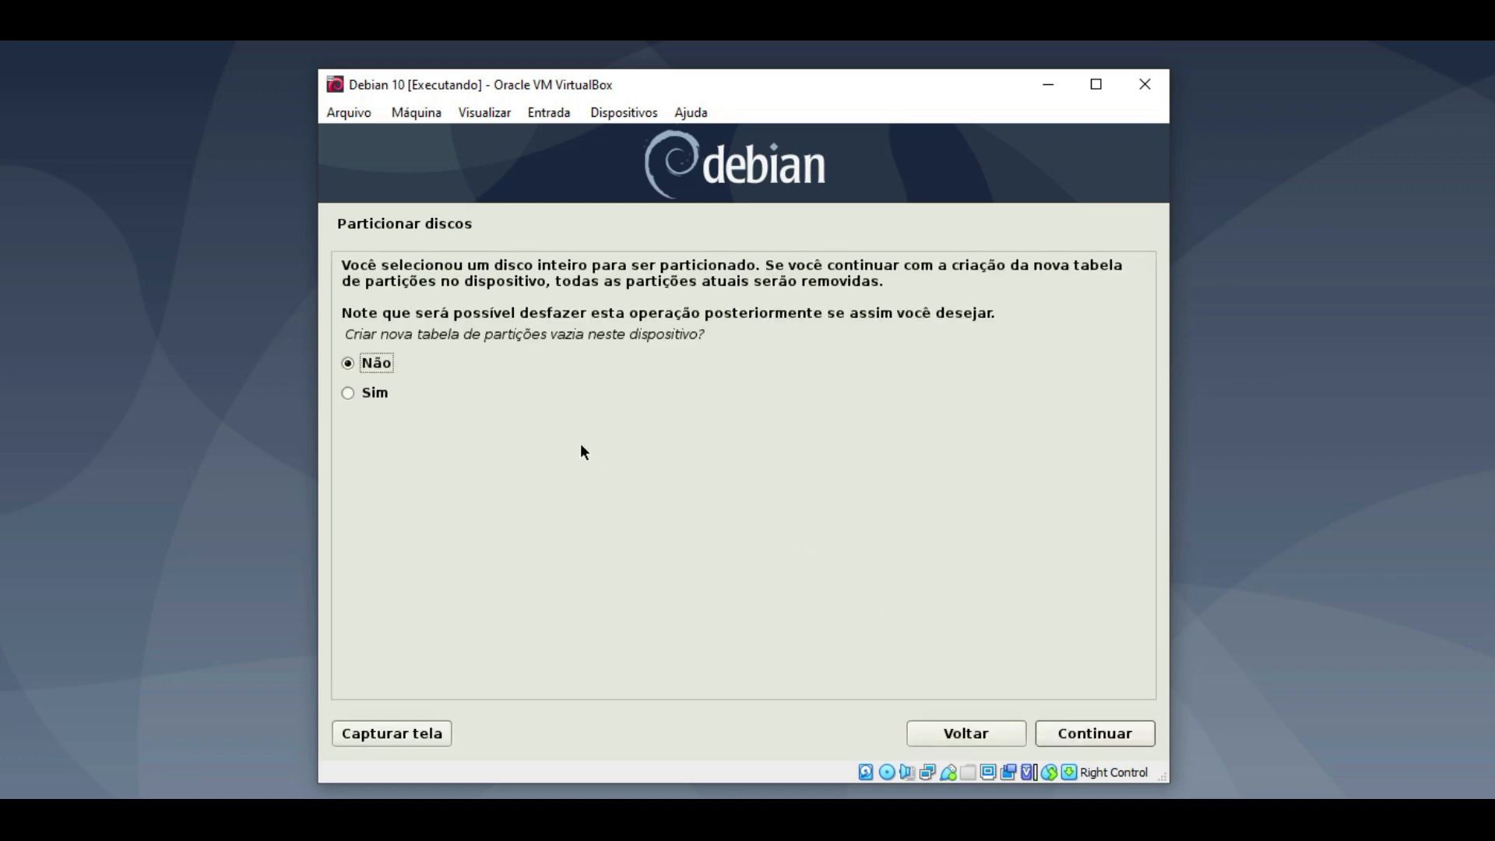
left_click(363, 394)
- Create the empty partition table on sdb and select 'Configurar o Gerenciador de Volumes Lógicos'
left_click(1095, 731)
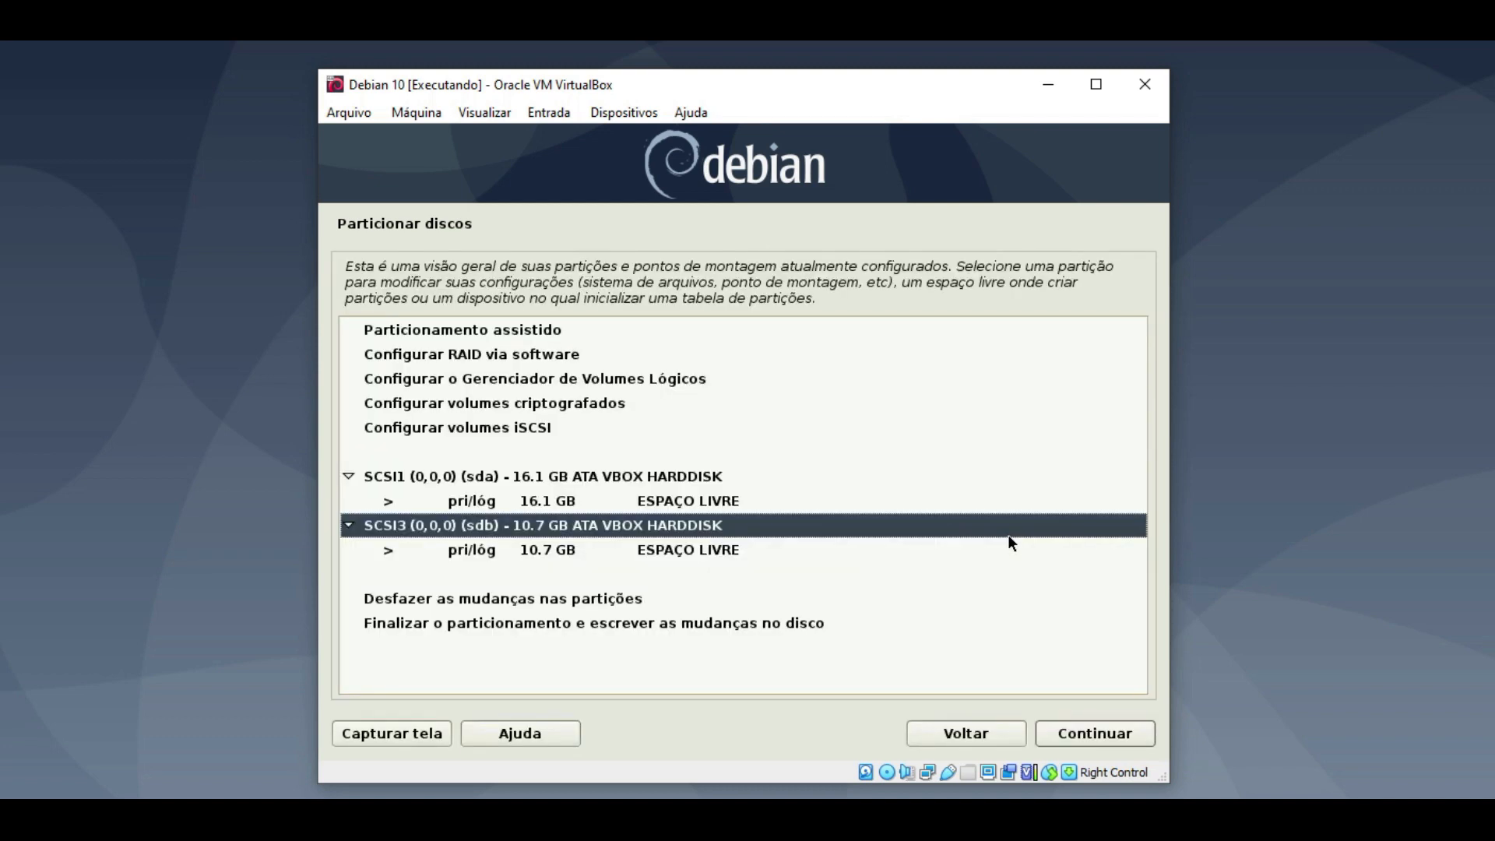
left_click(733, 552)
left_click(710, 509)
left_click(703, 566)
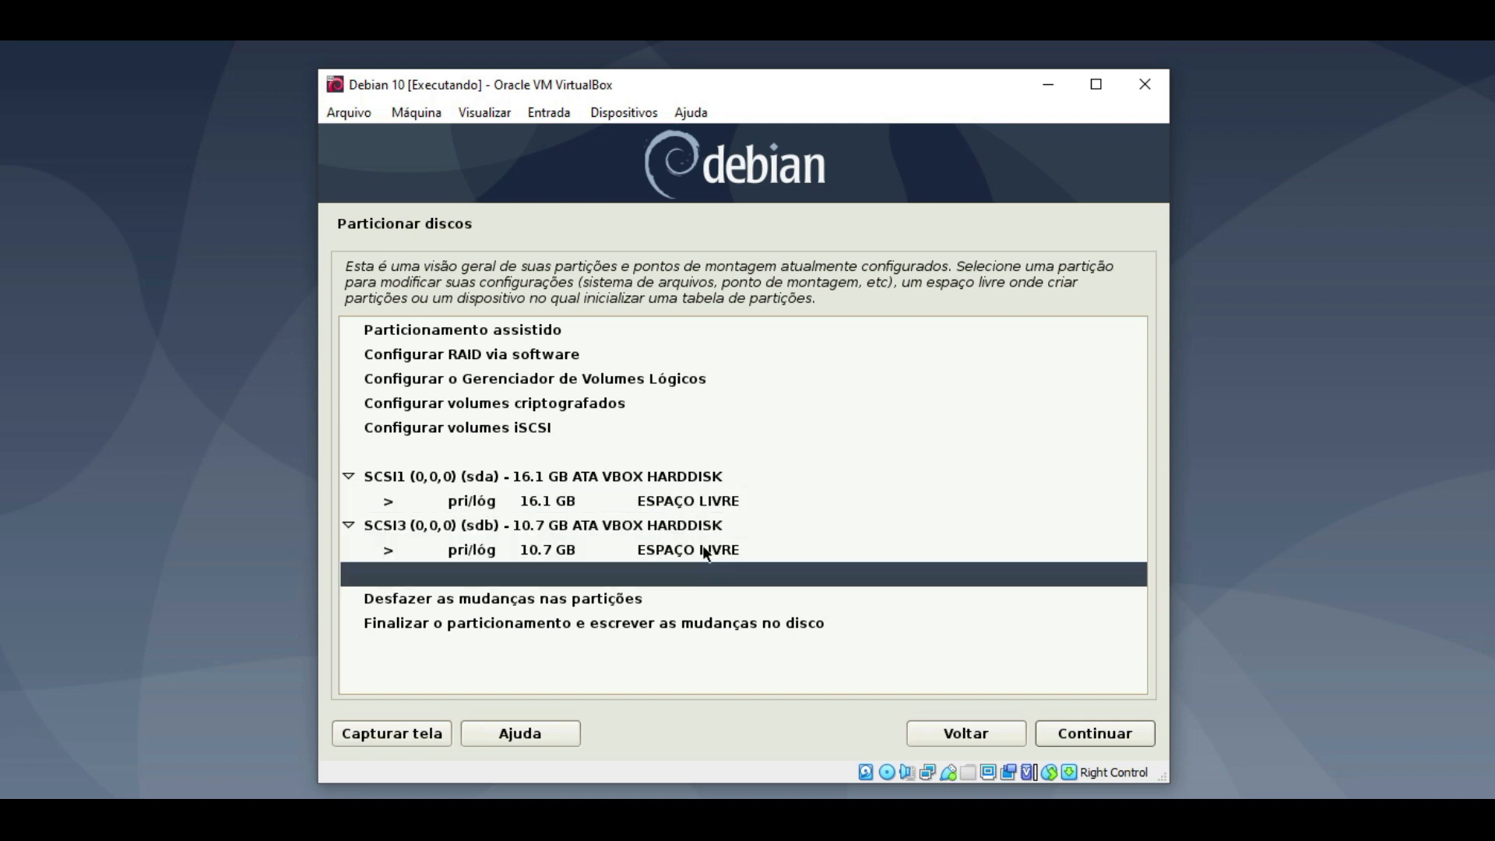
left_click(702, 499)
left_click(698, 548)
left_click(698, 502)
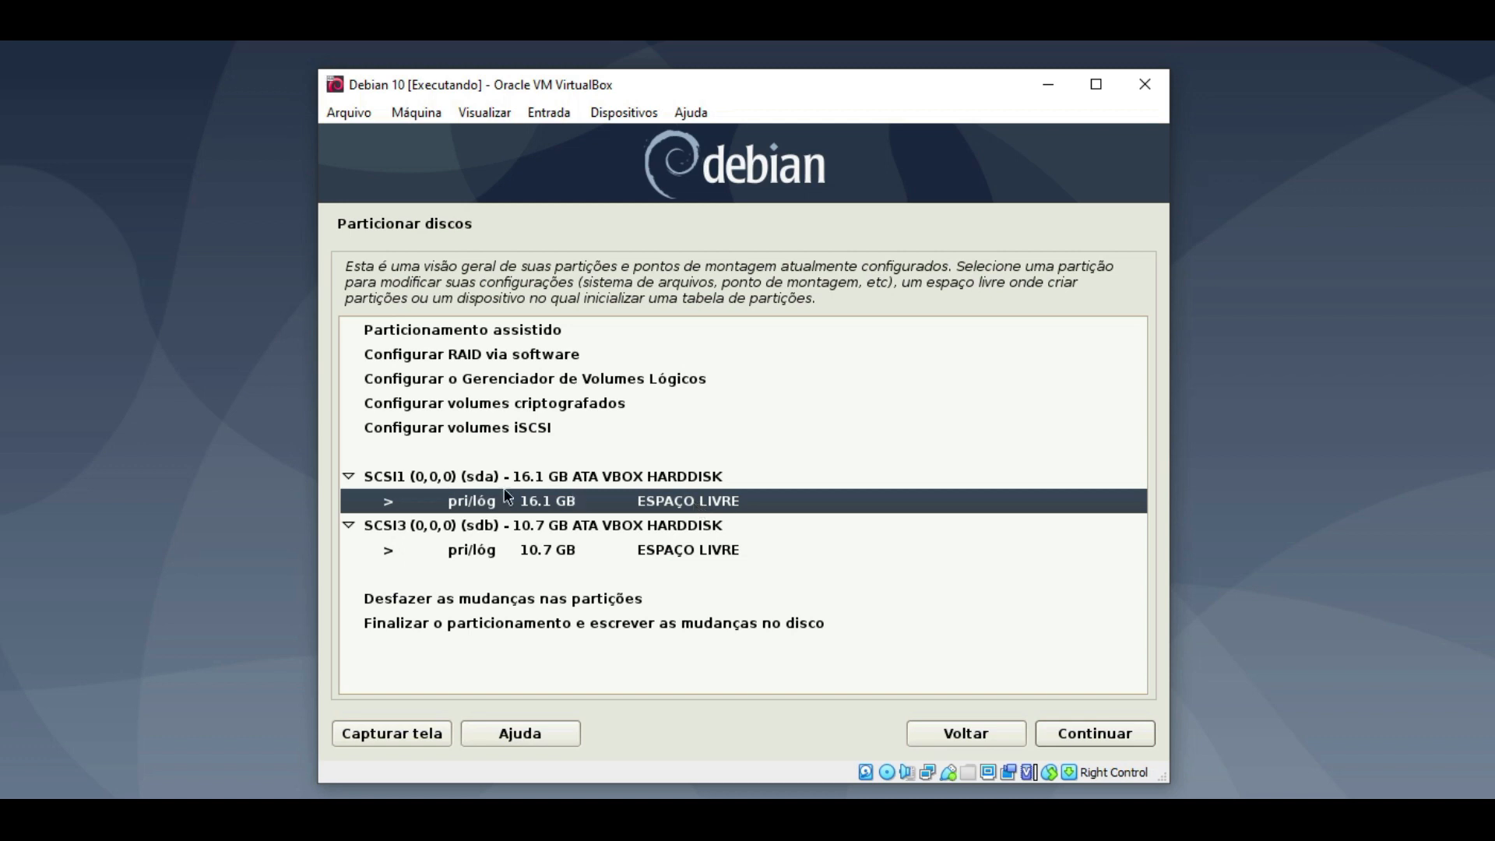
left_click(658, 379)
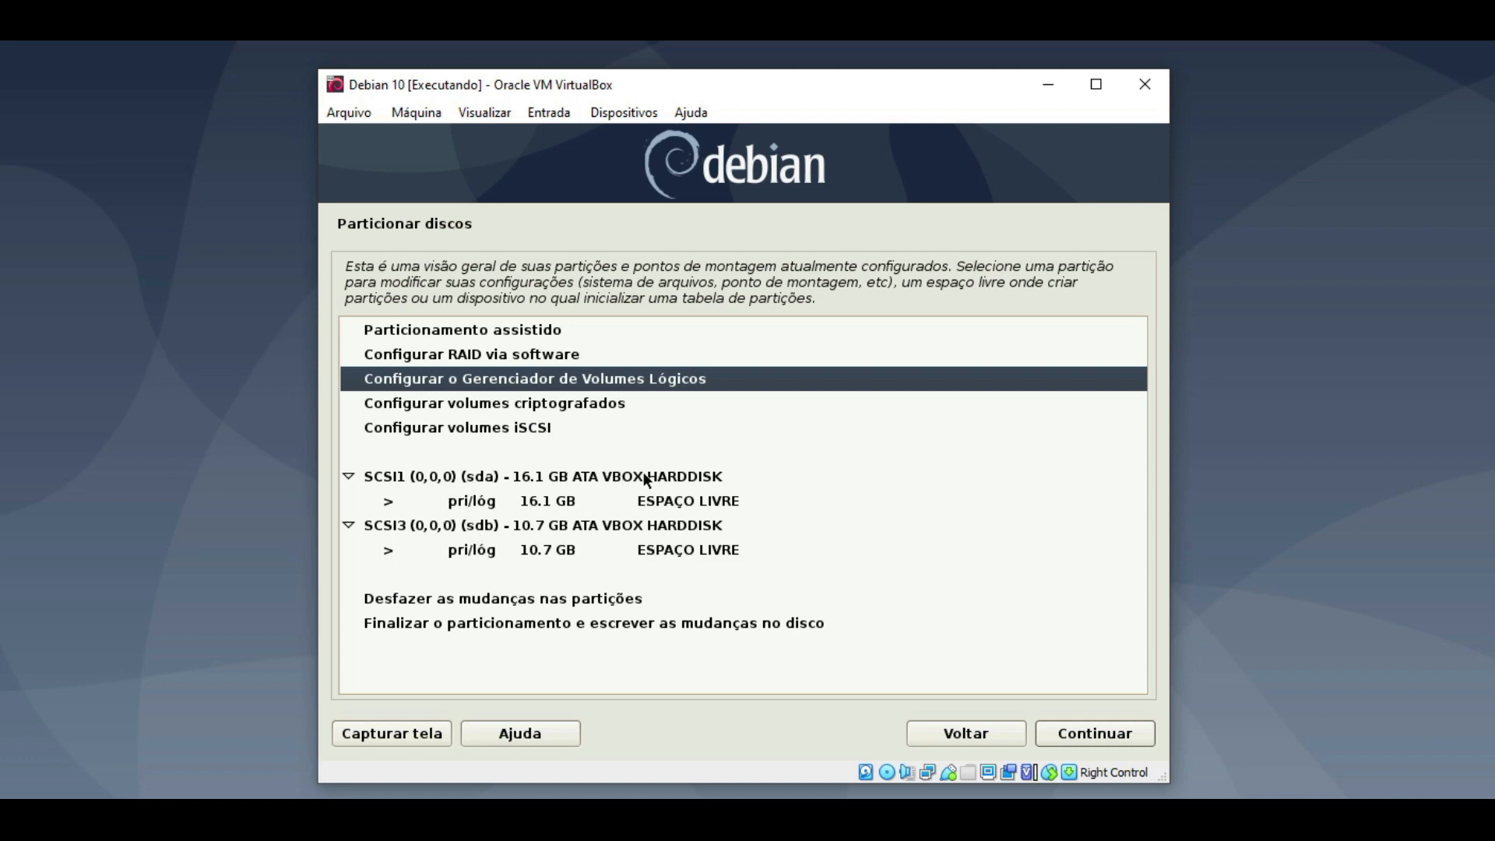
- Start LVM setup and choose Sim to write the sda and sdb changes
double_click(609, 382)
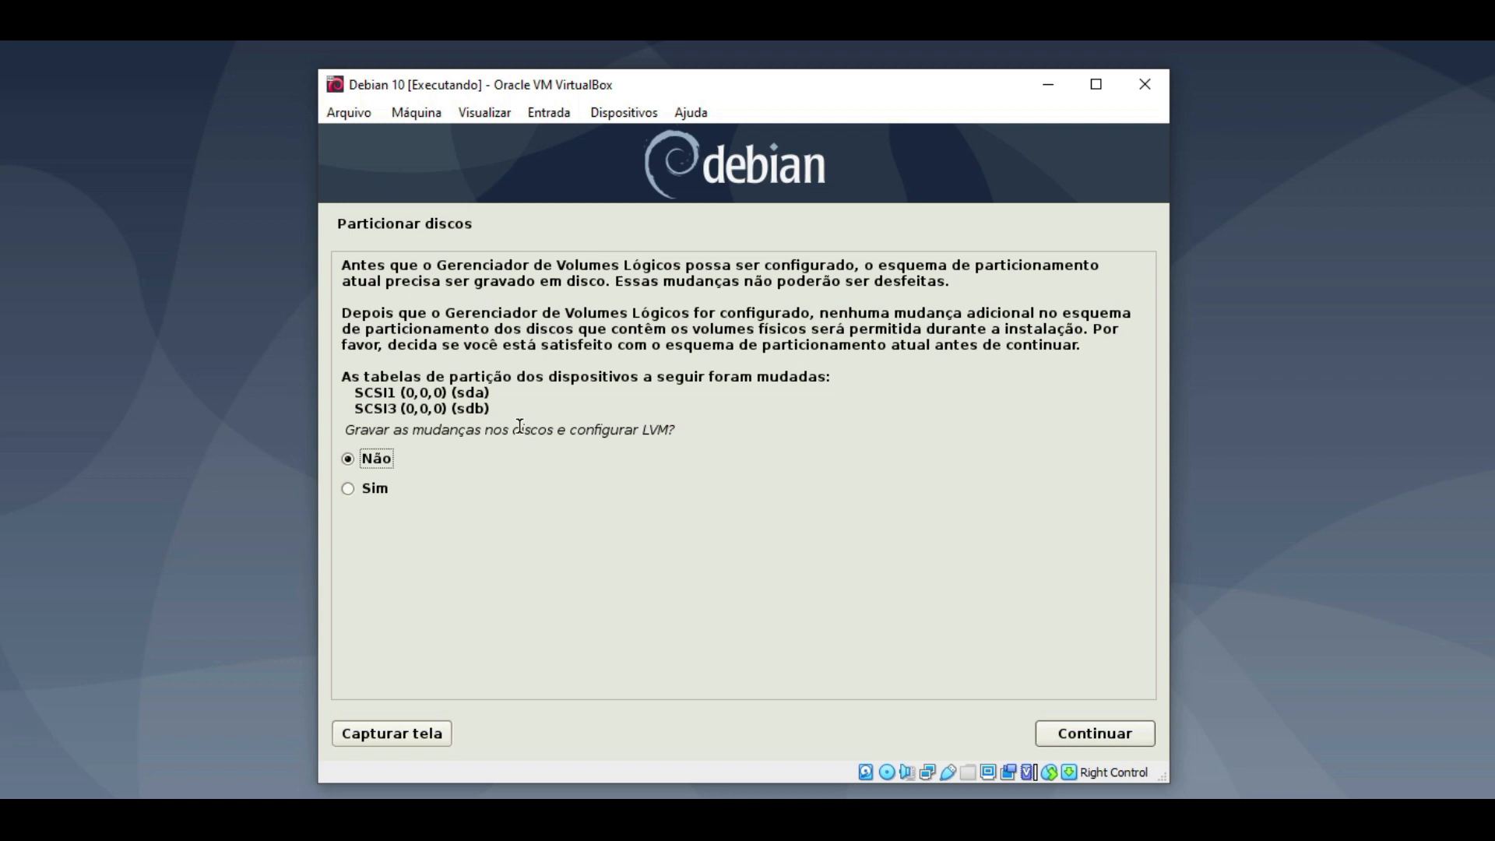
left_click(356, 491)
- Write the changes and review the LVM summary: 0 physical volumes, groups and logical volumes
left_click(1072, 726)
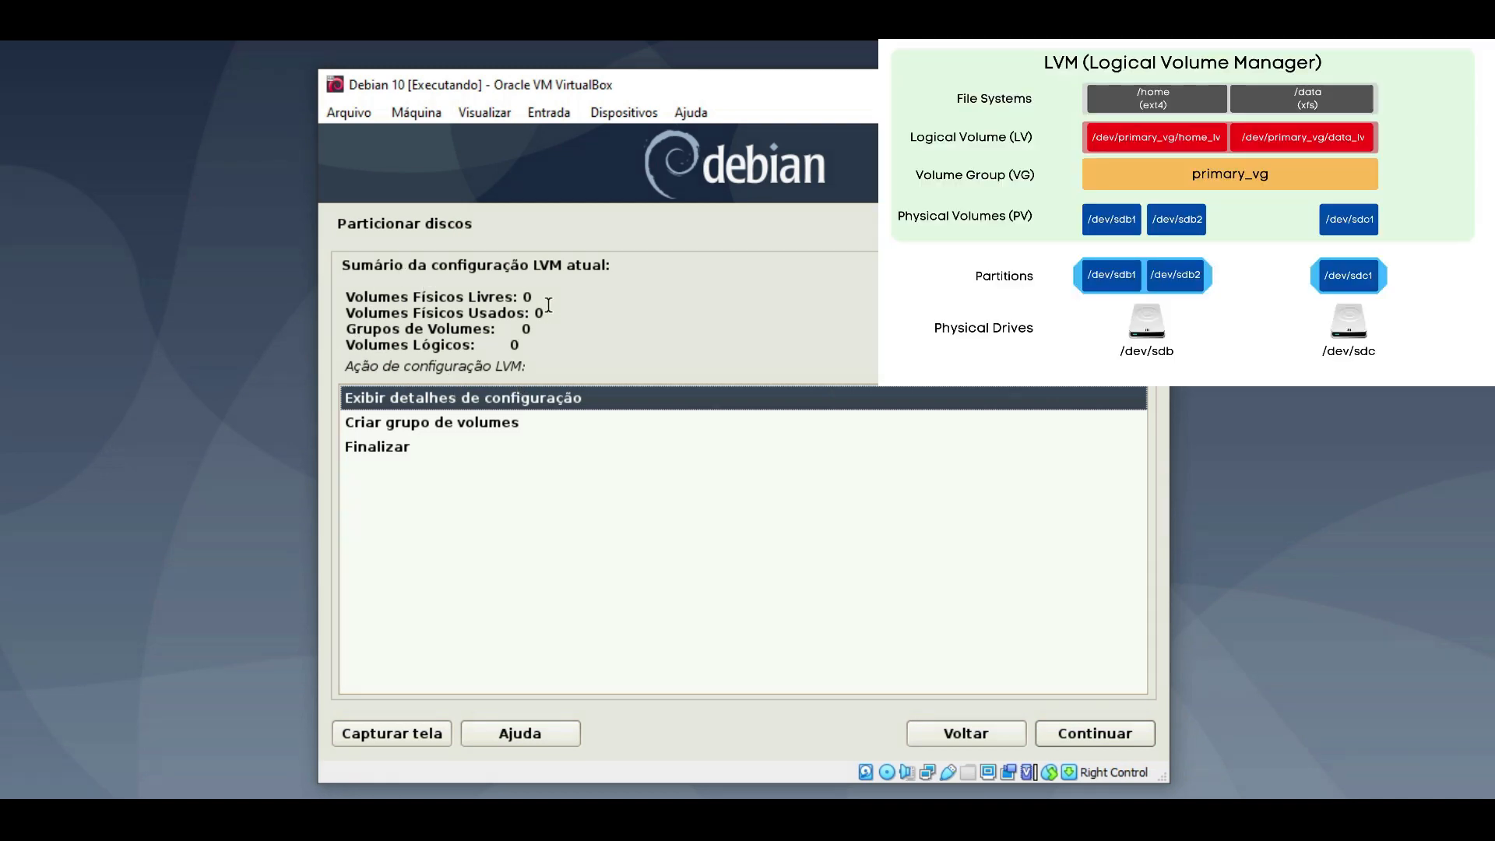
left_click_drag(513, 298, 346, 299)
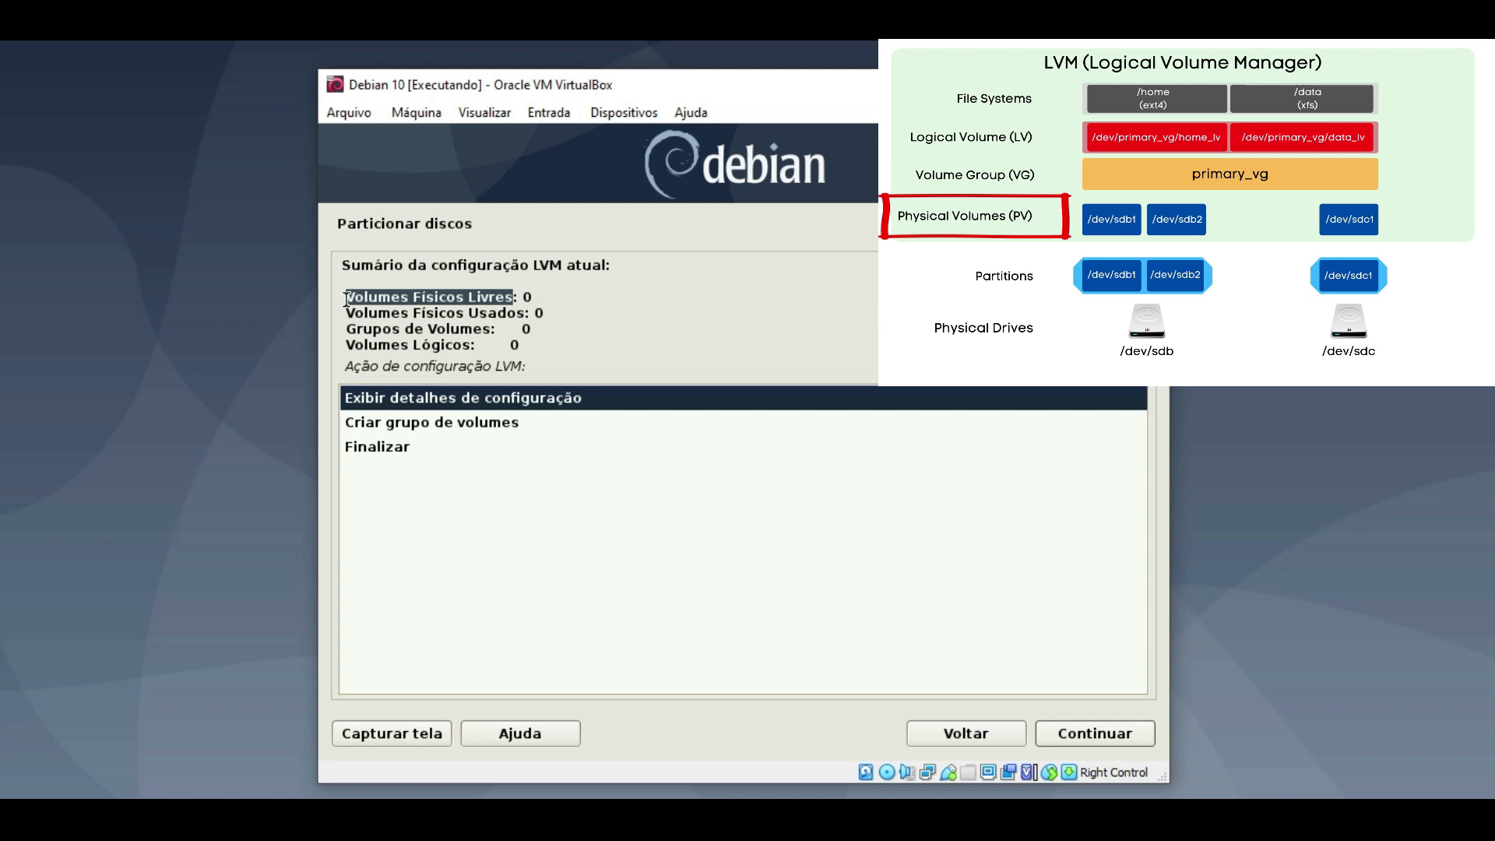
left_click_drag(496, 329, 340, 331)
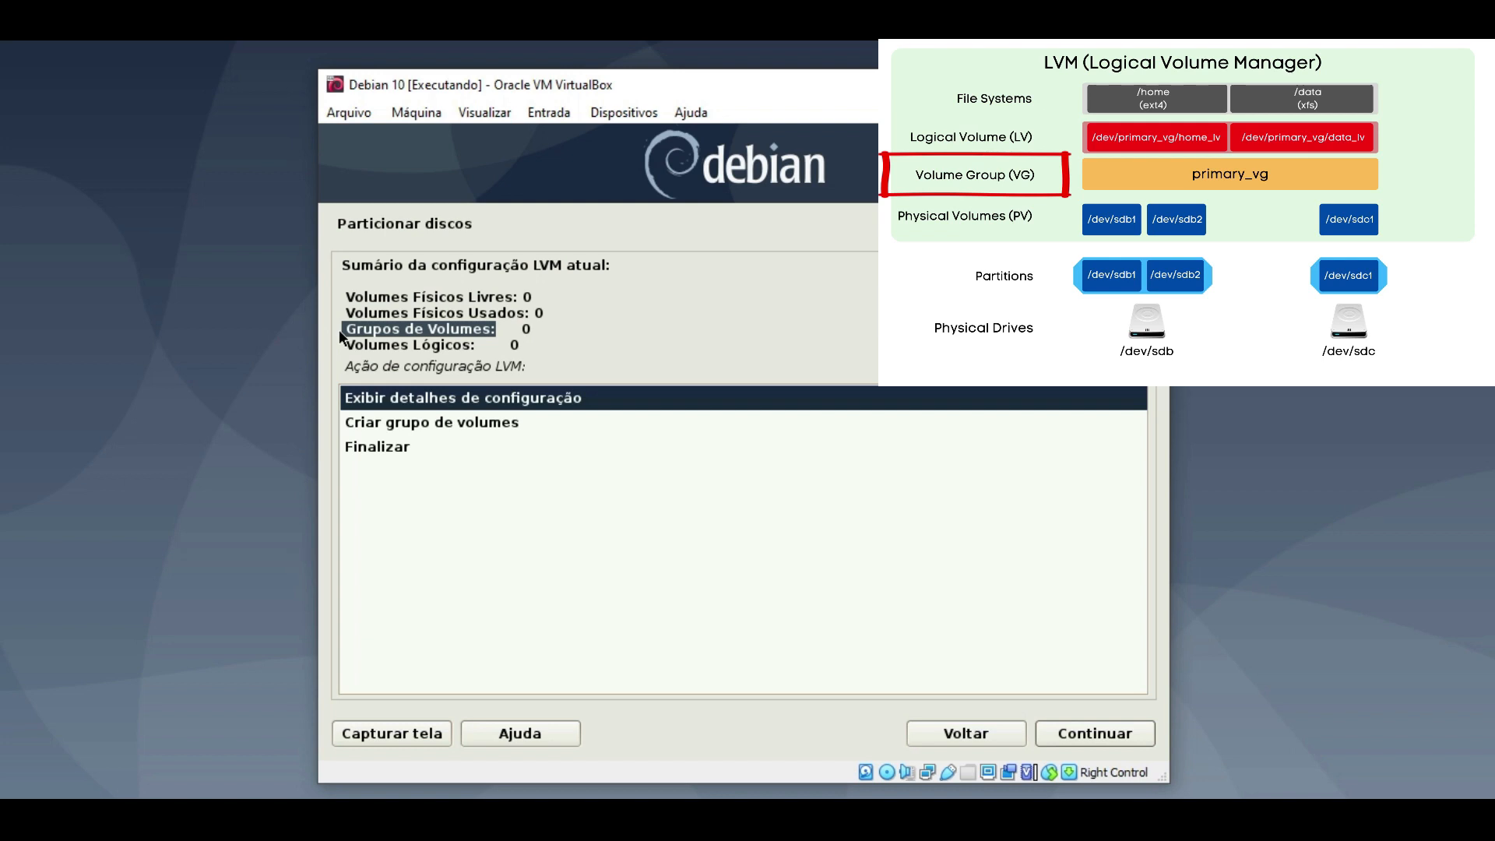
left_click_drag(479, 345, 345, 350)
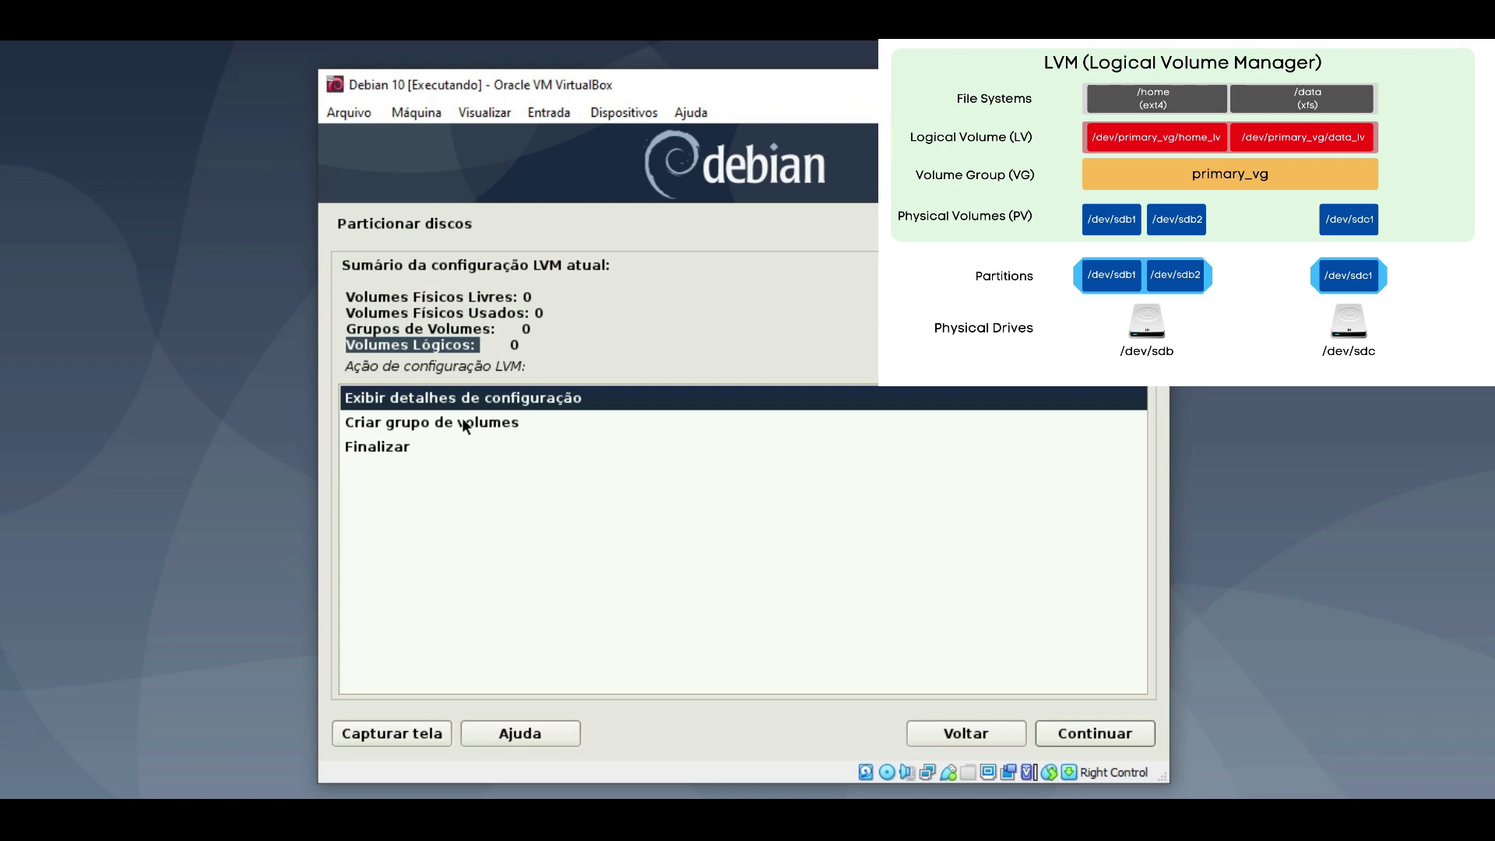
- Create a new volume group named Volume-01
double_click(418, 427)
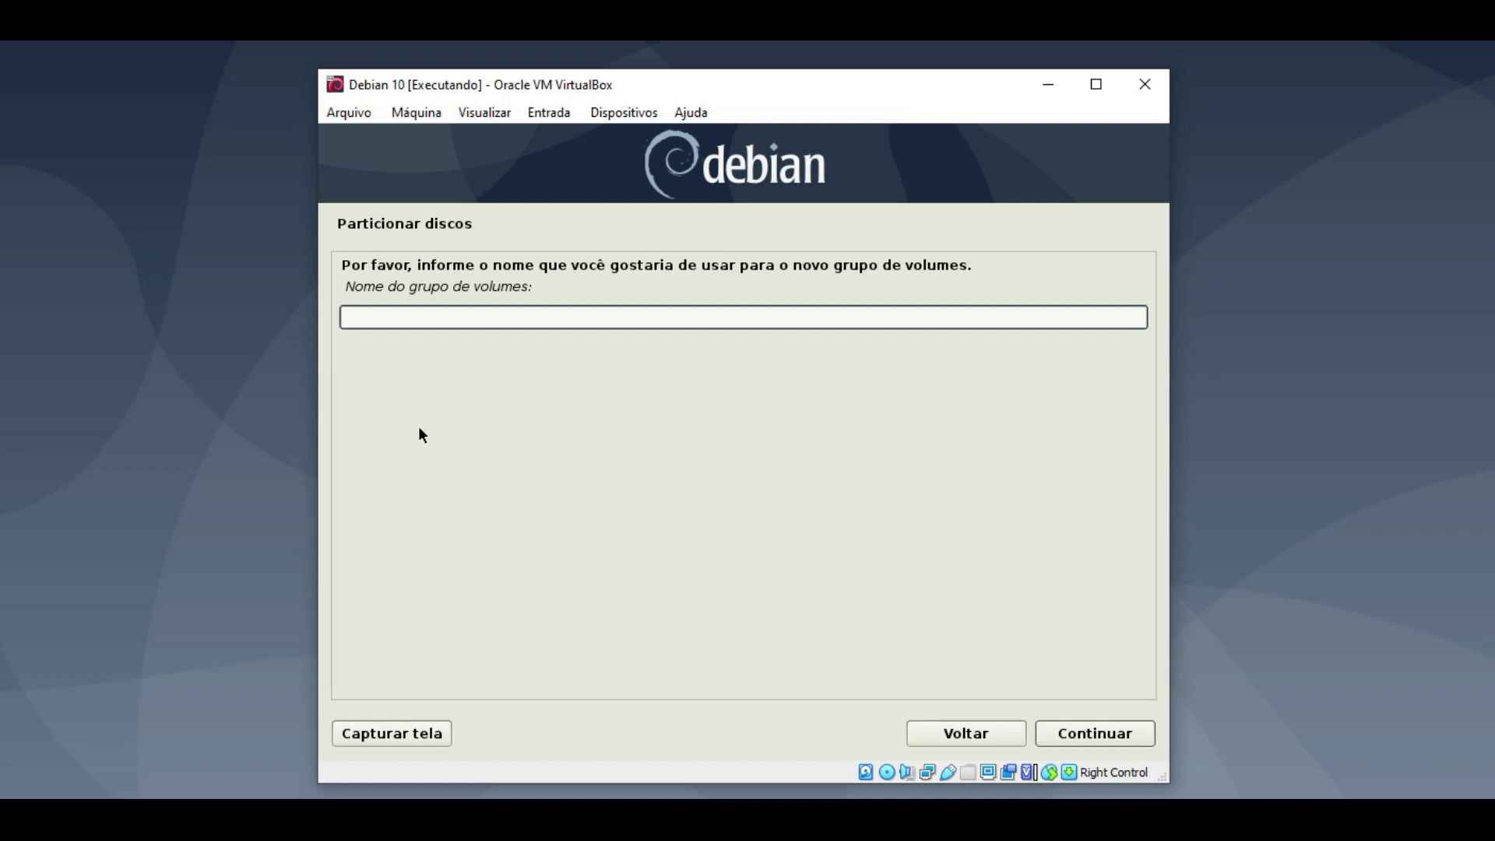
type("Volume-01")
left_click(1088, 727)
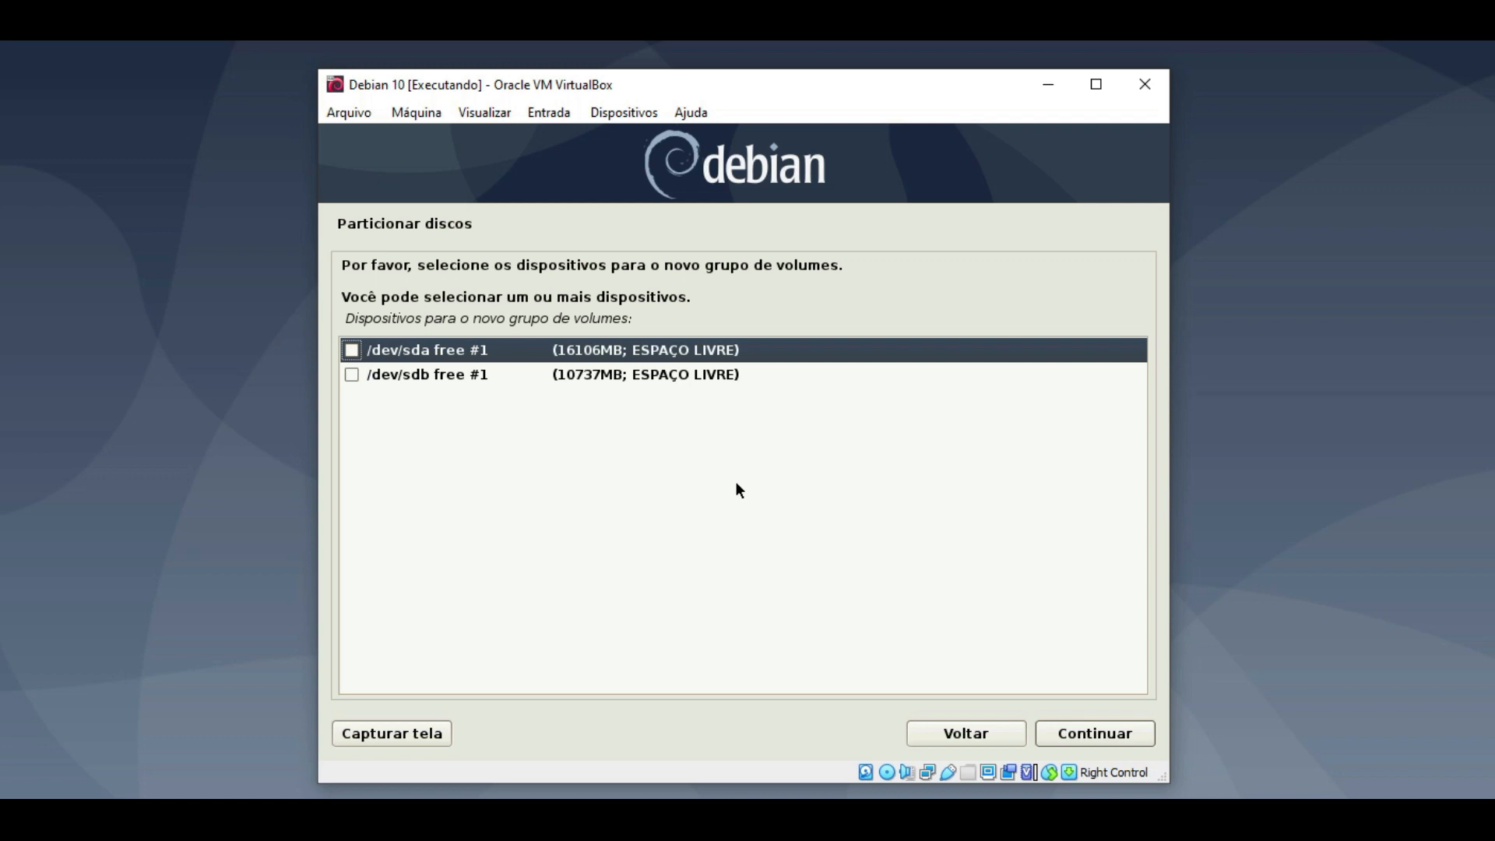
- Add /dev/sda and /dev/sdb to Volume-01 and write the LVM changes to disk
left_click(352, 349)
left_click(352, 374)
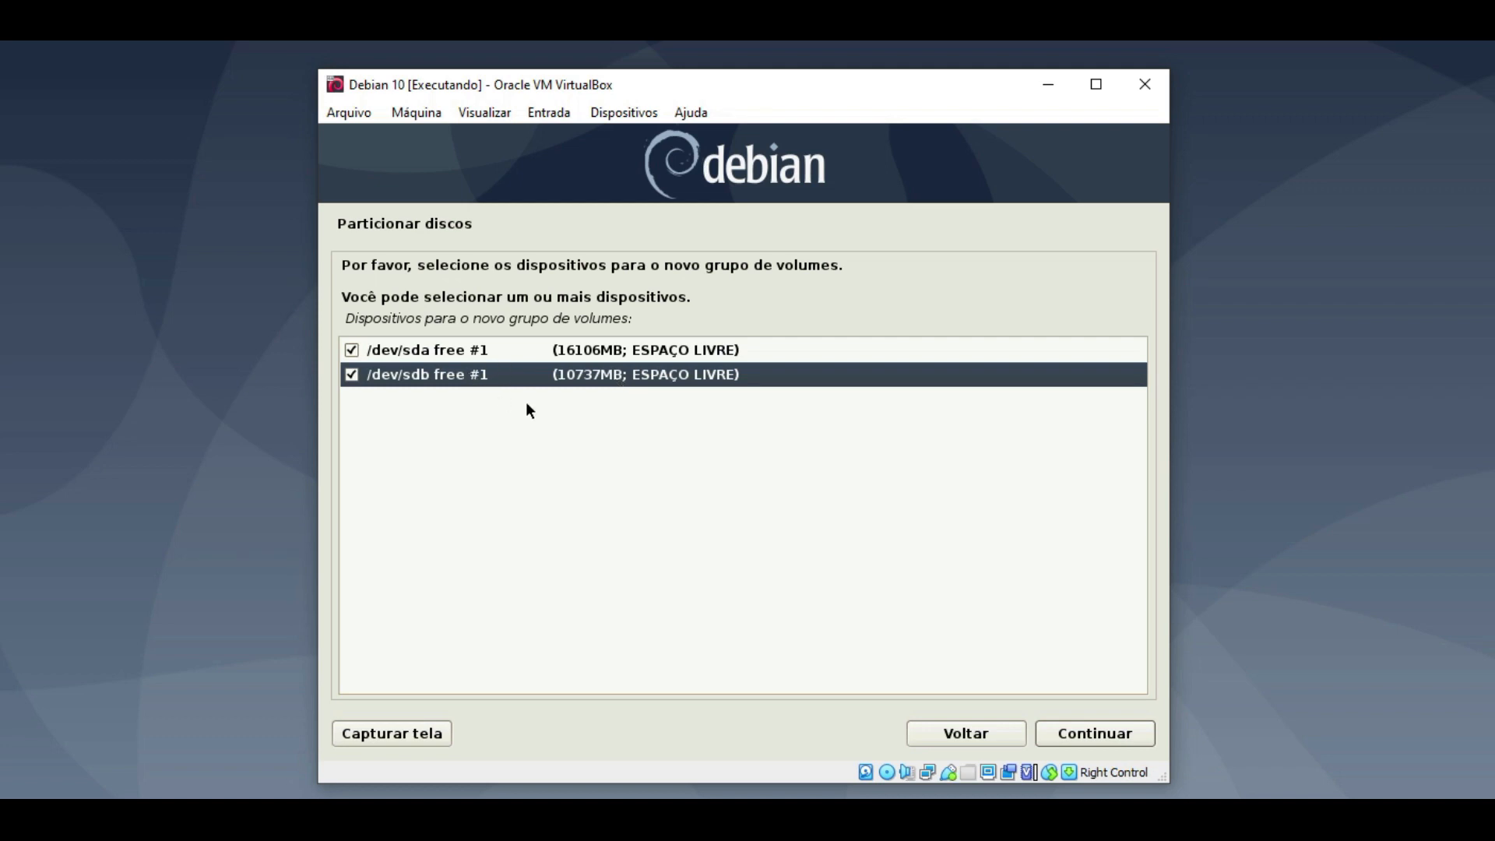
left_click(1082, 730)
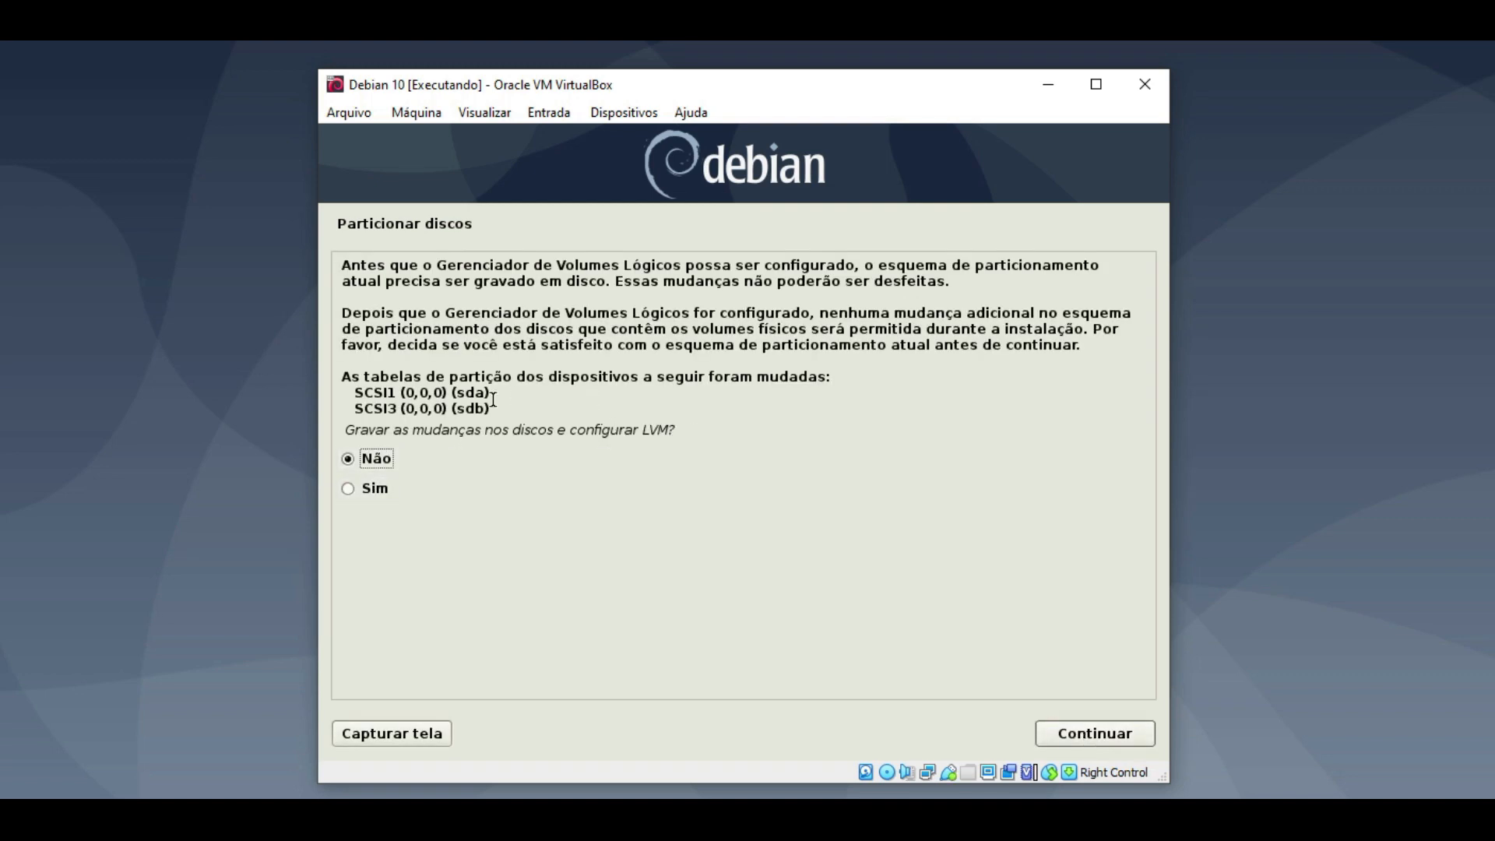
left_click(367, 489)
left_click(1112, 730)
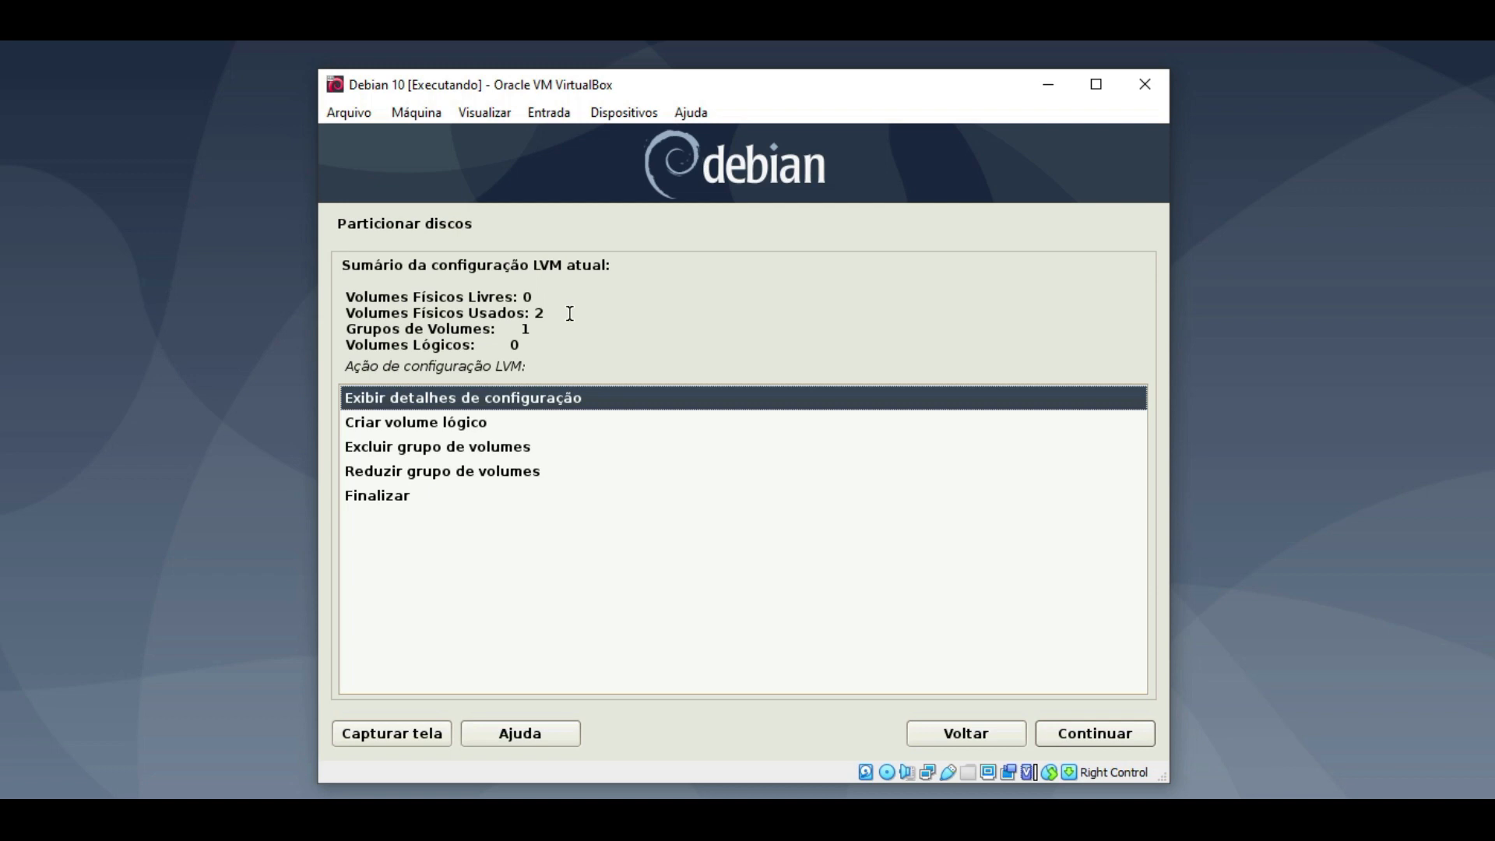
left_click_drag(560, 314, 343, 312)
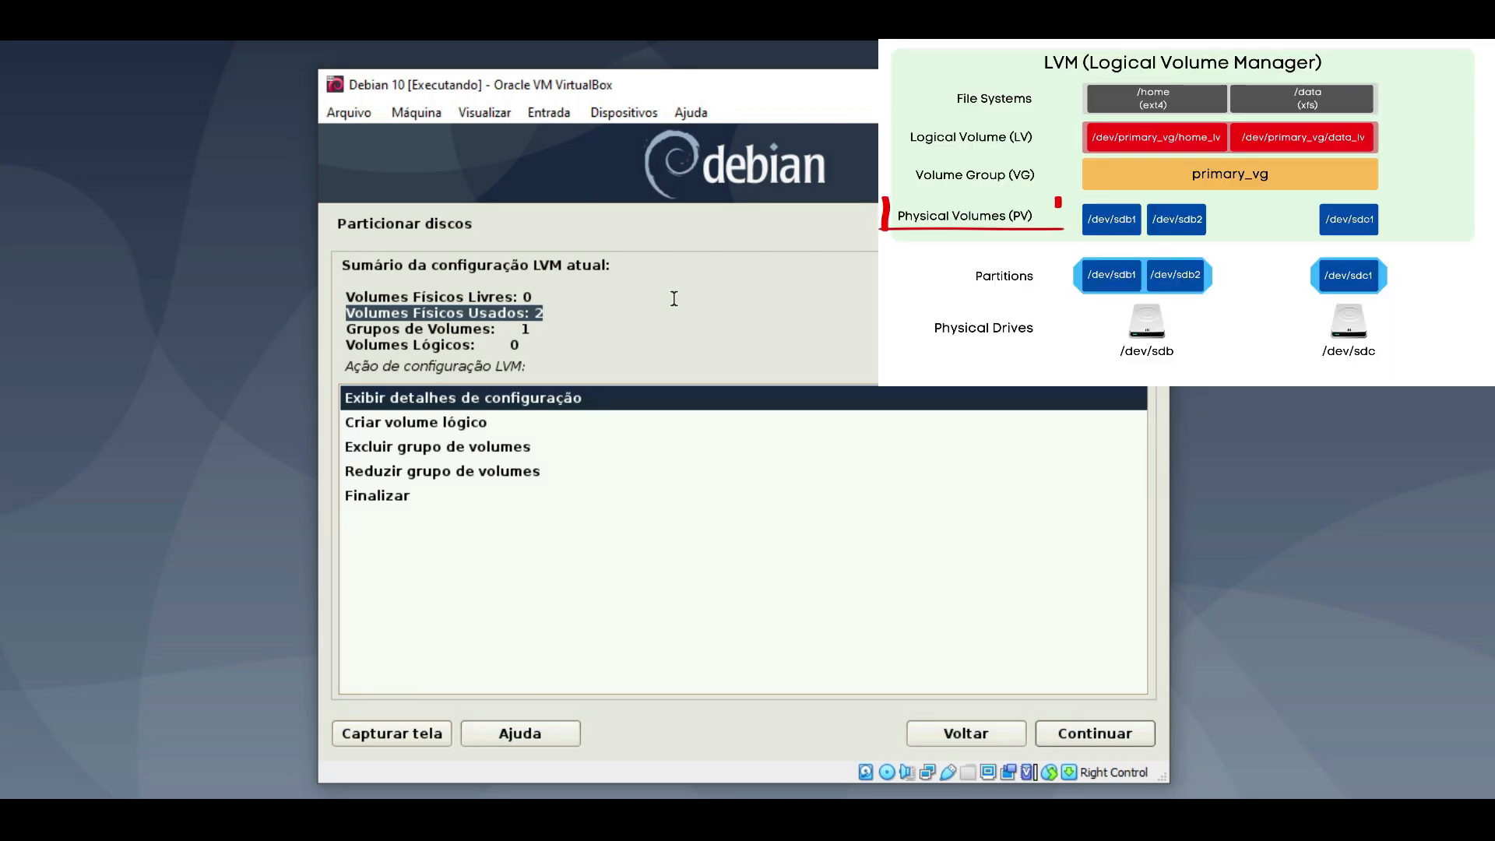
left_click(616, 307)
left_click_drag(544, 313, 525, 314)
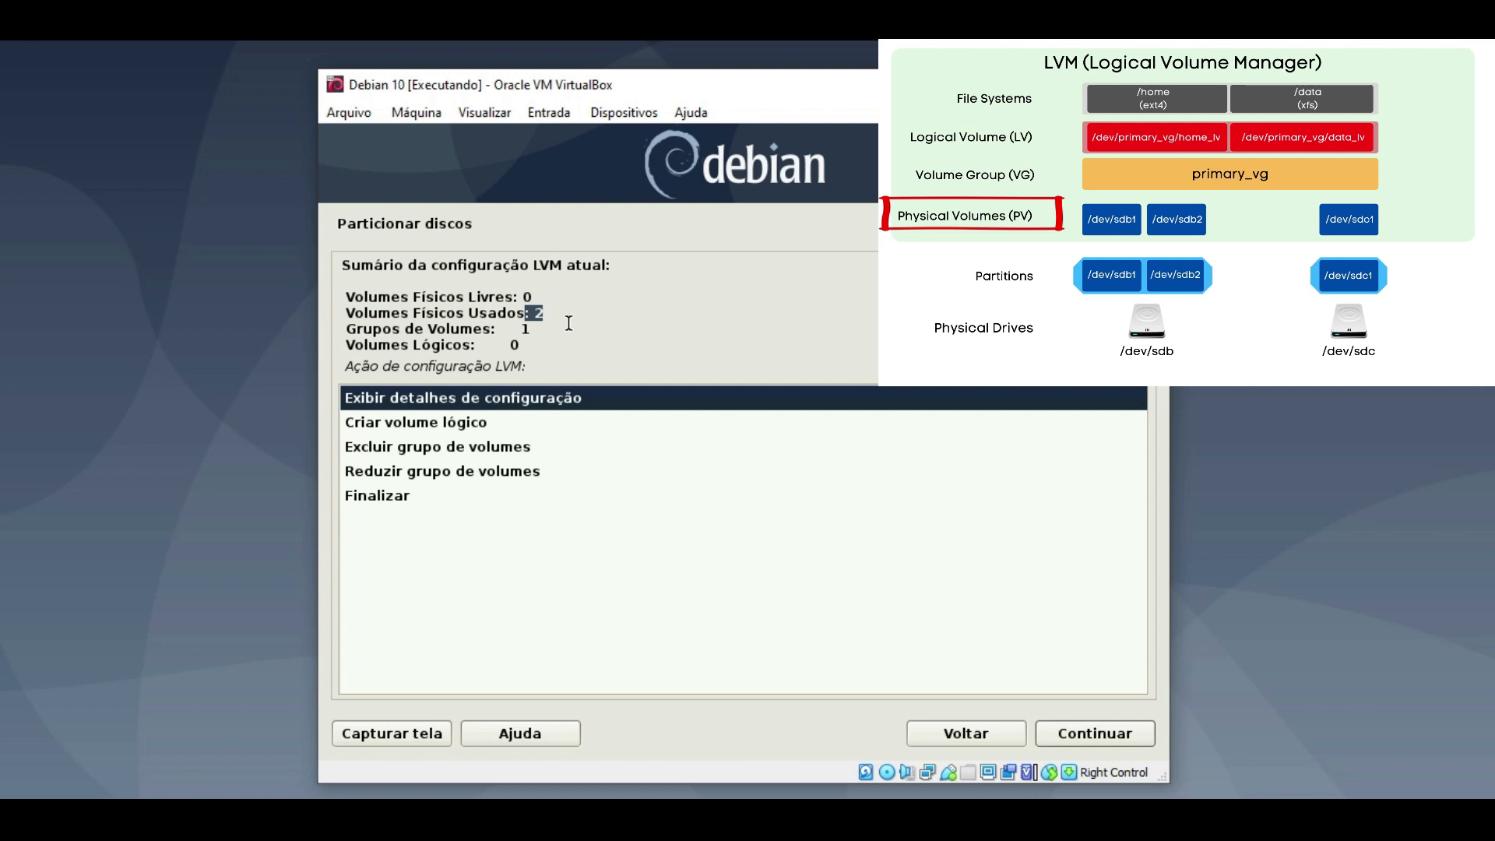
left_click_drag(557, 327, 345, 328)
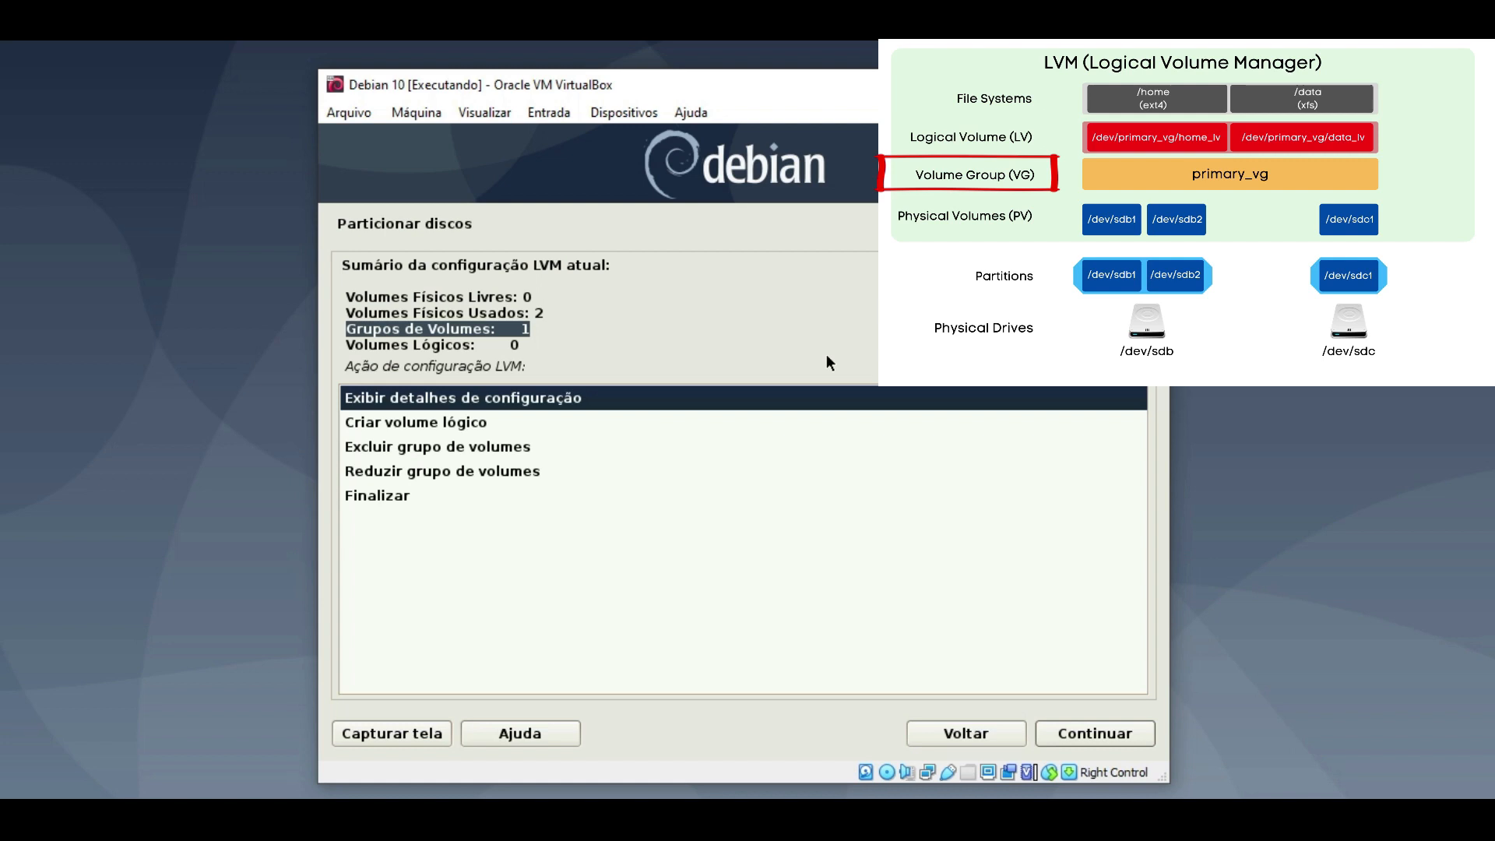
left_click_drag(549, 313, 379, 315)
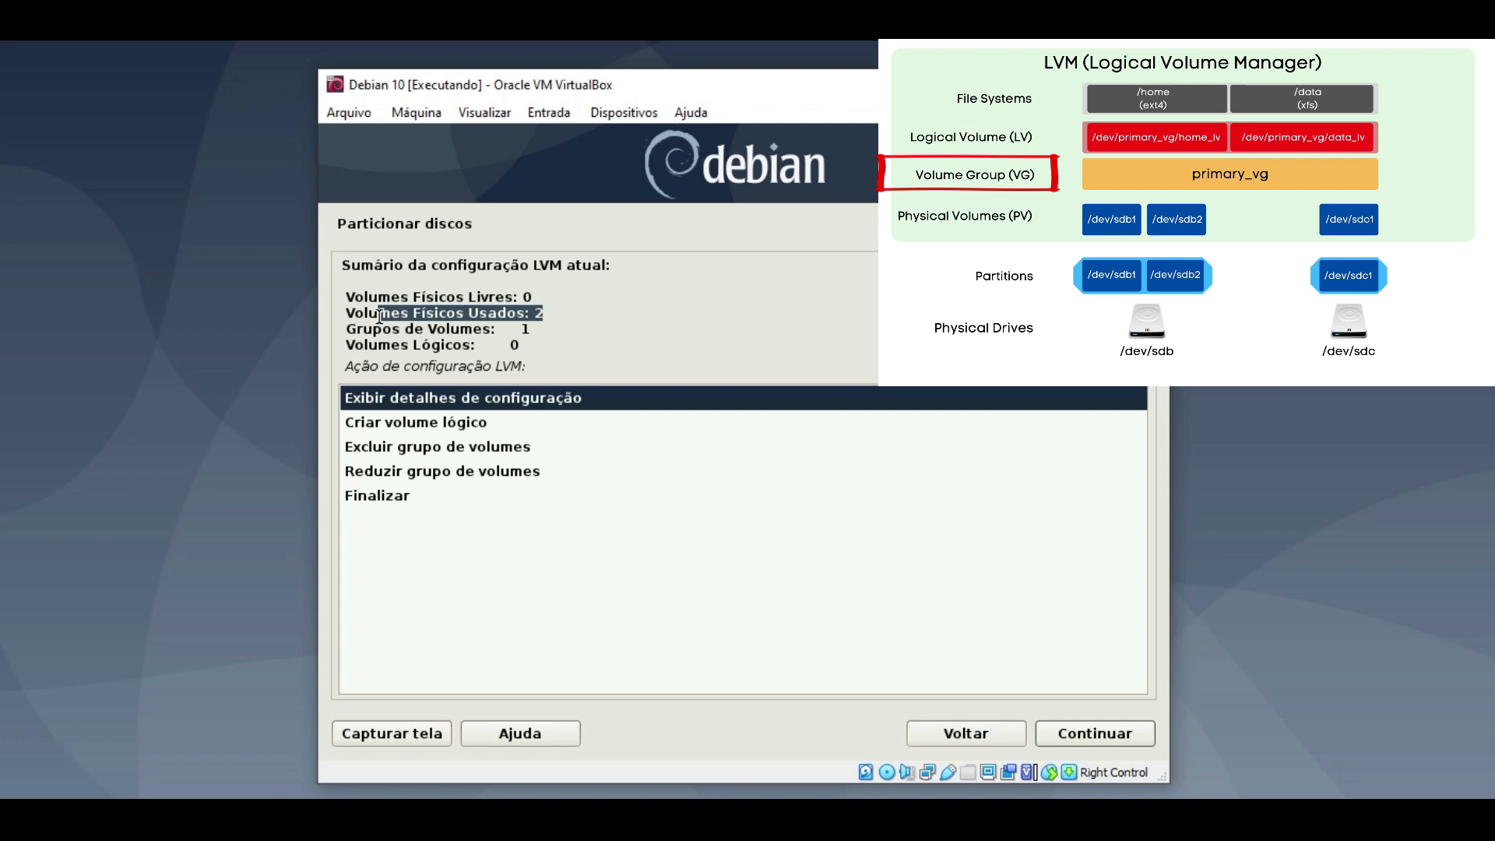
left_click_drag(546, 346, 371, 349)
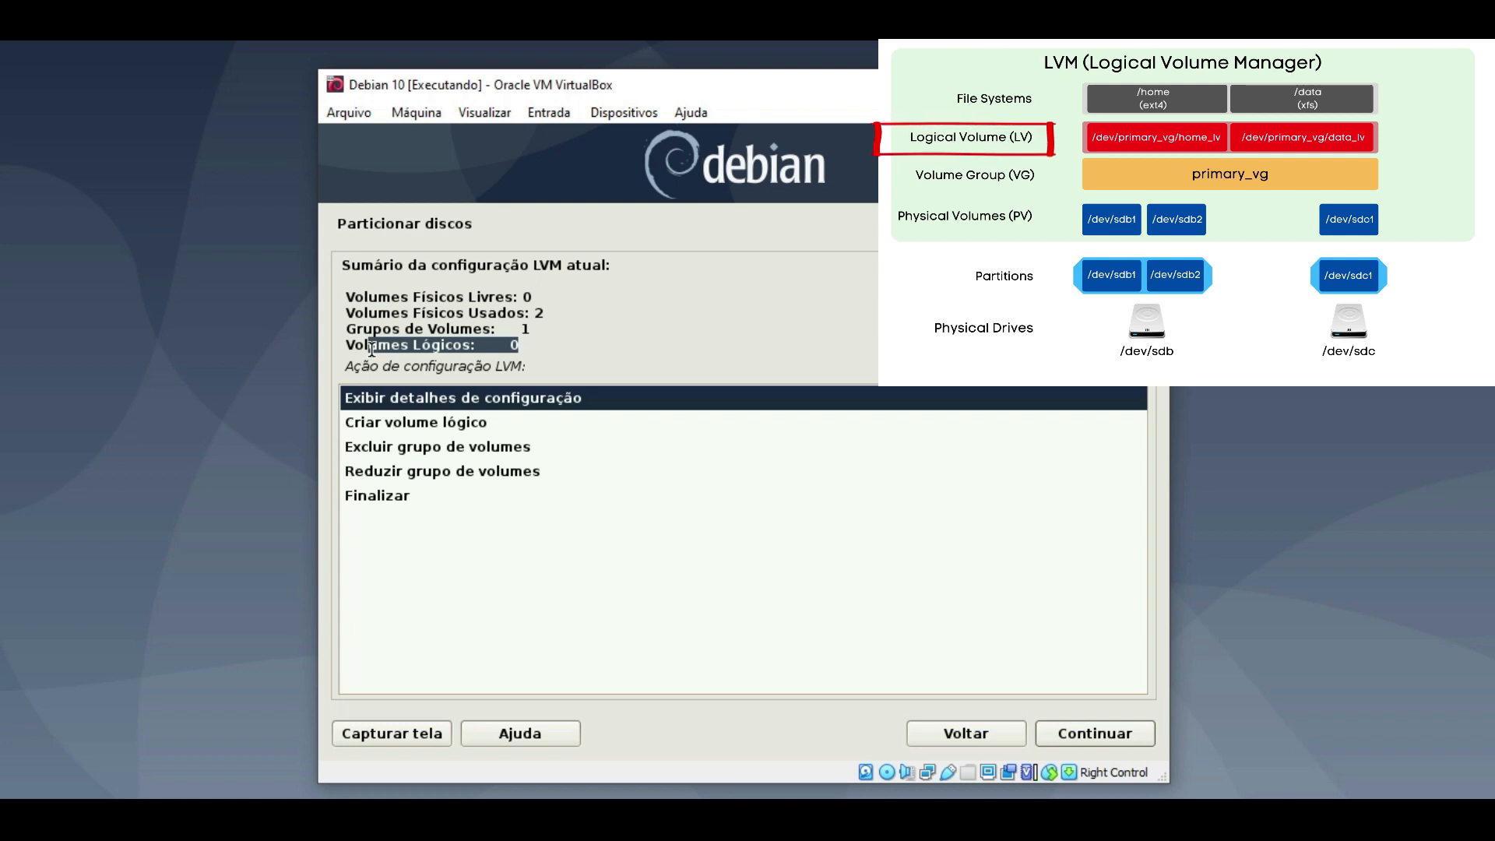
left_click_drag(549, 330, 389, 331)
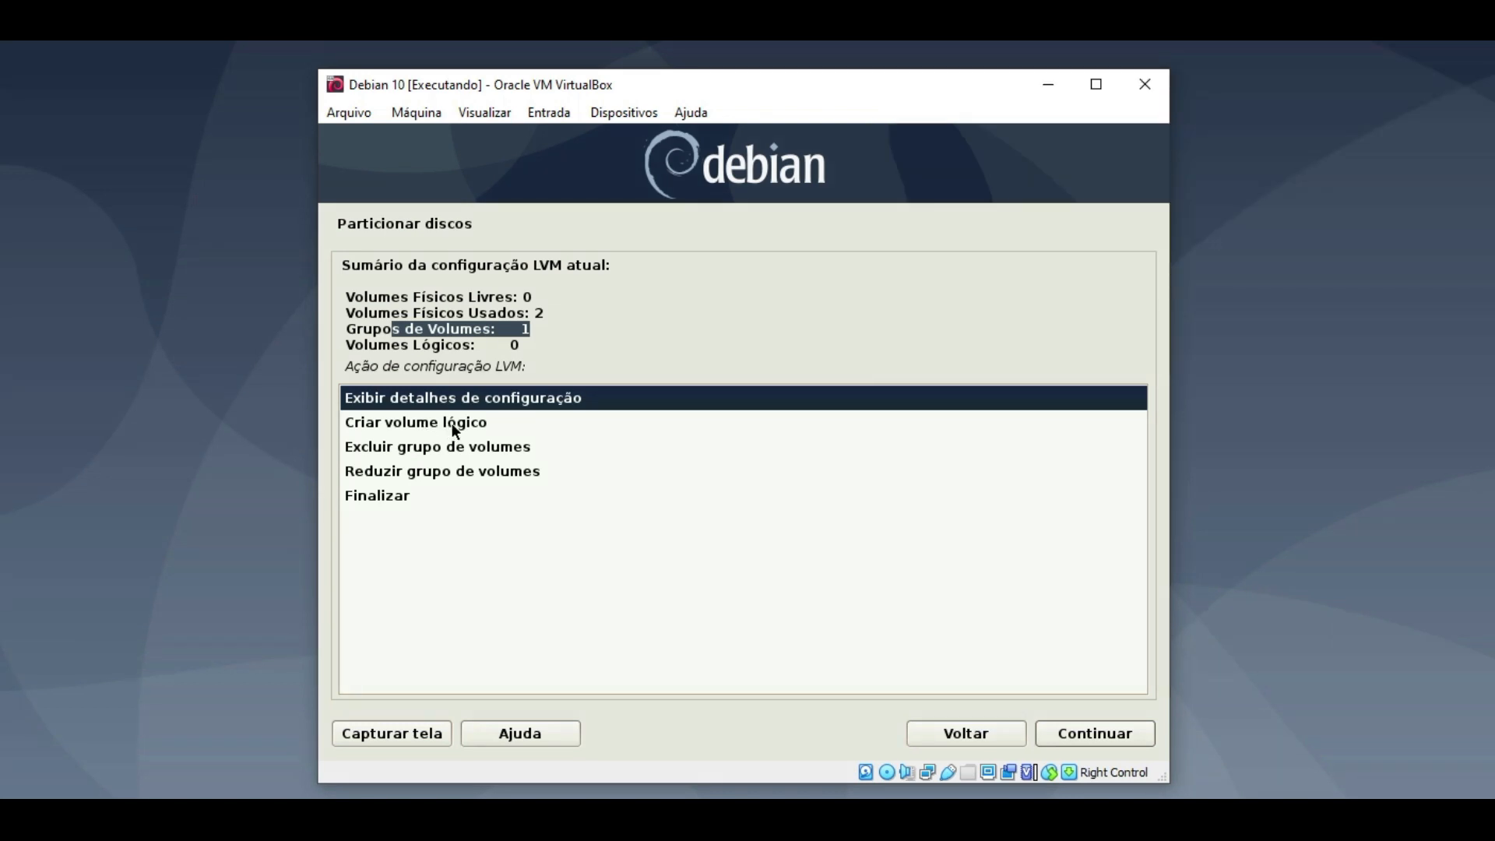
double_click(453, 425)
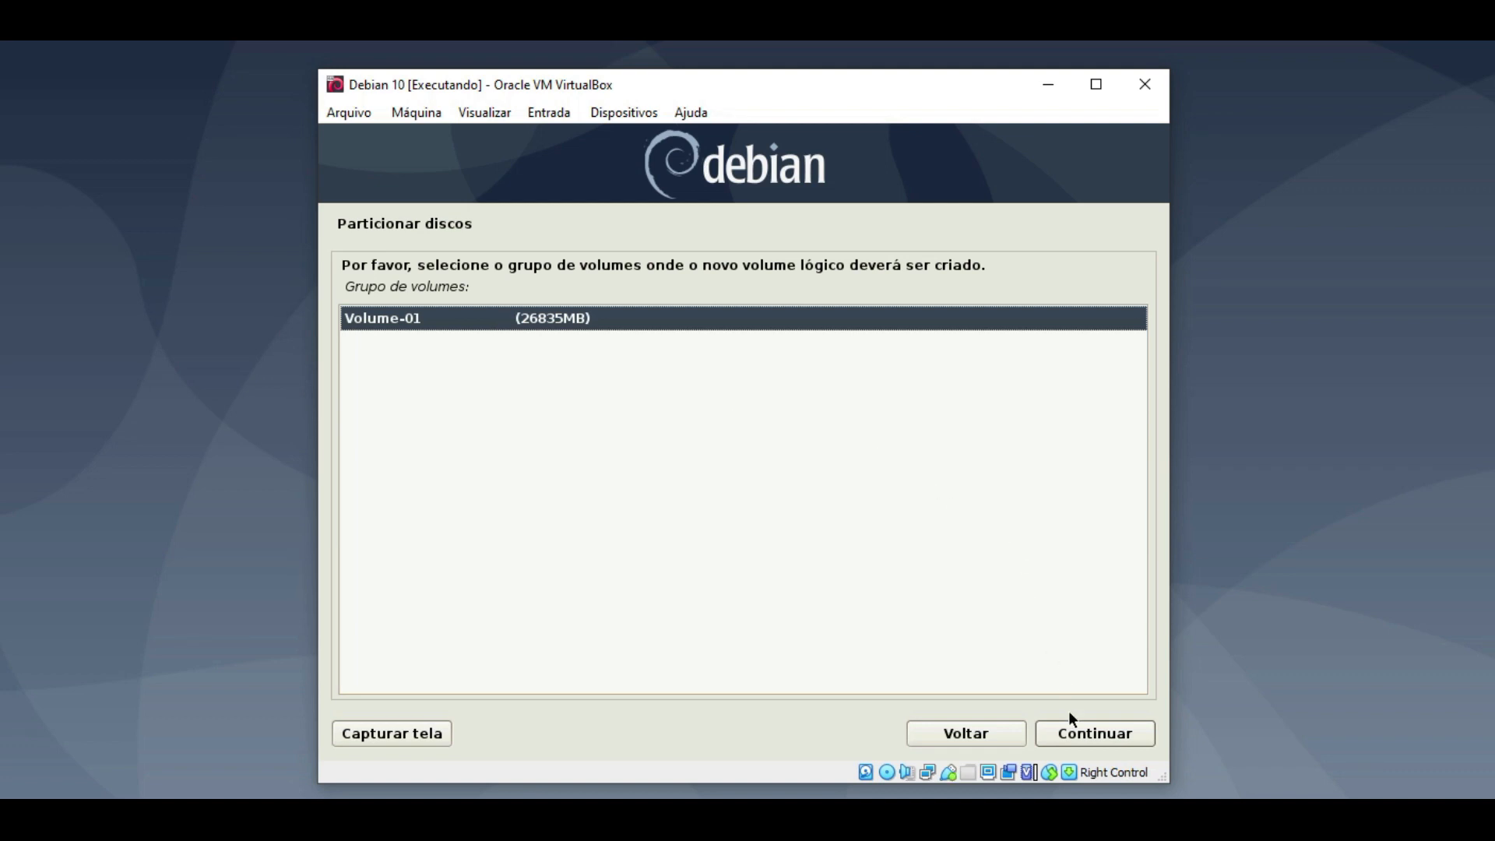
- Place the new logical volume in the Volume-01 group (26835MB)
left_click(1074, 731)
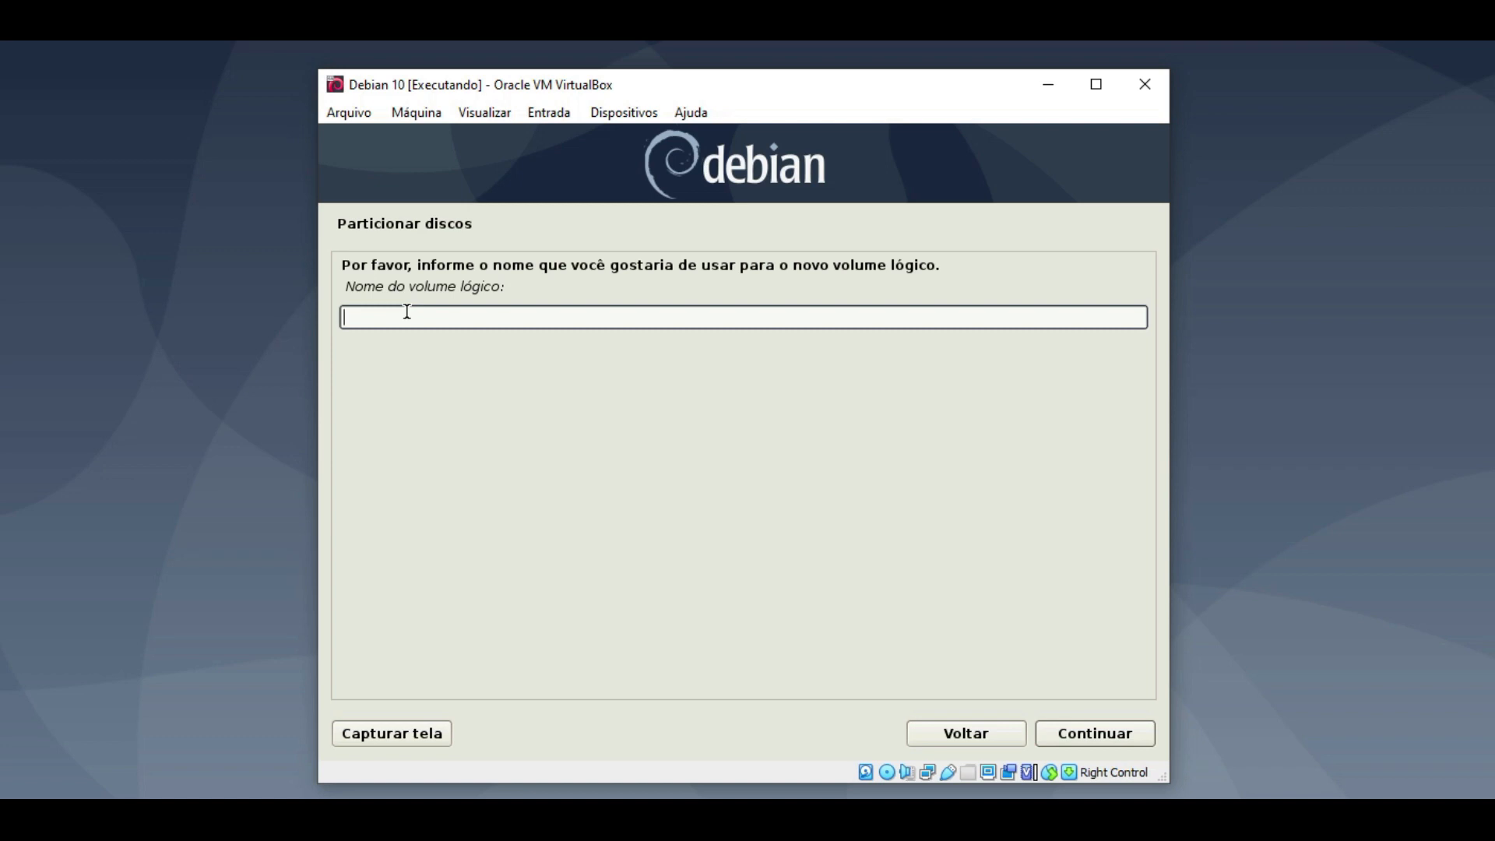
- Create logical volume lv-raiz at 8GB, replacing the default 26835MB size
type("lv-raiz")
left_click(1065, 731)
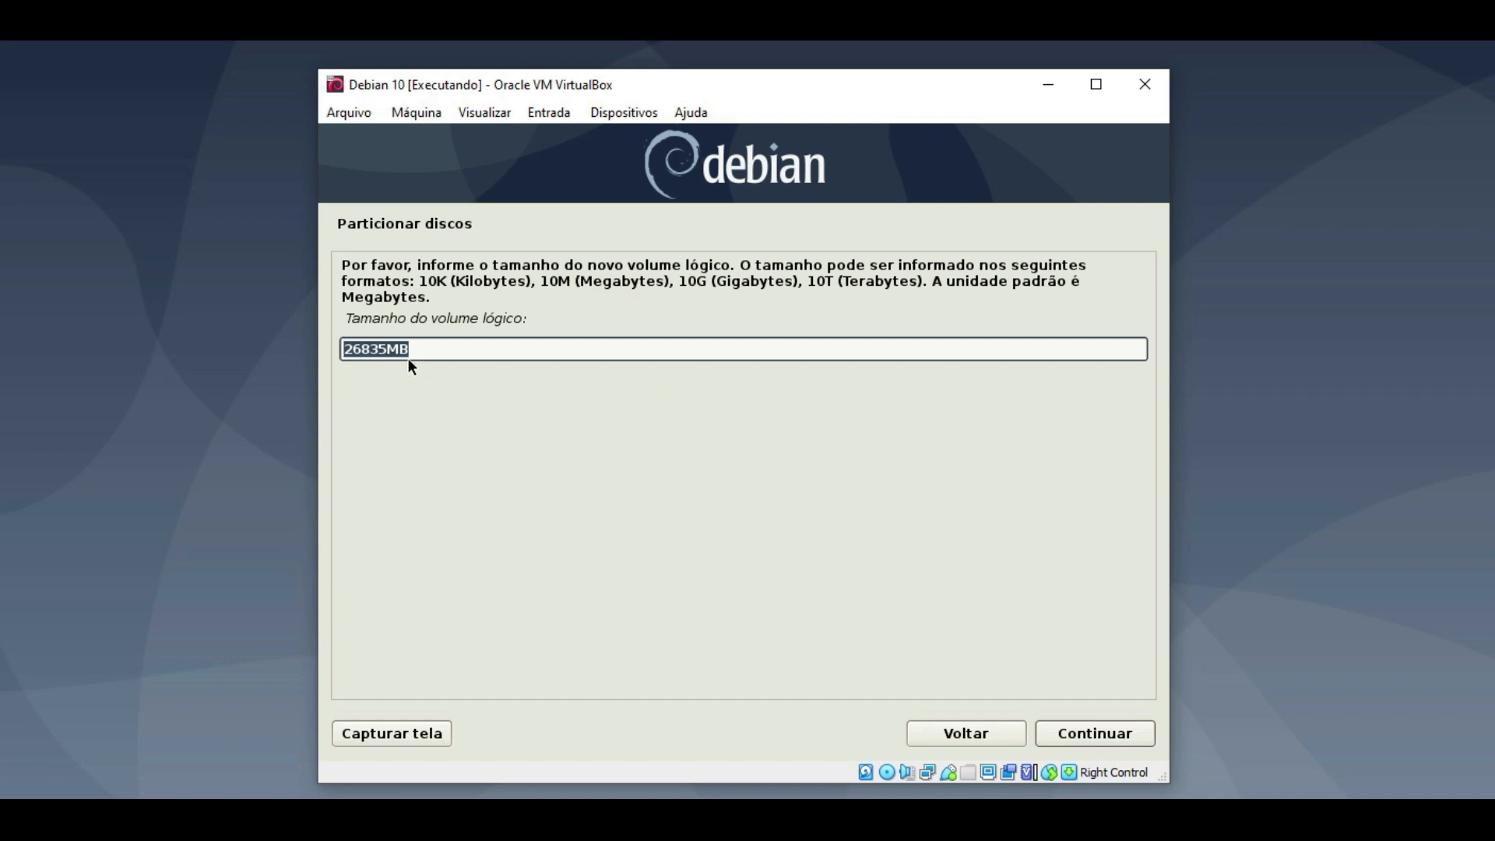
left_click(387, 349)
key("Left")
key("Left")
key("Left")
key("Left")
key("Left")
key("Delete")
key("Delete")
key("Delete")
key("Delete")
key("Delete")
key("Delete")
key("Delete")
type("8GB")
left_click(1090, 732)
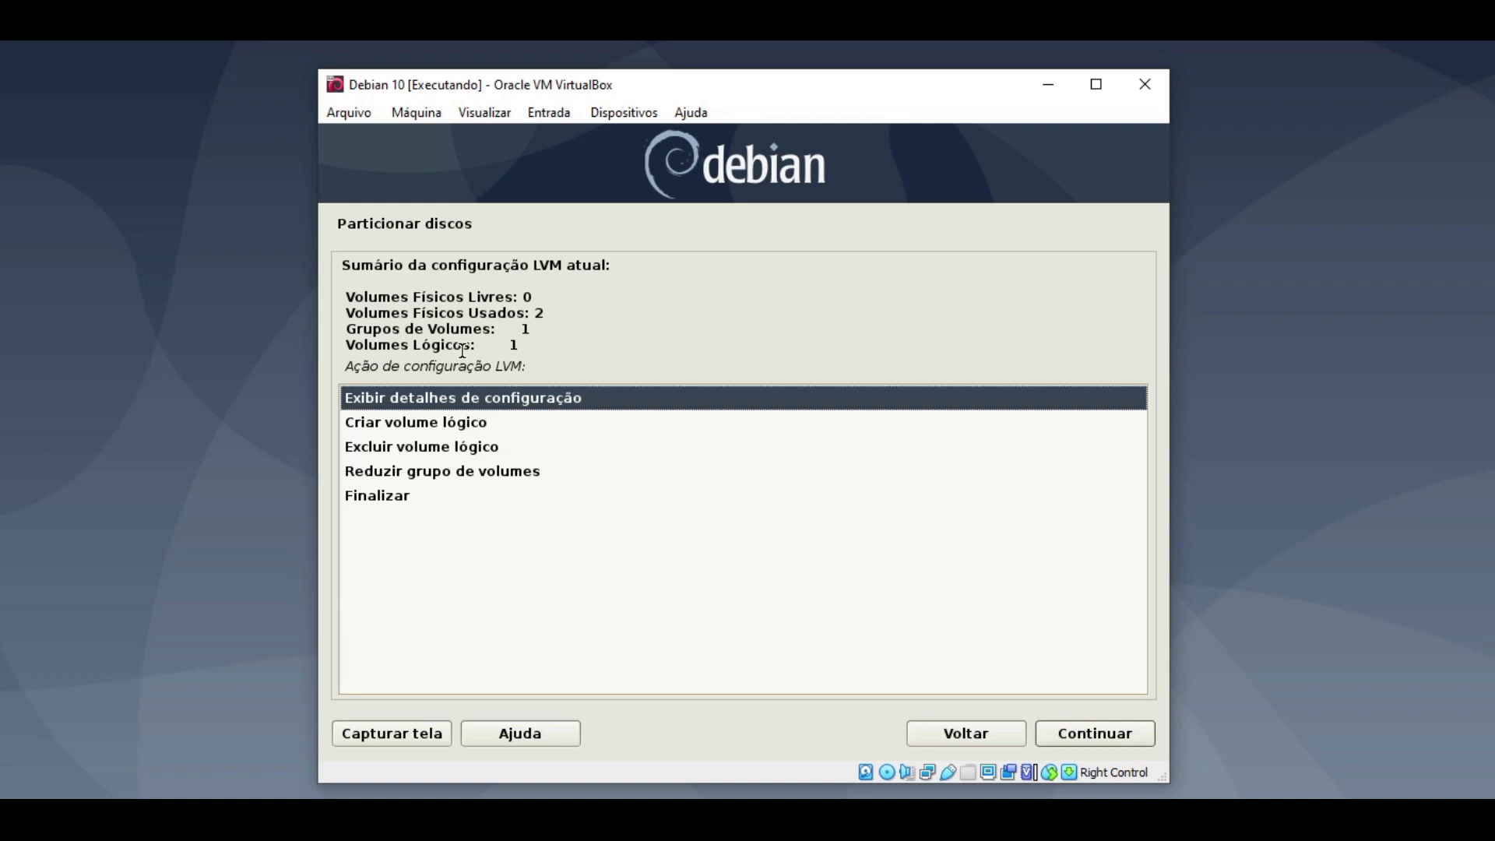
- Check the LVM summary counts: 1 logical volume, 1 volume group, 2 physical volumes
left_click_drag(519, 345, 362, 346)
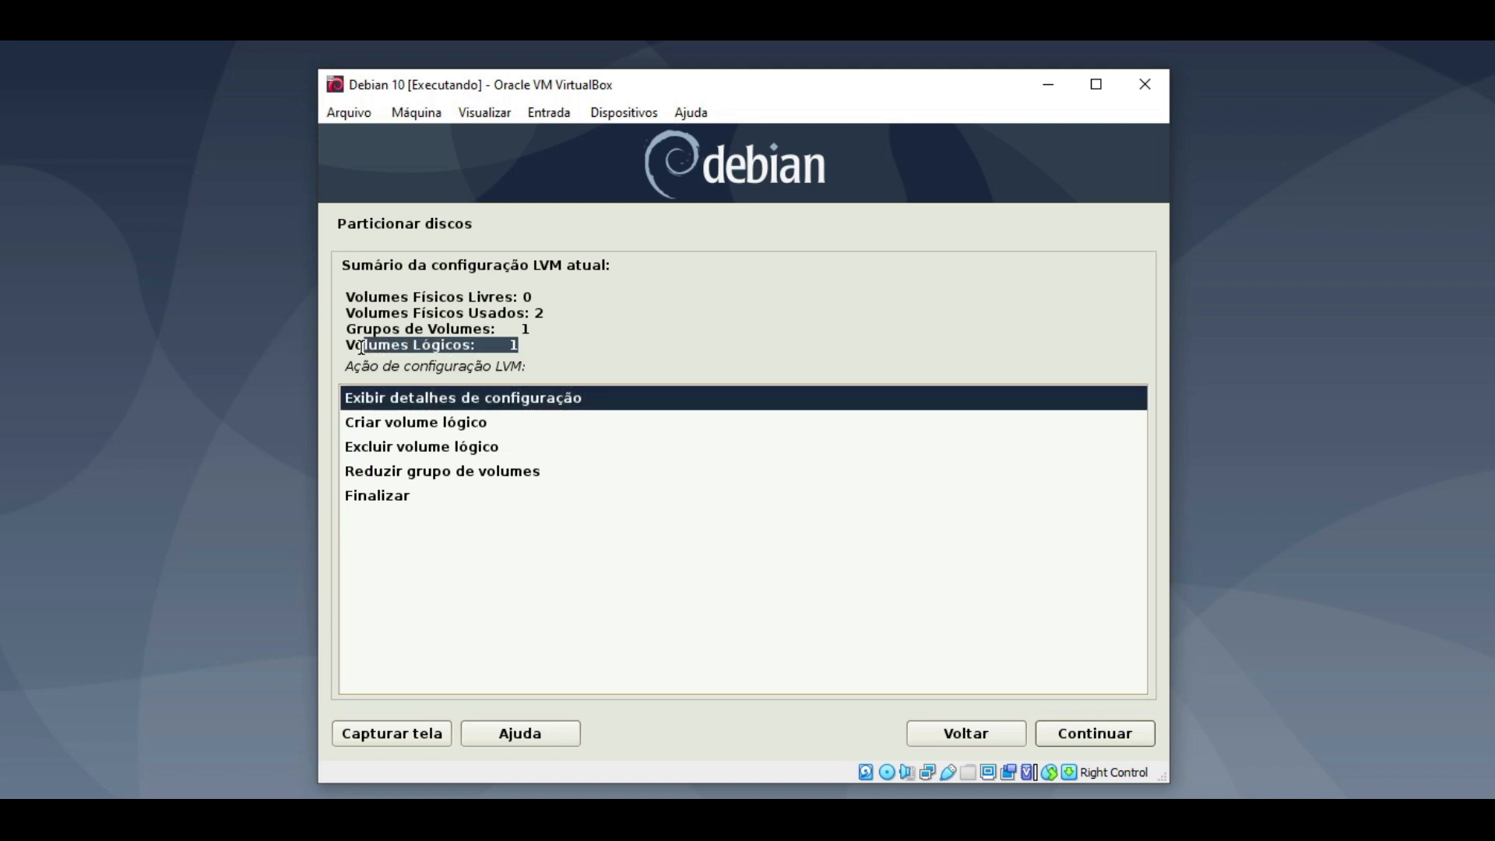
left_click_drag(529, 329, 353, 329)
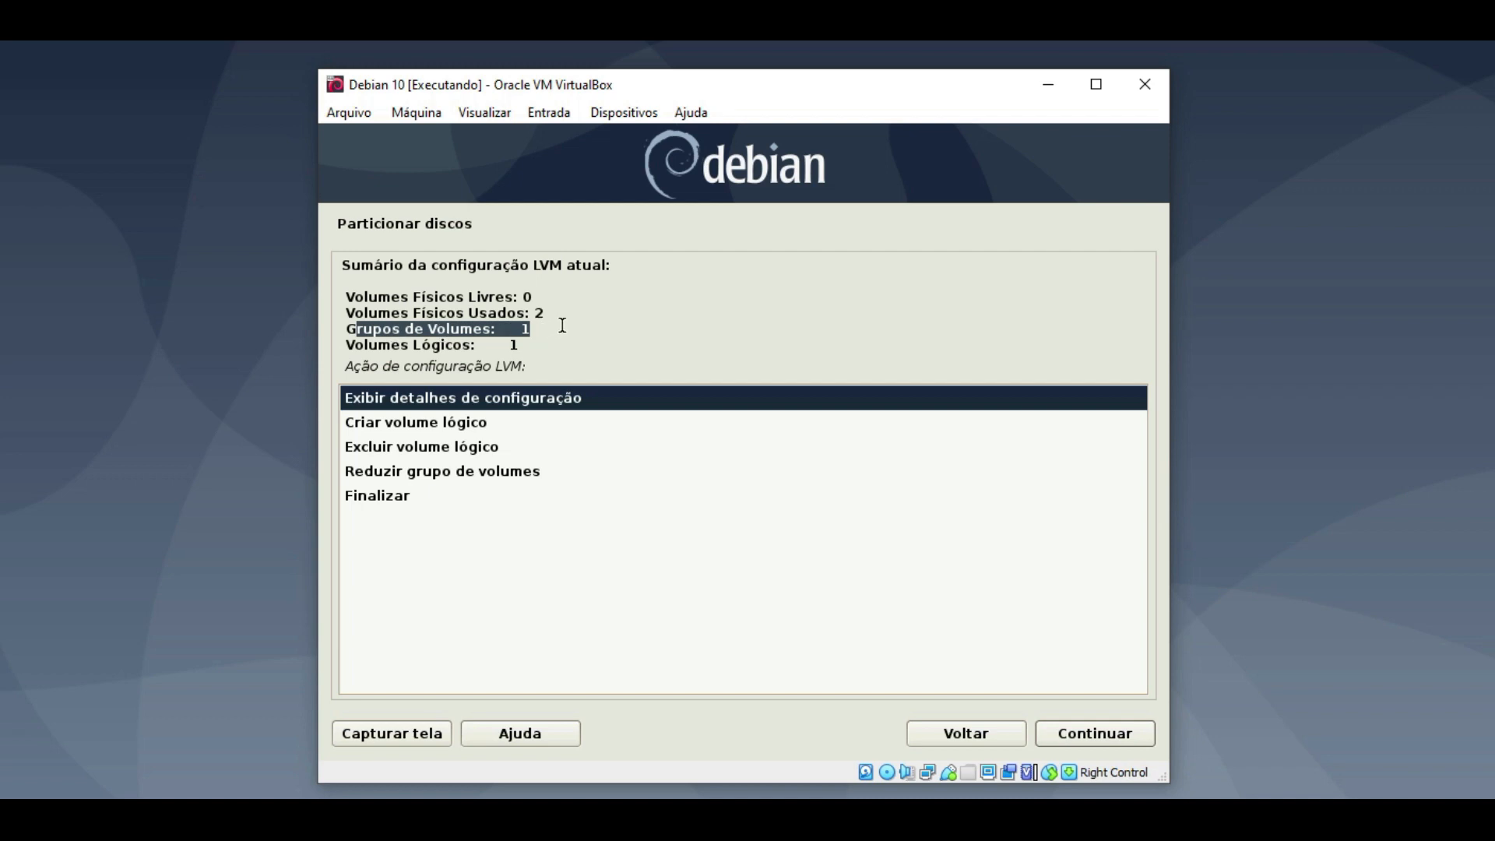
left_click_drag(556, 312, 348, 315)
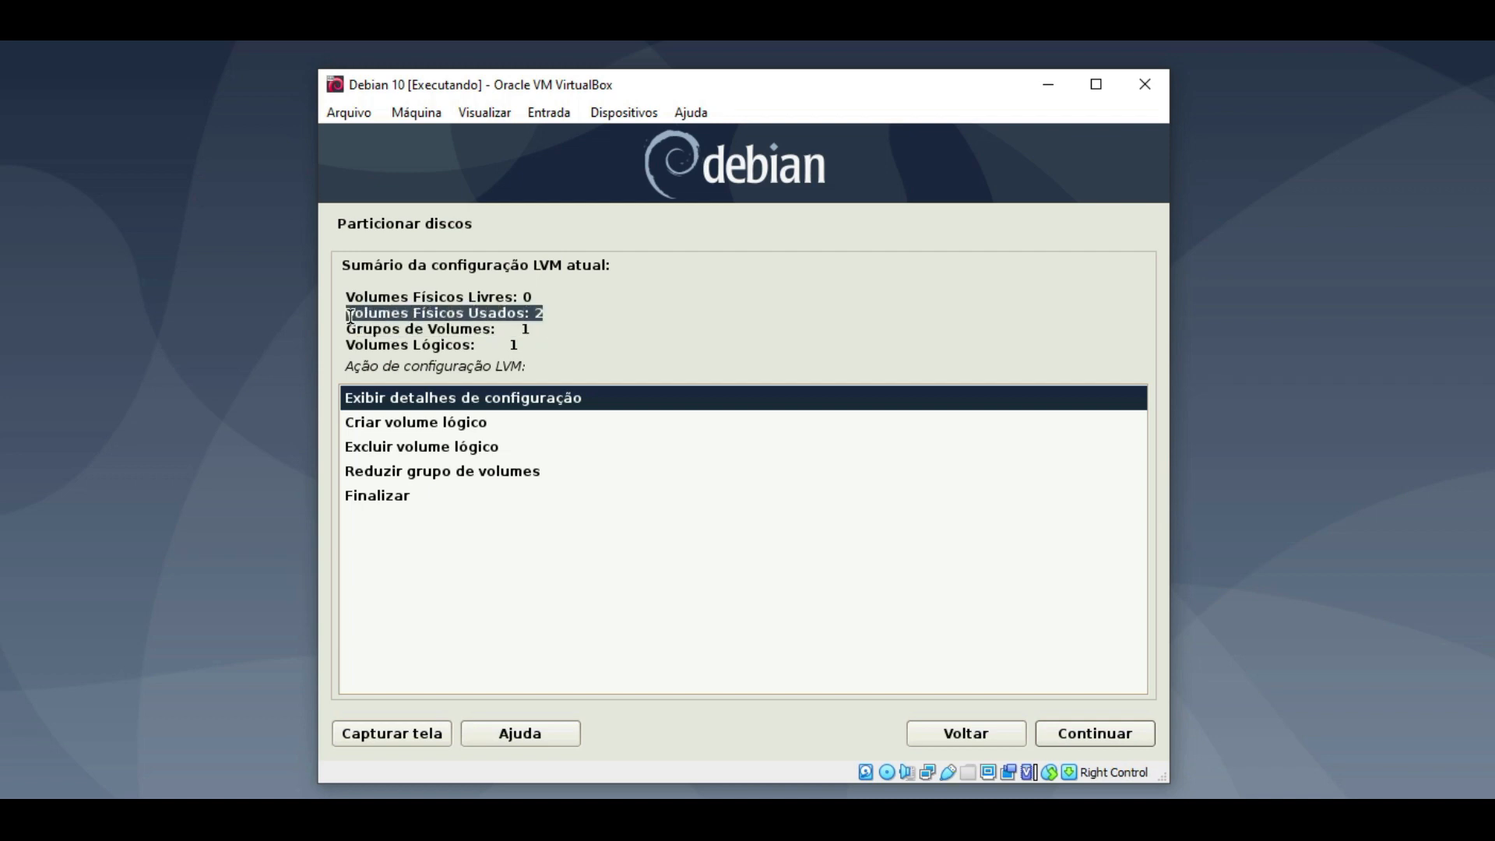
double_click(450, 422)
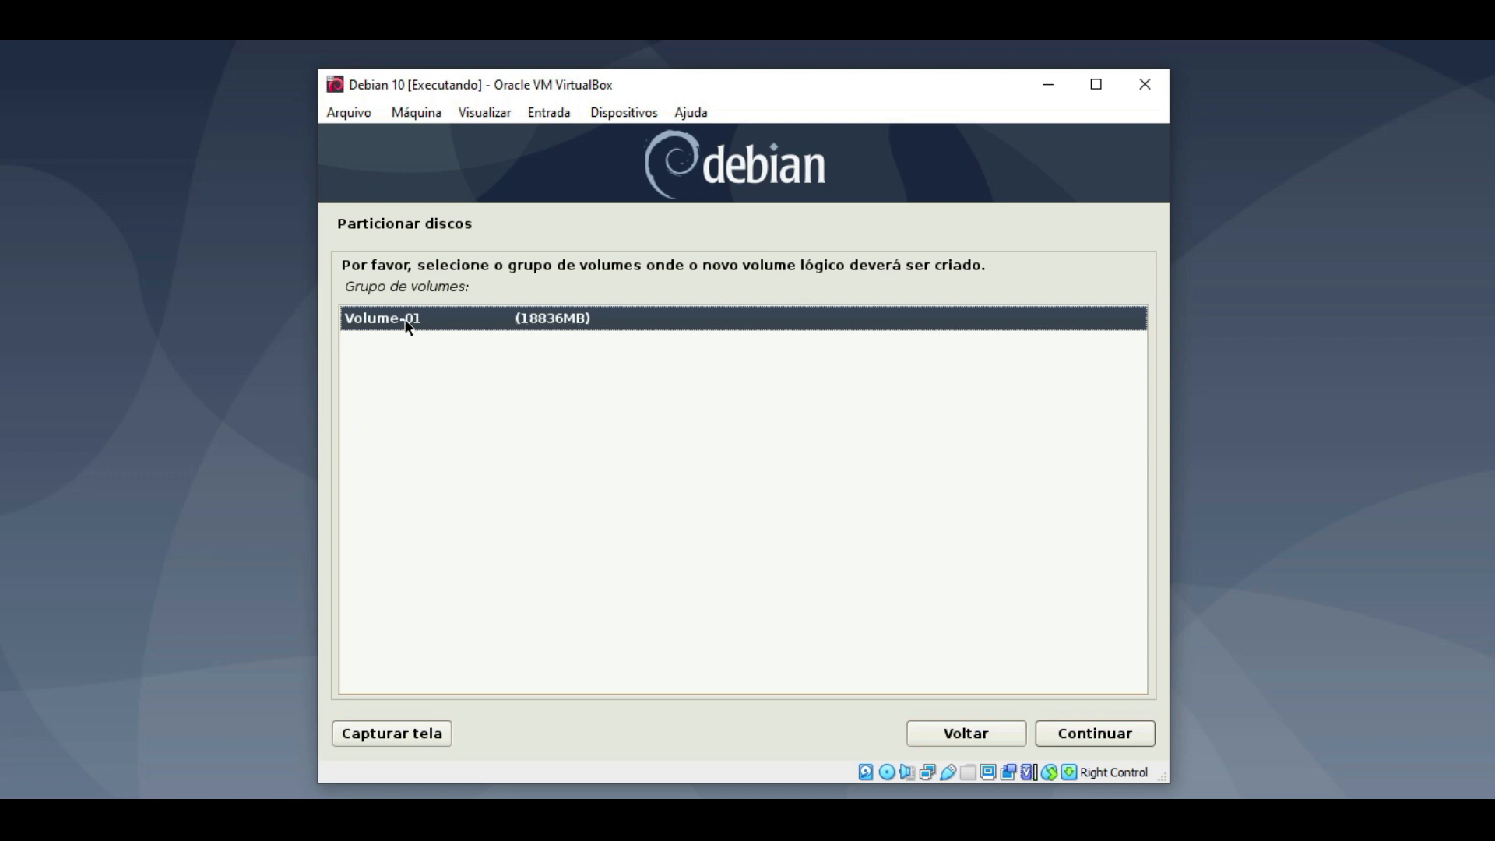
- Create logical volume lv-home in Volume-01 at 10GB instead of the default 18836MB
double_click(405, 319)
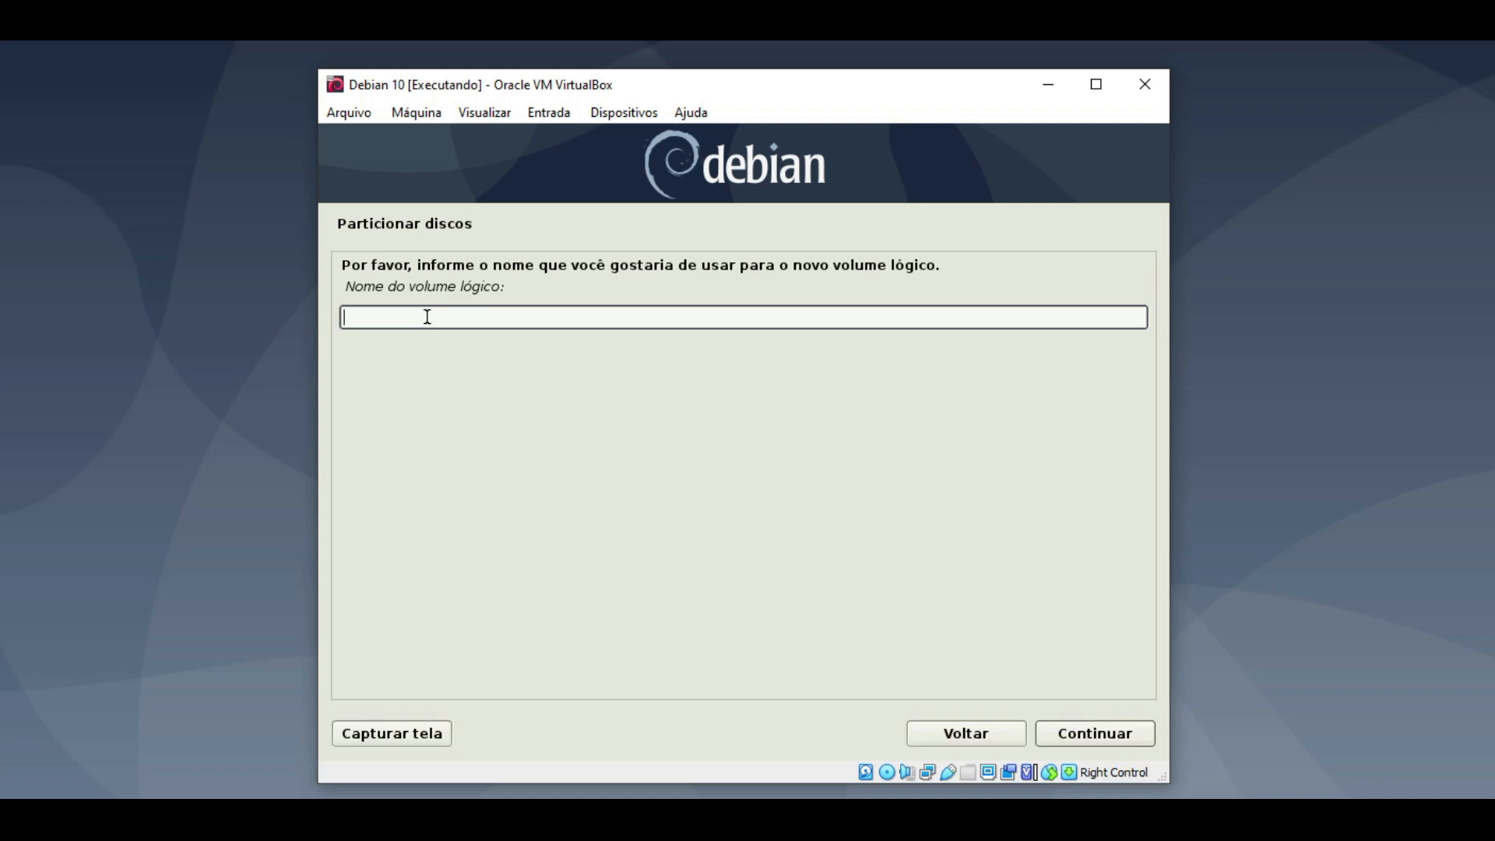
type("lv-home")
left_click(1075, 732)
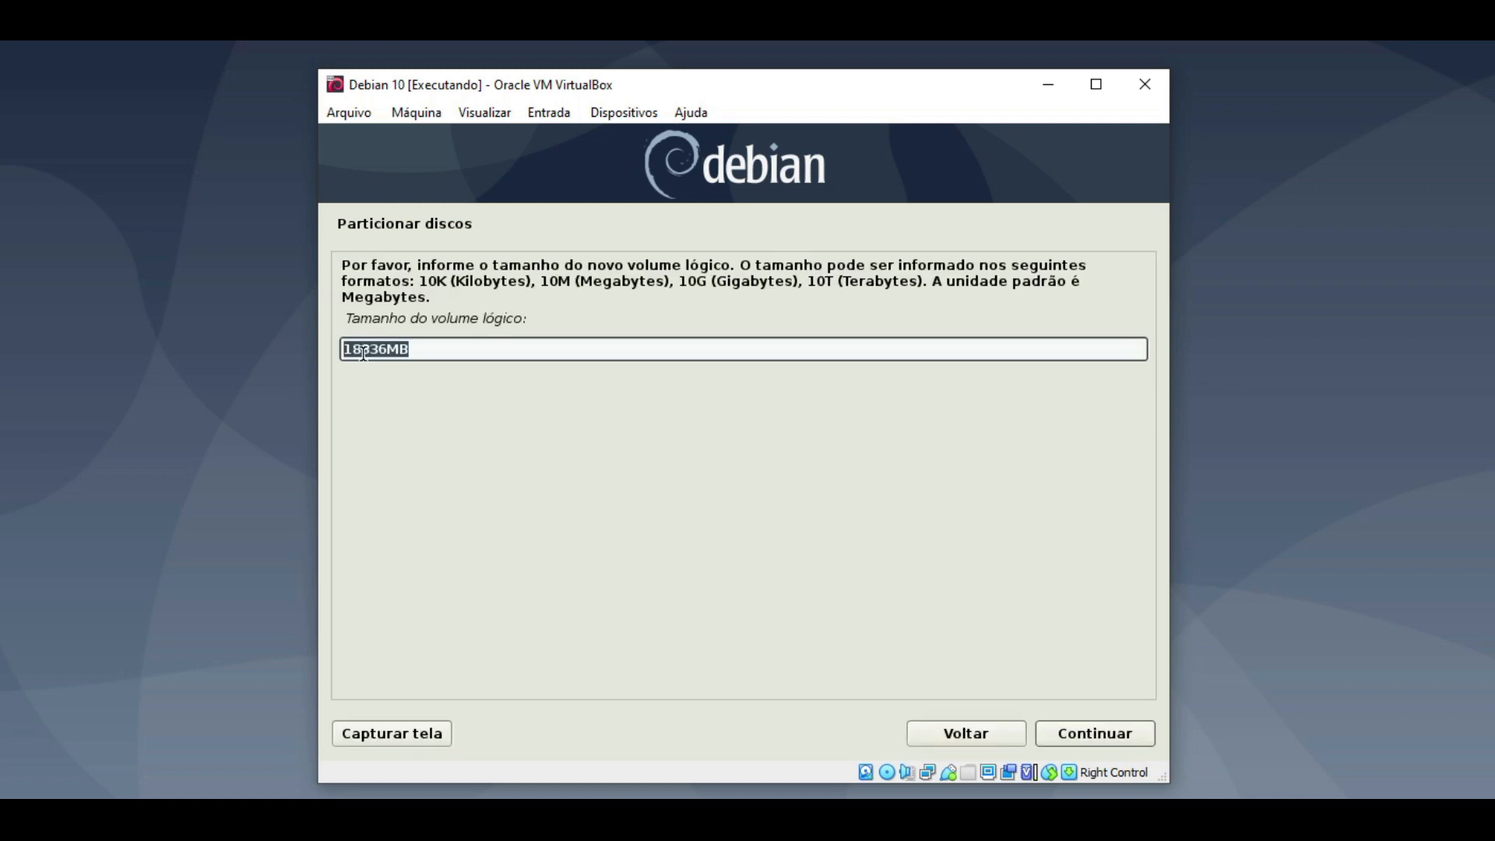
left_click(363, 350)
key("Delete")
key("Delete")
key("Delete")
key("Delete")
key("Delete")
key("Delete")
key("Delete")
type("10gb")
key("BackSpace")
key("BackSpace")
type("GB")
left_click(1090, 730)
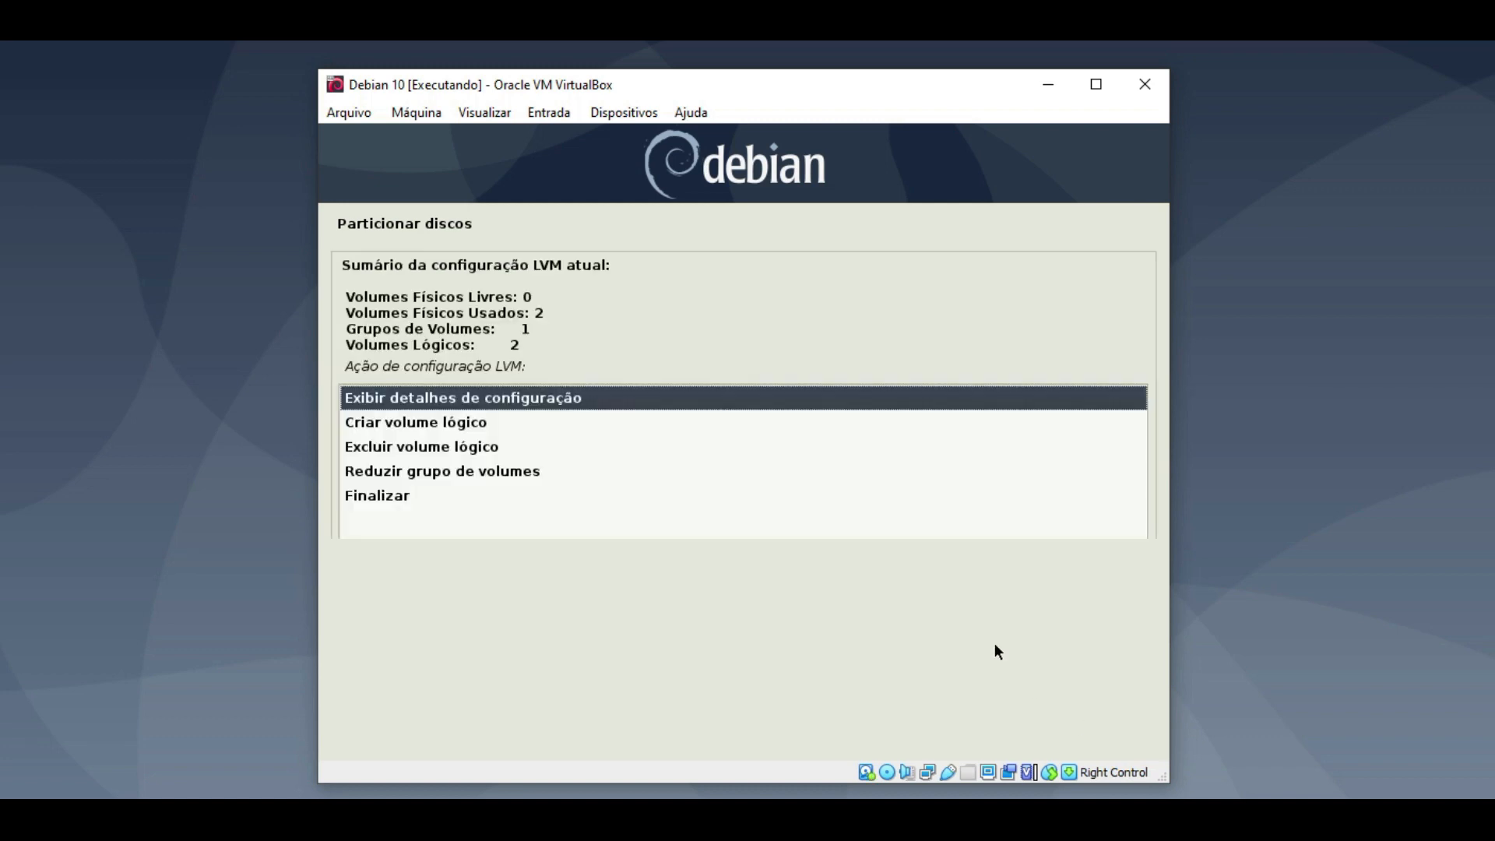
- Create logical volume lv-logs in Volume-01 with a size of 5GB
left_click_drag(531, 346, 341, 344)
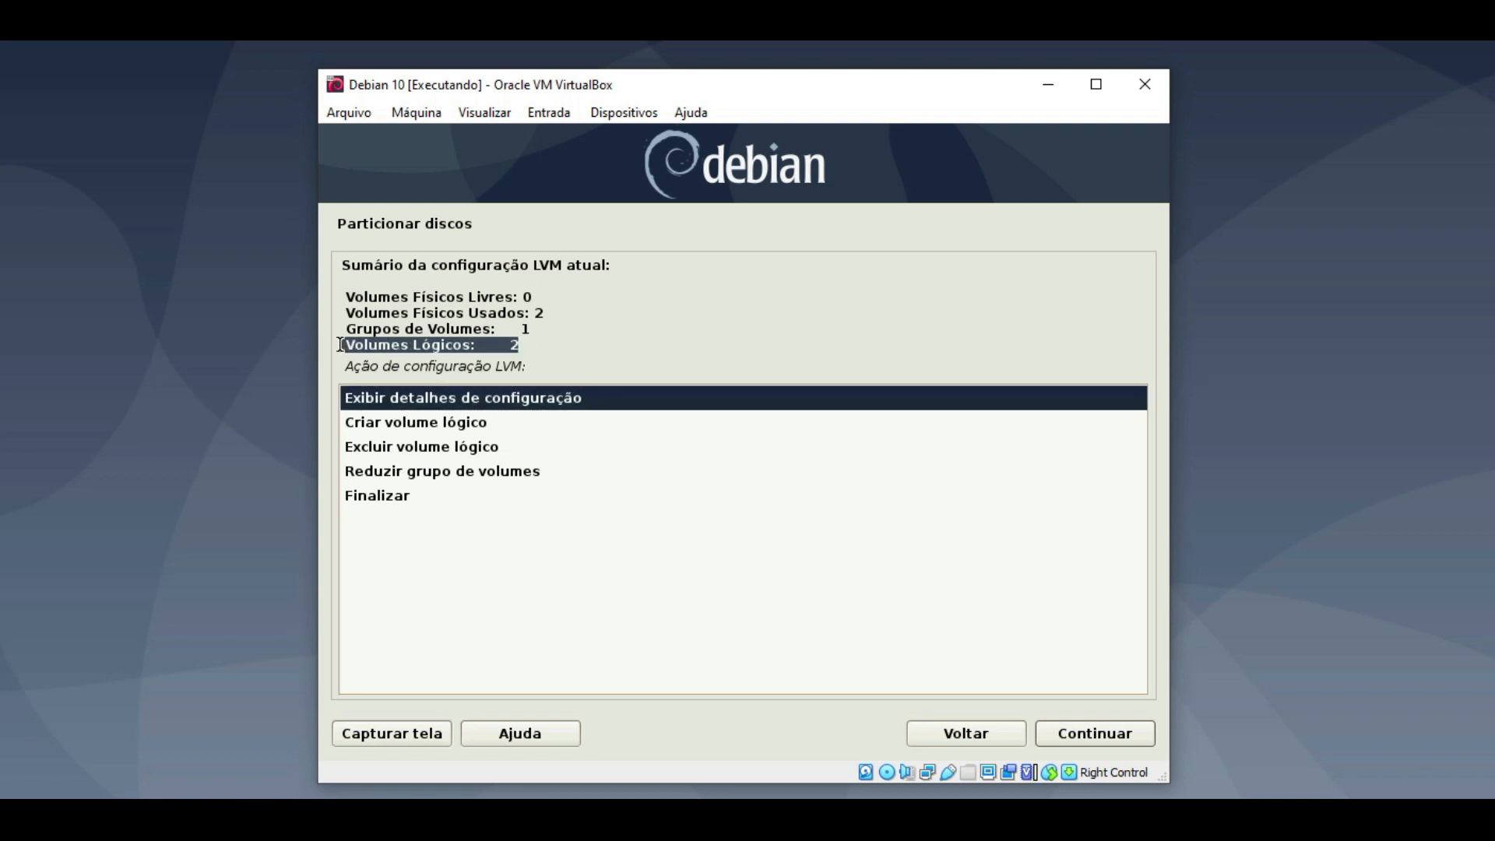
double_click(438, 424)
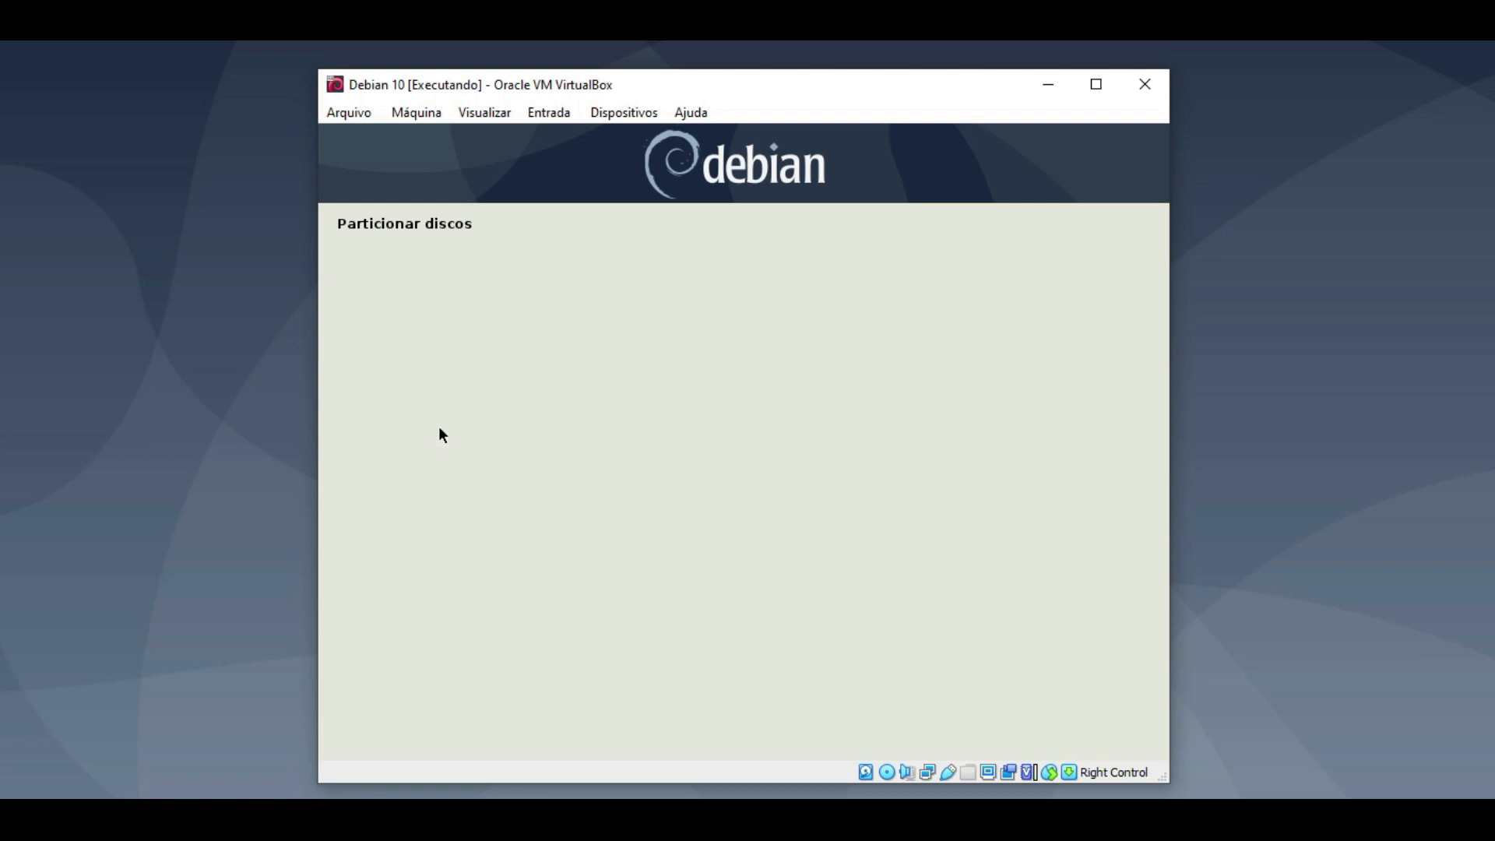
key("Return")
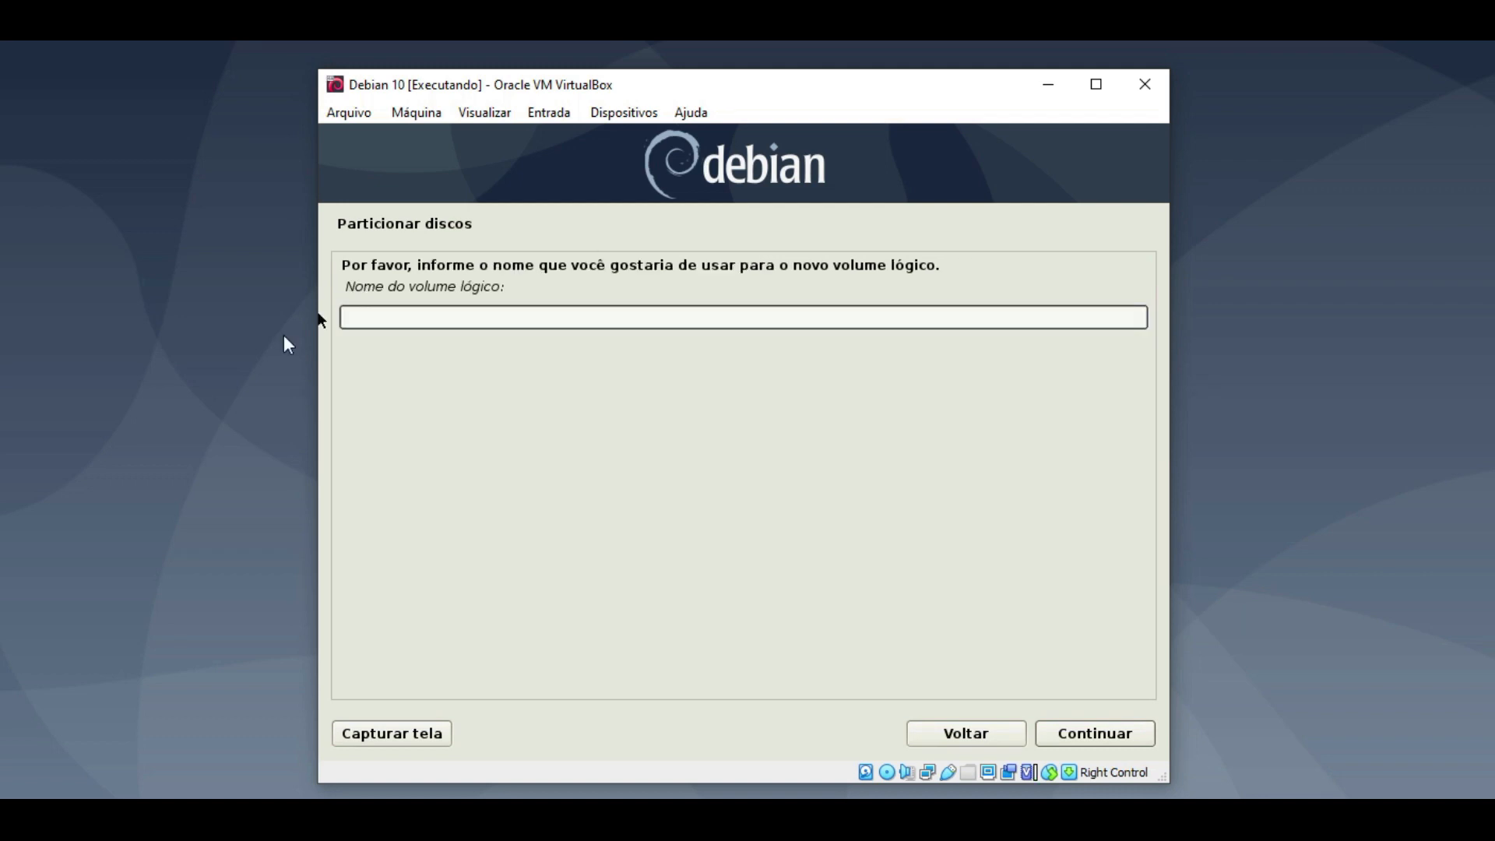
type("lv-logs")
left_click(1062, 736)
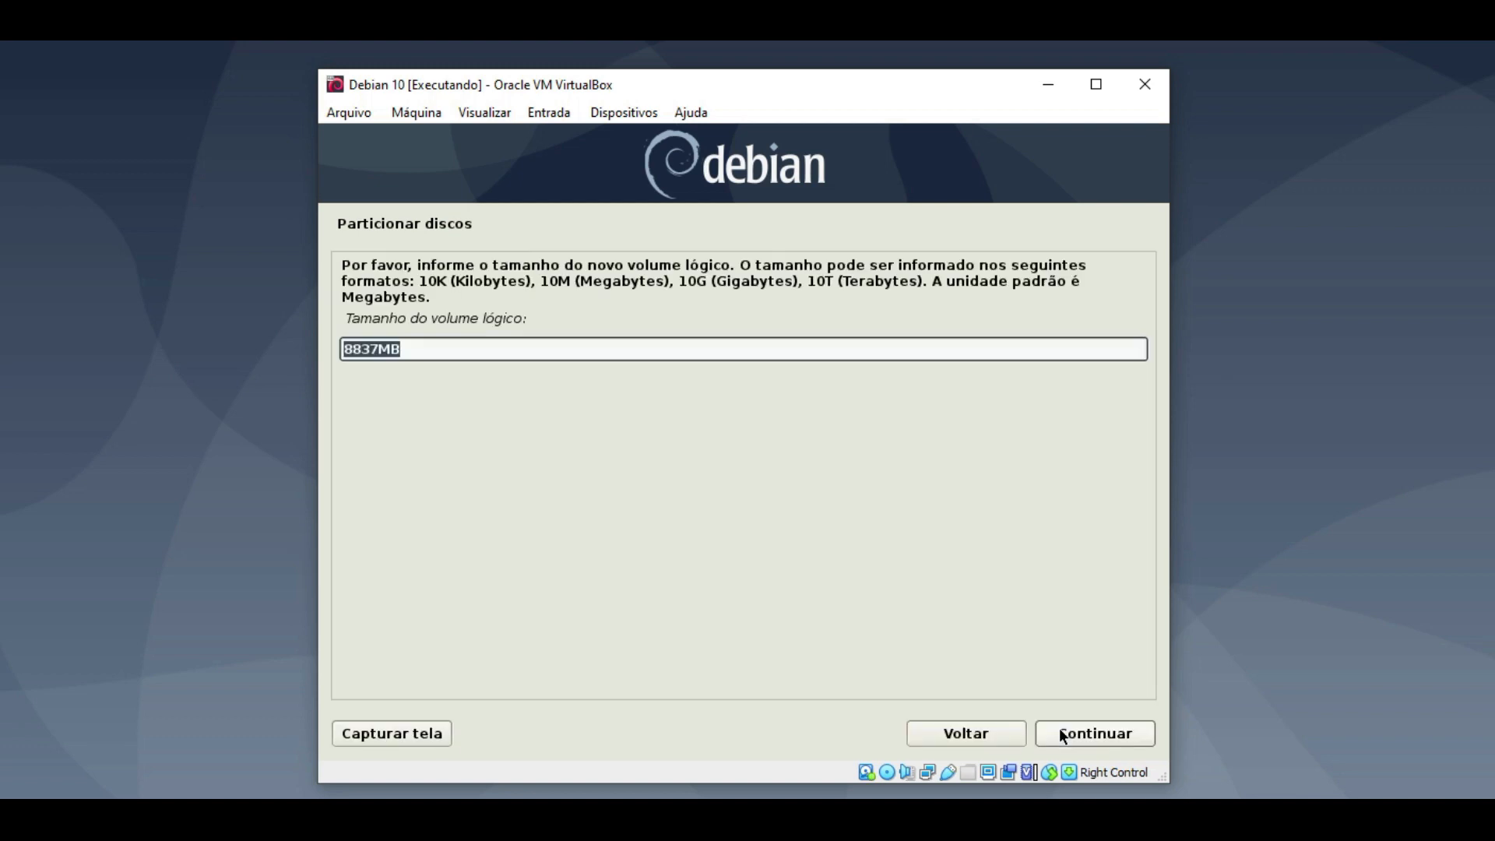
left_click(361, 349)
key("Left")
key("ctrl+a")
key("BackSpace")
type("5GB")
left_click(1094, 745)
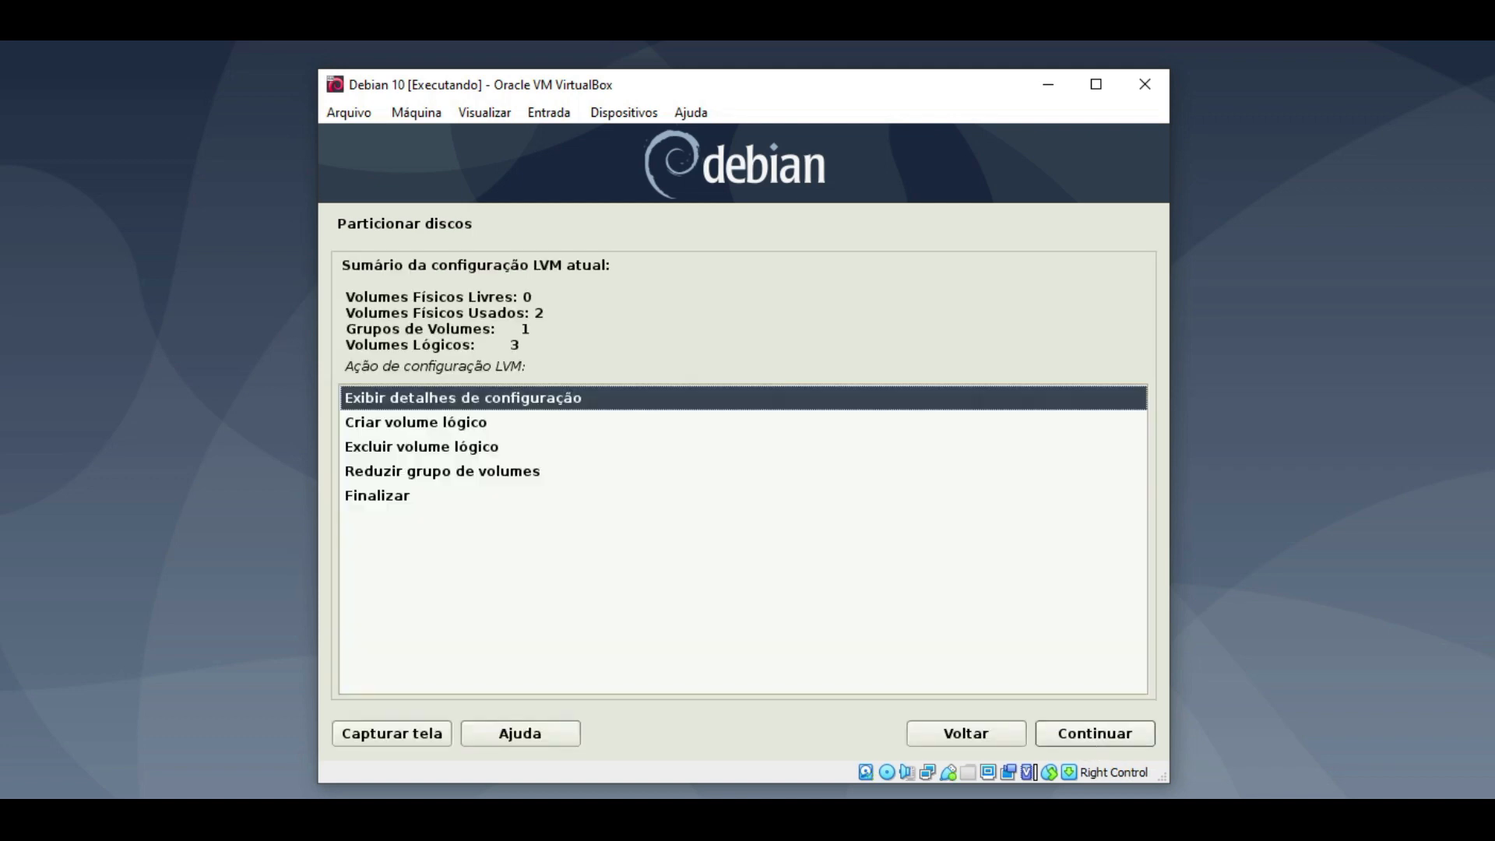
- Review the LVM summary counts of logical volumes, volume groups and physical volumes
left_click_drag(519, 346, 354, 348)
left_click_drag(529, 329, 373, 325)
left_click_drag(543, 313, 380, 314)
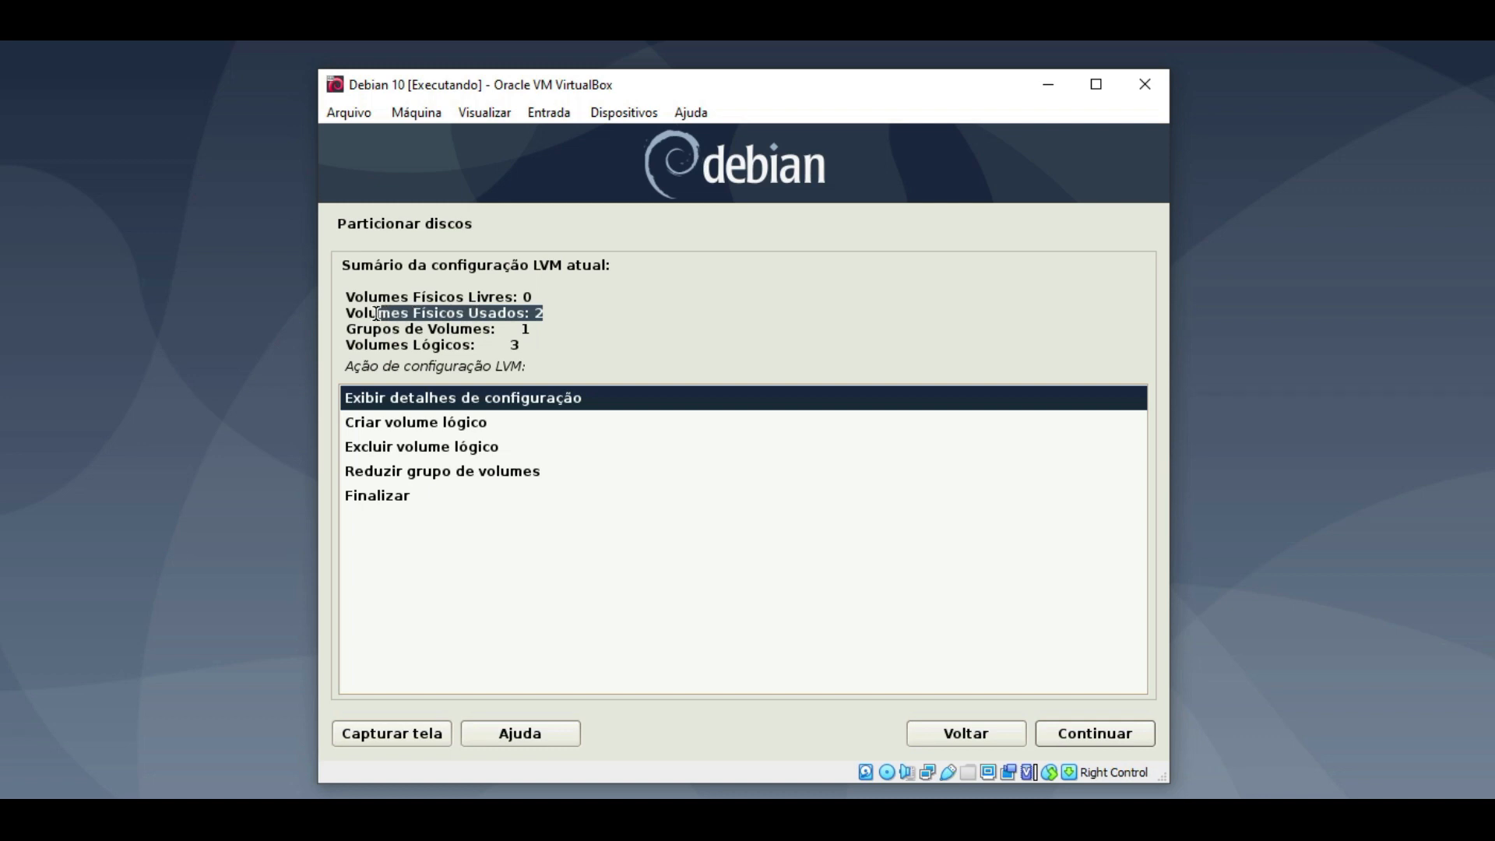
left_click(506, 399)
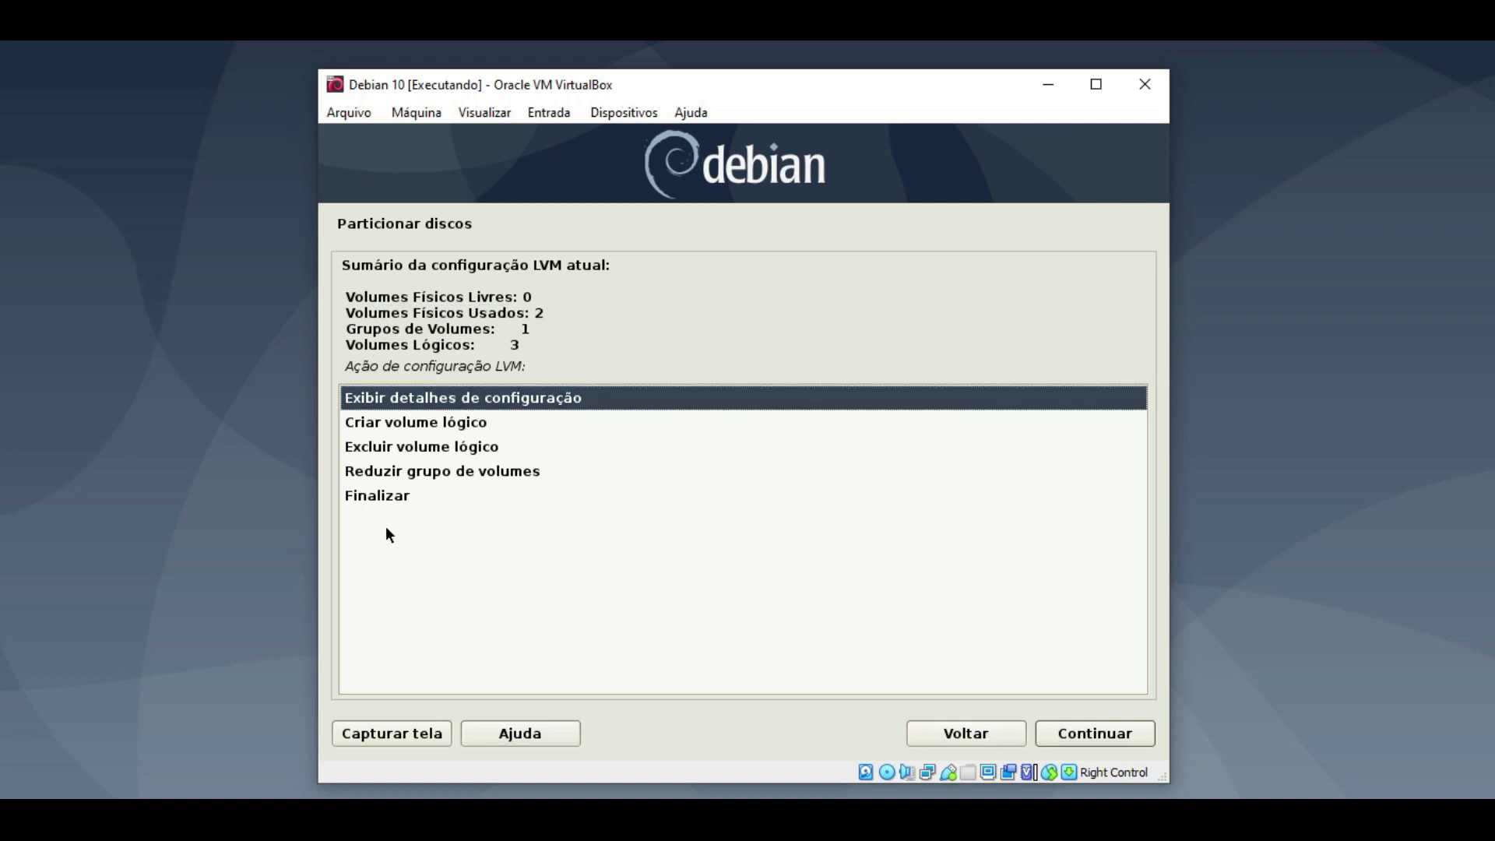
- Start logical volume lv-tmp in Volume-01 and replace the default size with 2
double_click(415, 422)
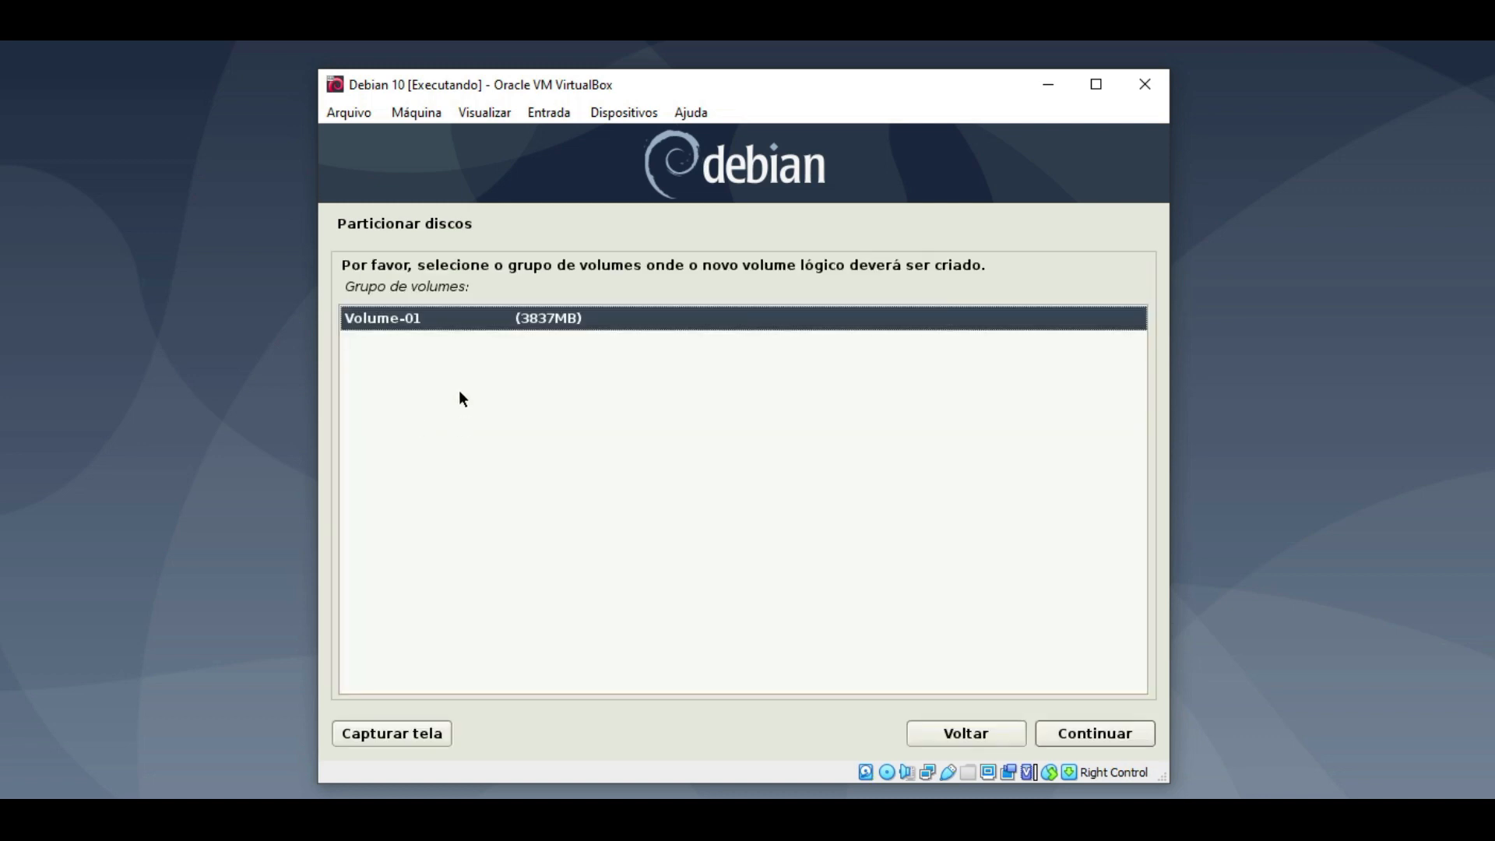
double_click(571, 320)
type("lv-")
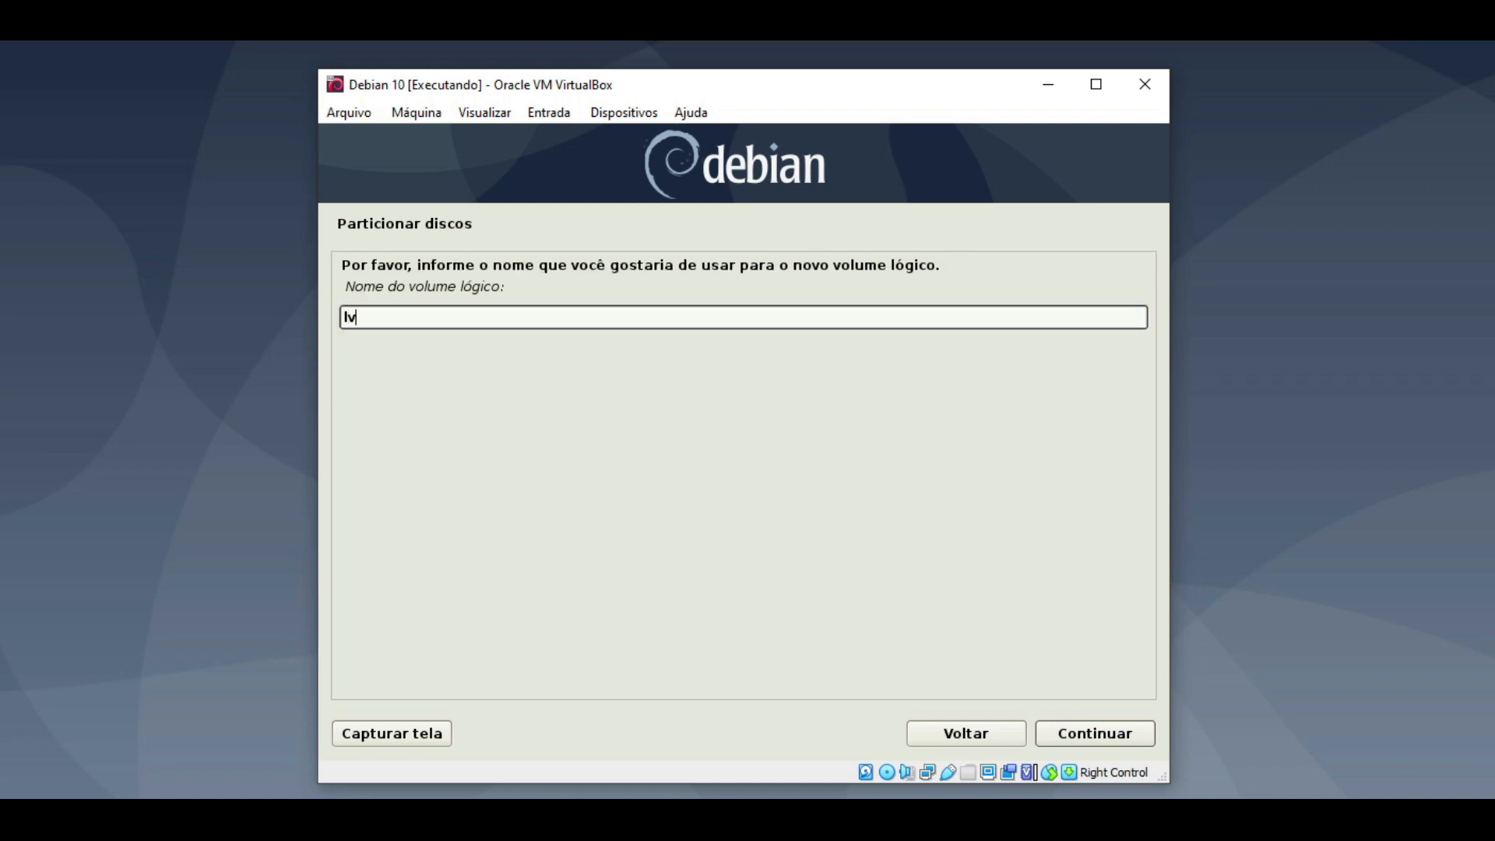
type("tmp")
left_click(1075, 733)
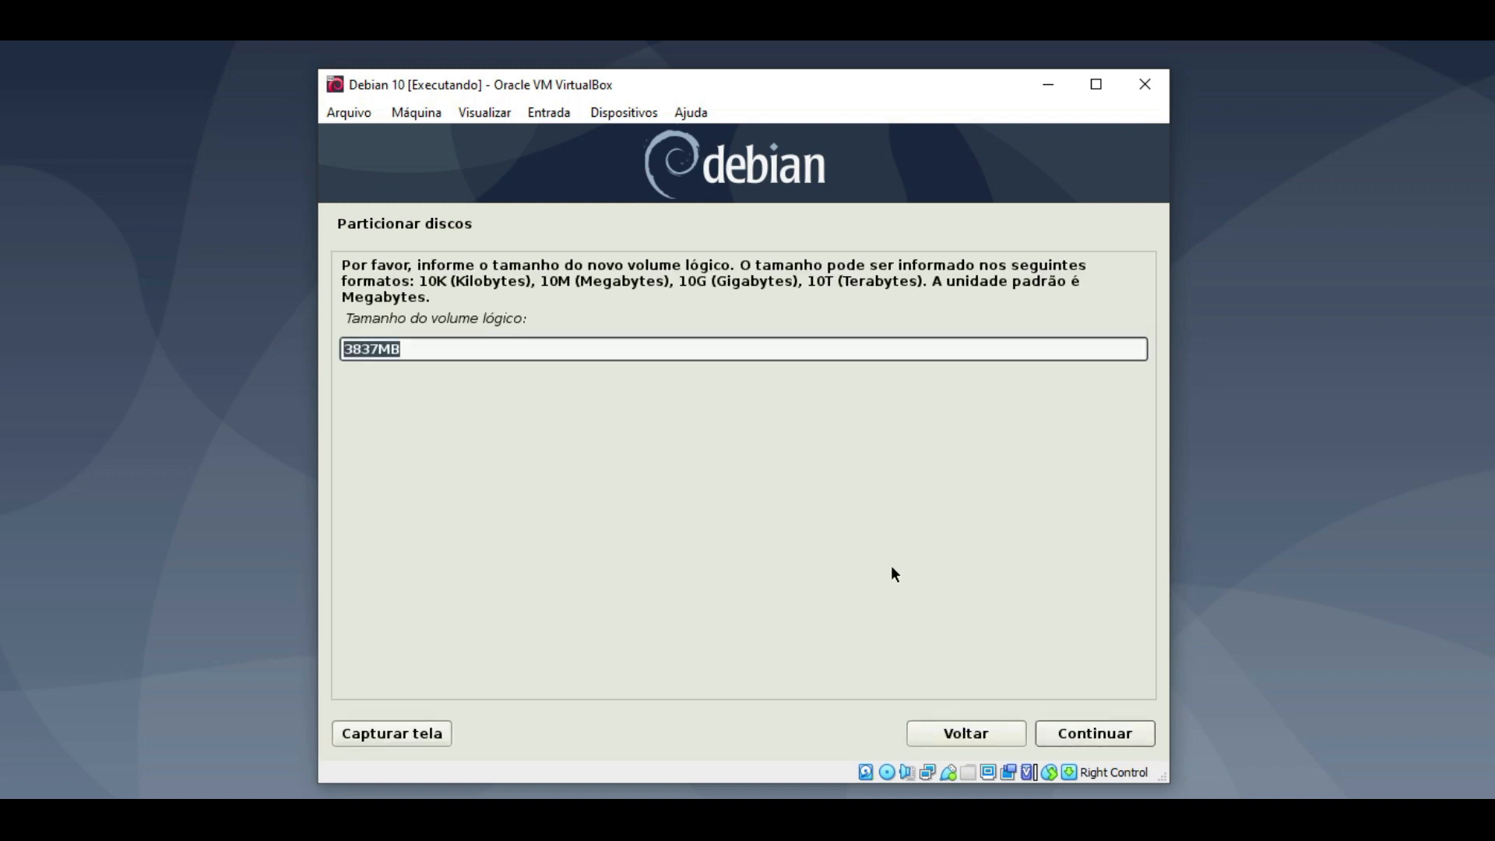
left_click(381, 346)
left_click_drag(426, 352, 342, 353)
type("2GB")
- Confirm lv-tmp at 2GB, bringing the summary to 4 logical volumes
left_click(1081, 726)
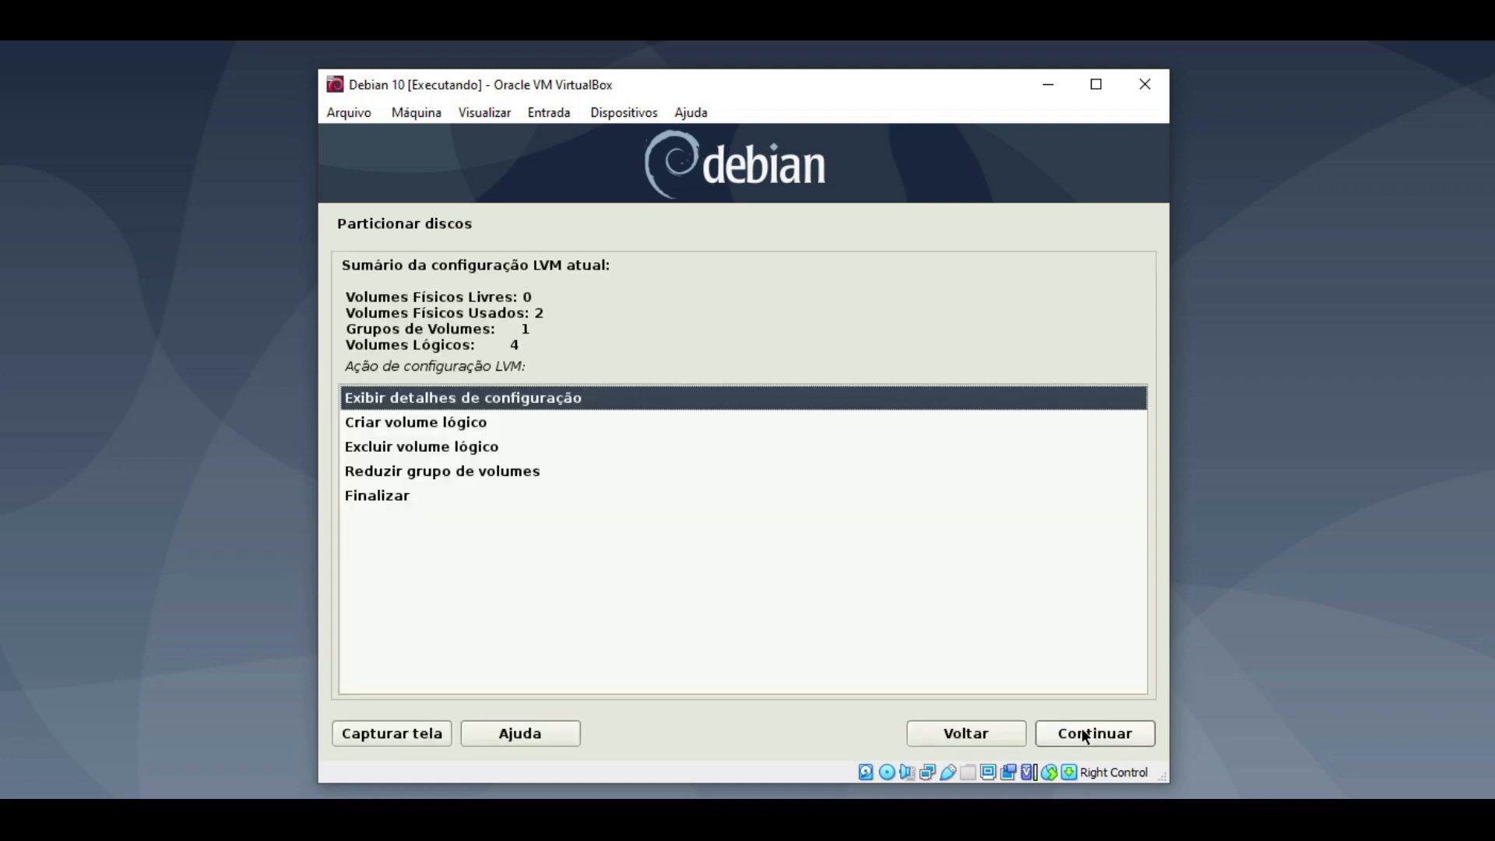
left_click_drag(519, 345, 365, 344)
left_click(691, 454)
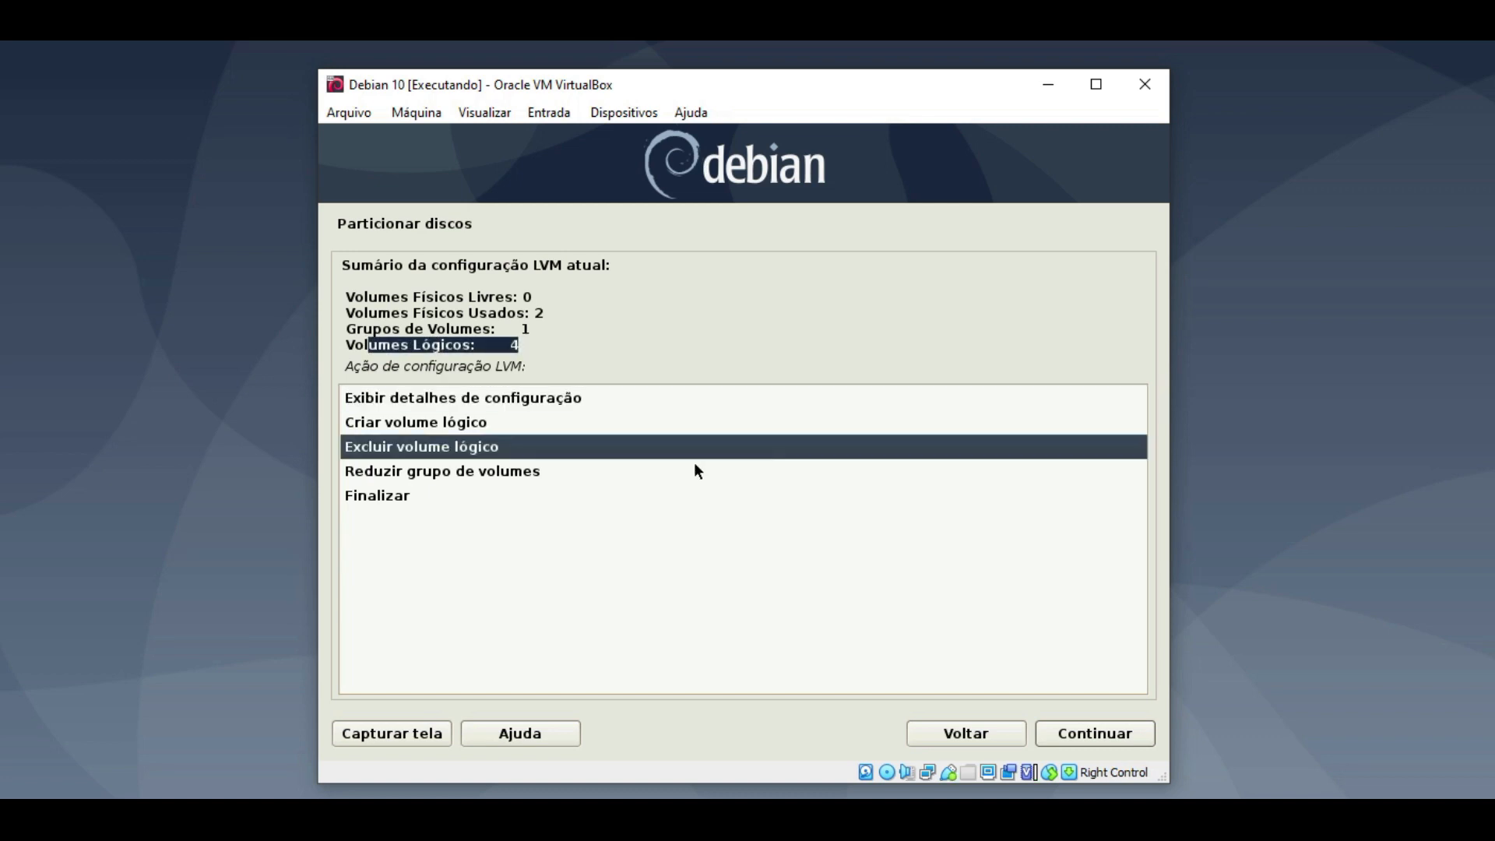
- Create logical volume lv-swap in Volume-01 using the remaining 1841MB
double_click(436, 424)
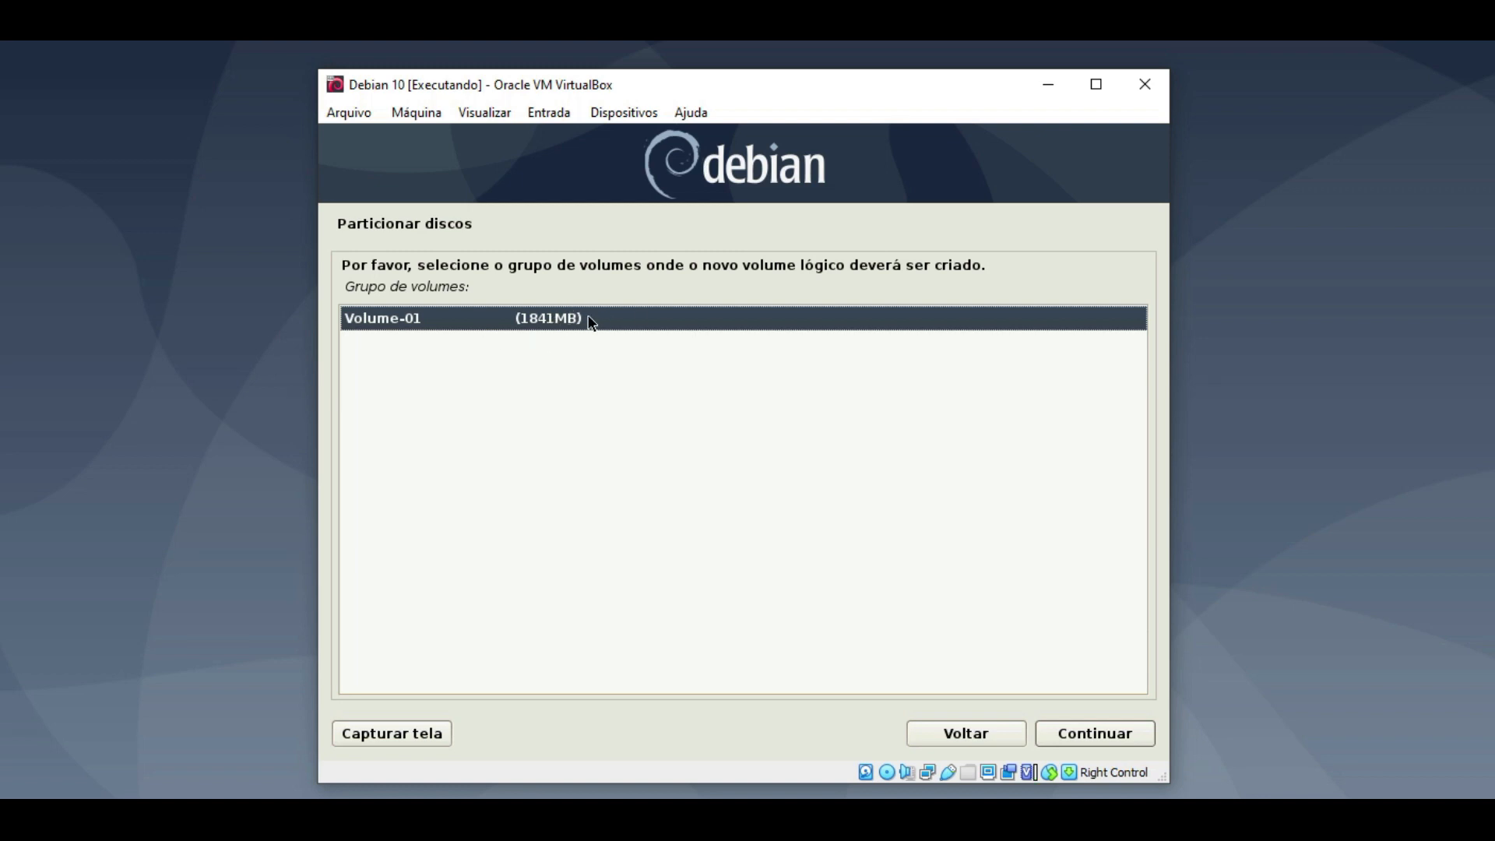
double_click(446, 319)
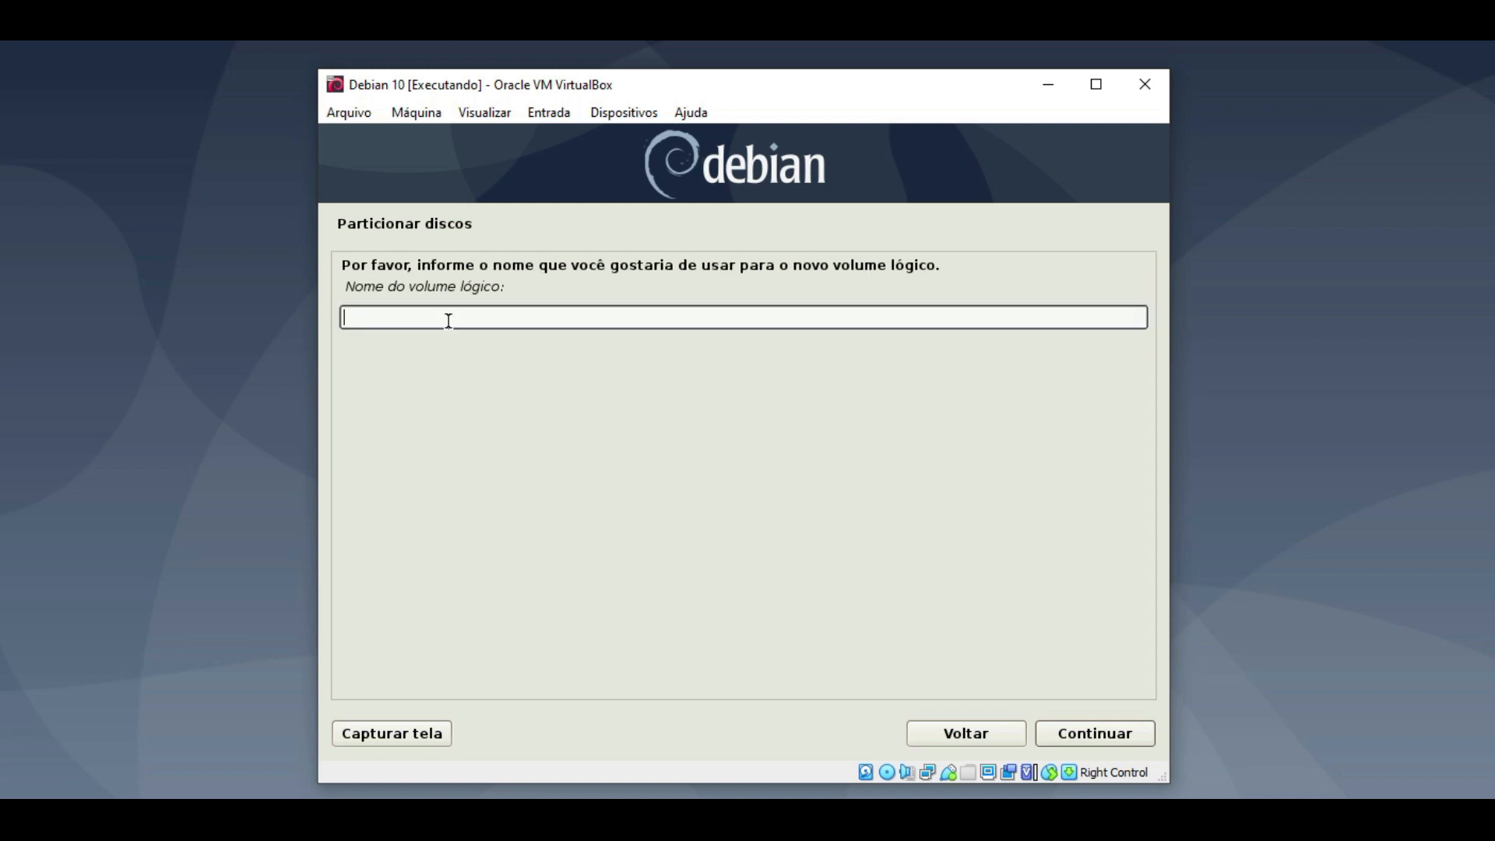
type("lv-swap")
left_click(1073, 732)
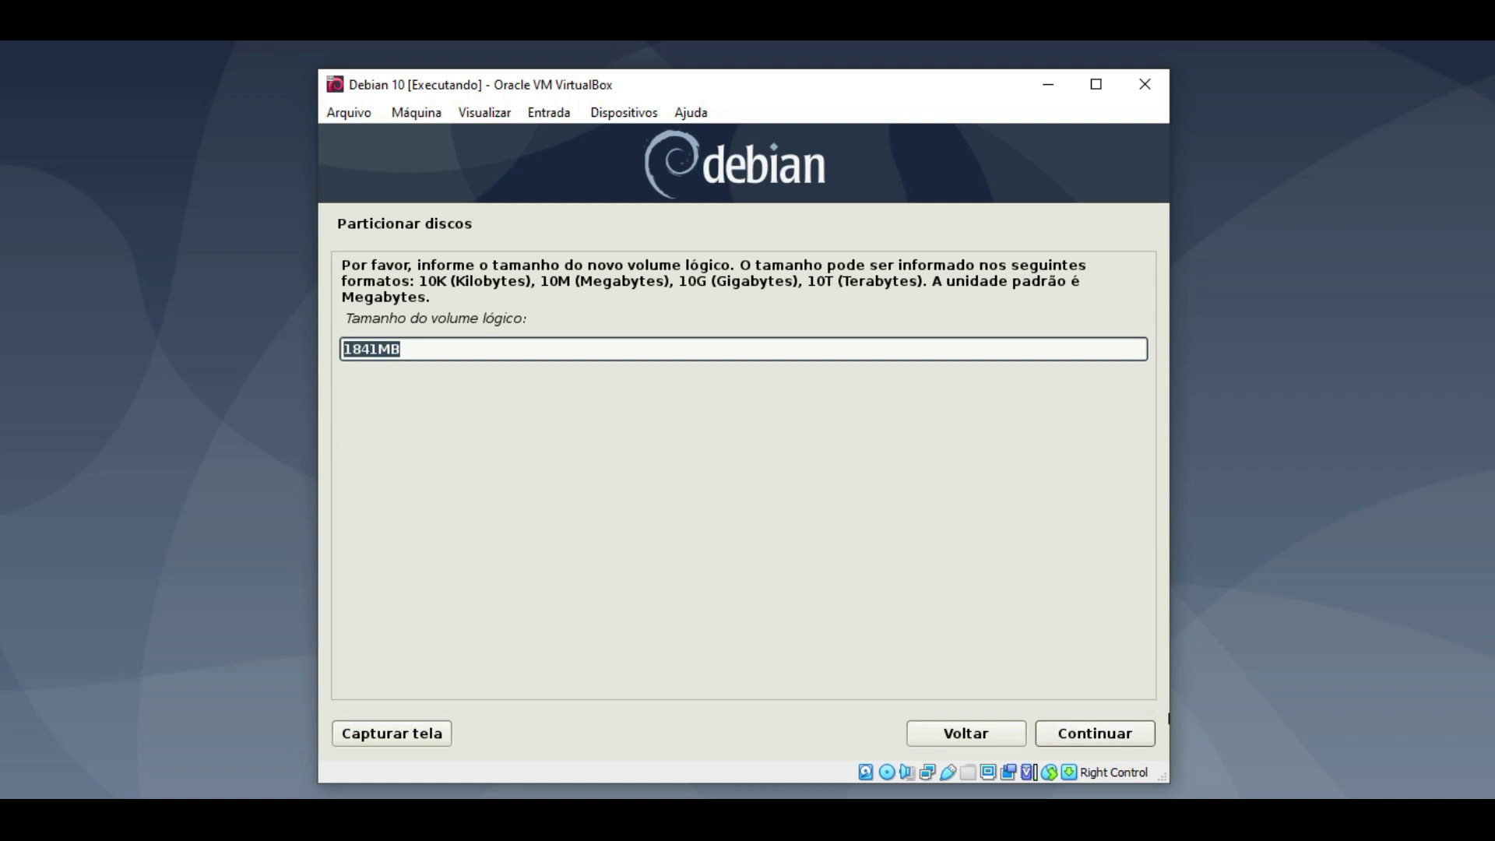
left_click(1130, 738)
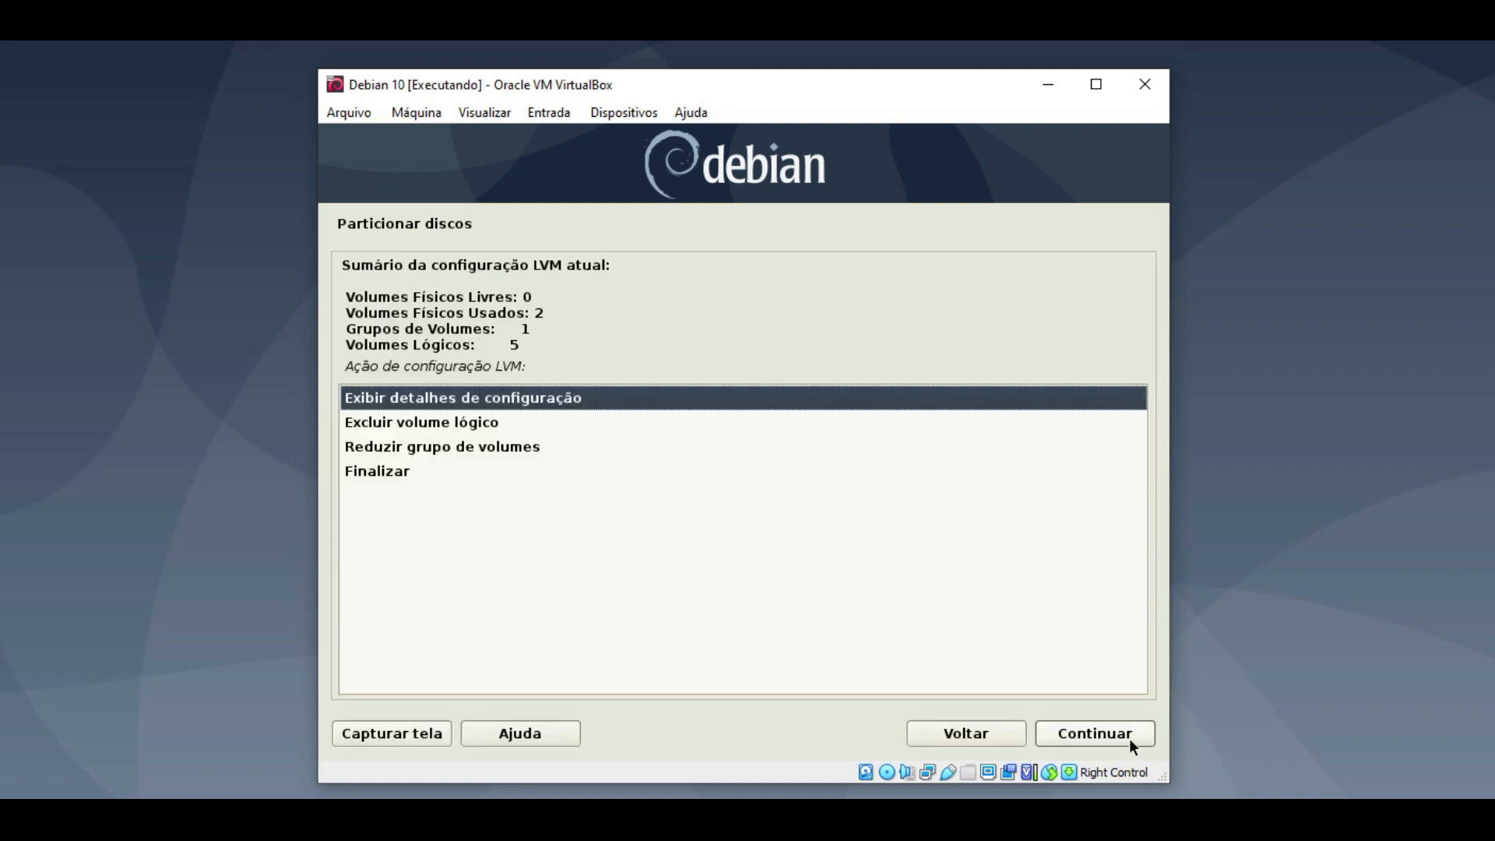
left_click_drag(529, 346, 319, 345)
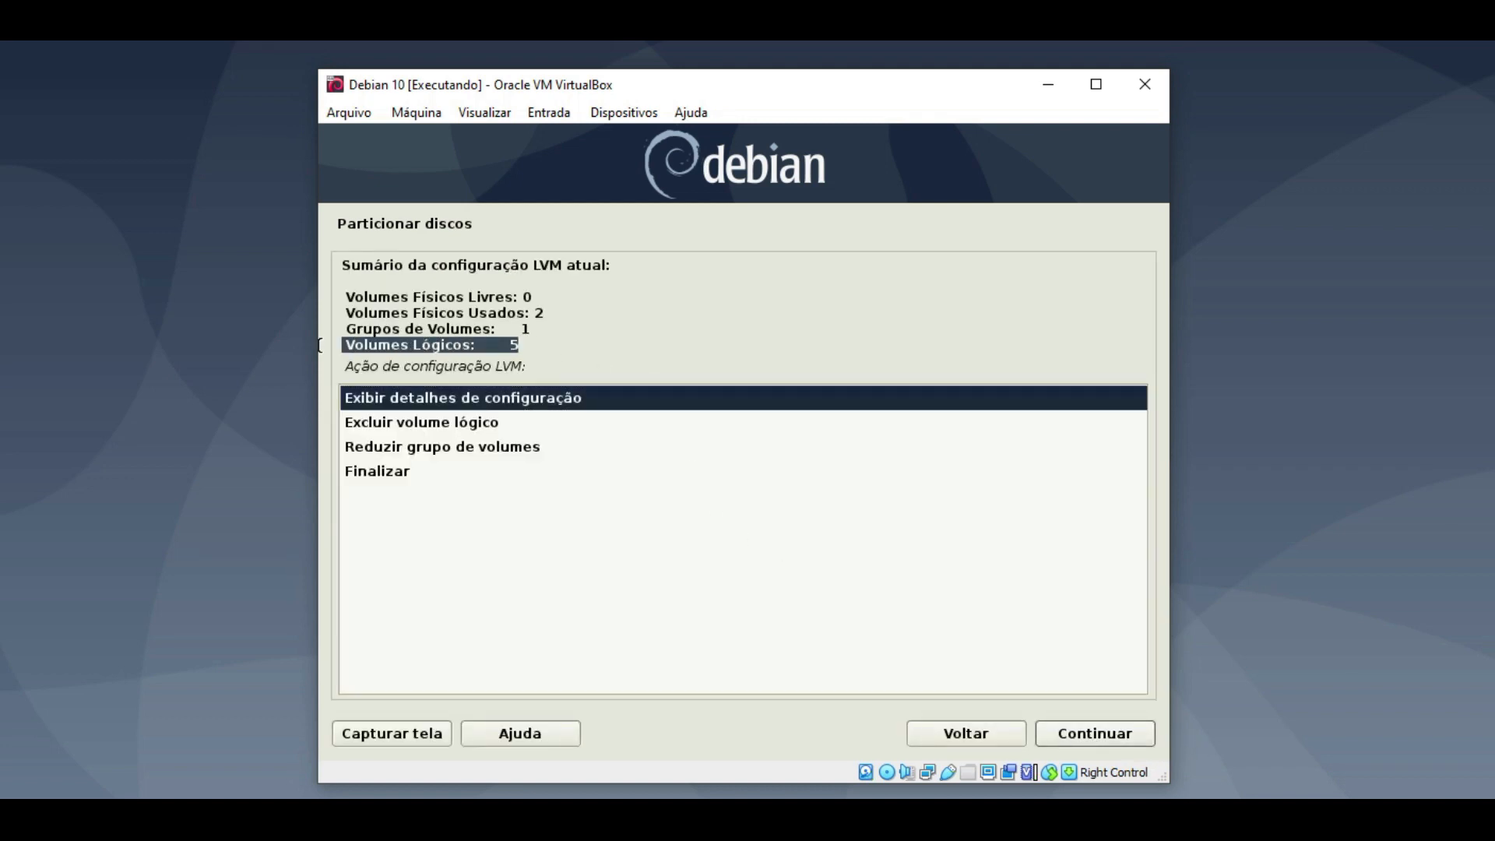
left_click_drag(533, 328, 344, 329)
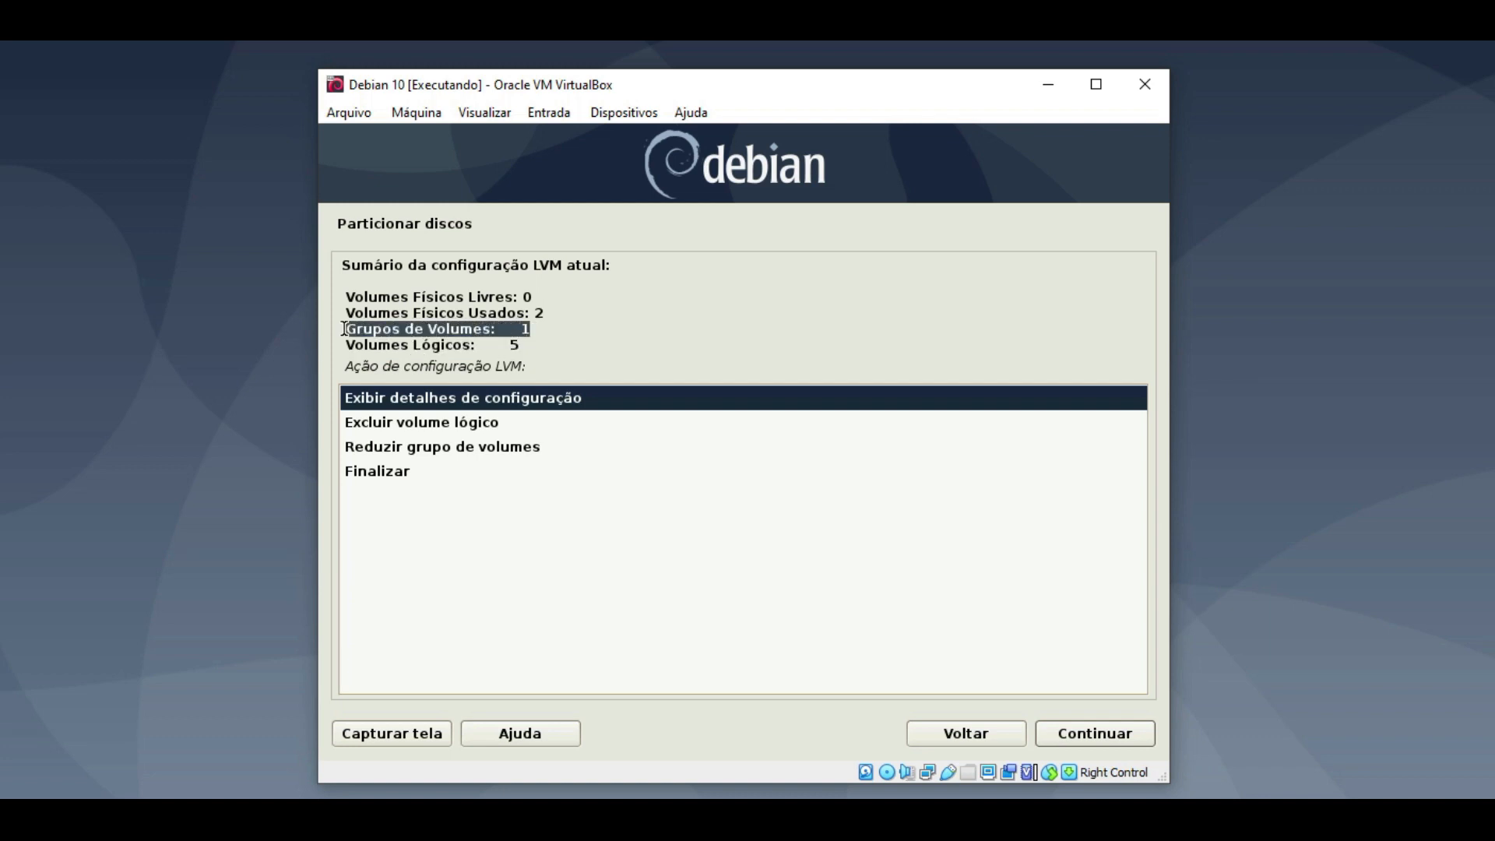
left_click_drag(520, 345, 349, 344)
left_click_drag(536, 329, 346, 328)
left_click_drag(548, 312, 345, 313)
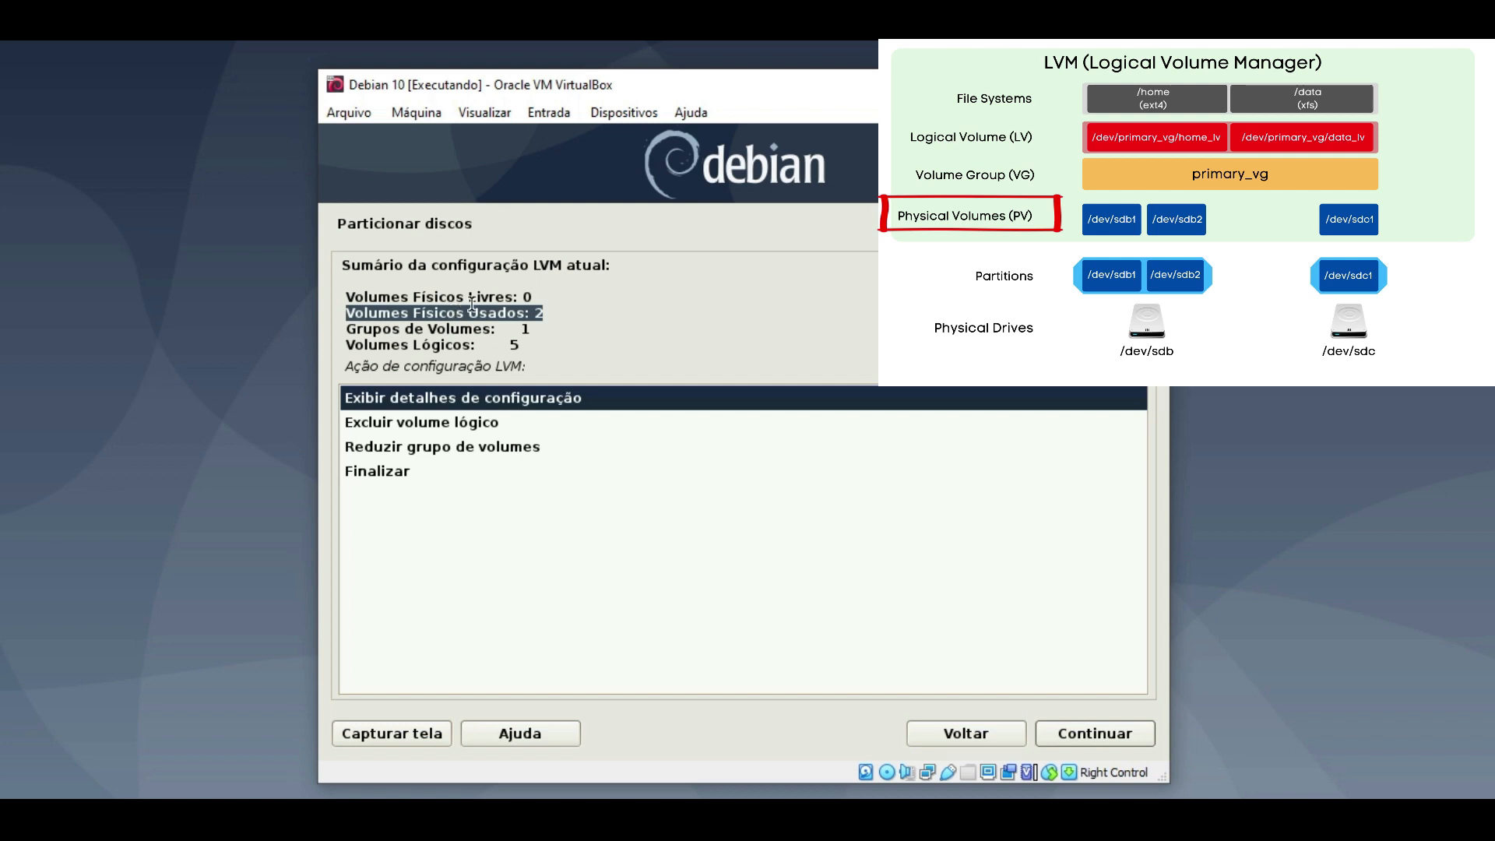
left_click(472, 300)
left_click_drag(553, 315, 280, 316)
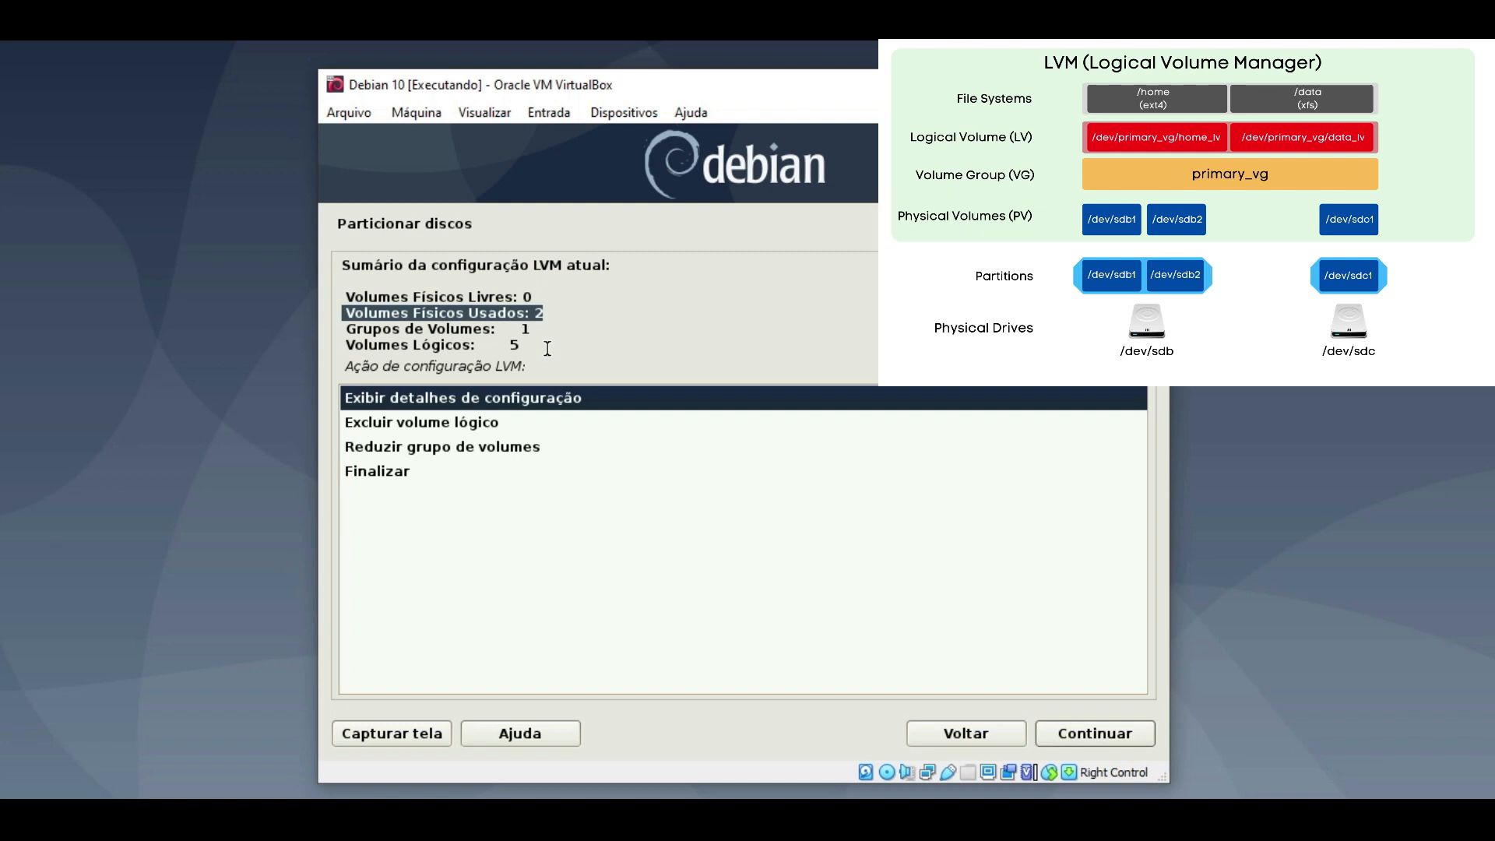
left_click_drag(533, 329, 351, 329)
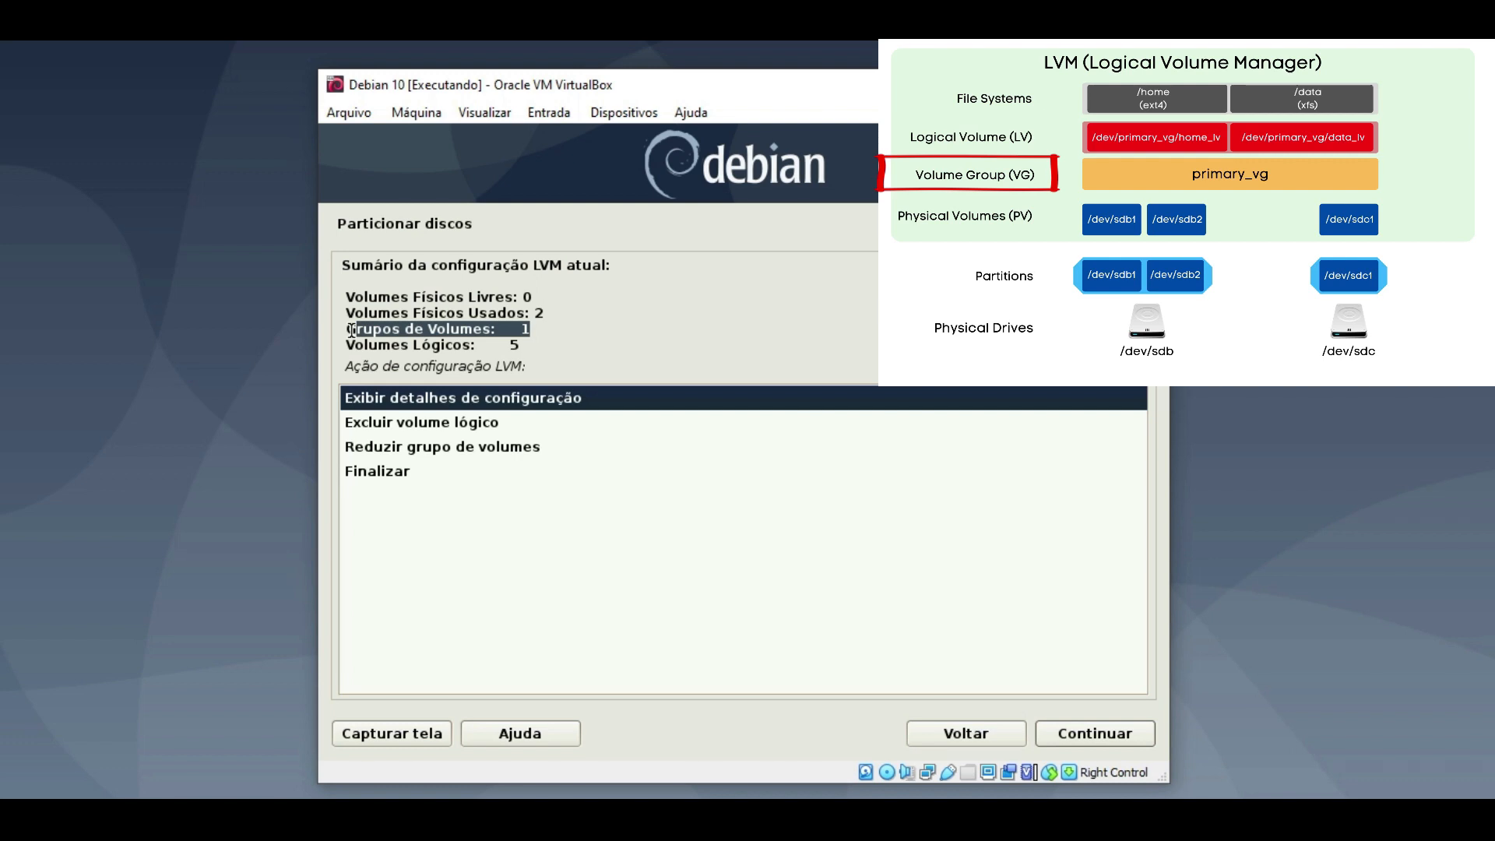
left_click_drag(534, 346, 359, 345)
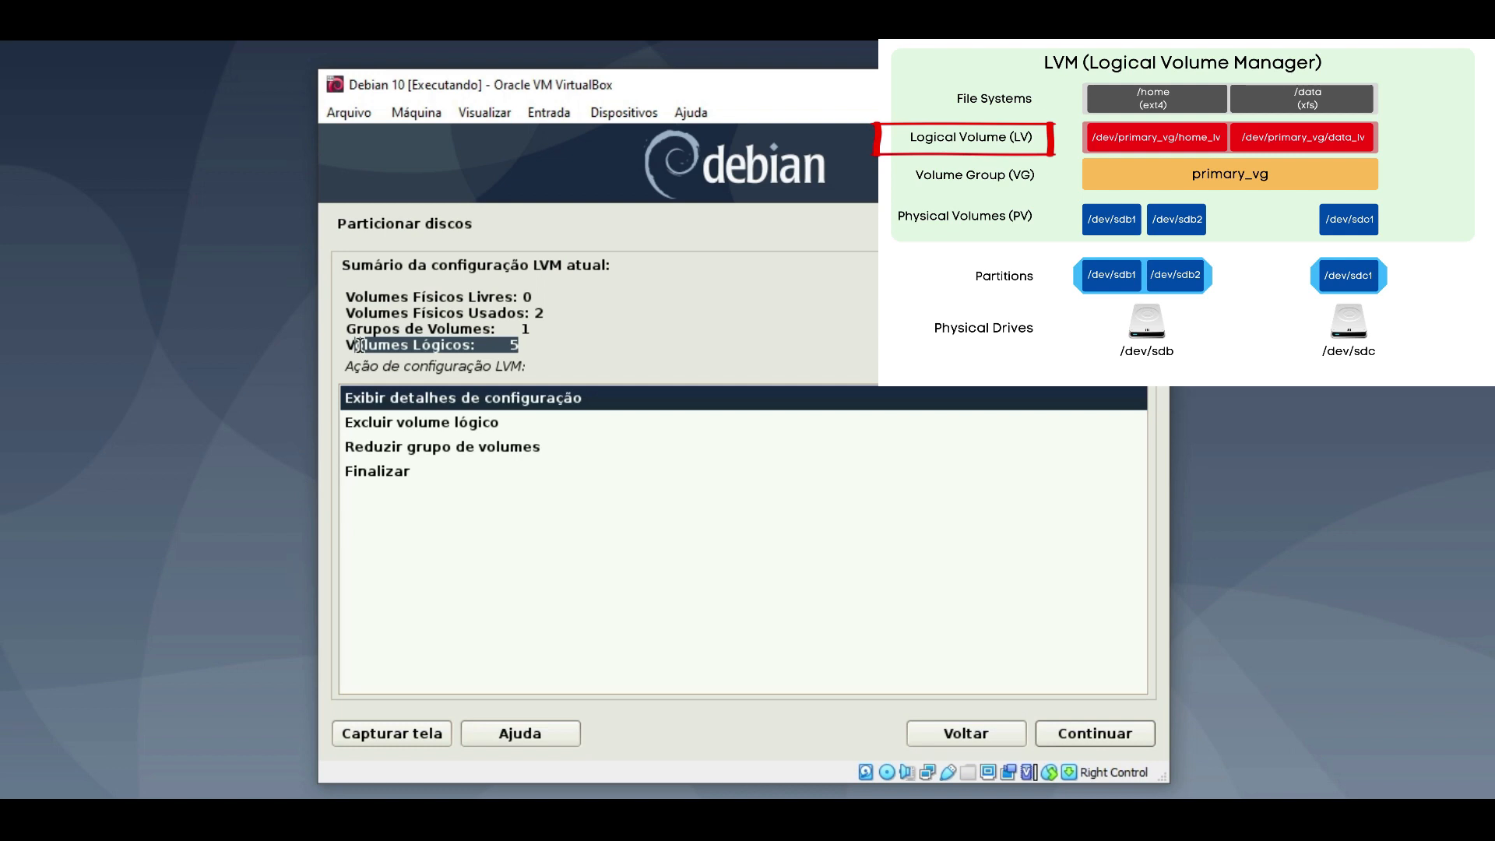
left_click(627, 361)
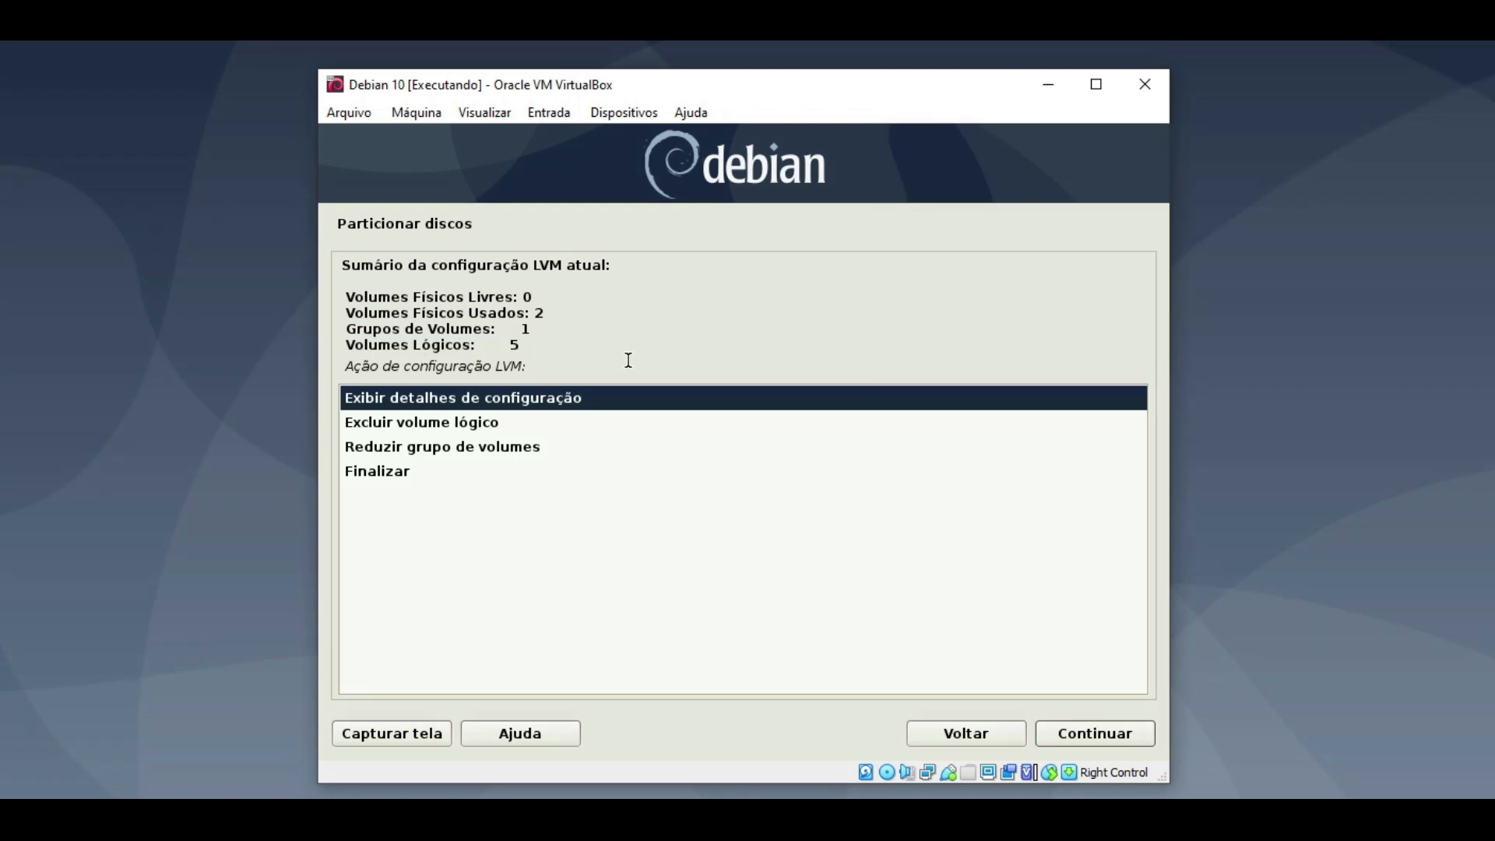
double_click(457, 399)
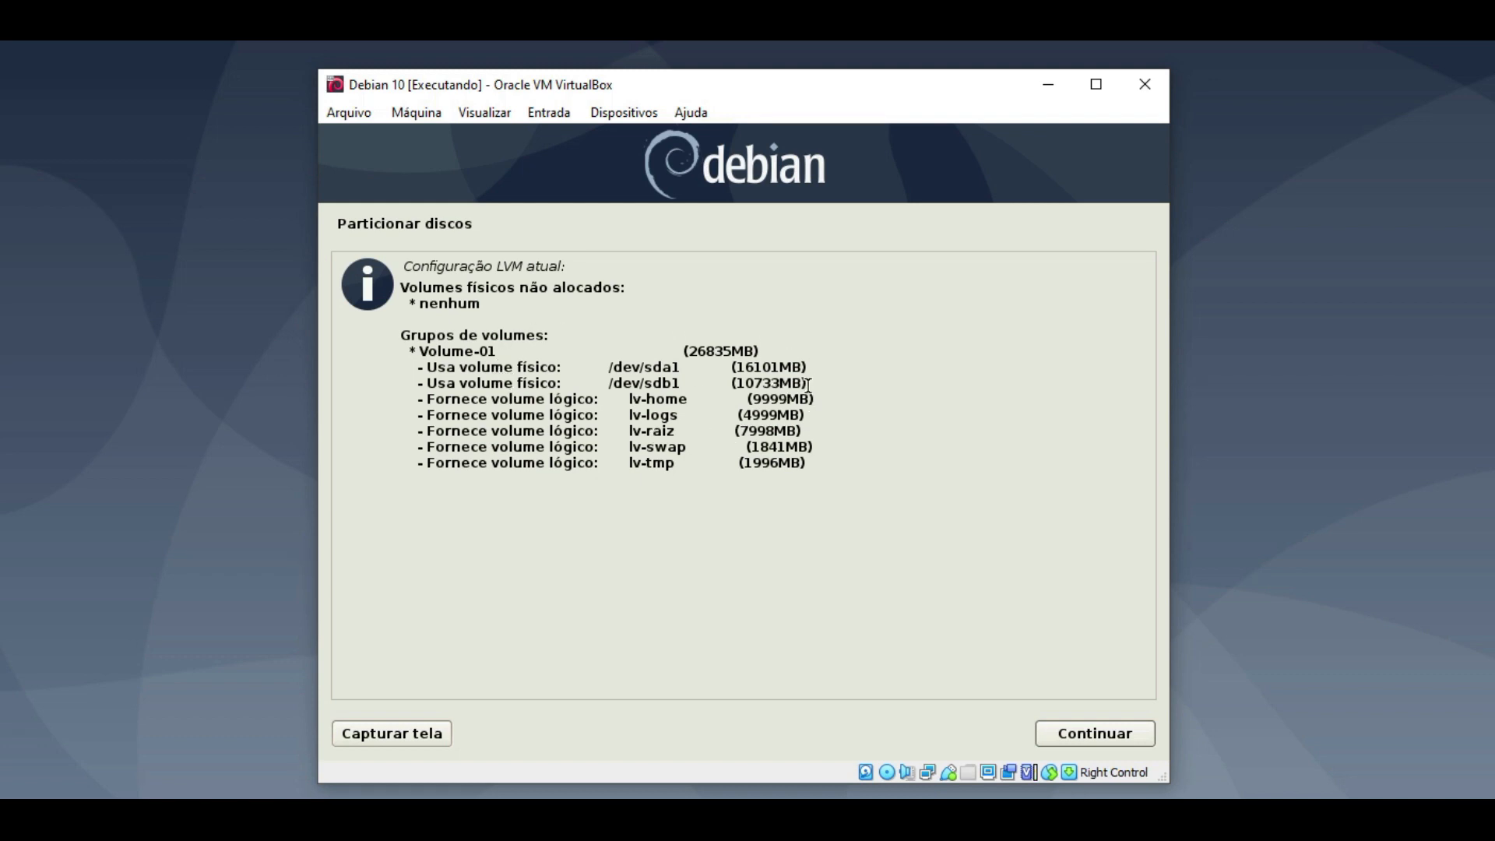
left_click_drag(419, 350, 759, 351)
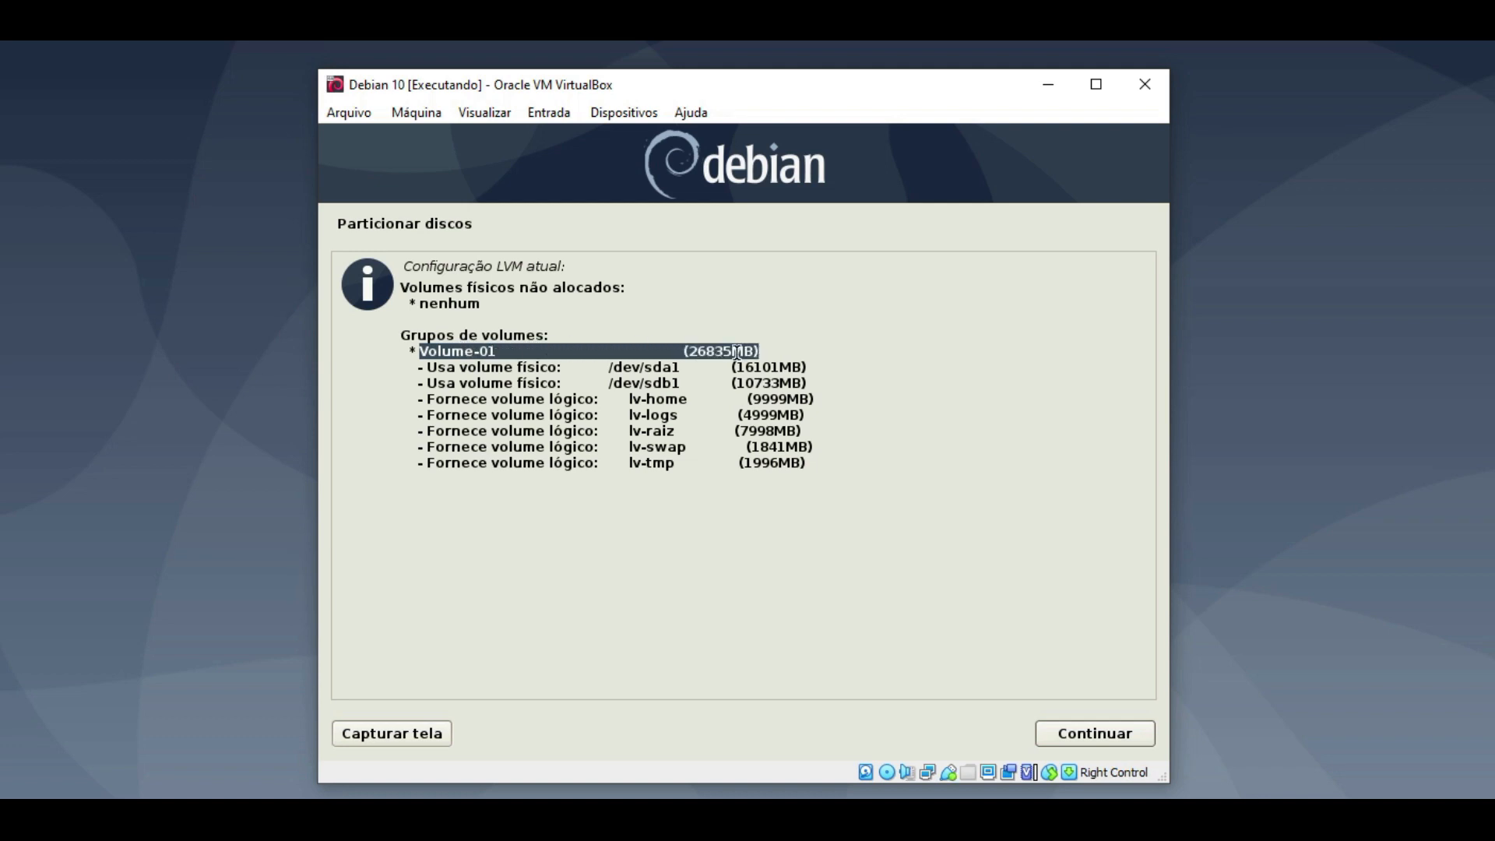
left_click_drag(813, 382, 833, 467)
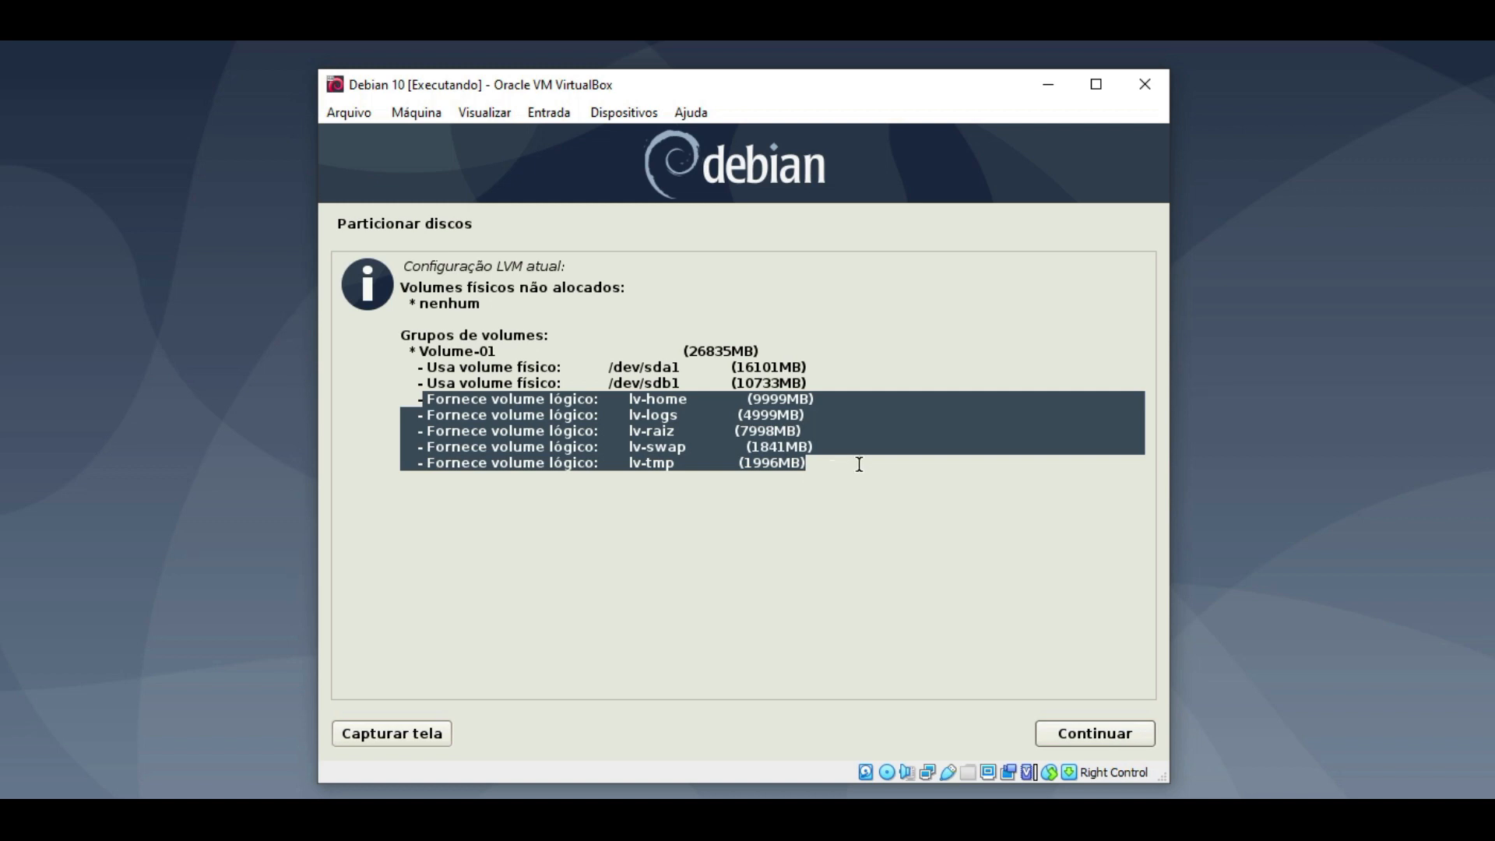
left_click(1063, 730)
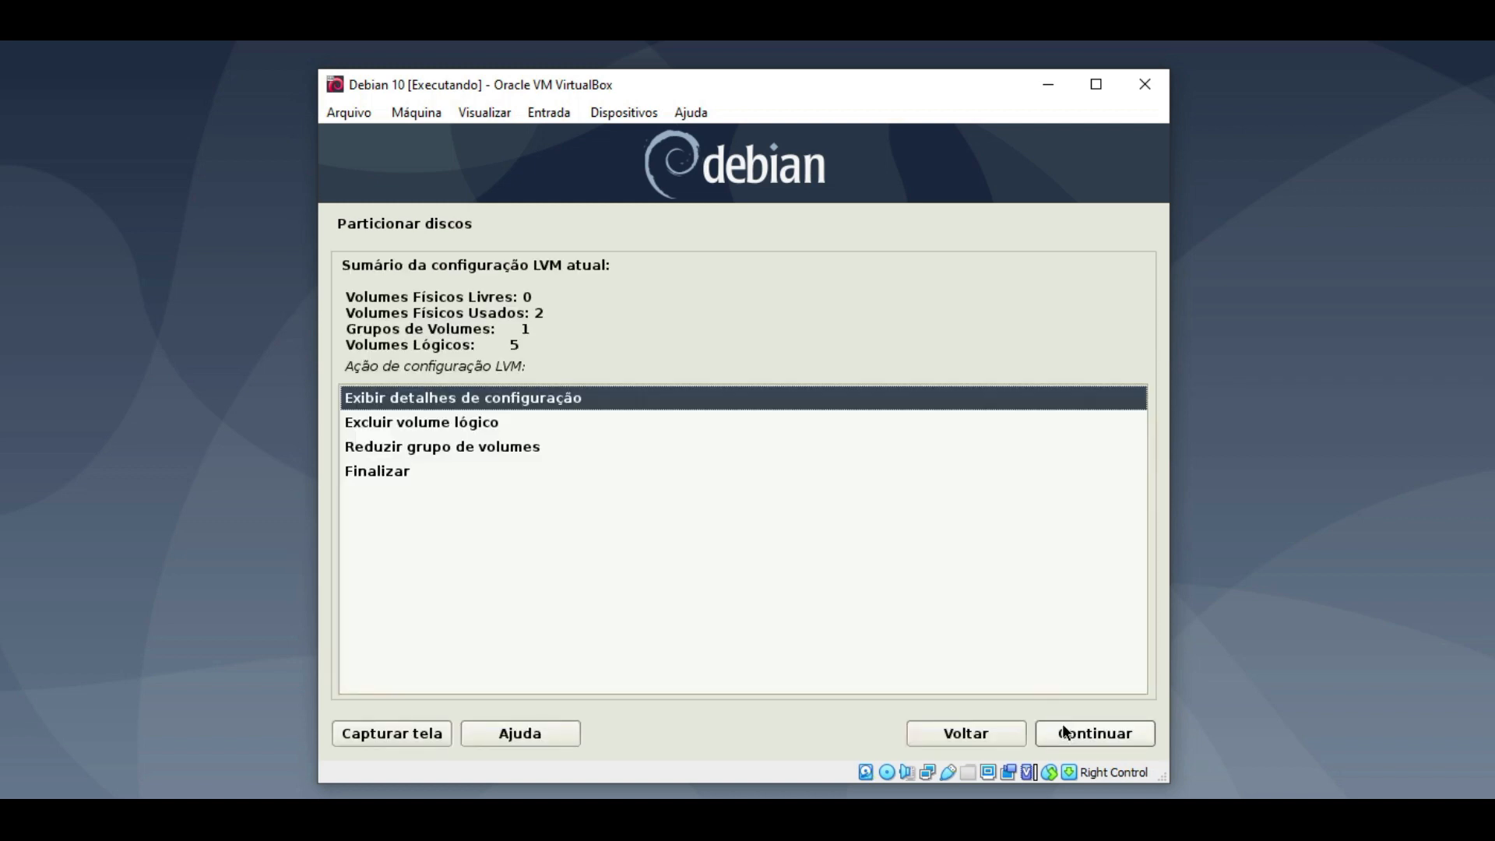
double_click(381, 472)
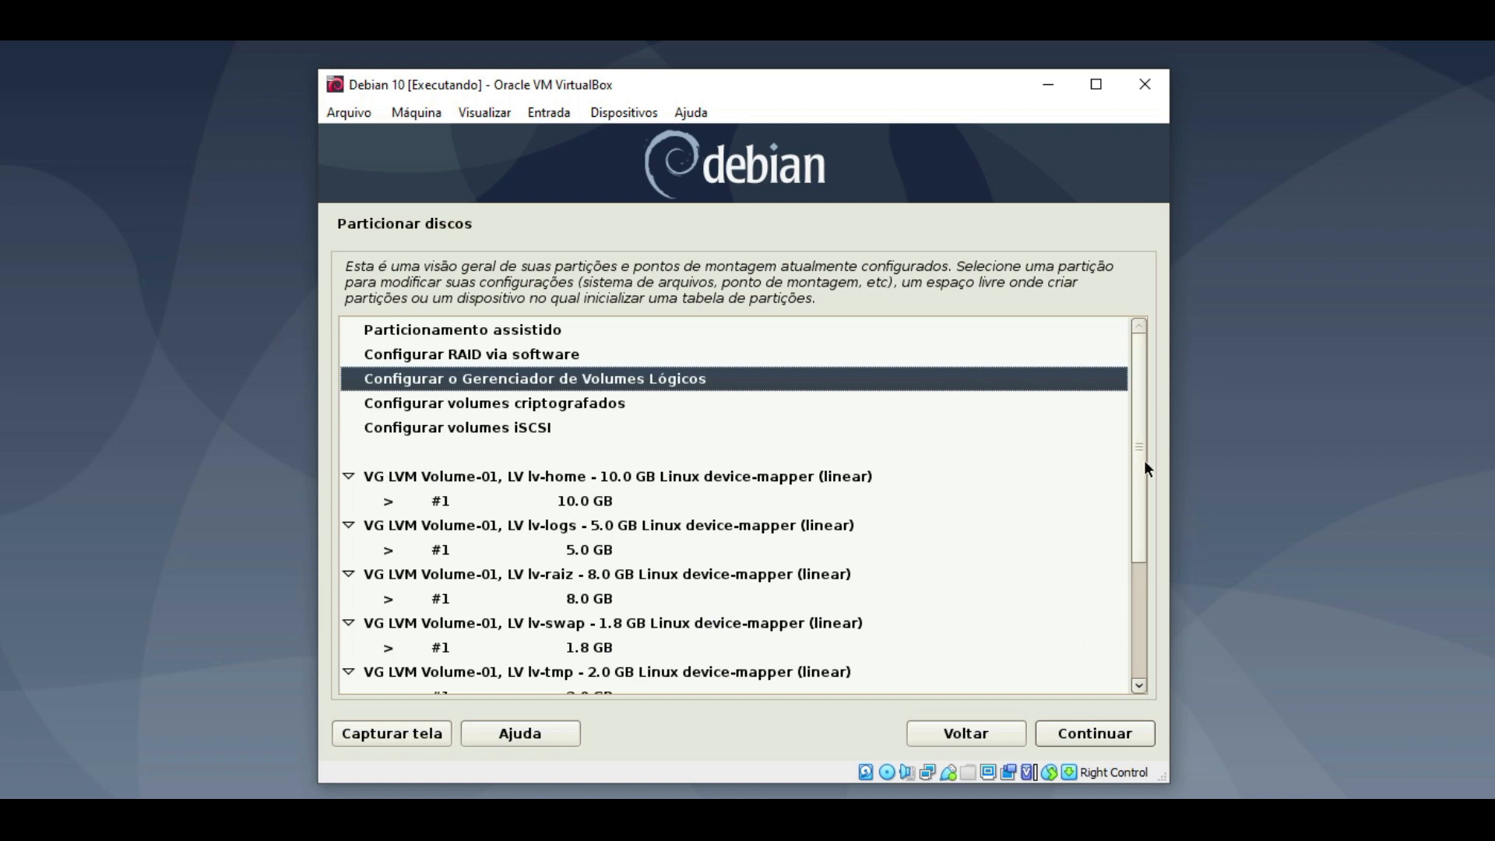
left_click_drag(1134, 544, 1136, 619)
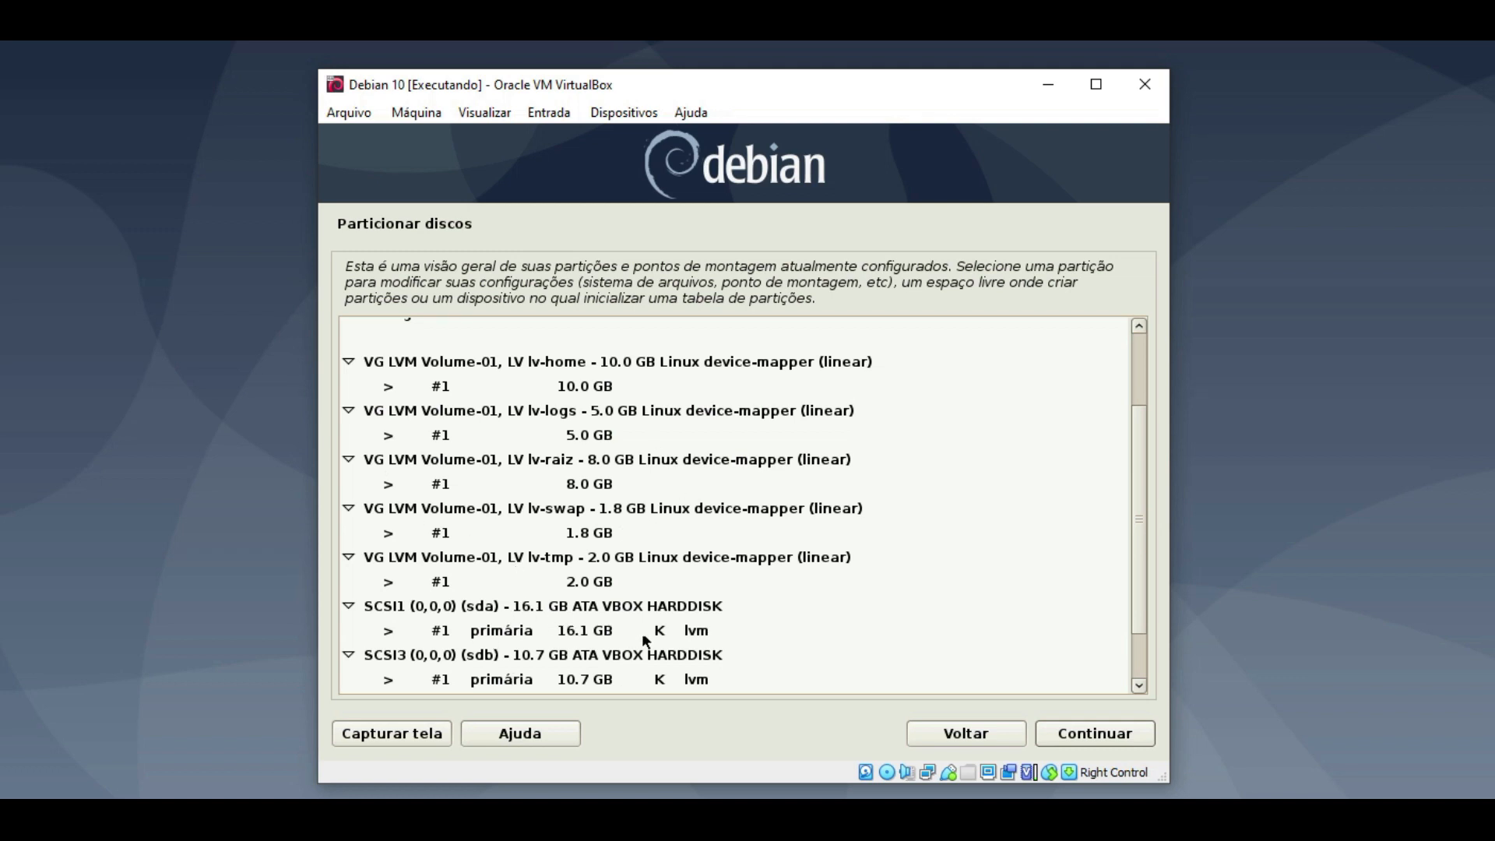
left_click(713, 630)
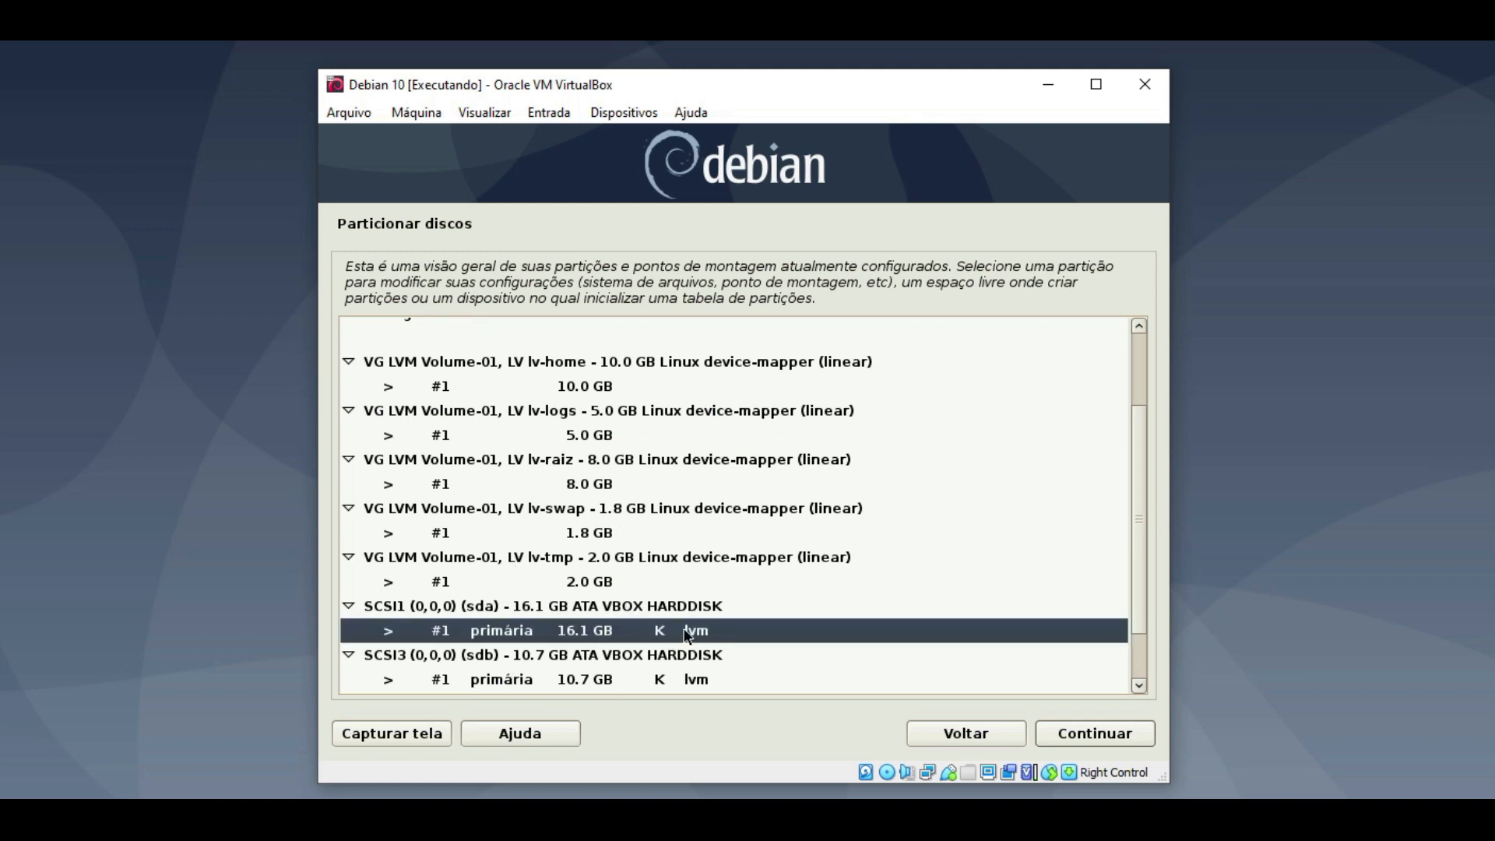
left_click(703, 680)
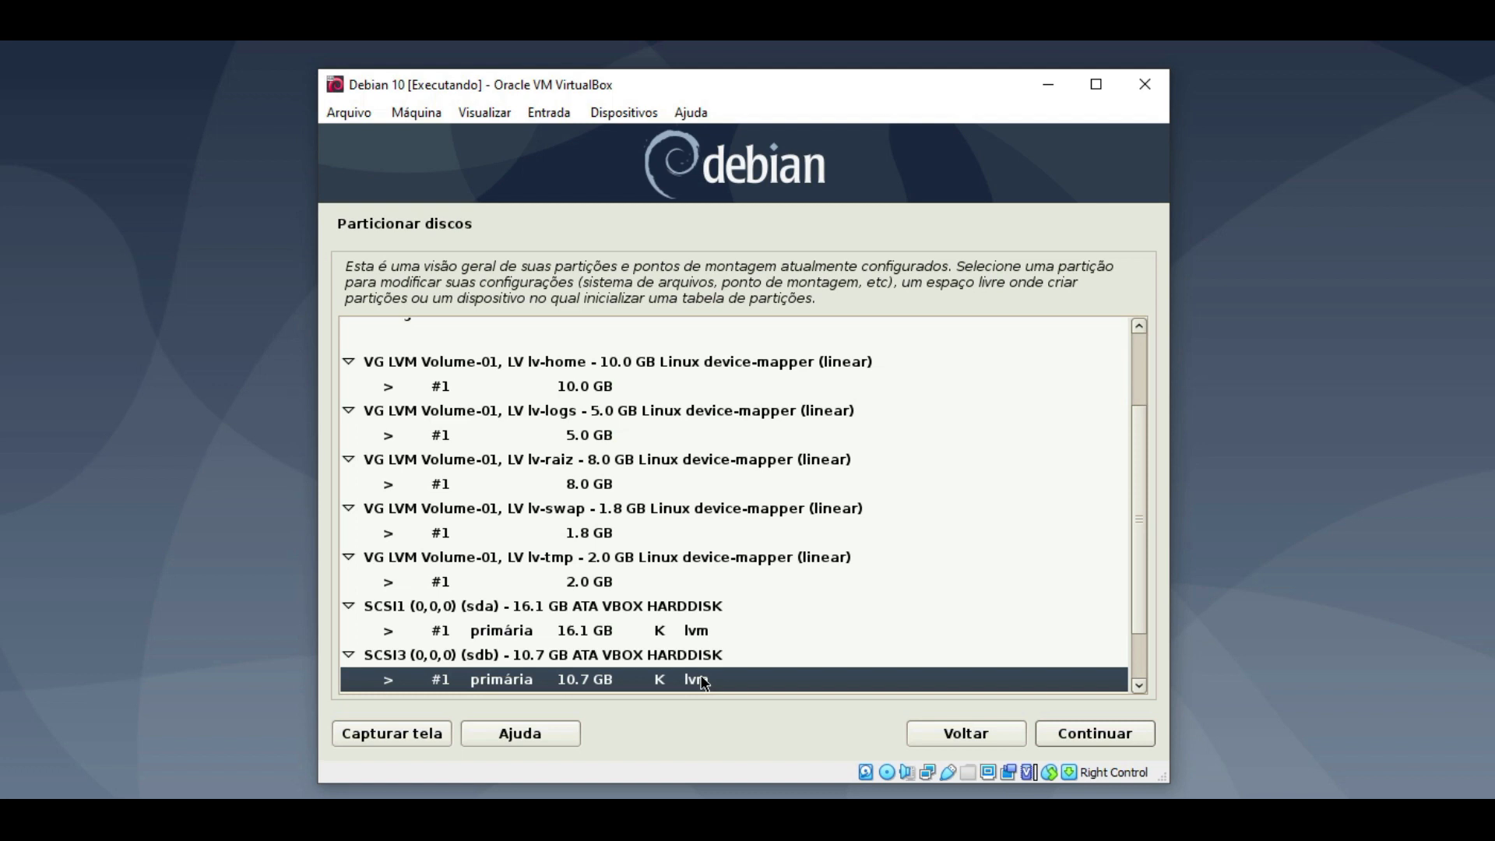
left_click_drag(1132, 567, 1134, 539)
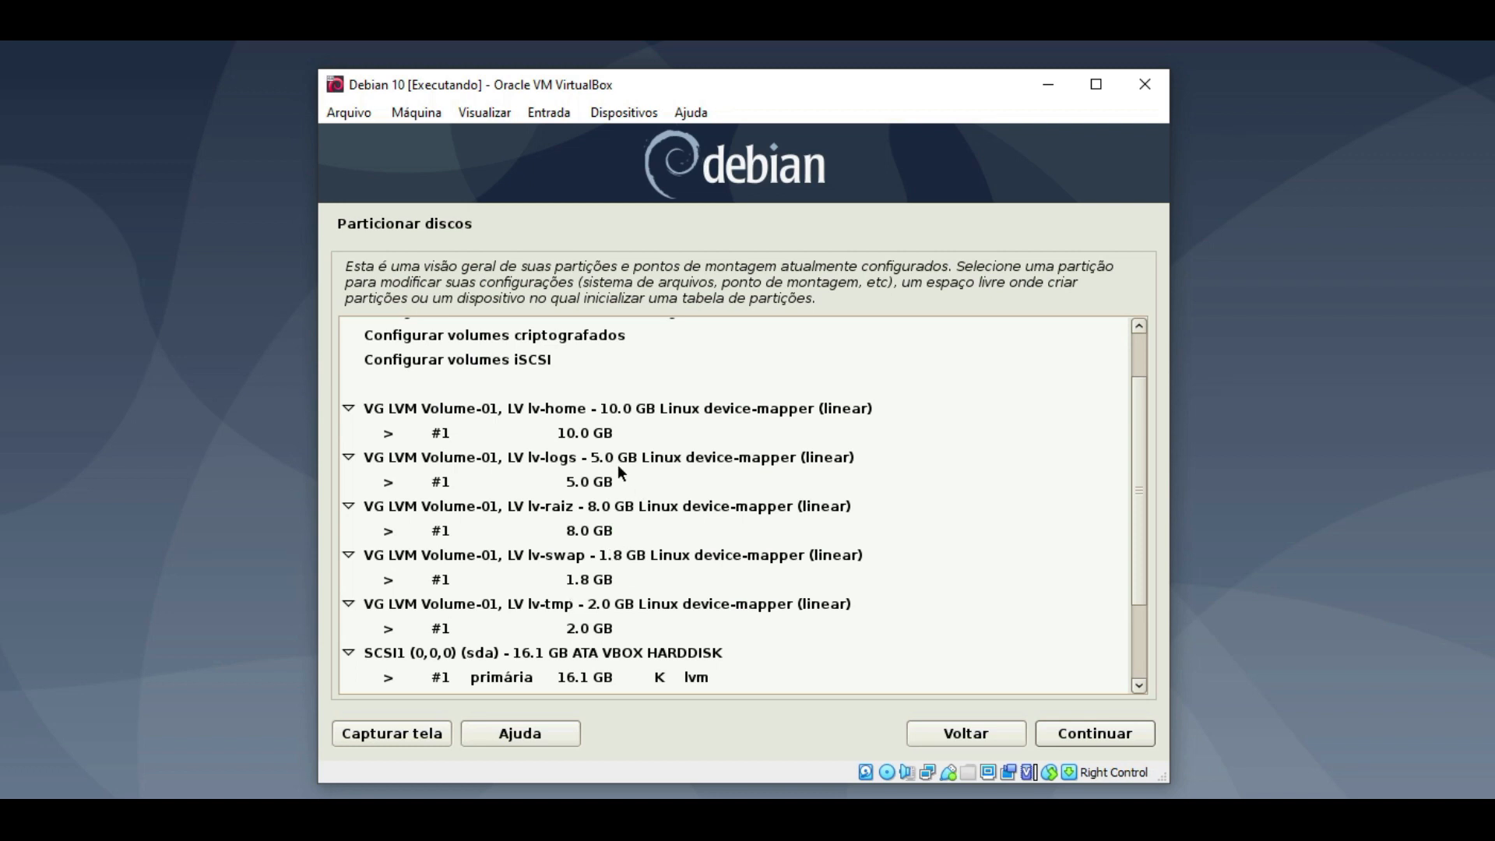
left_click(581, 428)
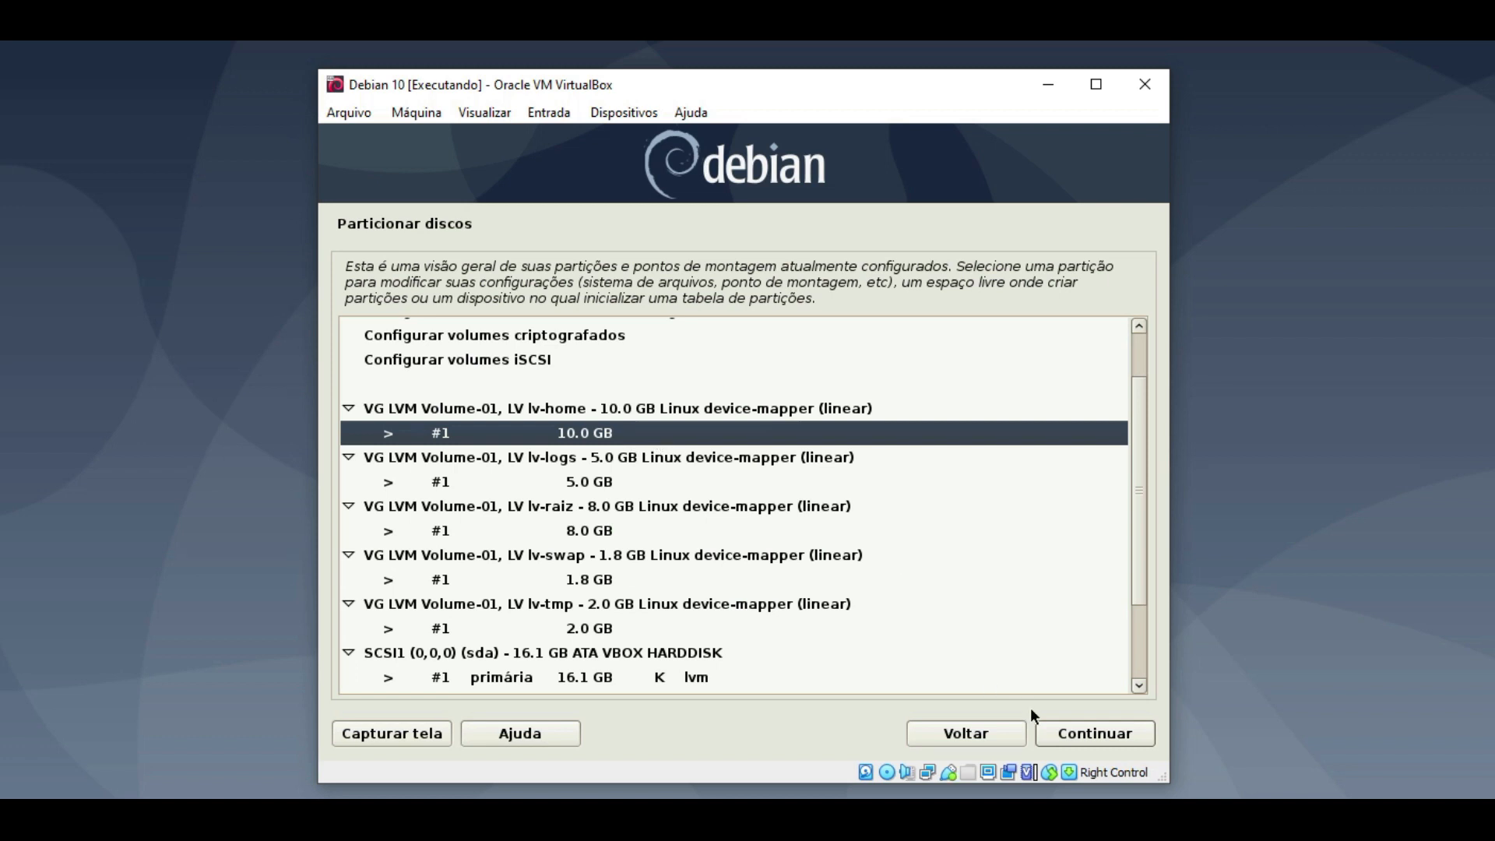
- Set lv-home's 10.0 GB partition to ext4 with mount point /home
left_click(1080, 732)
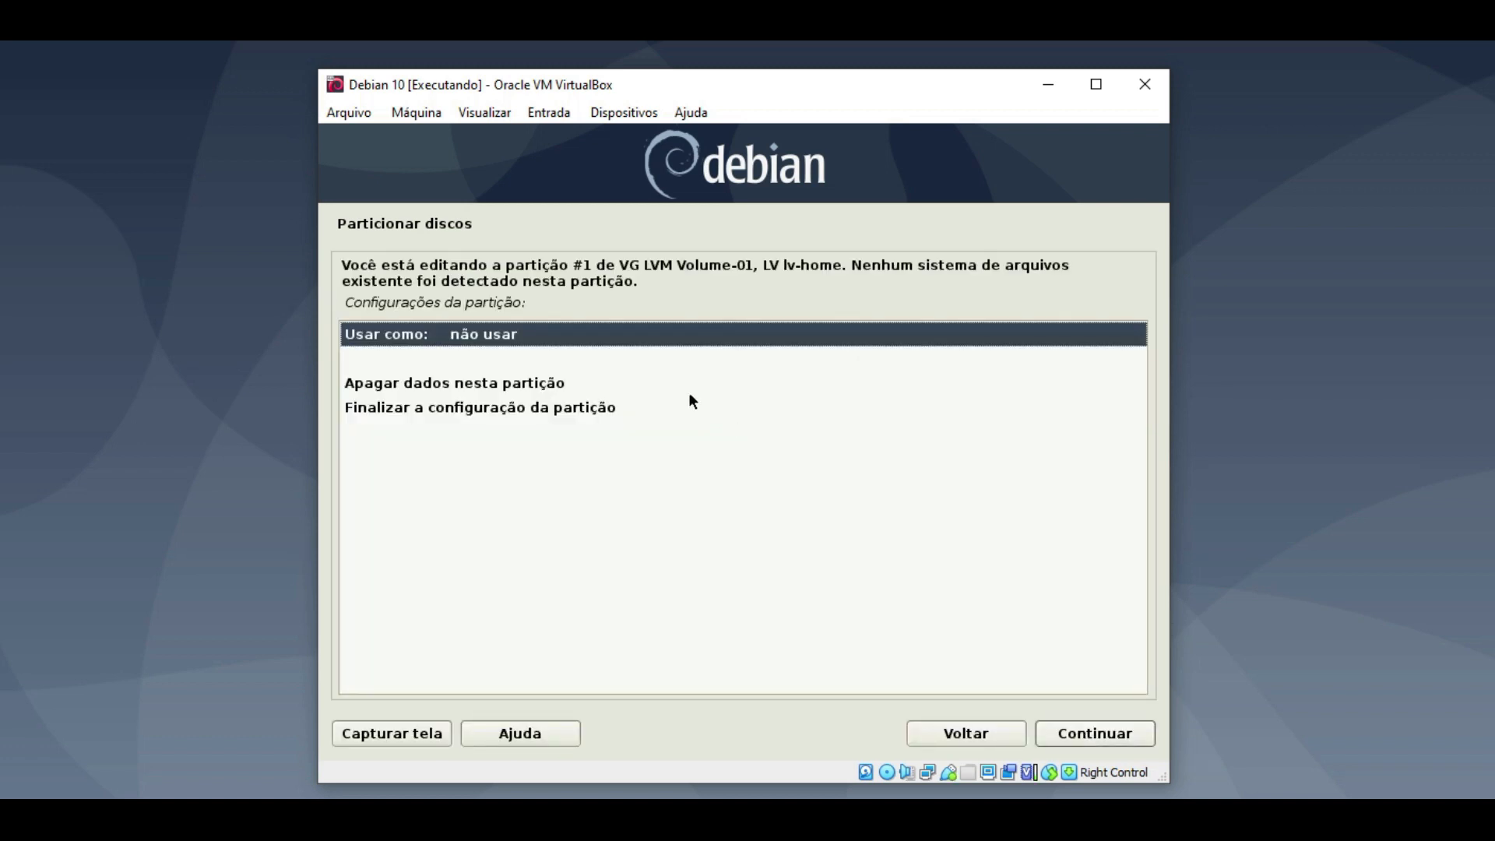
double_click(494, 338)
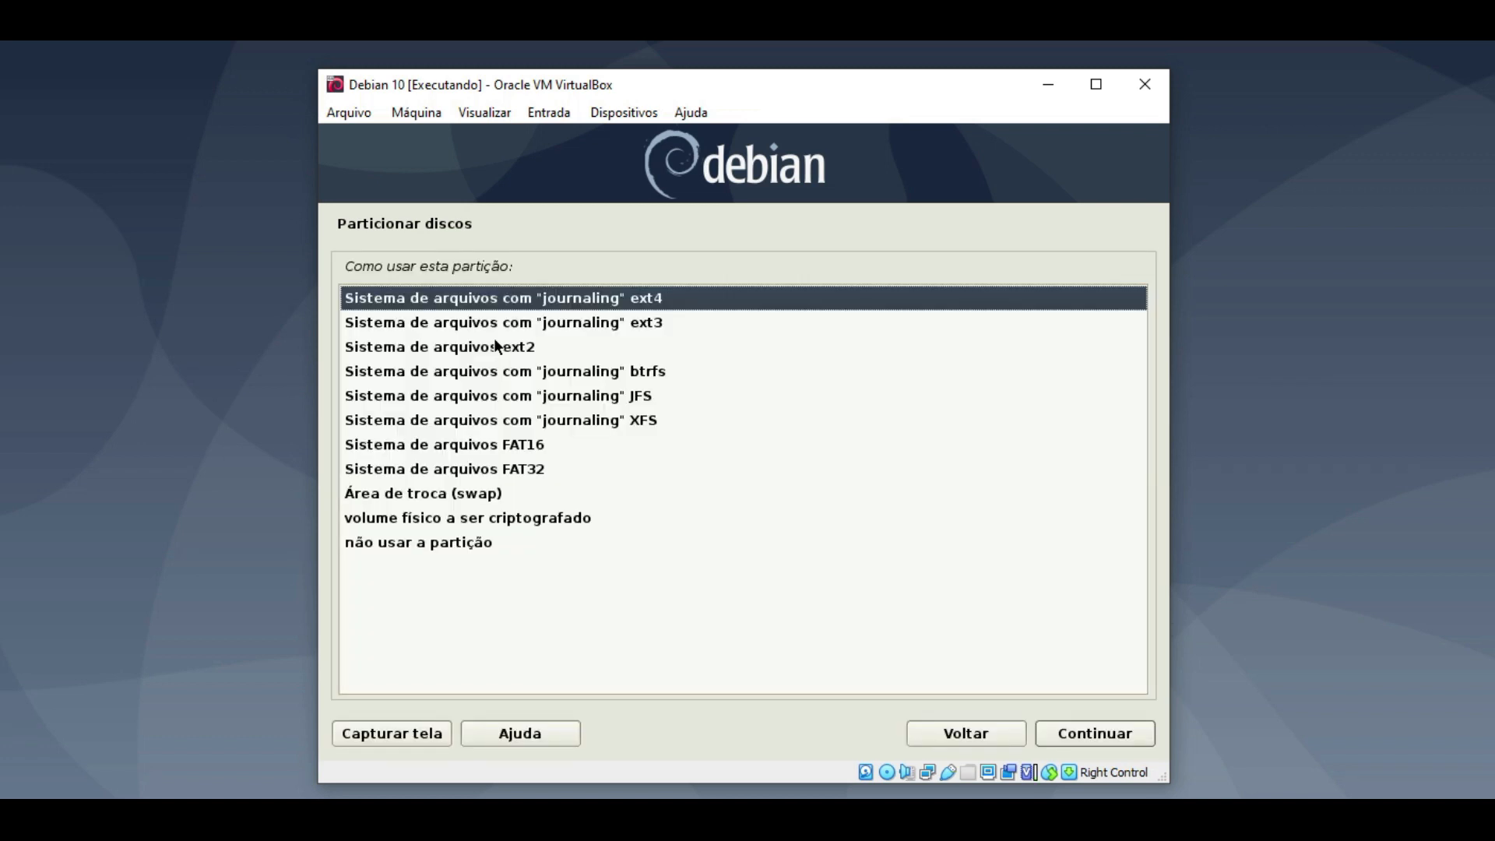
double_click(640, 306)
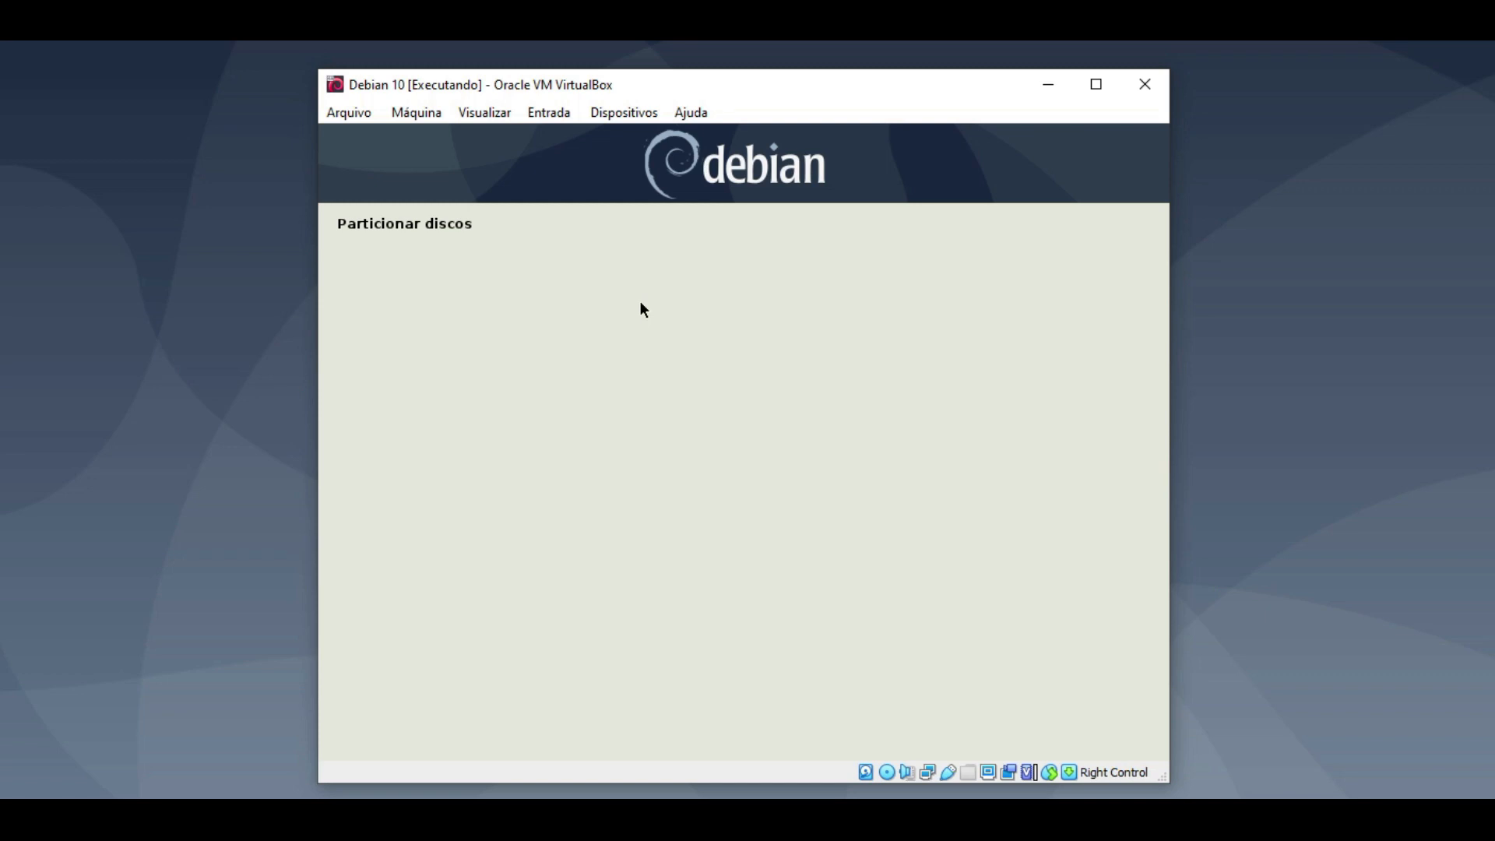
double_click(427, 381)
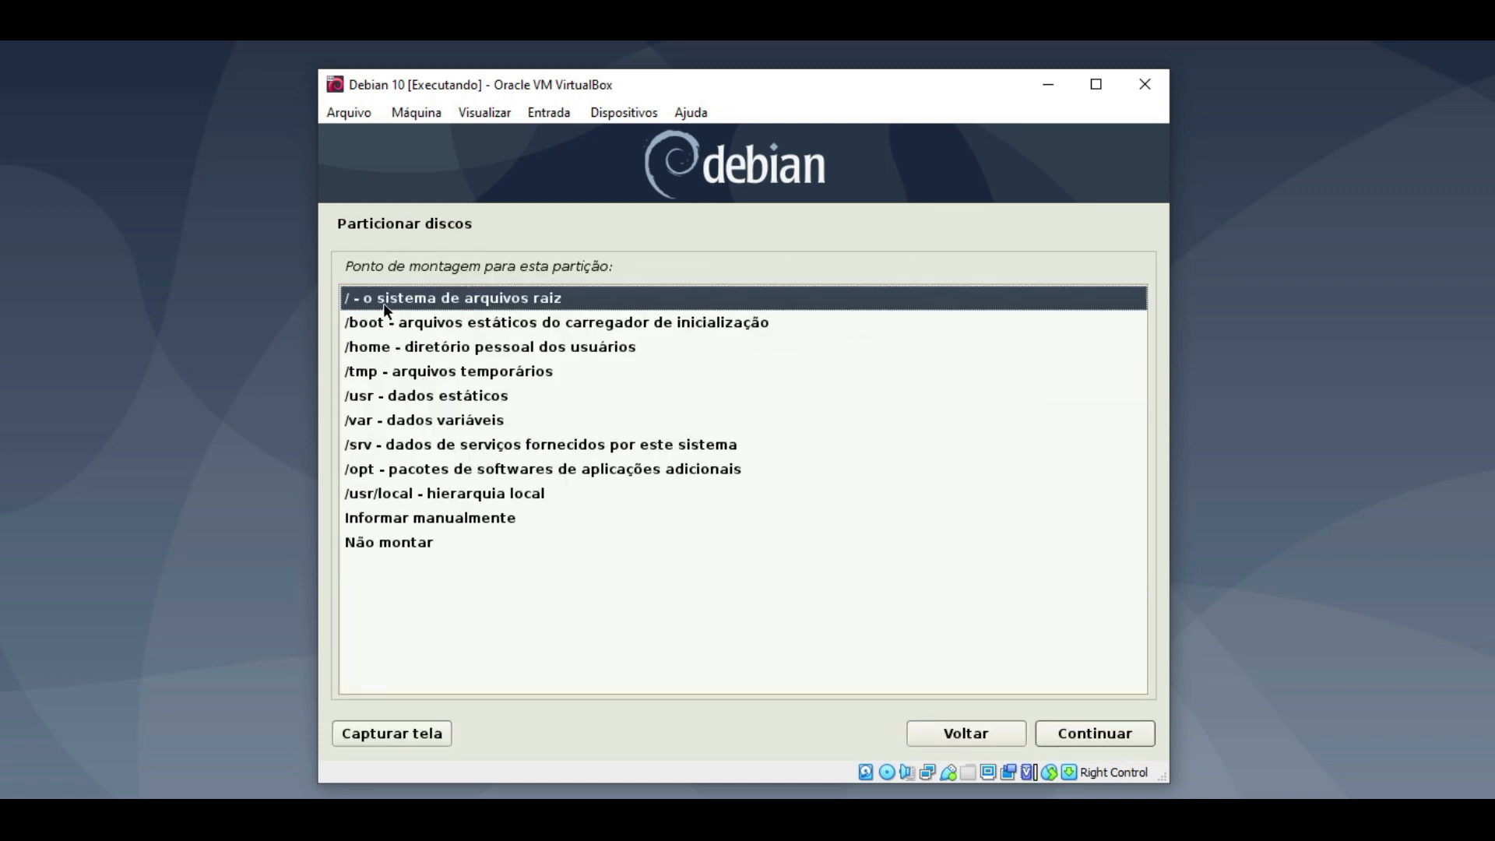
double_click(382, 352)
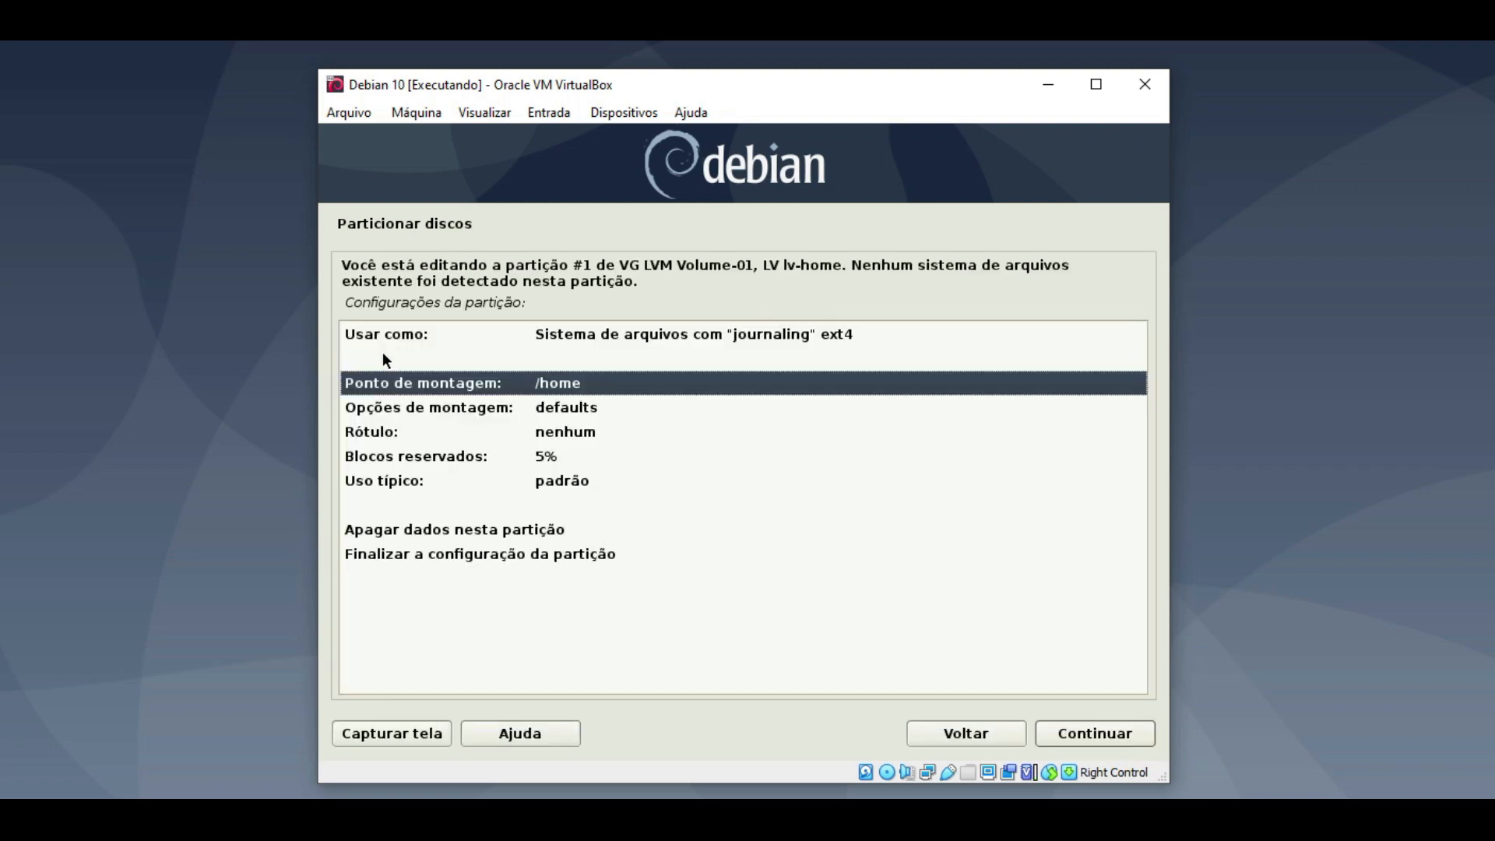
double_click(520, 557)
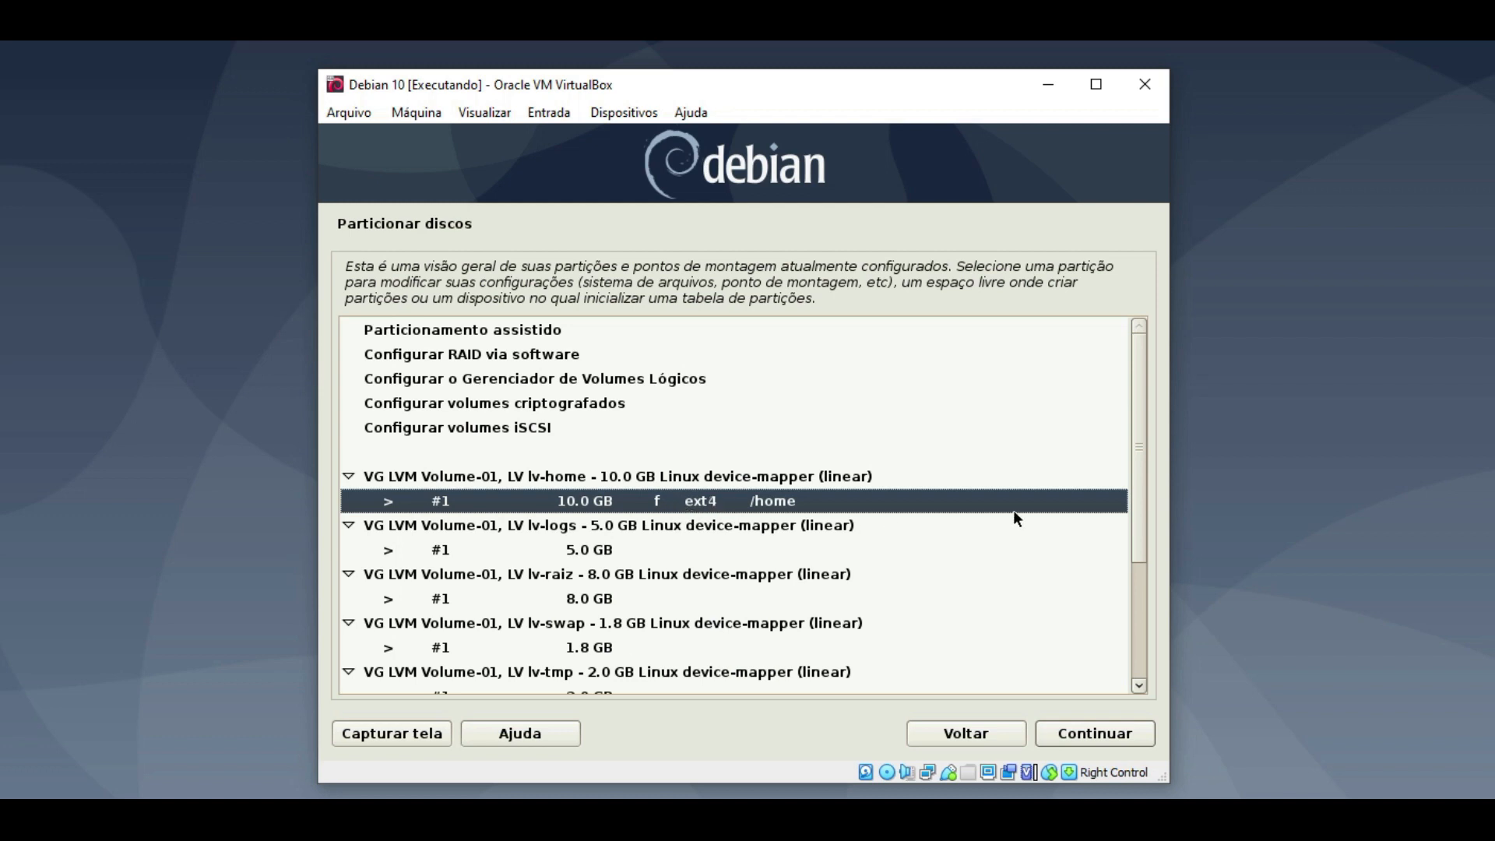
scroll(1141, 507, "down", 3)
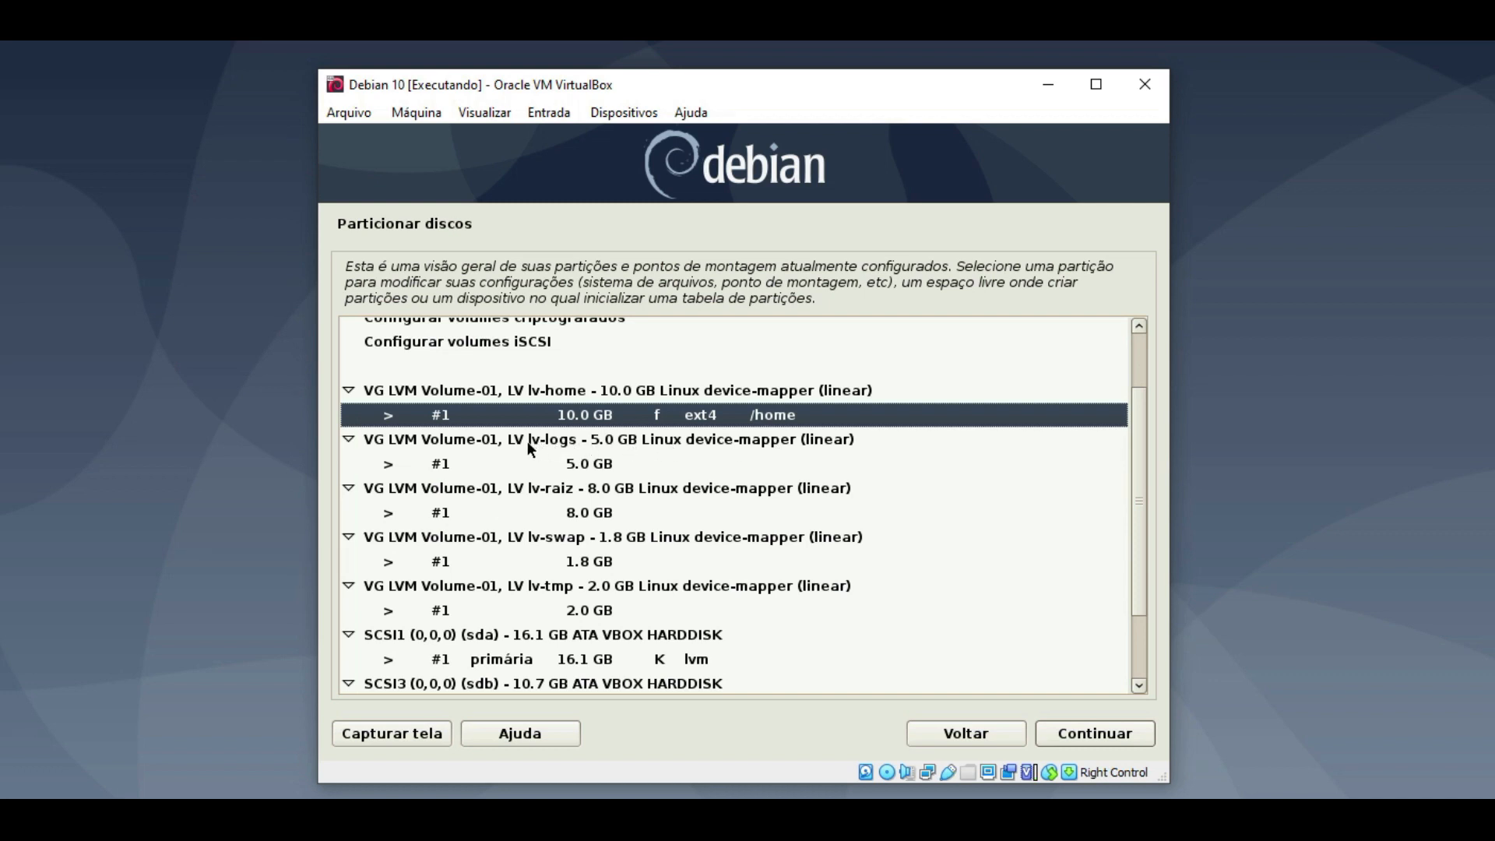
- Set the 5.0 GB lv-logs volume to use the ext4 filesystem
left_click(593, 464)
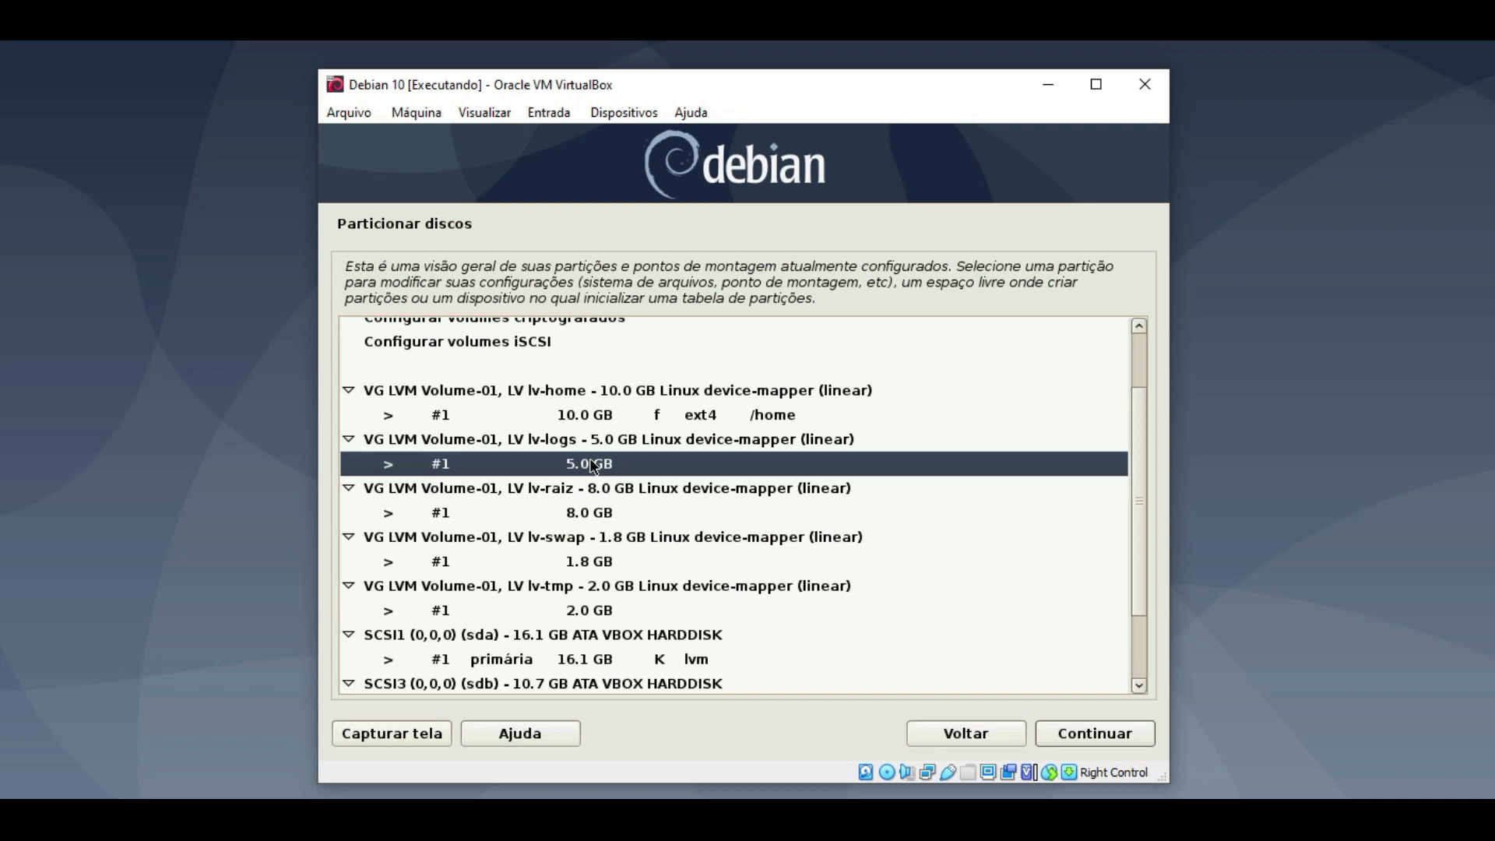
left_click(1104, 737)
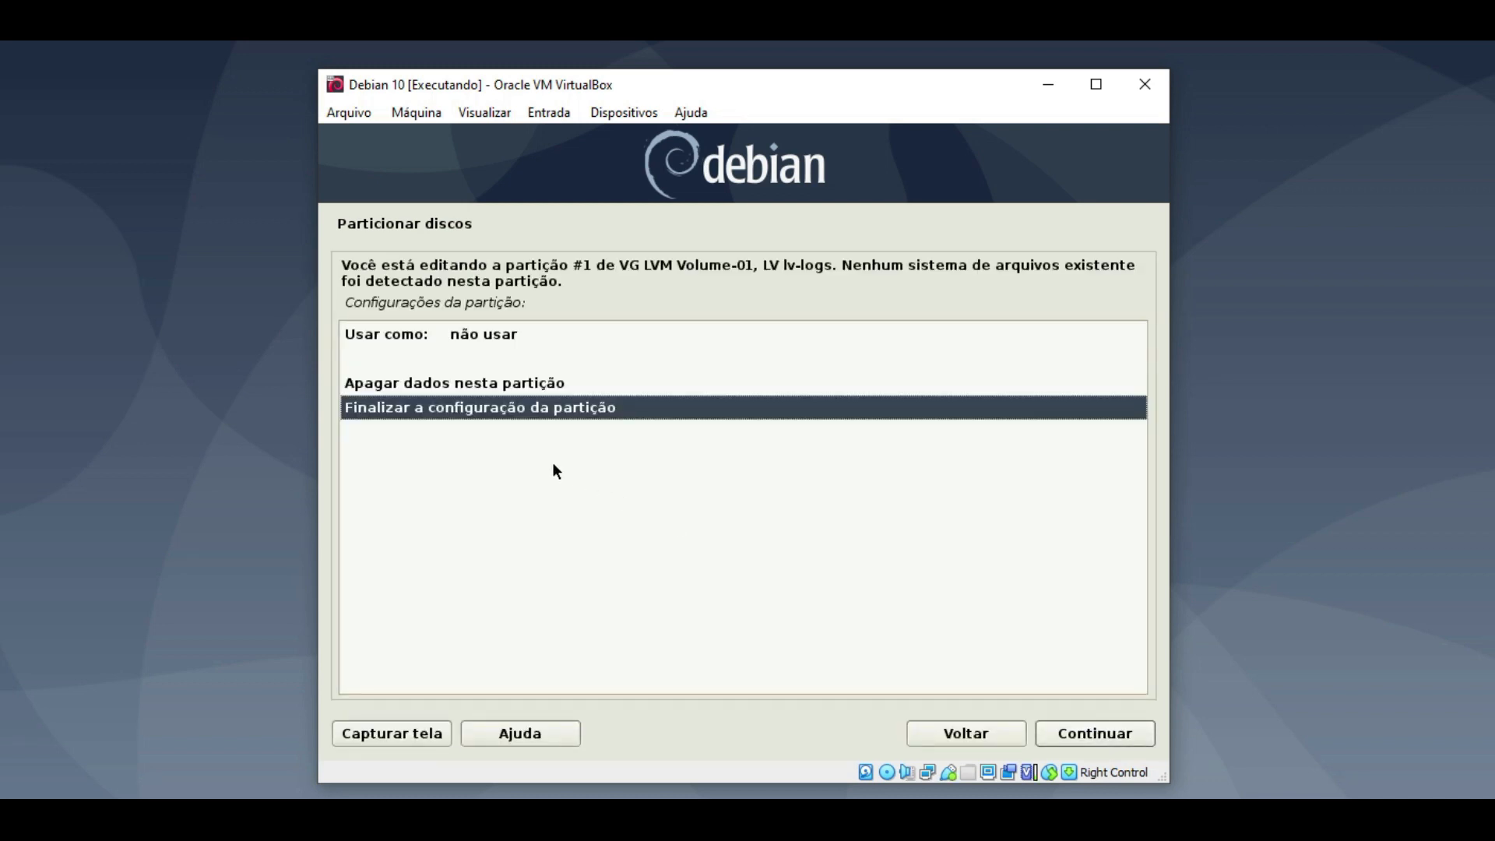
double_click(454, 340)
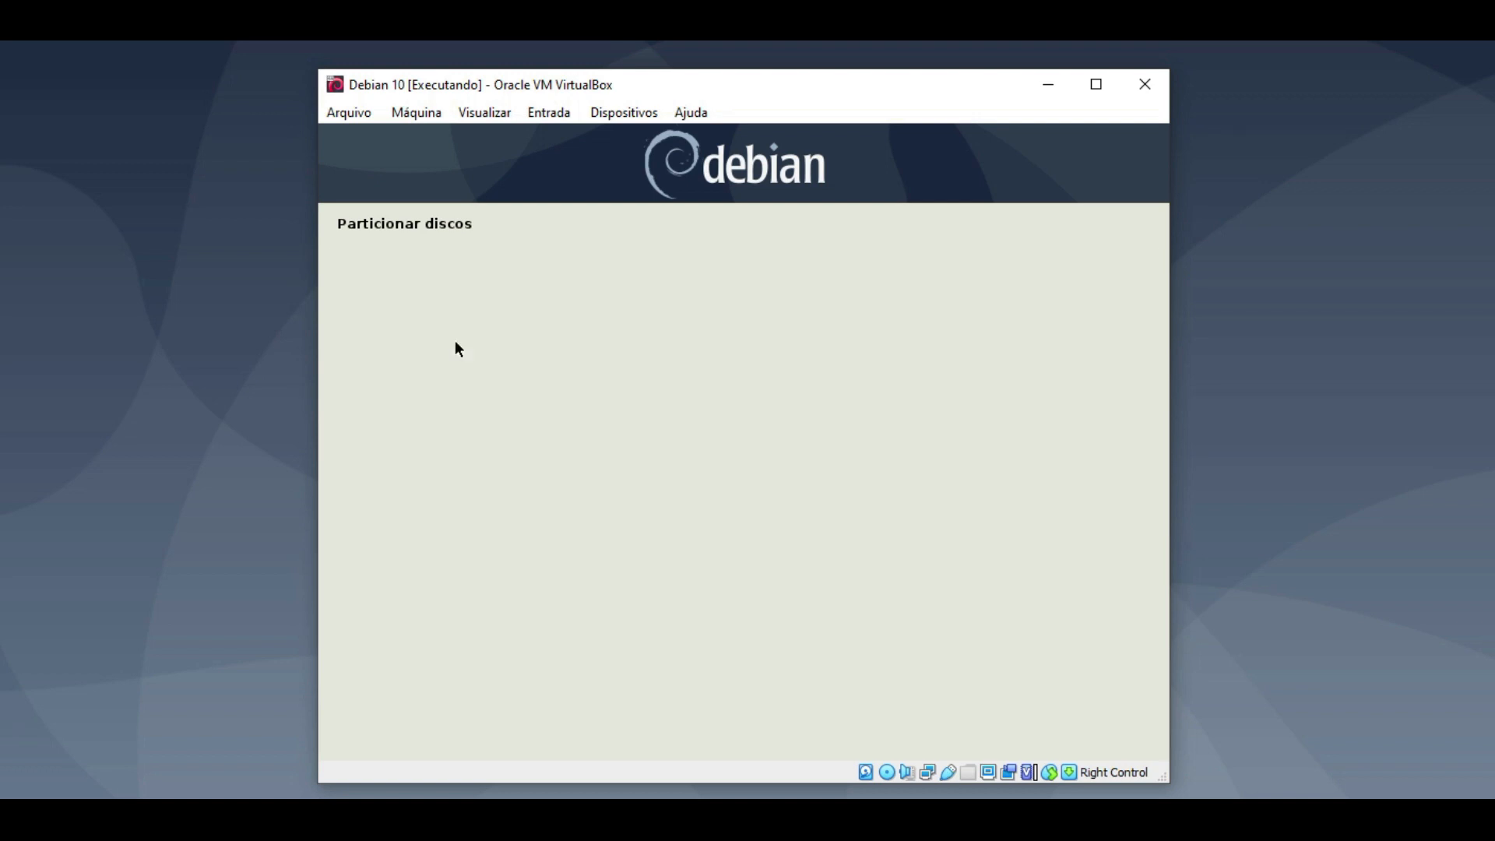
double_click(613, 297)
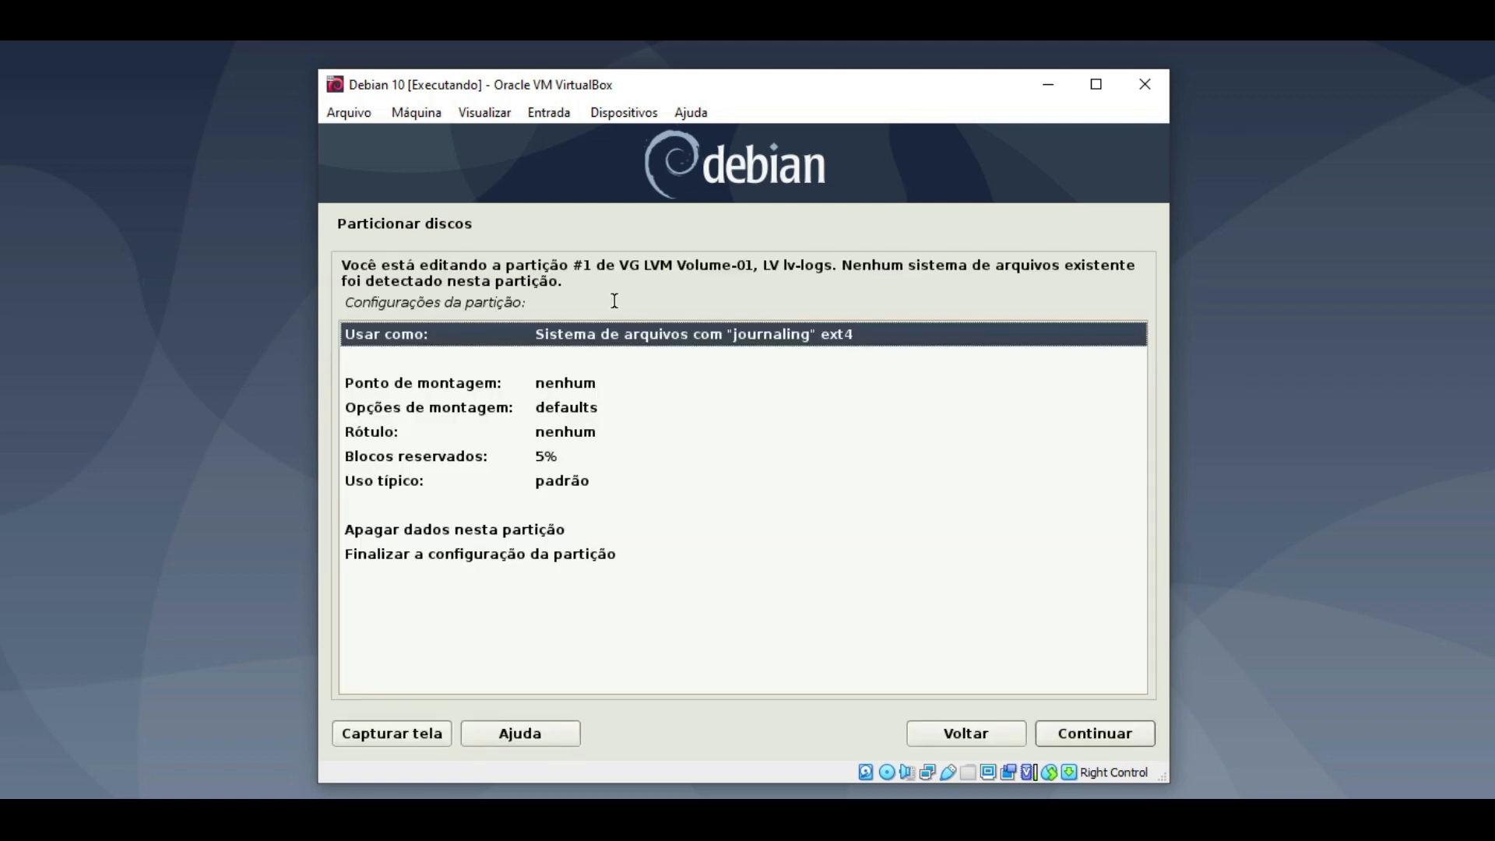
- Enter /var/log manually as the lv-logs mount point and finish its configuration
double_click(501, 383)
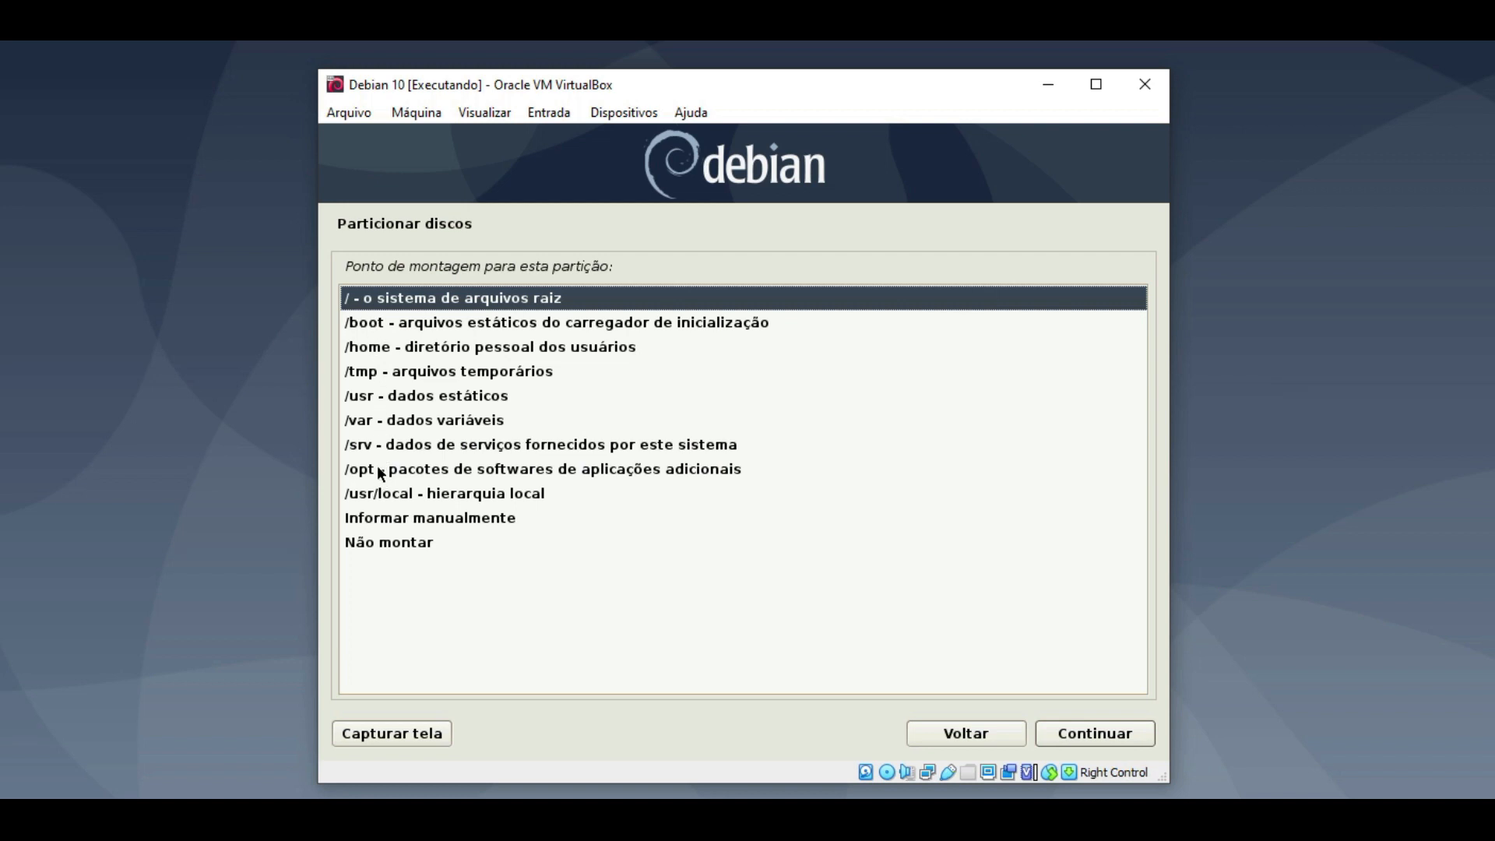
left_click(433, 520)
left_click(433, 520)
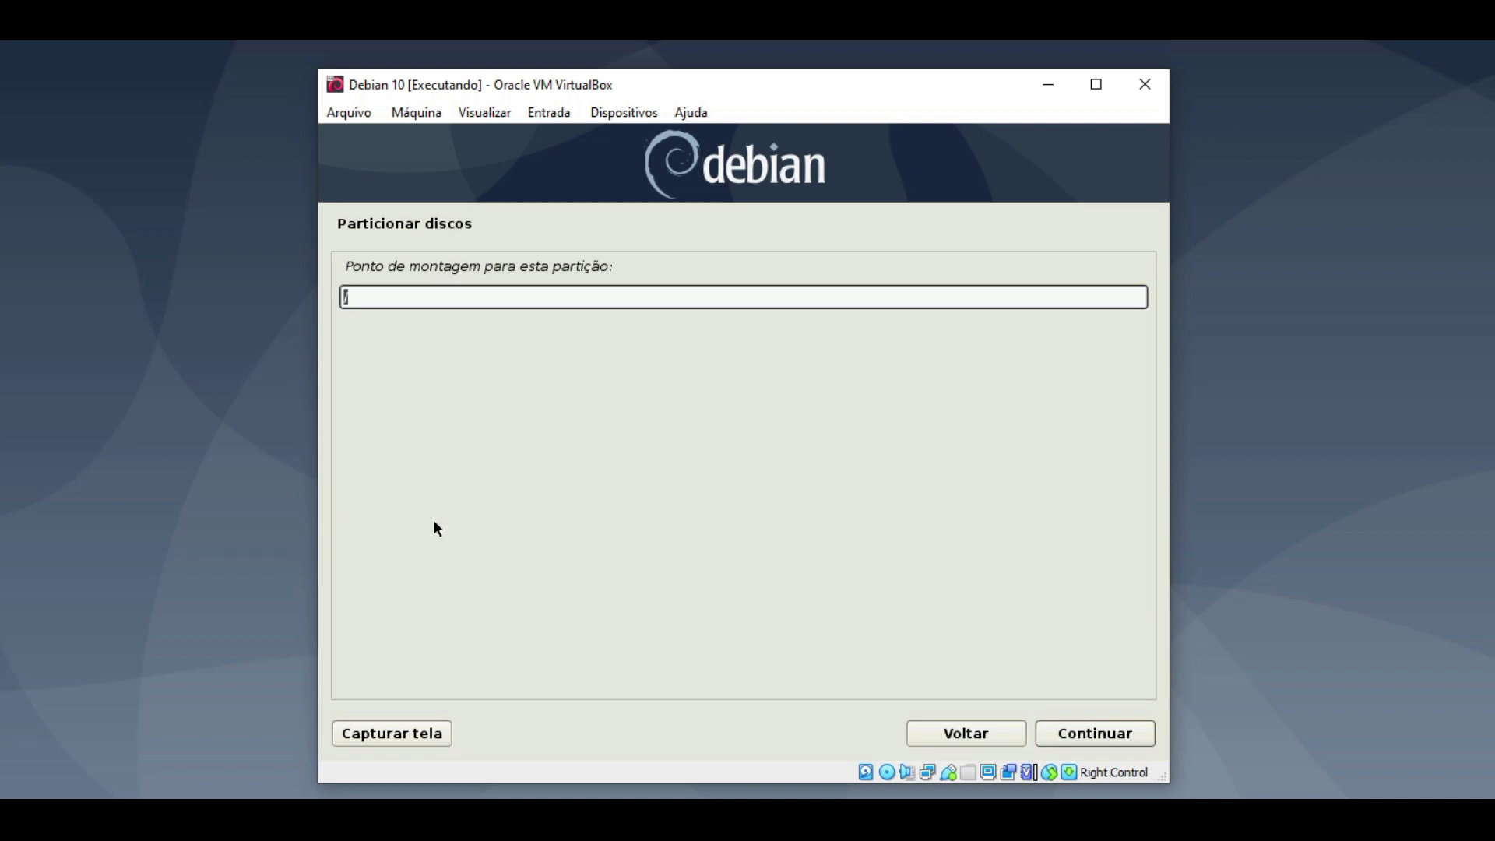
left_click(397, 298)
type("var/log")
left_click(1077, 731)
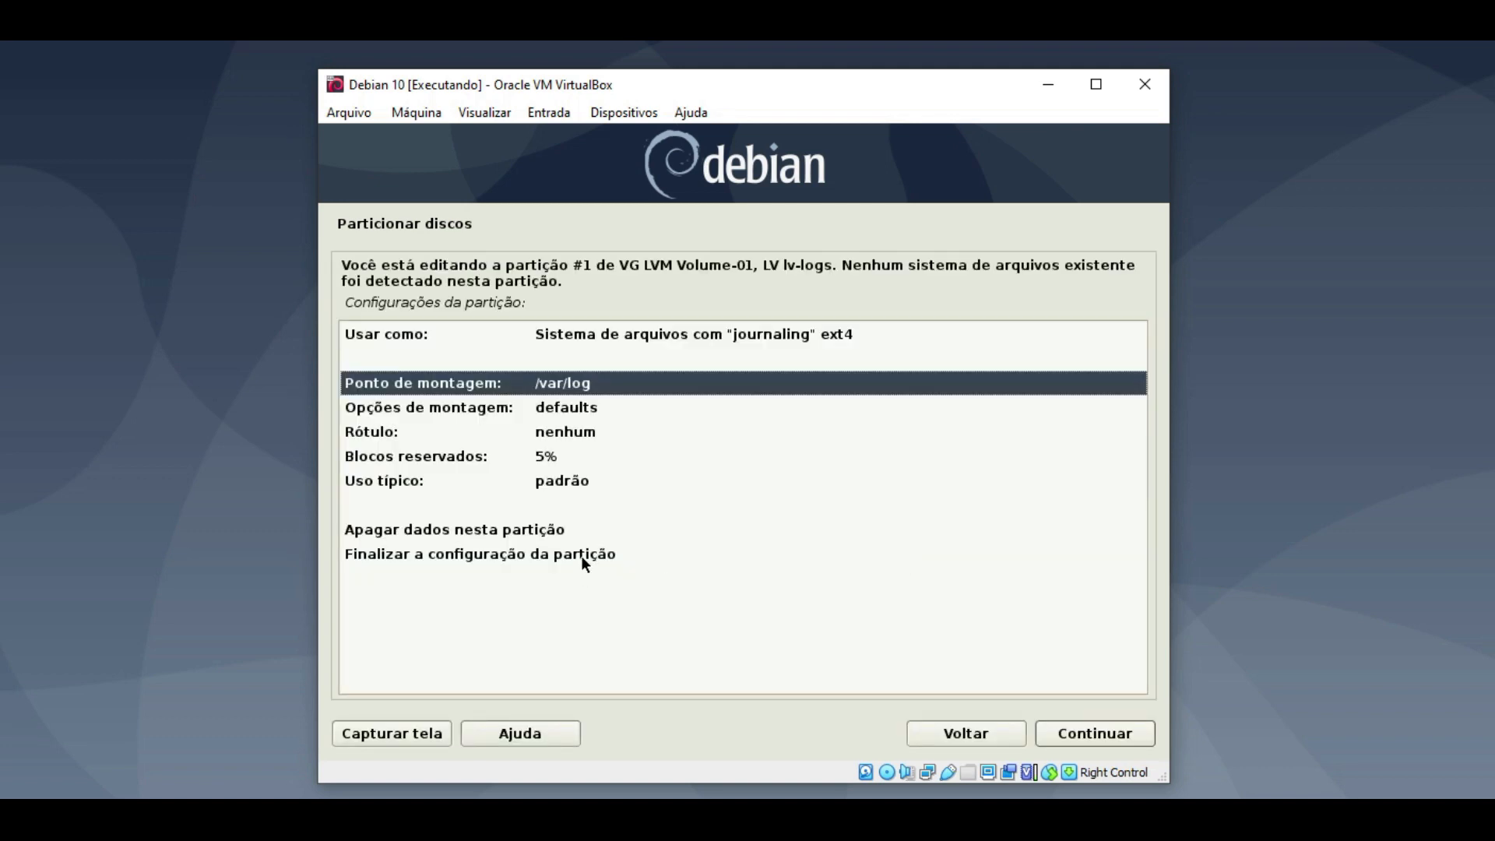
double_click(582, 556)
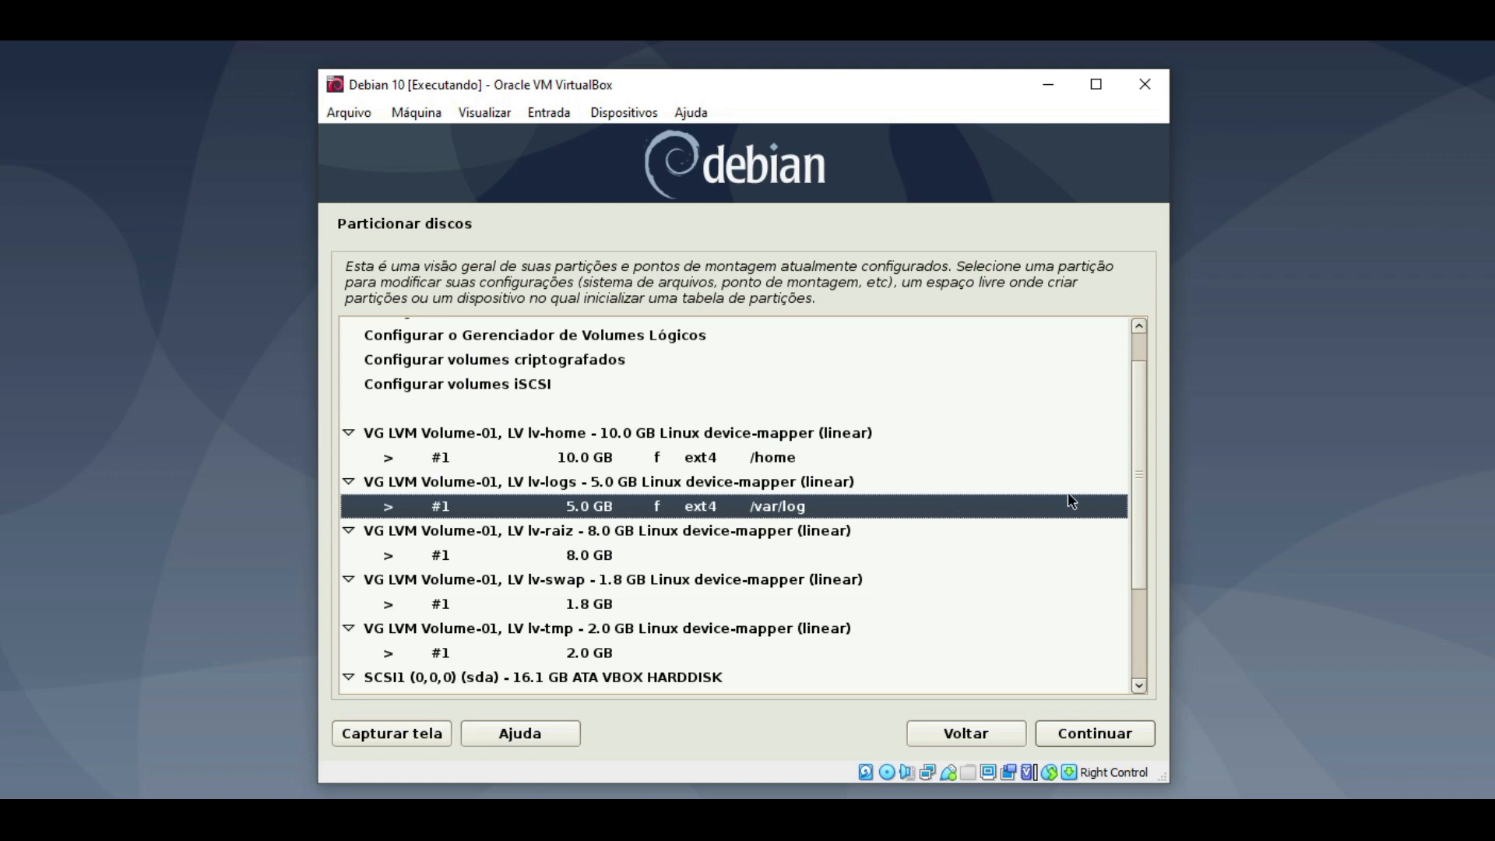
left_click_drag(1138, 493, 1138, 559)
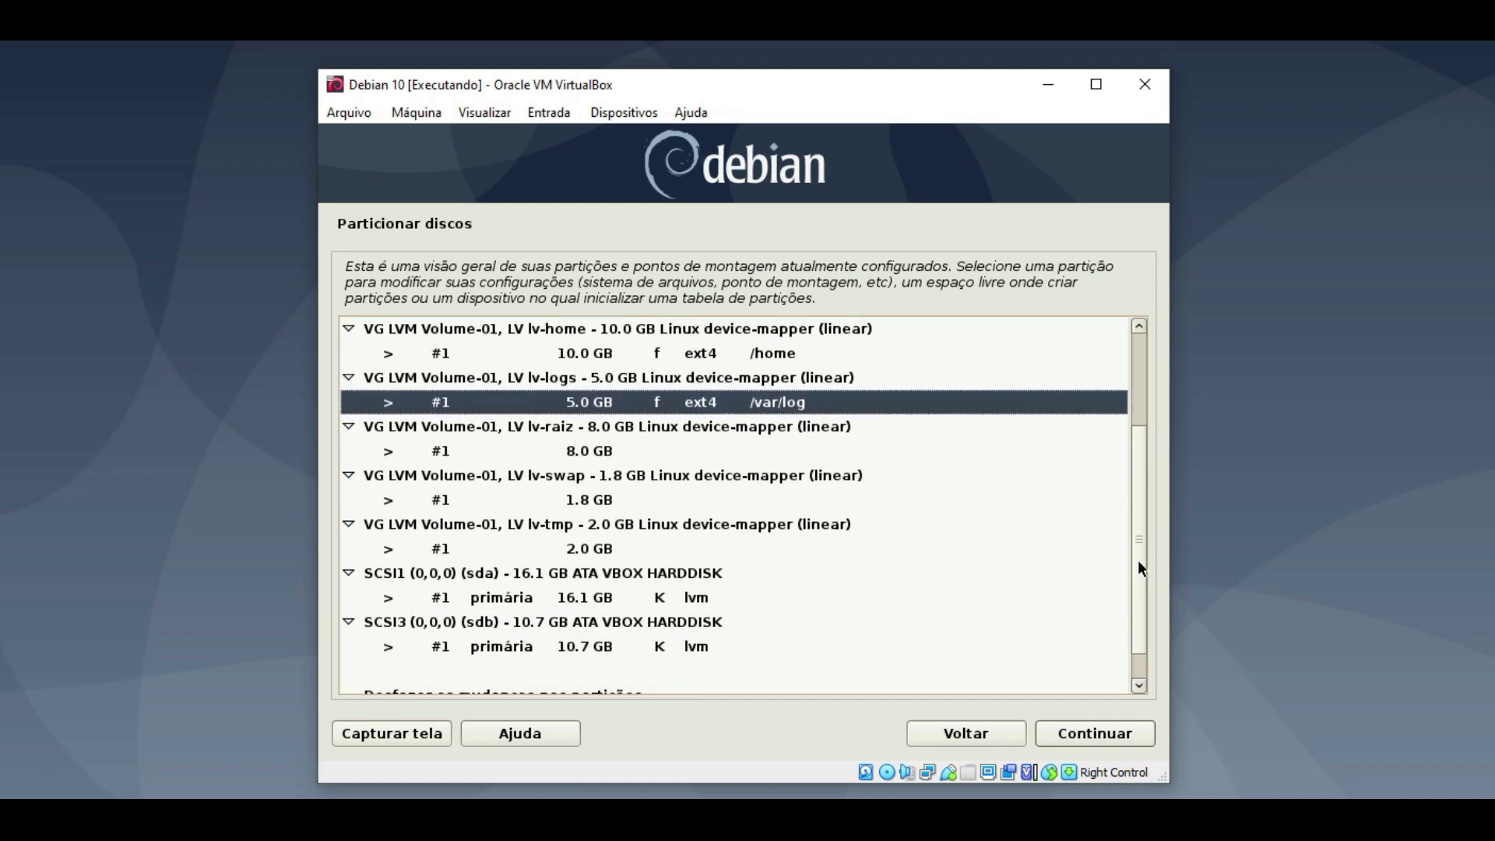
left_click(588, 455)
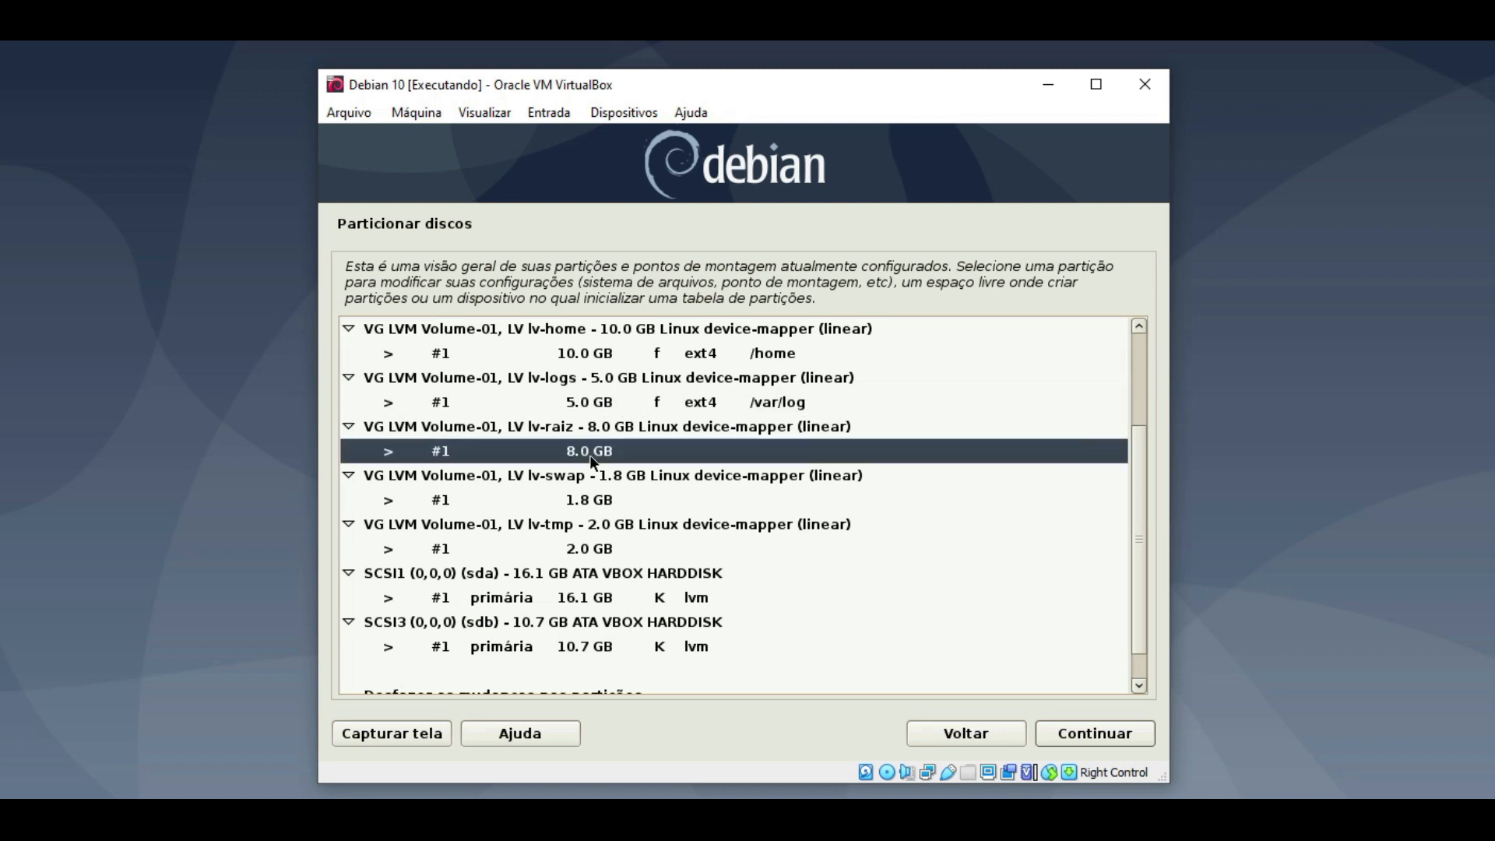
- Configure the 8.0 GB lv-raiz volume as ext4 mounted at / and finish
double_click(589, 452)
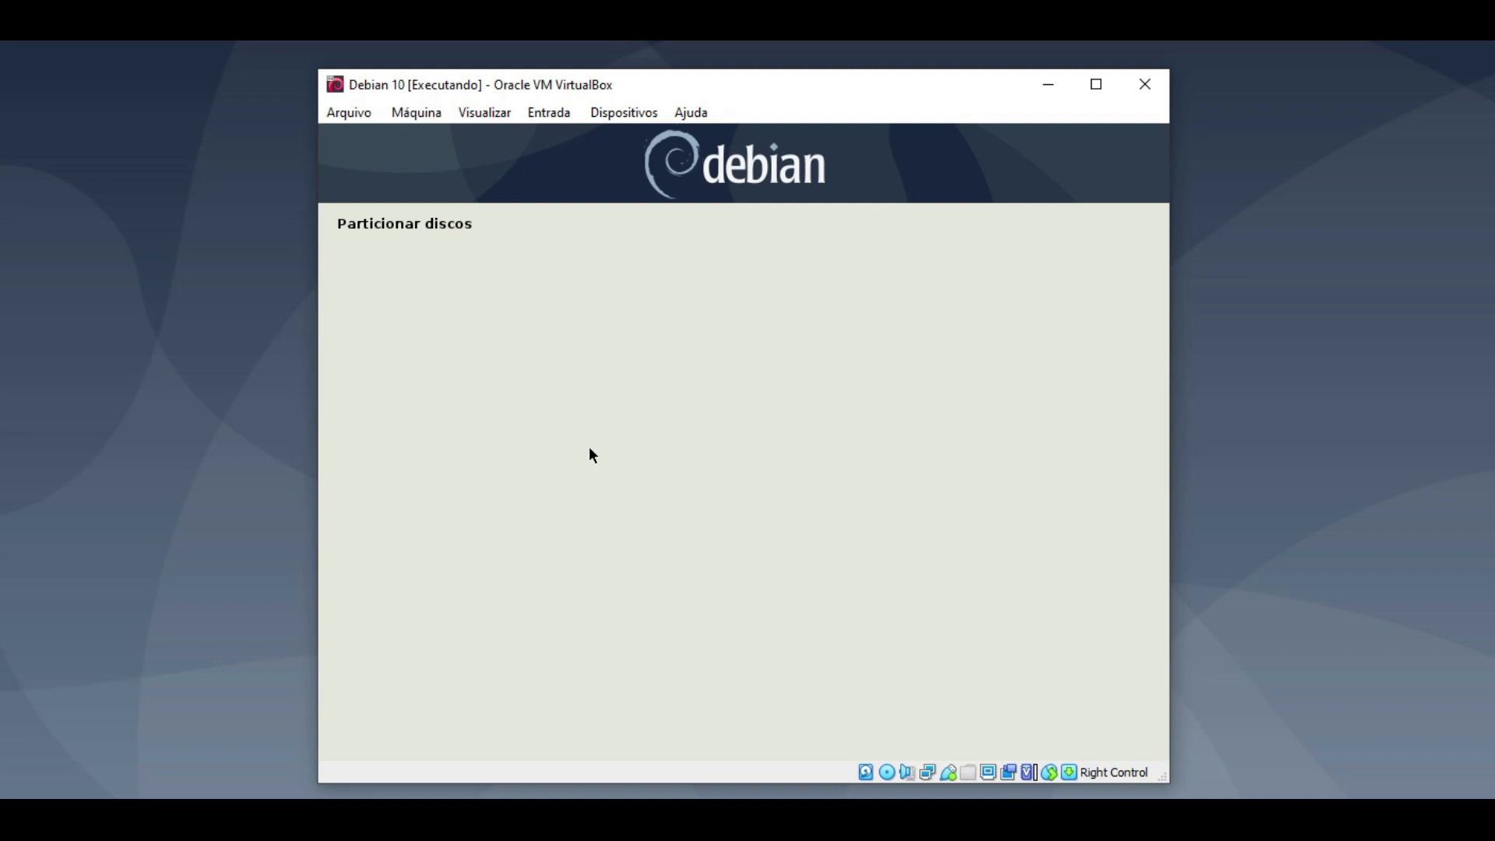
double_click(433, 333)
double_click(625, 302)
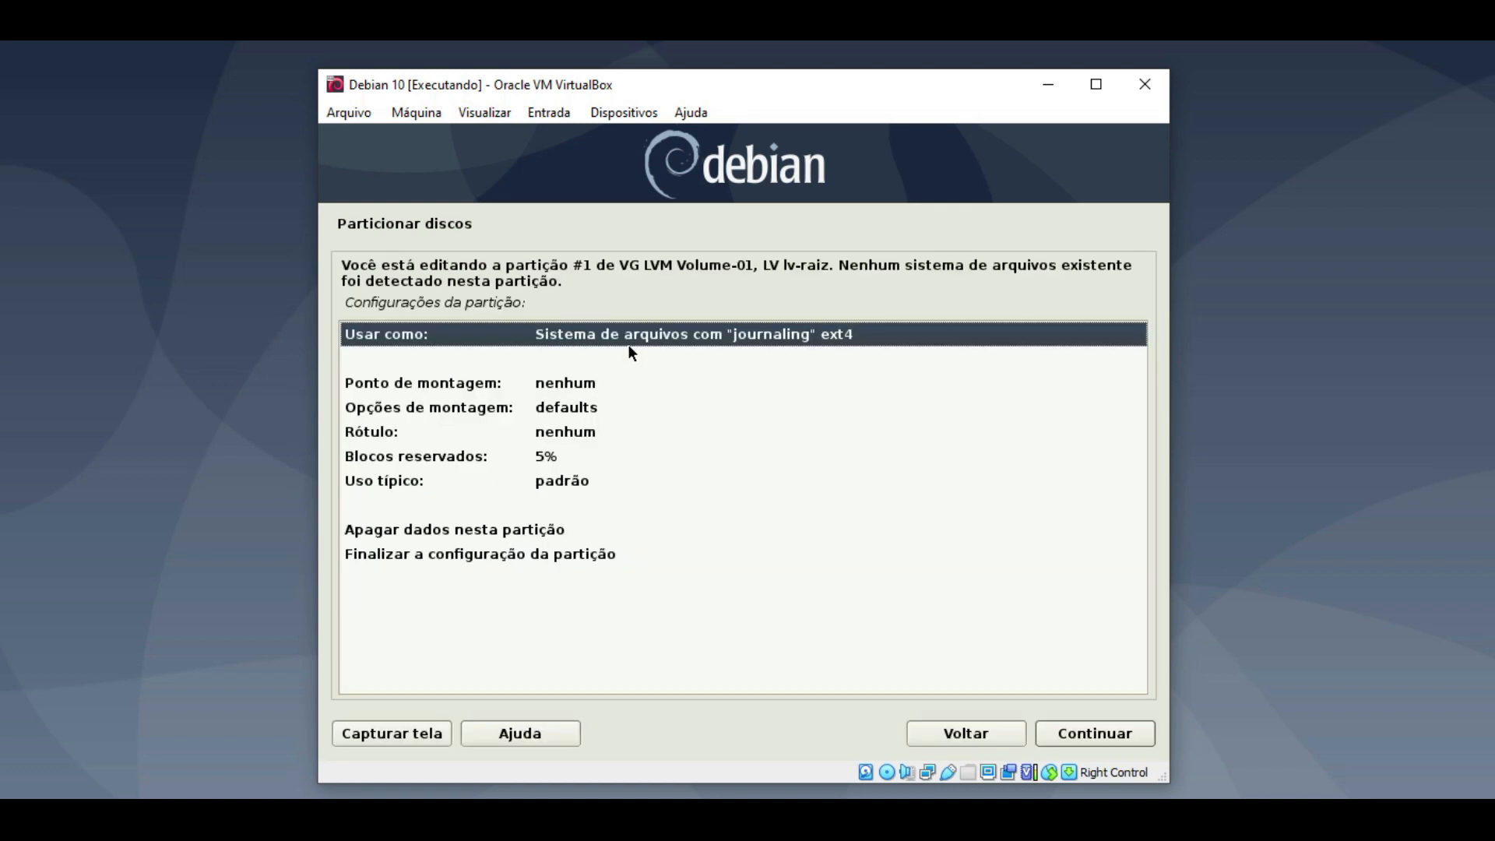
double_click(440, 383)
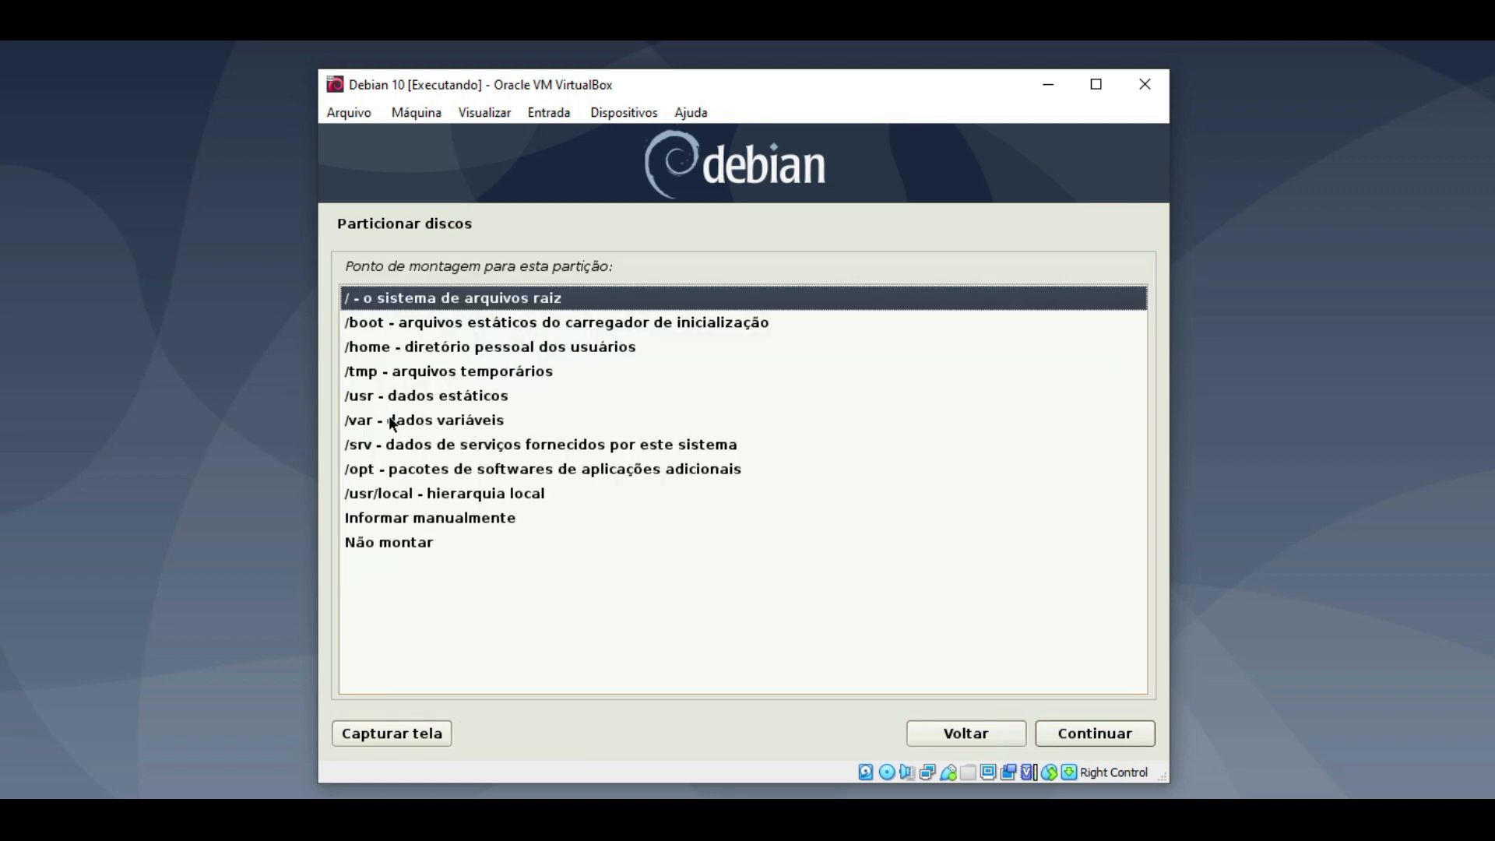
double_click(389, 304)
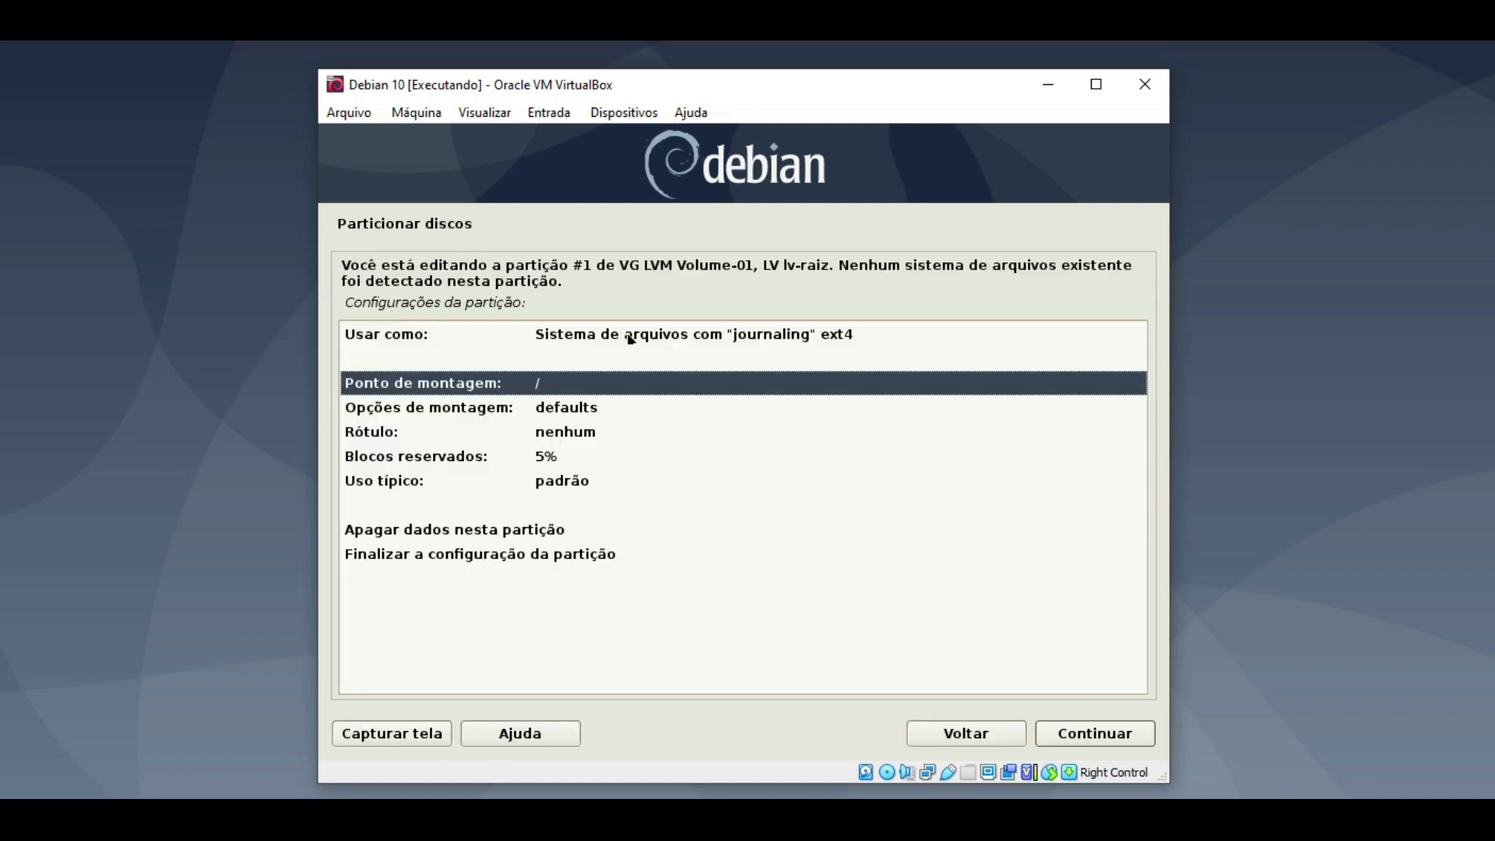
double_click(416, 554)
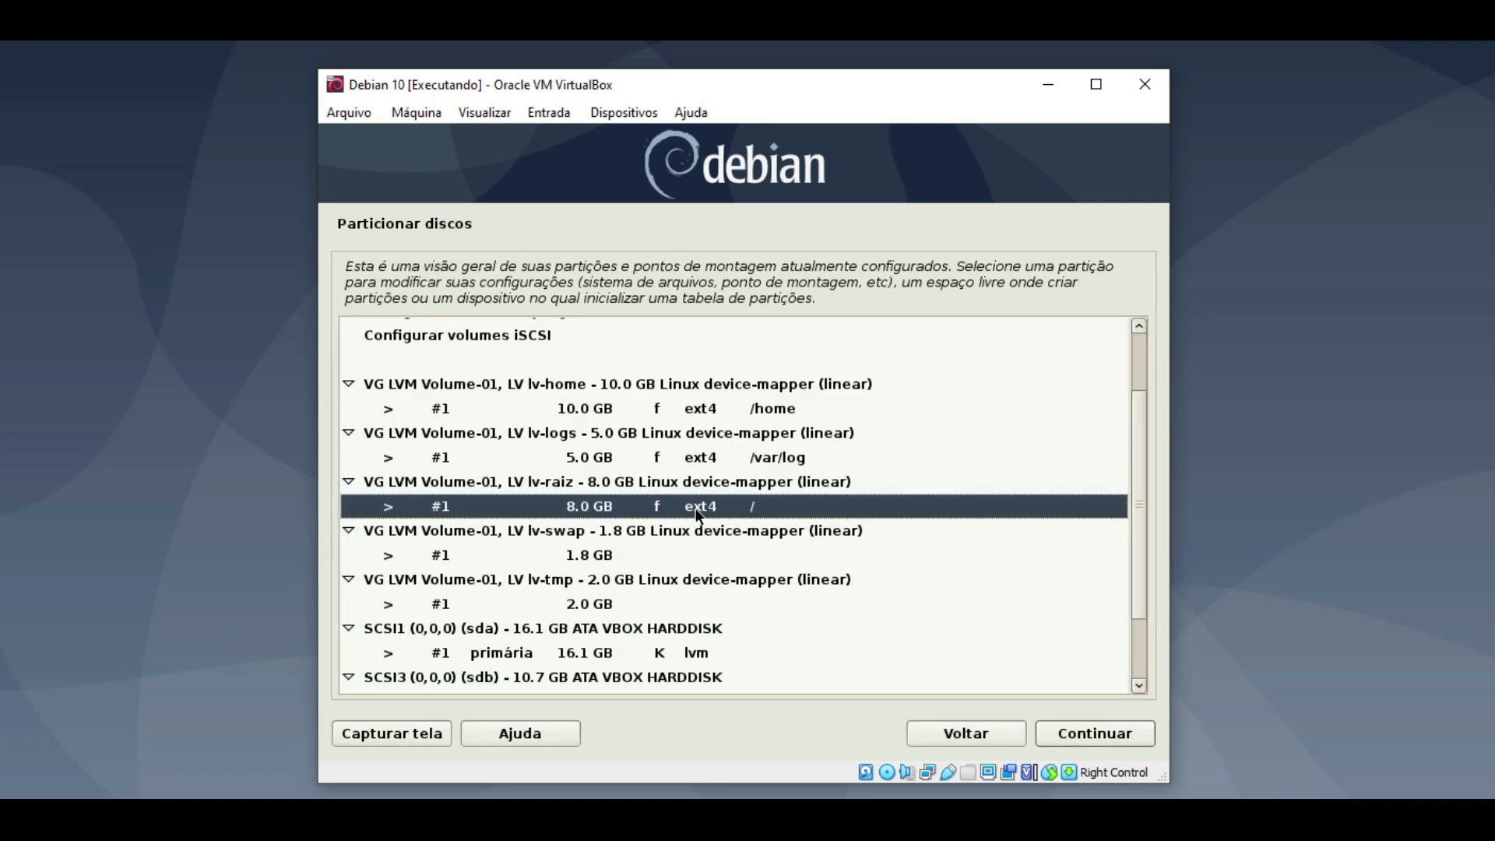
- Set 'Usar como' for the 1.8 GB lv-swap volume to 'Área de troca (swap)' and finish
left_click(584, 559)
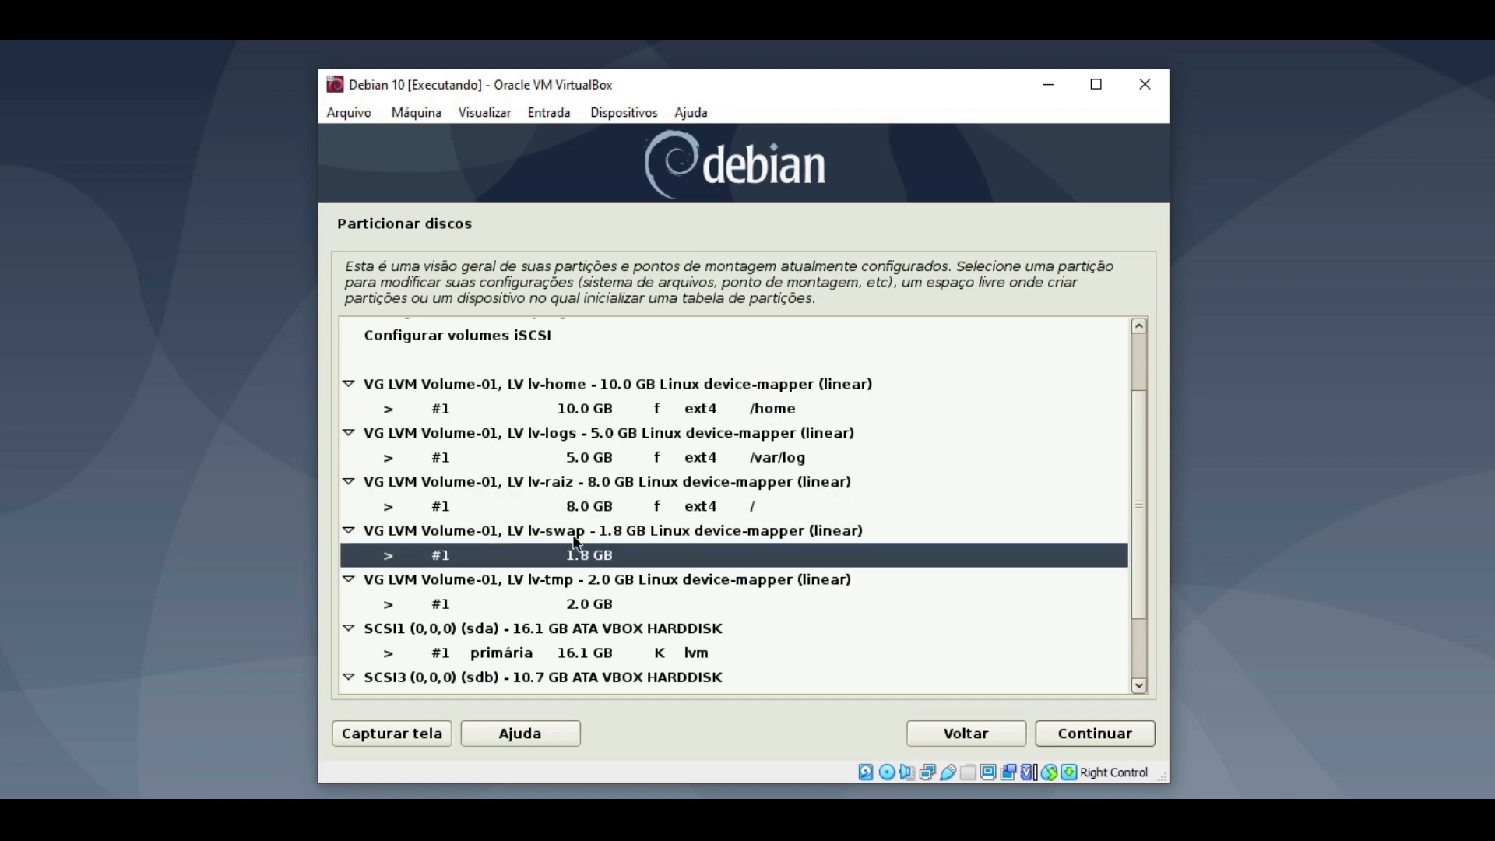
double_click(600, 562)
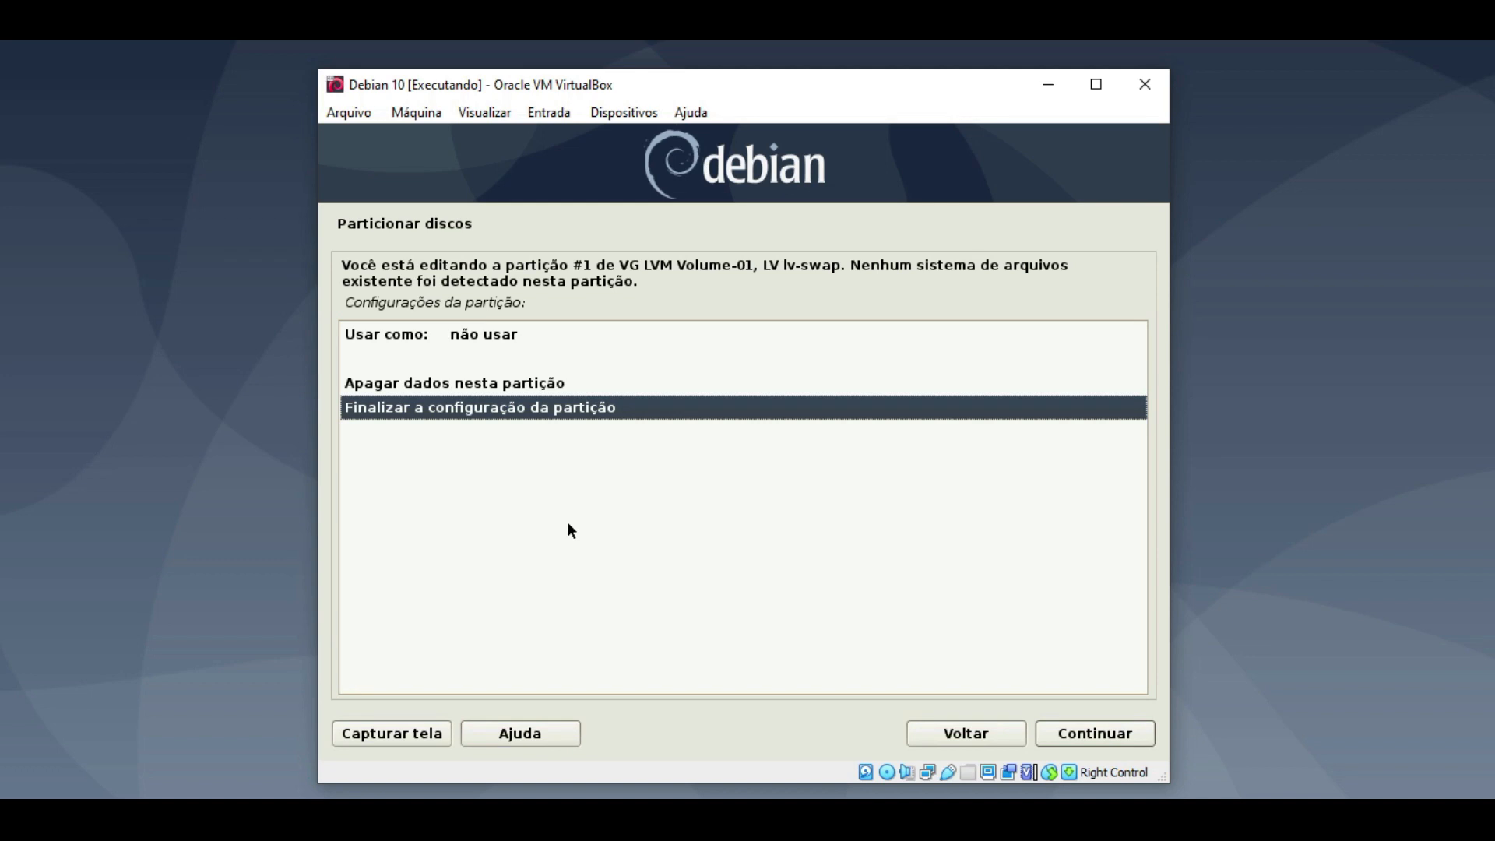
double_click(453, 336)
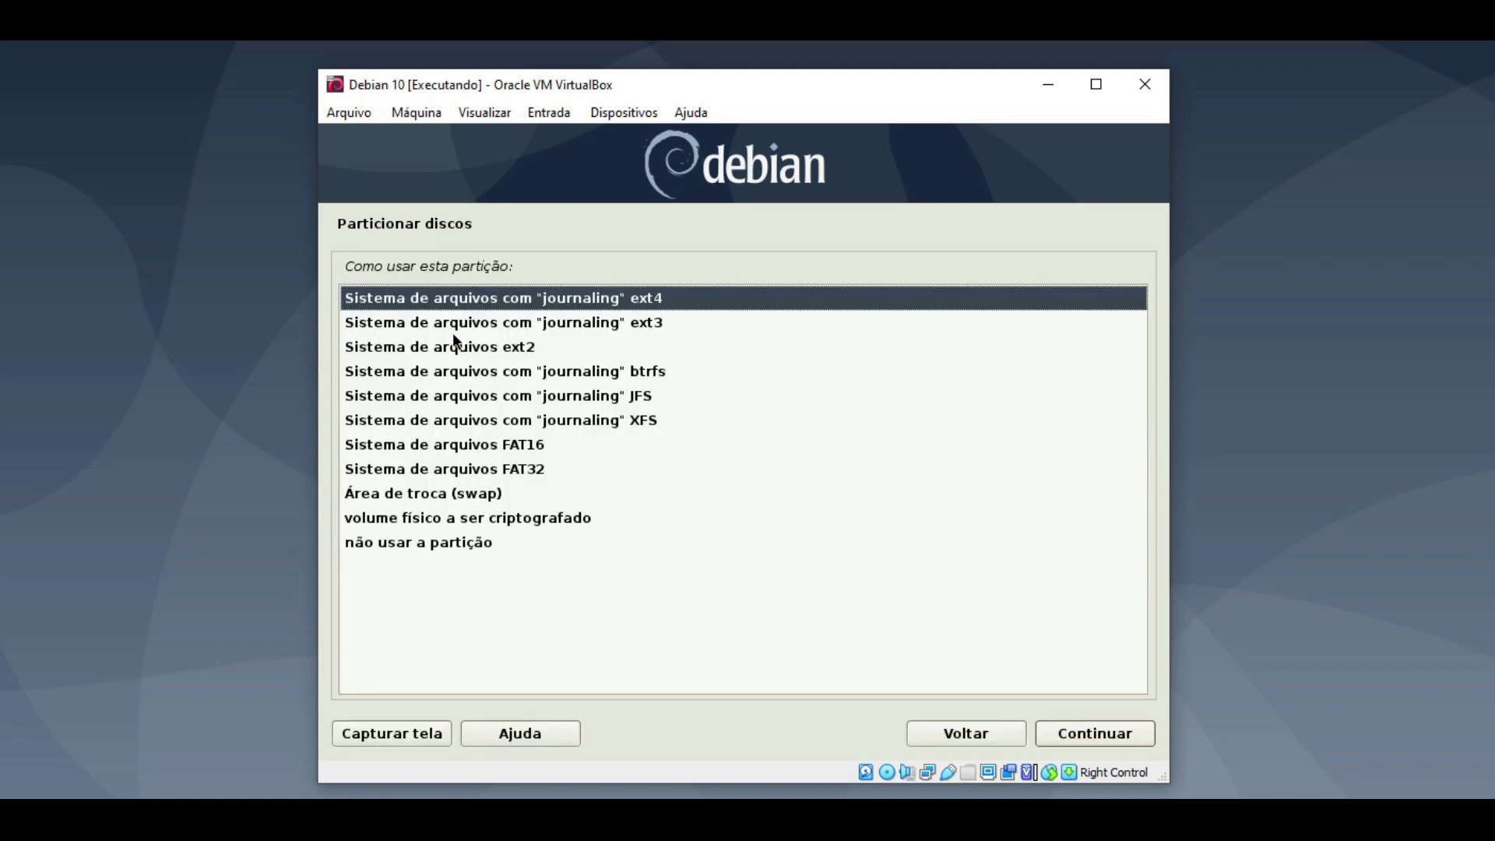
double_click(456, 499)
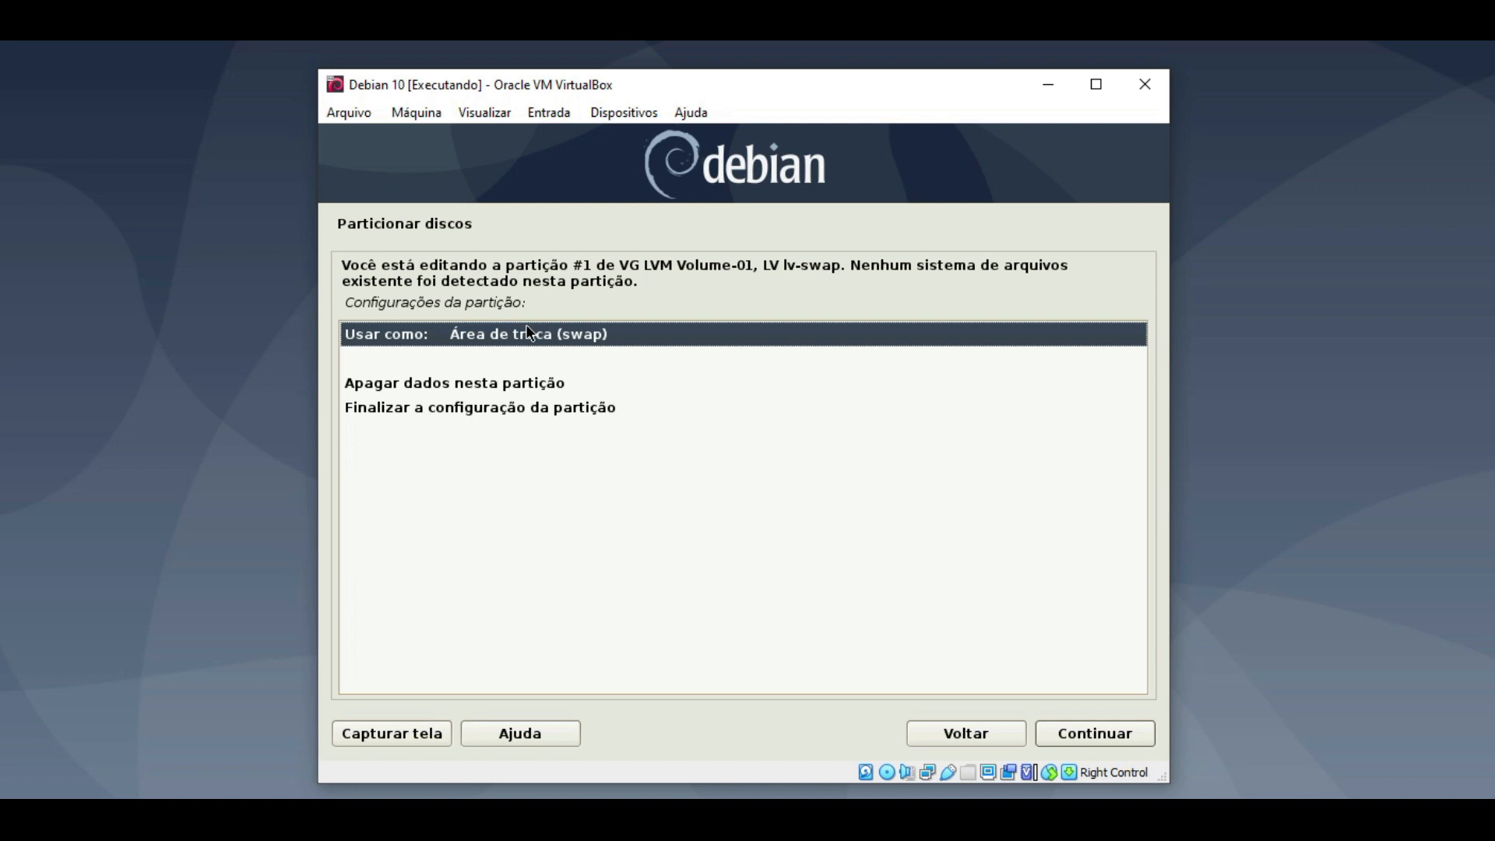
double_click(417, 406)
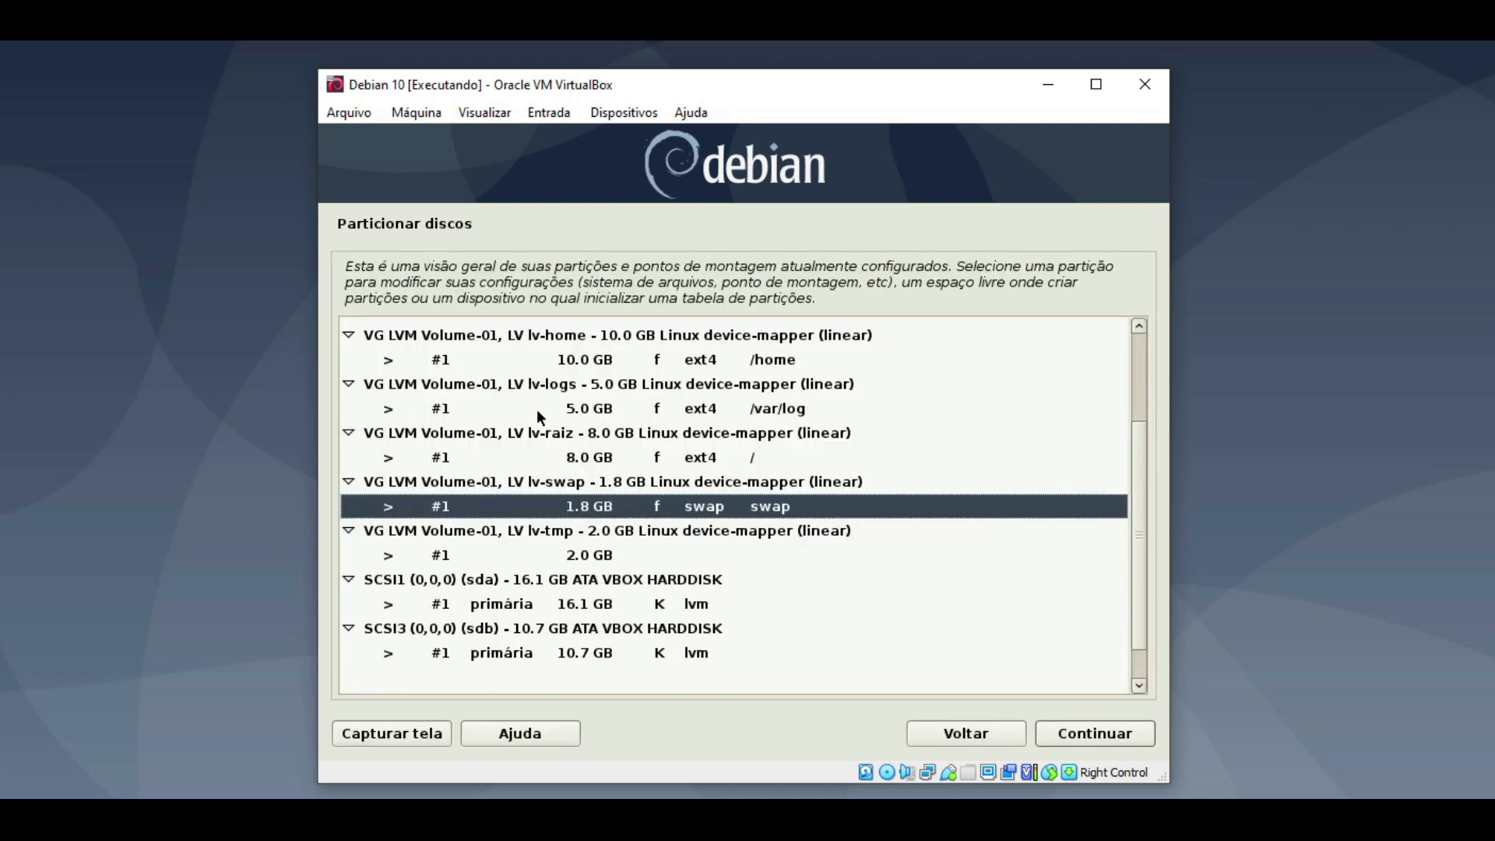
- Configure the 2.0 GB lv-tmp volume as ext4 mounted at /tmp and finish
left_click(604, 556)
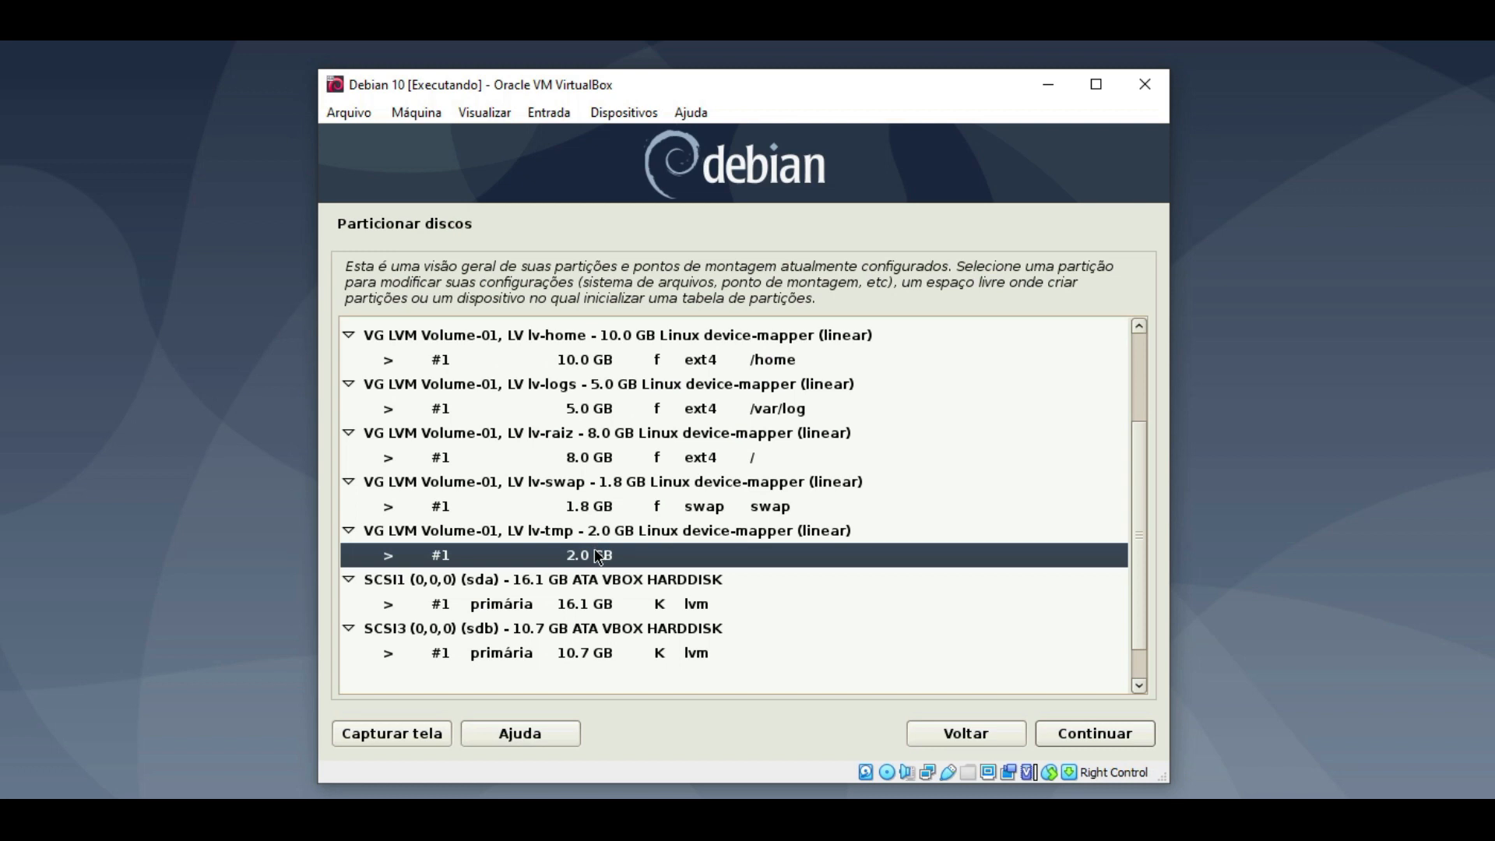
double_click(597, 555)
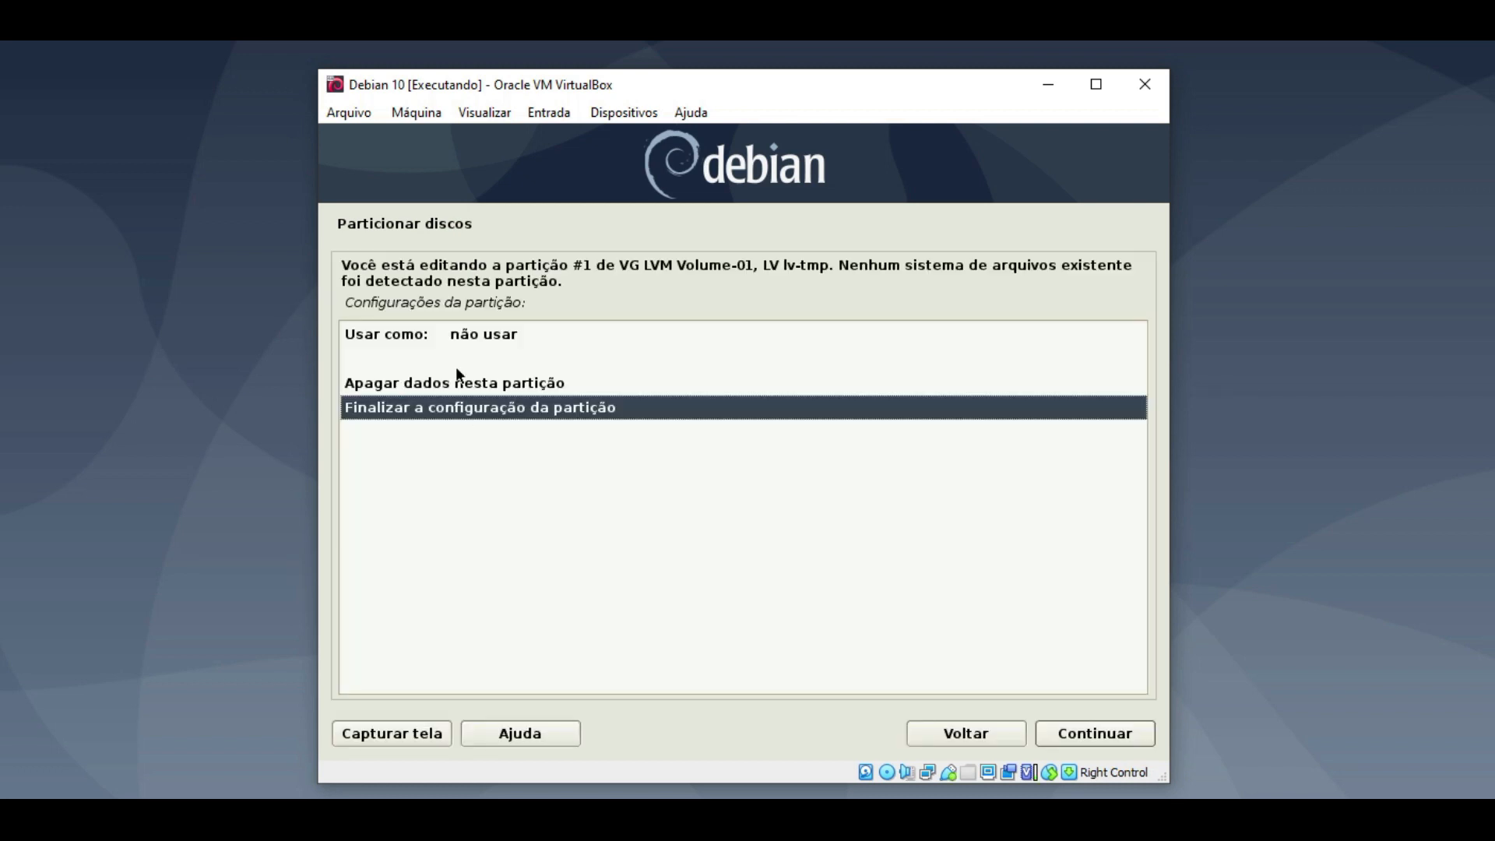
double_click(466, 334)
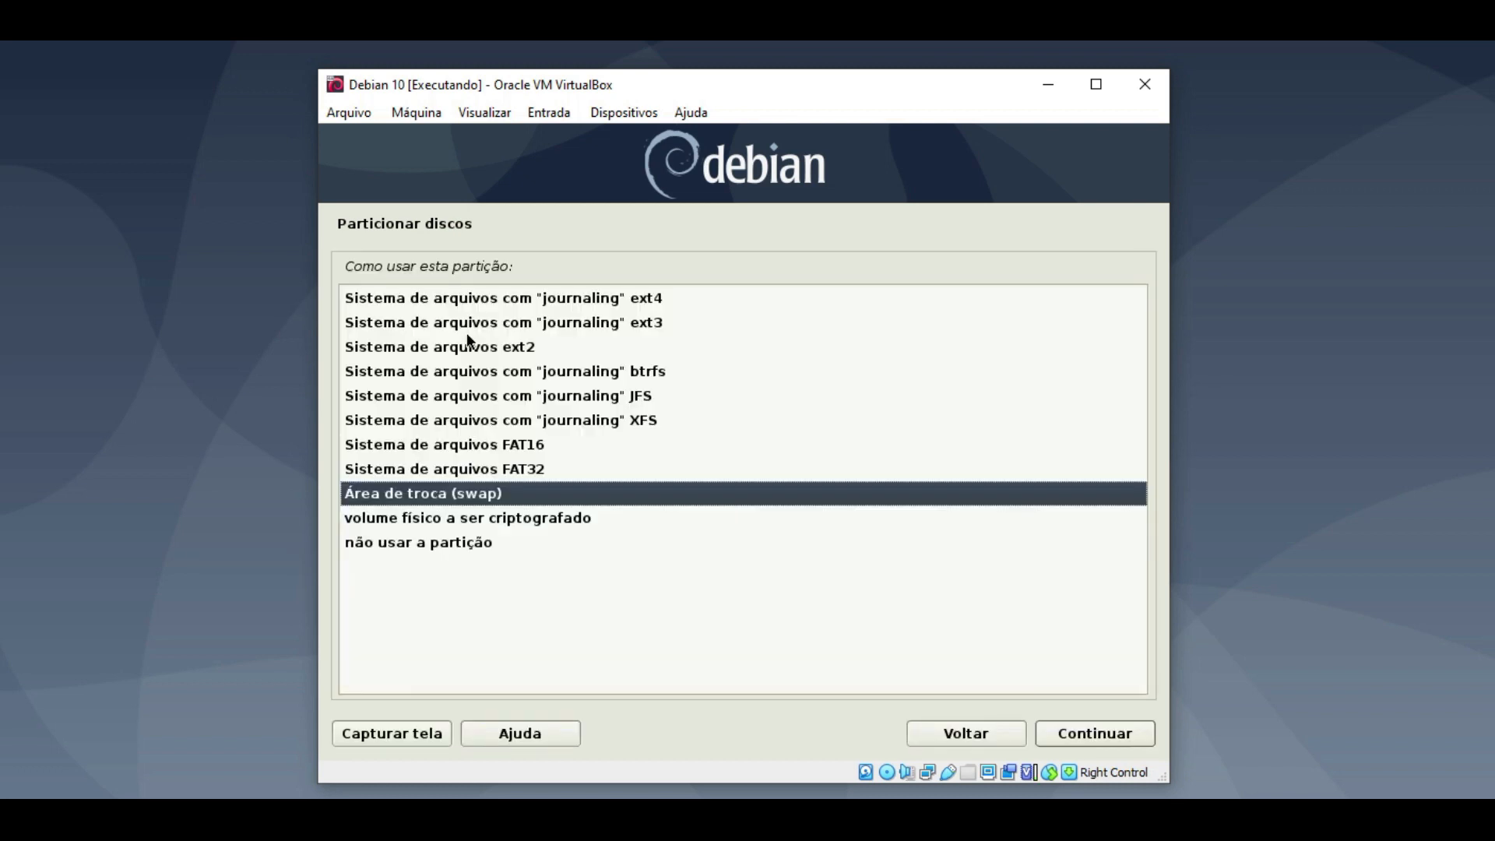
double_click(582, 299)
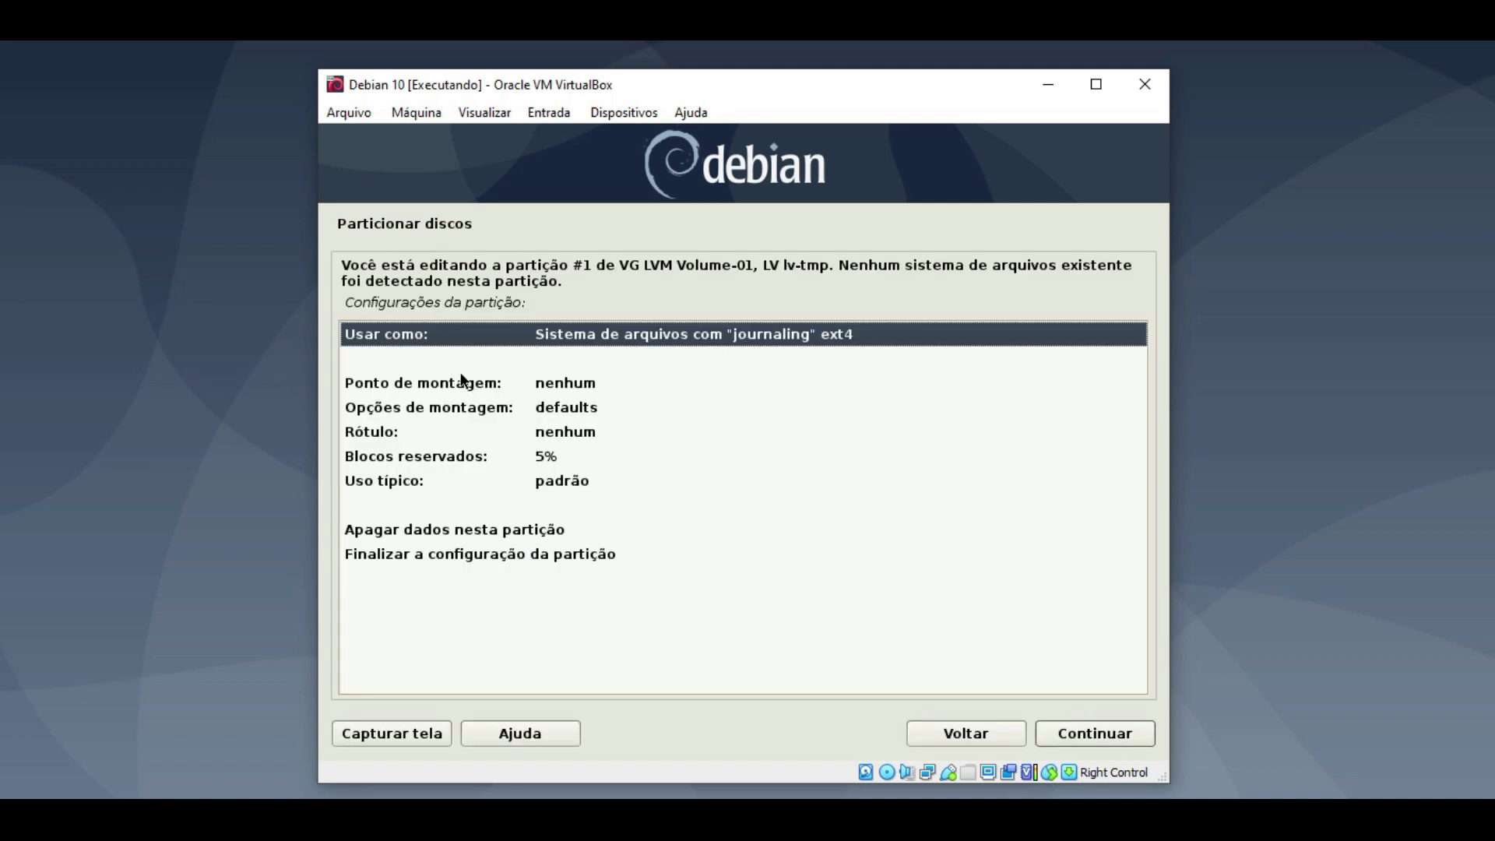
double_click(462, 382)
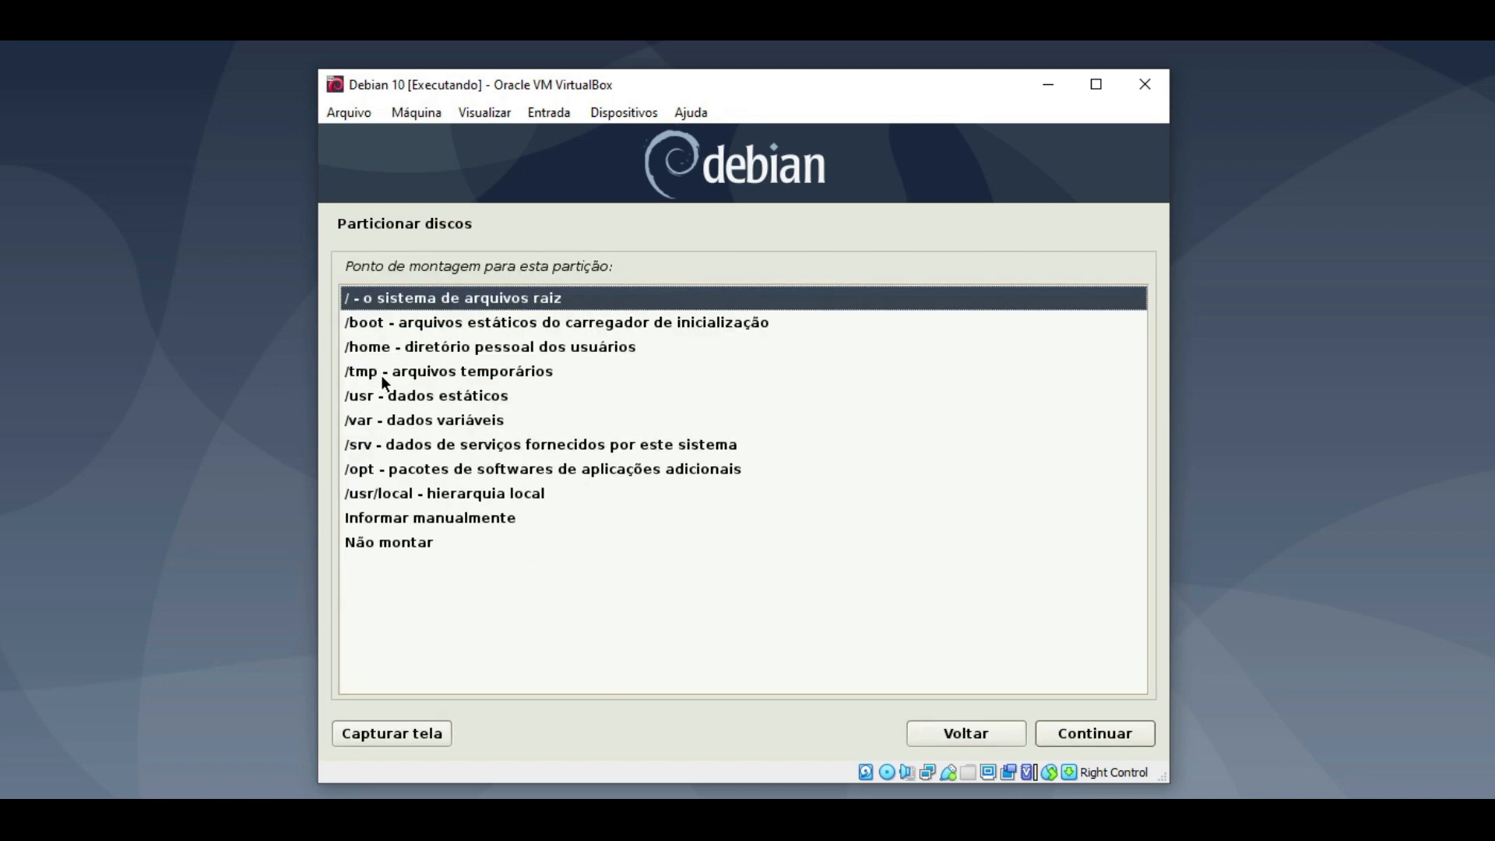
left_click(455, 374)
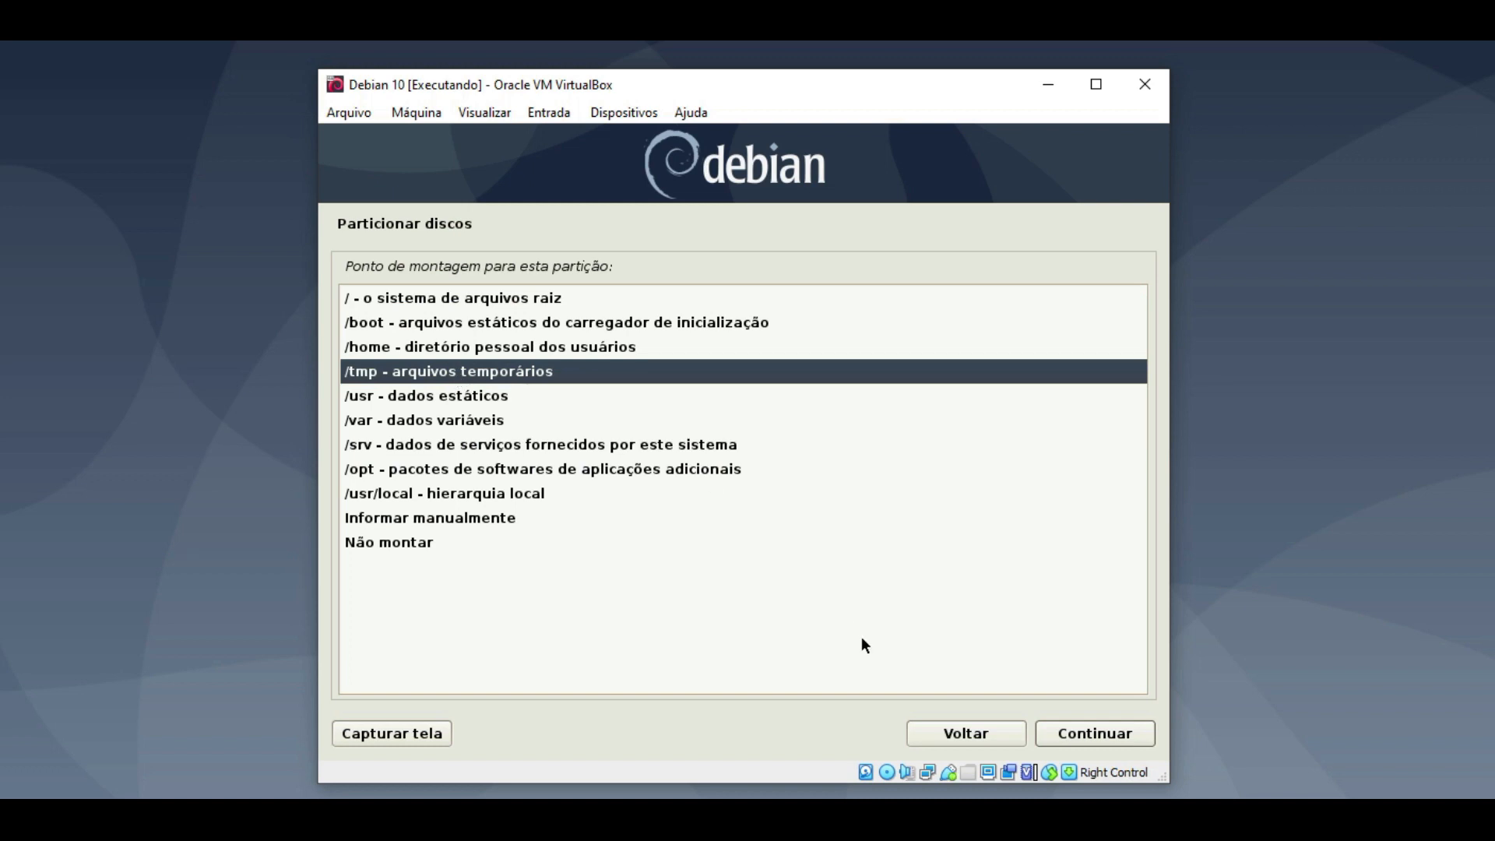
left_click(1083, 730)
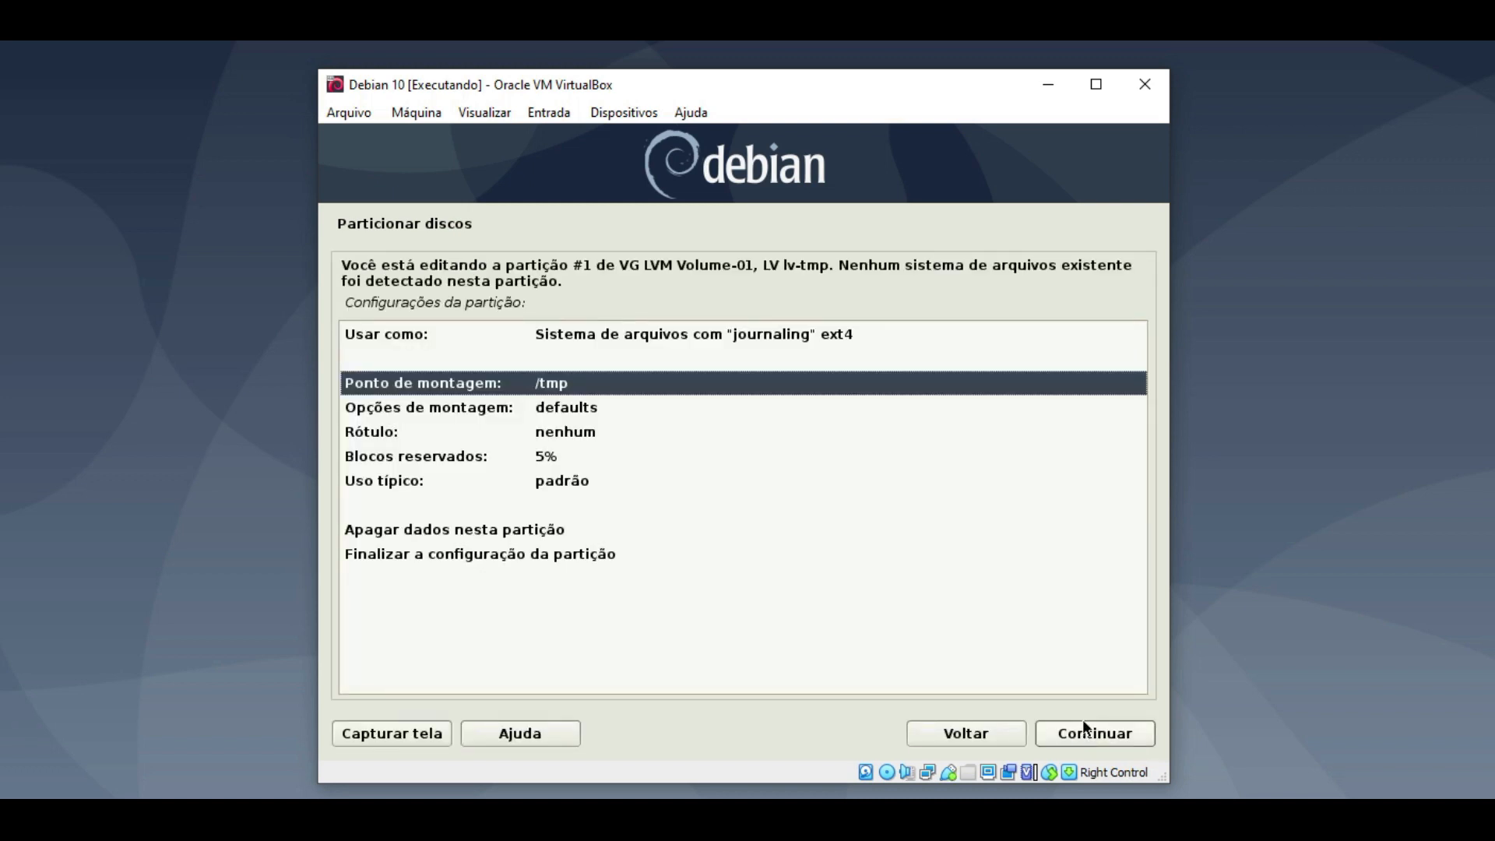
double_click(558, 555)
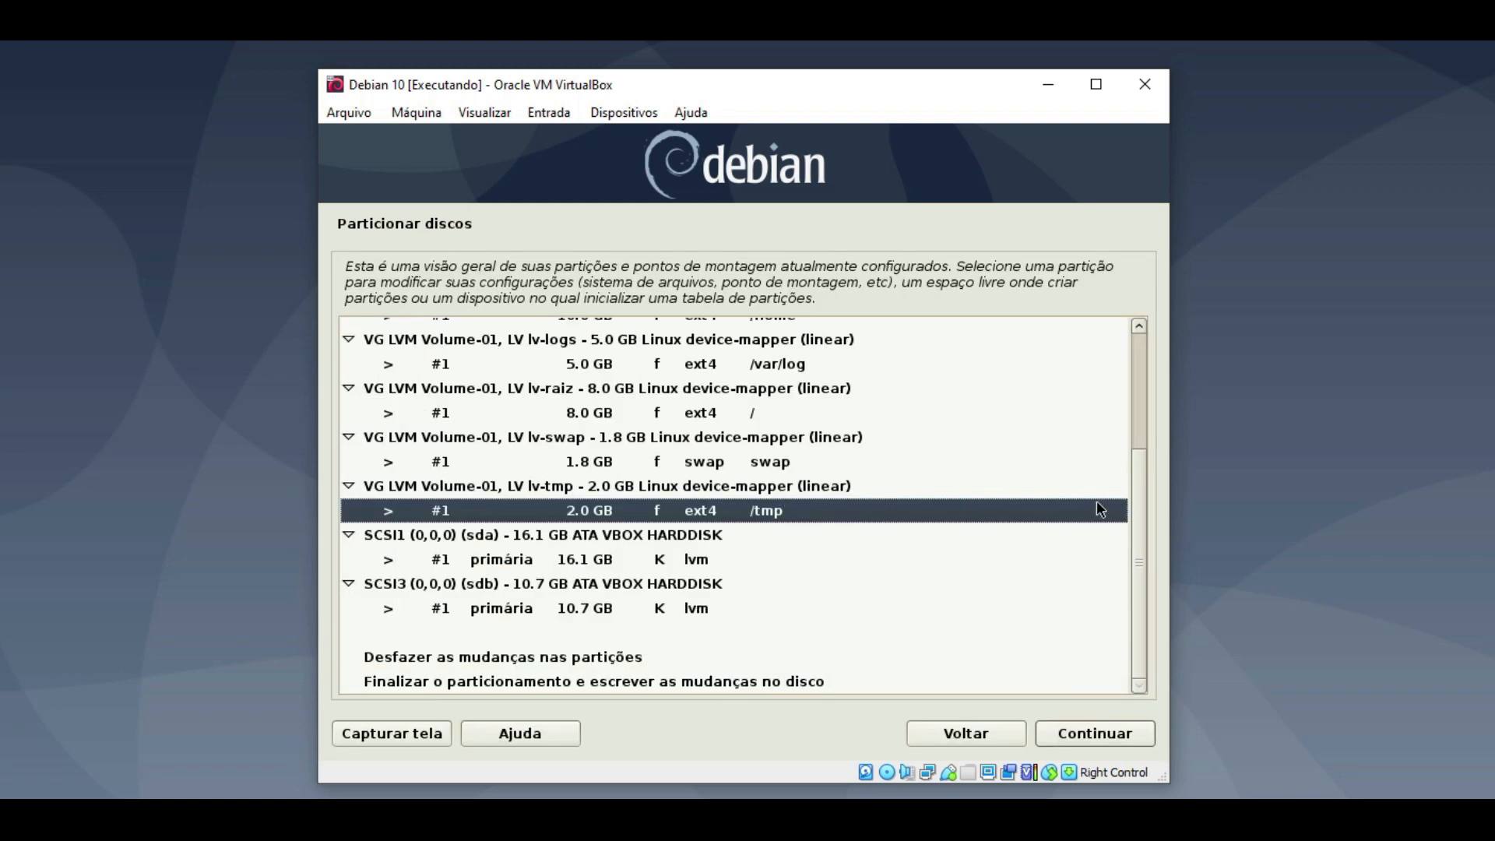
scroll(1137, 506, "up", 1)
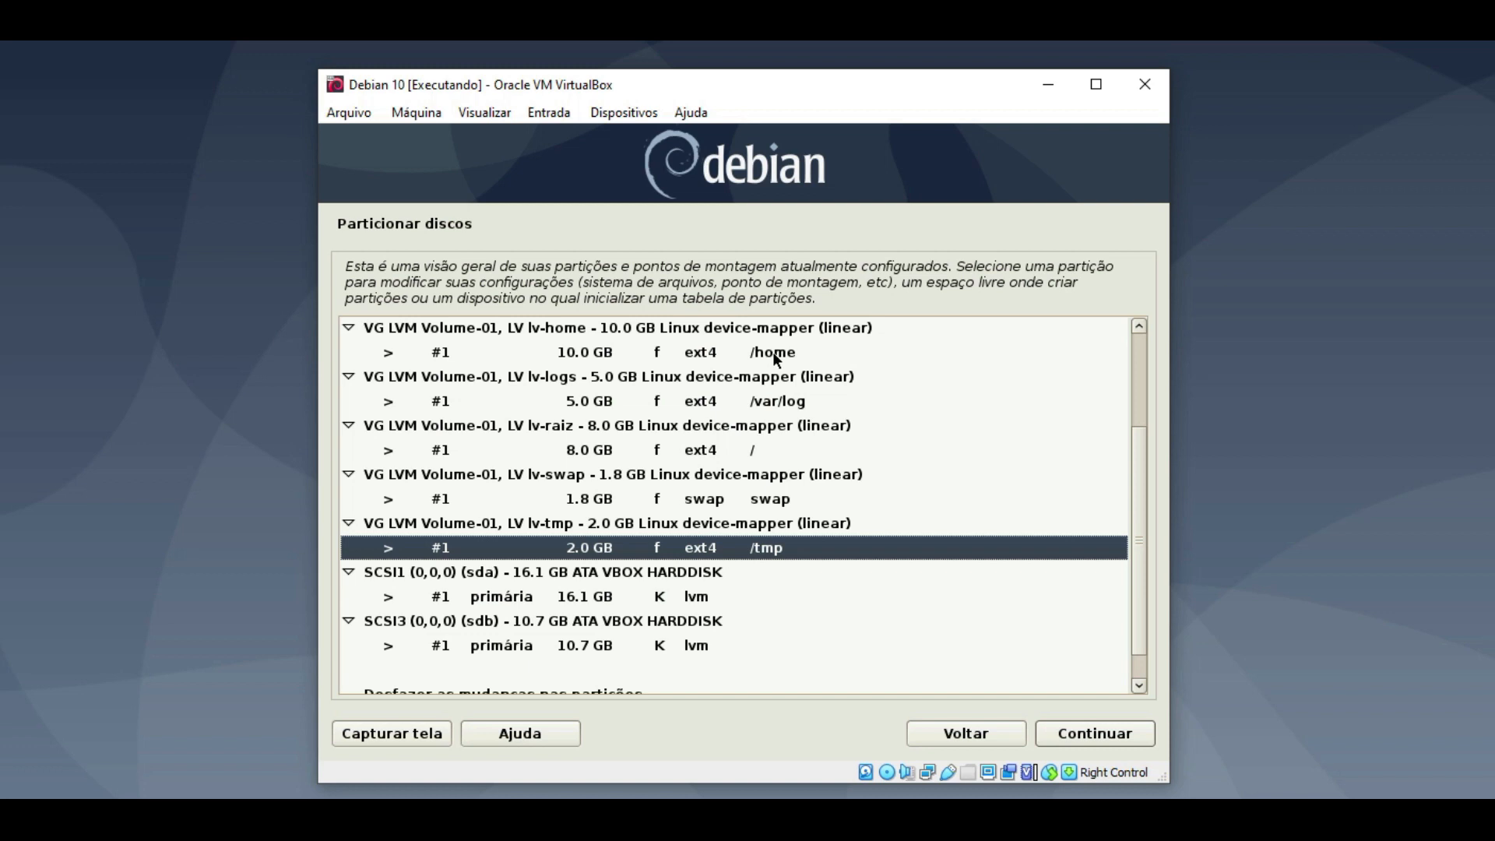
scroll(1141, 464, "up", 1)
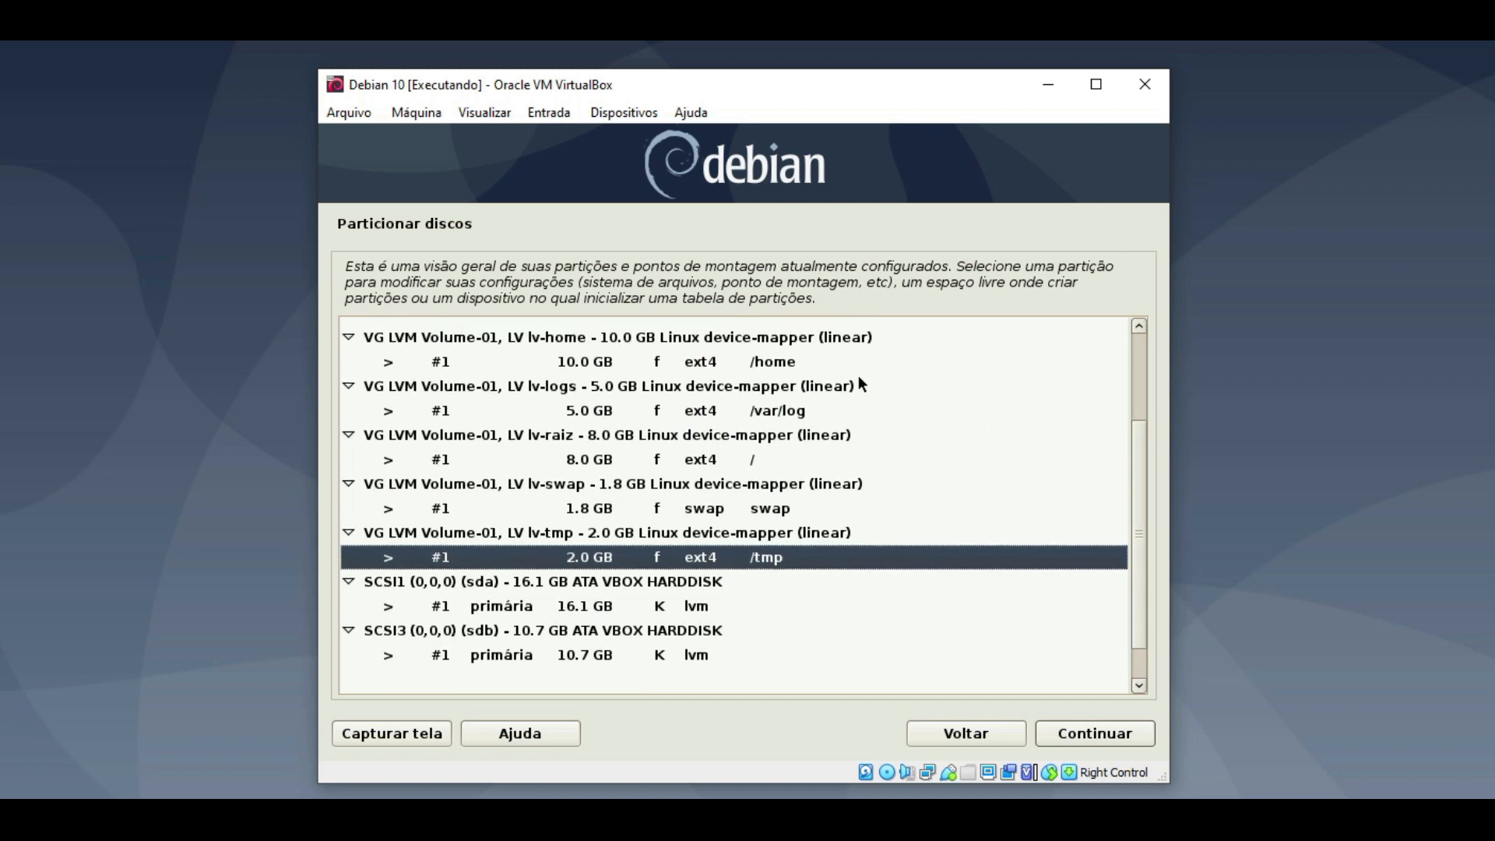
left_click(785, 364)
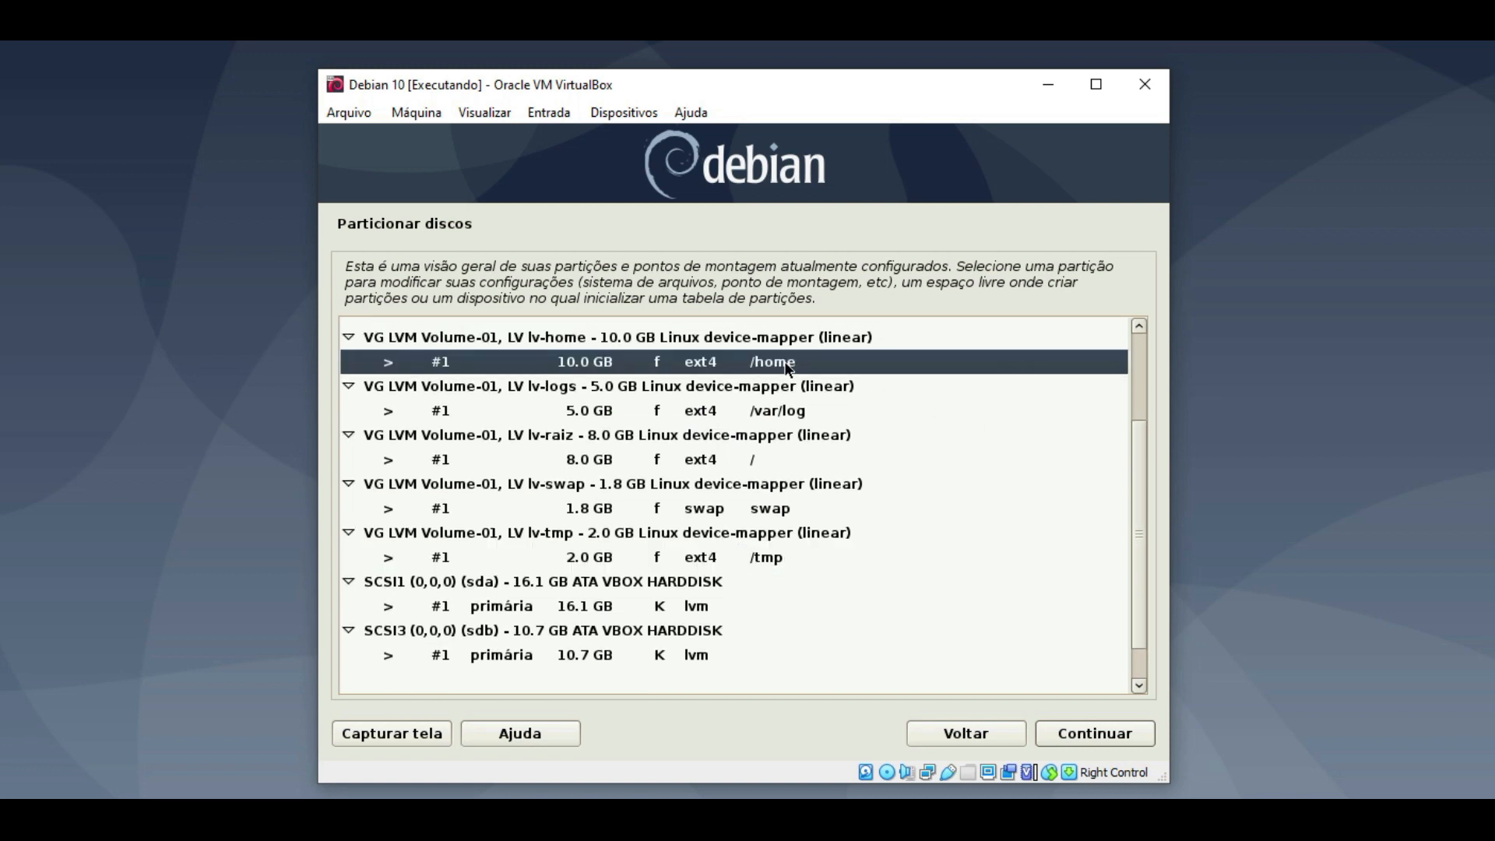
left_click(787, 413)
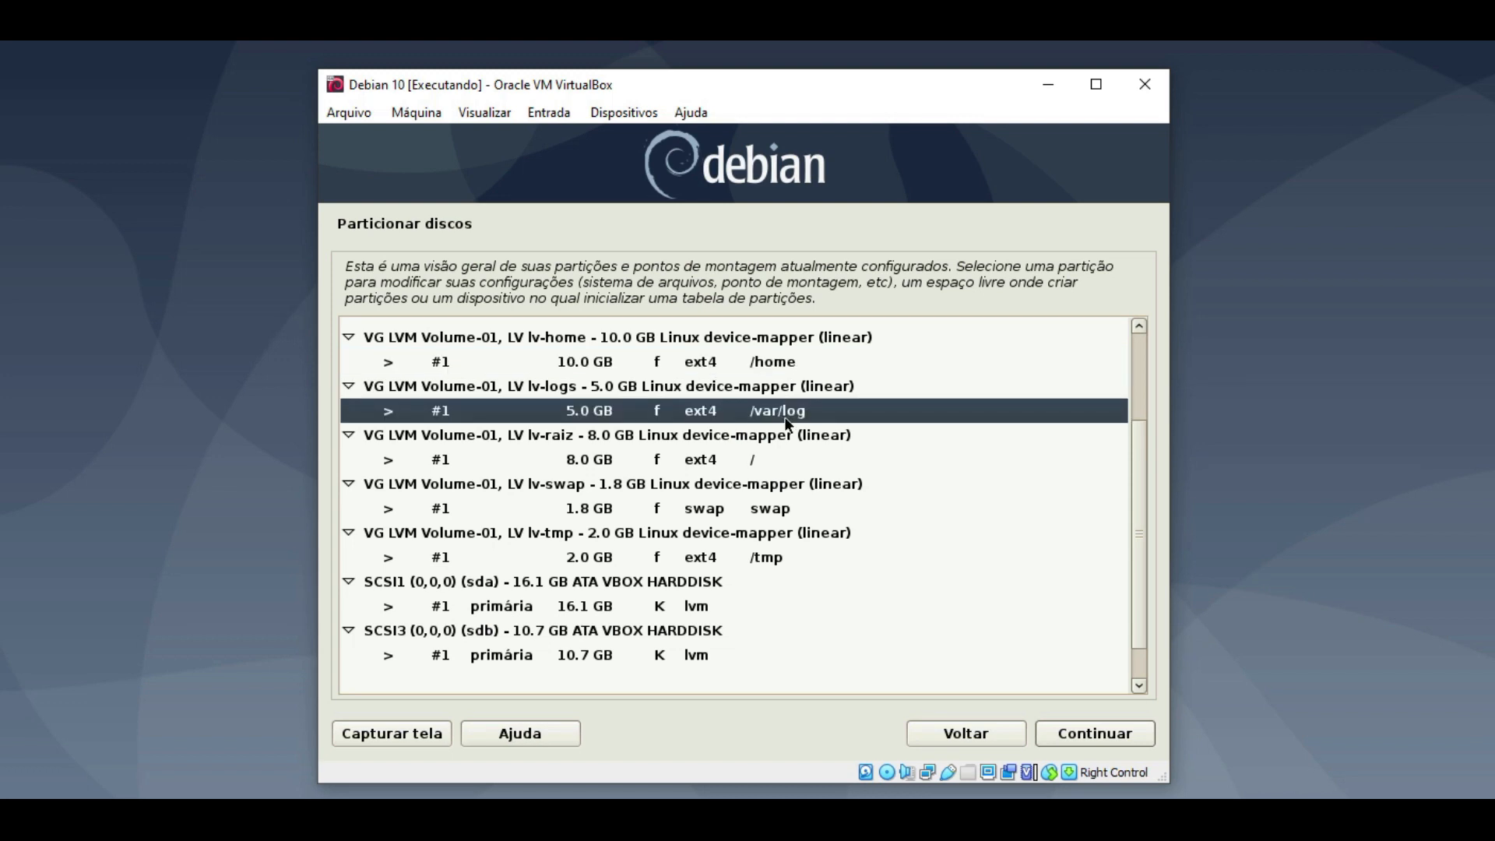
left_click(775, 456)
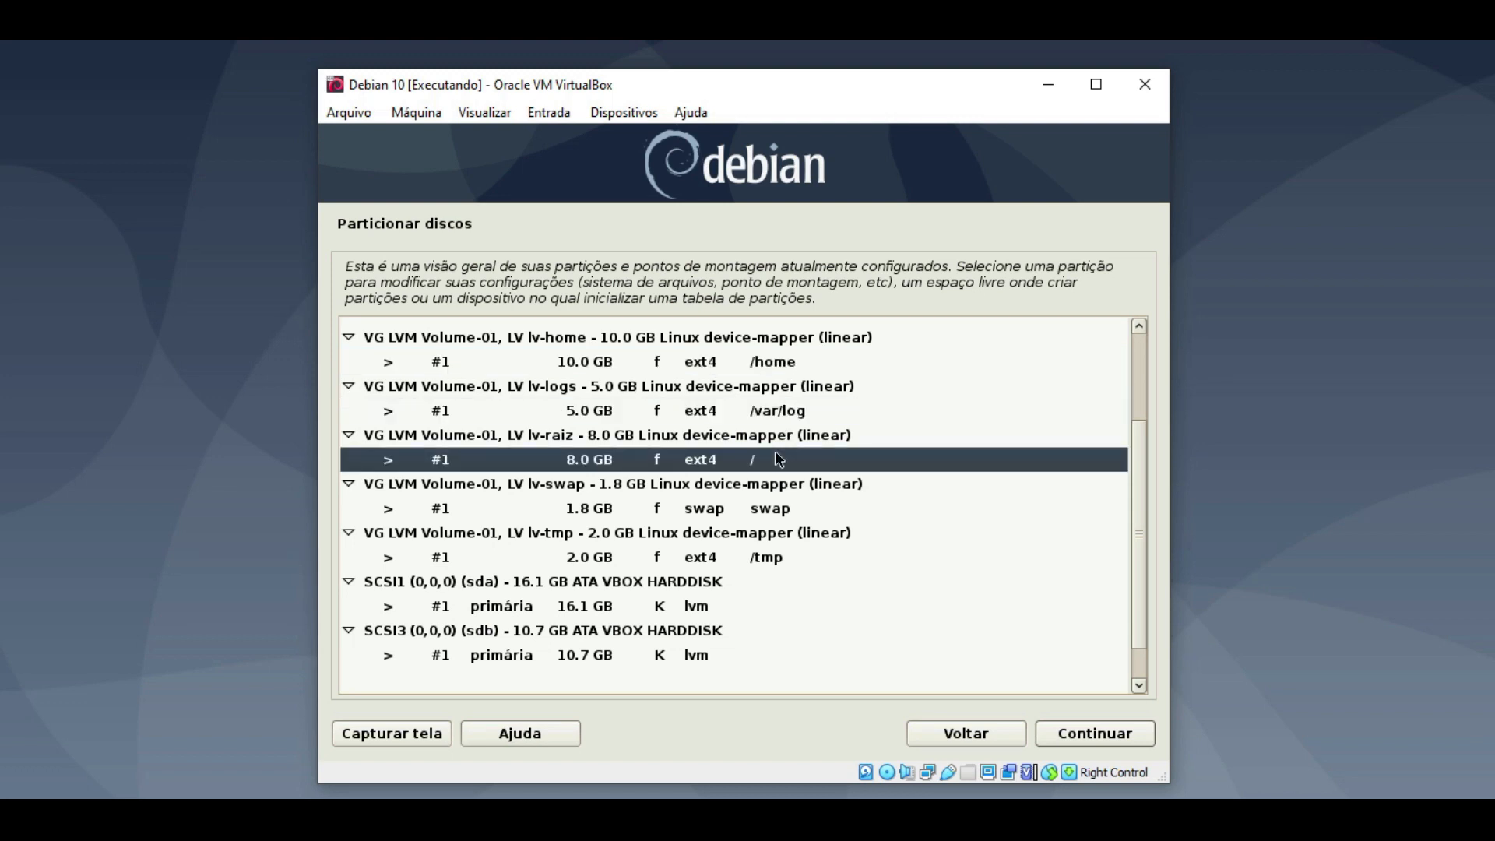
left_click(812, 511)
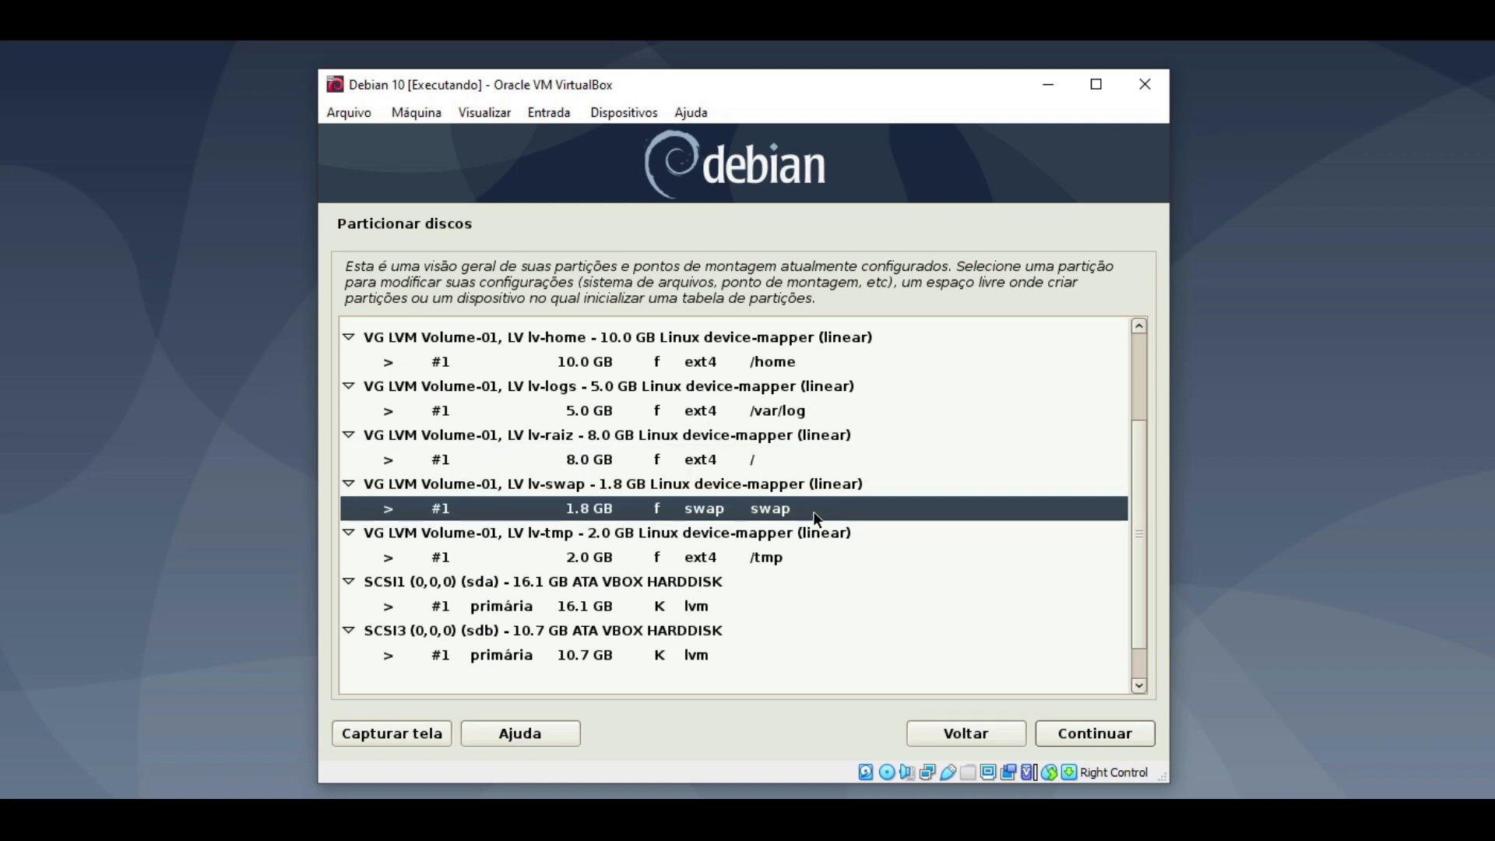
left_click(798, 559)
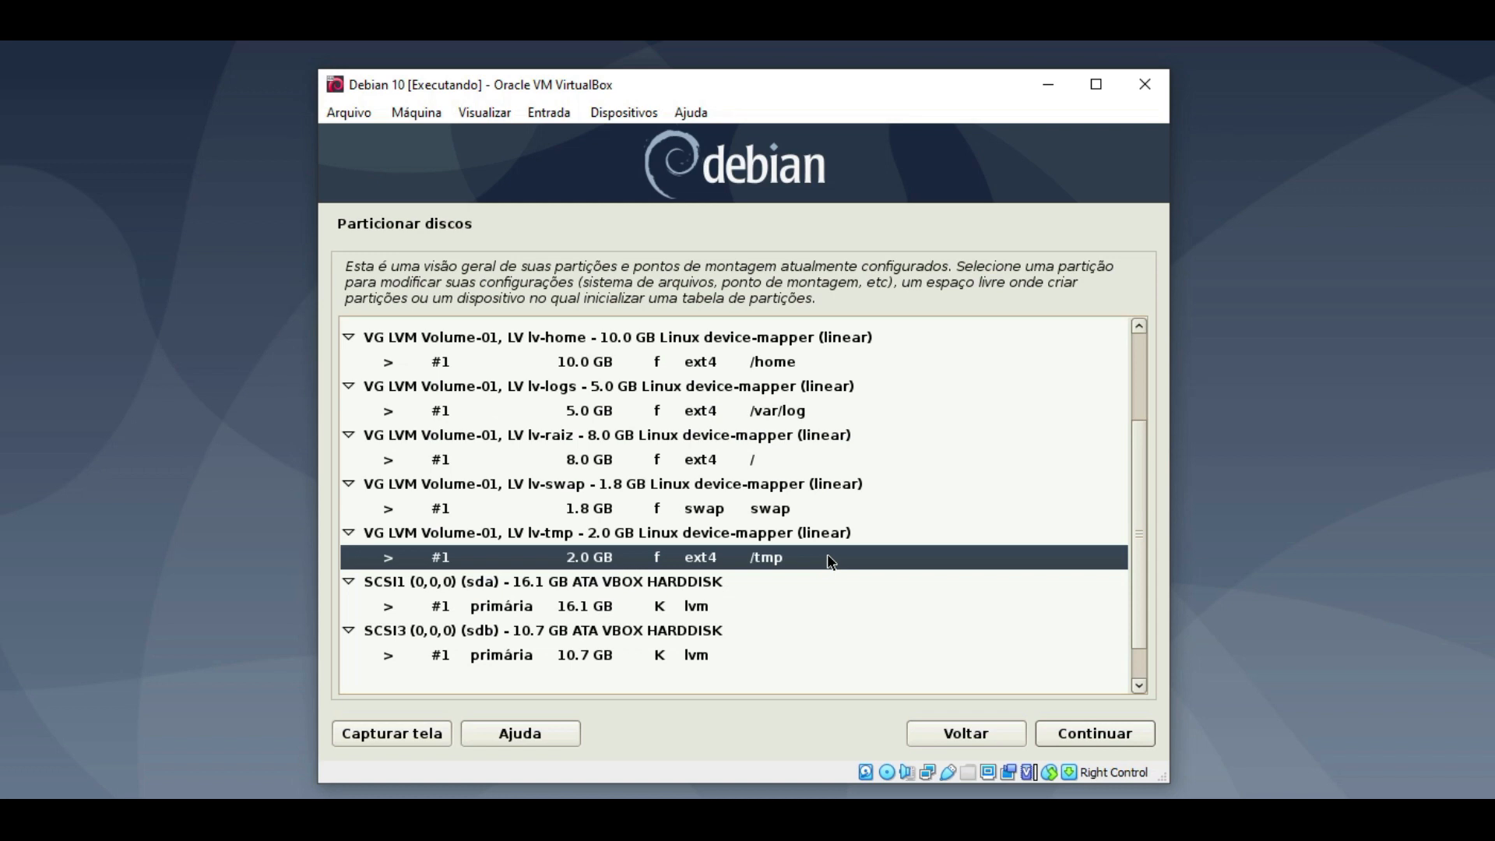
scroll(1138, 555, "down", 1)
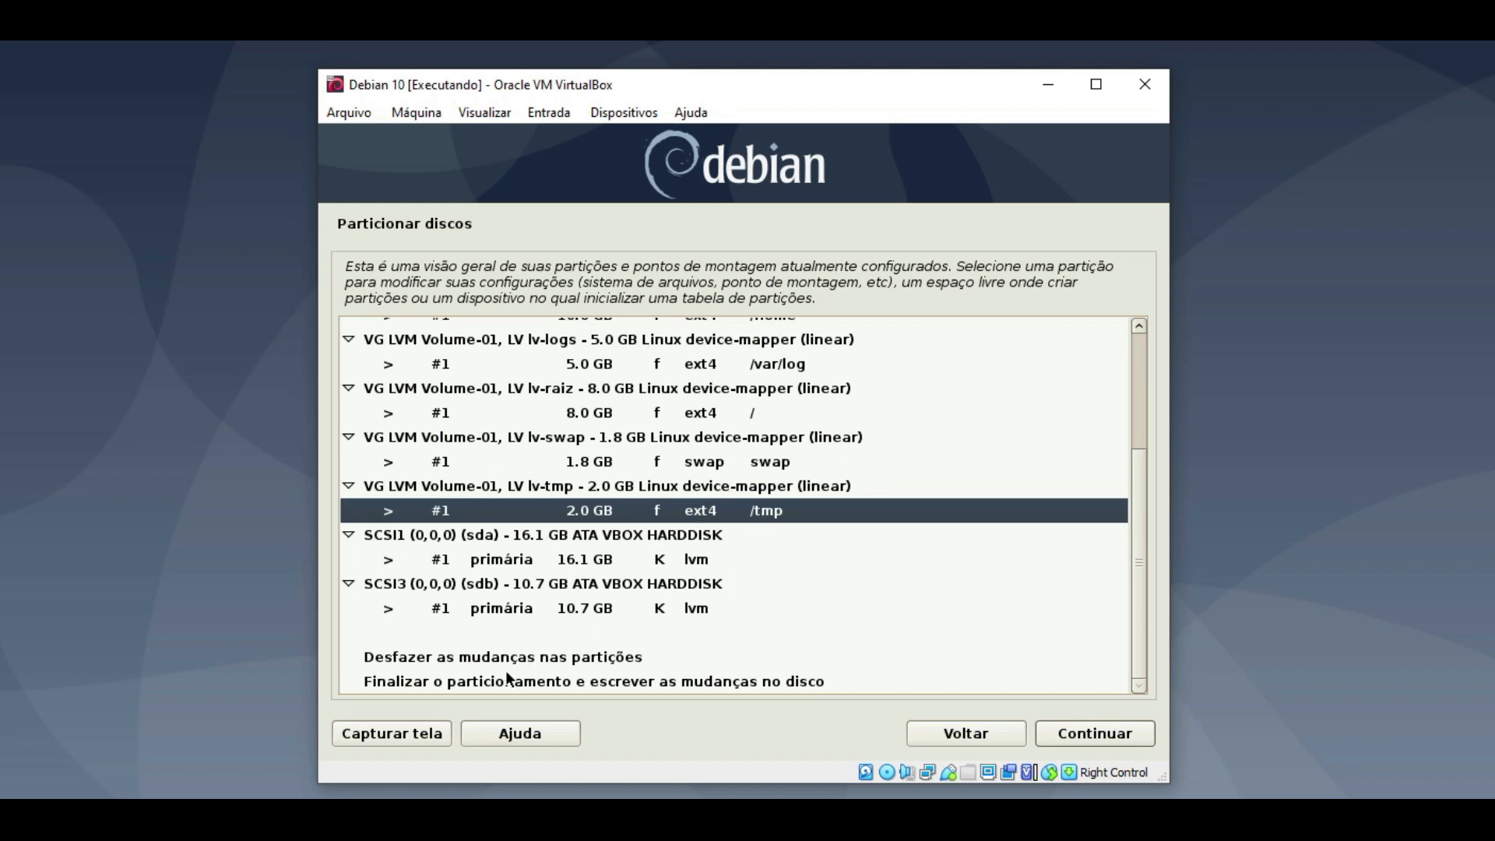
- Review the changes for lv-home, Volume-01 and lv-swap, then choose 'Sim' to write them to disk
double_click(700, 684)
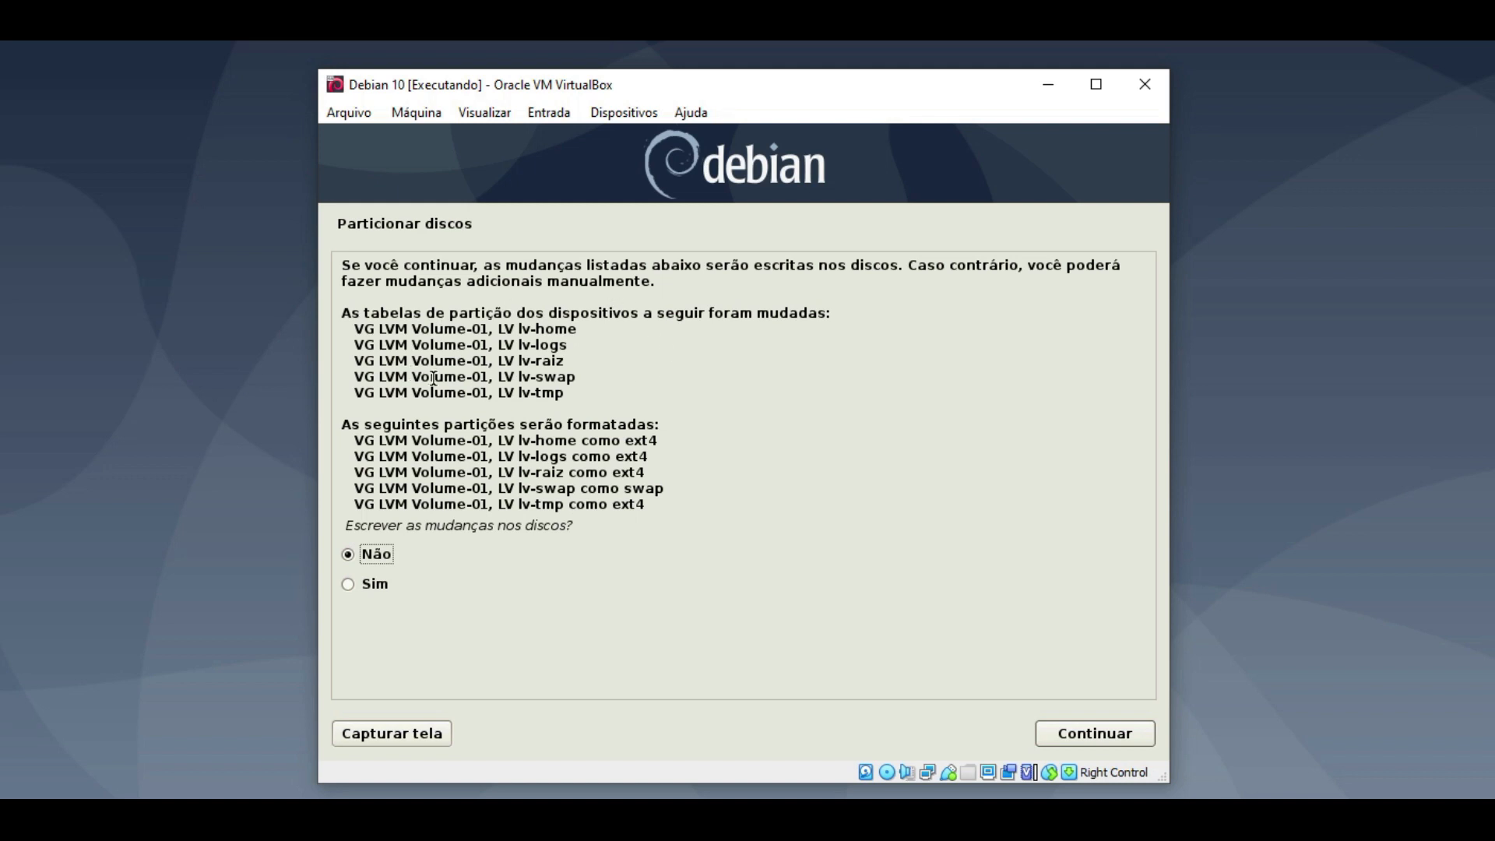
left_click_drag(420, 328, 577, 330)
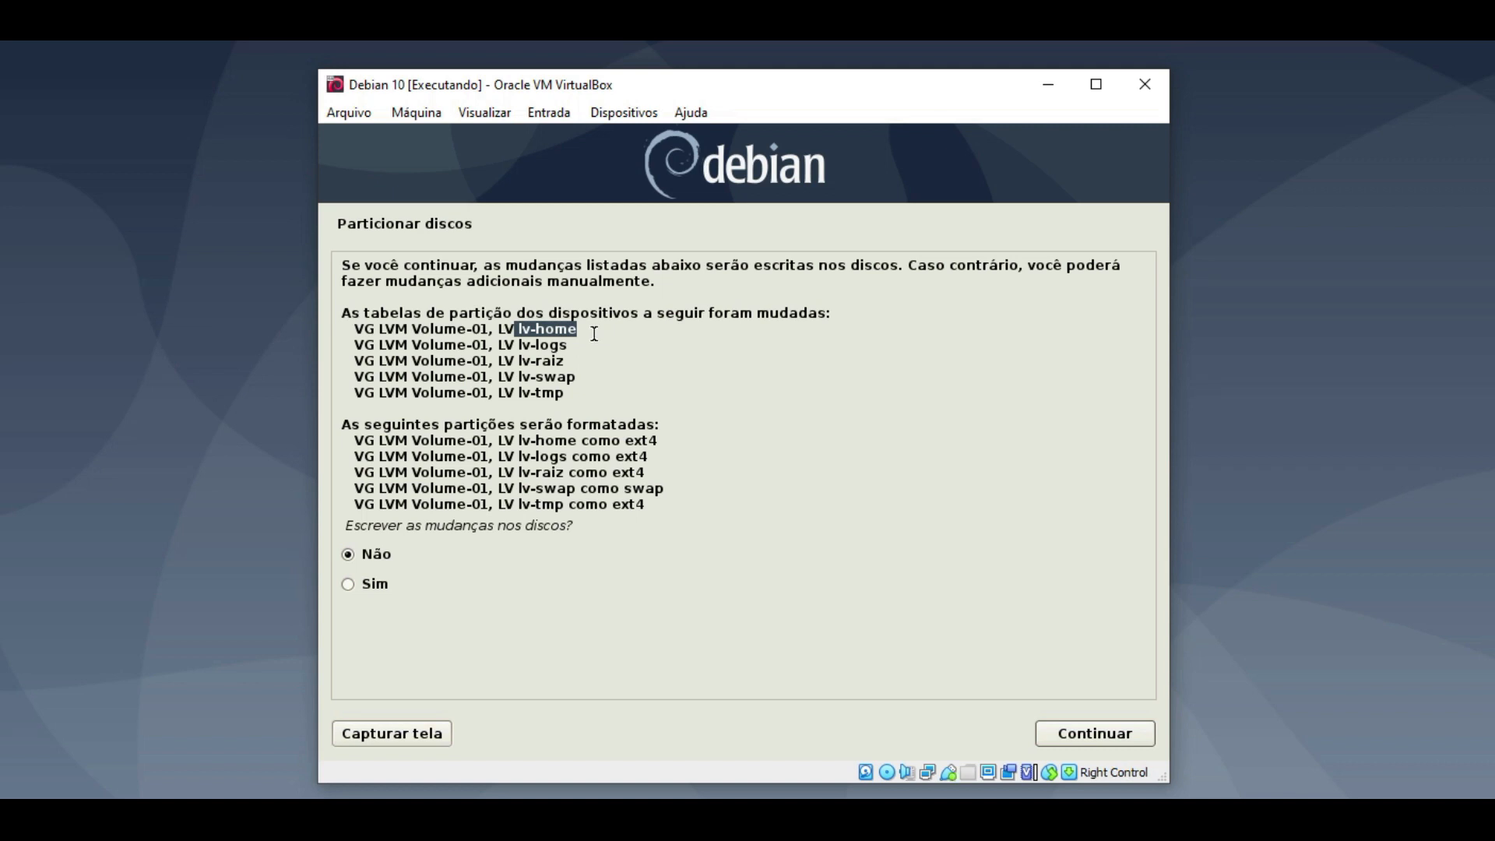
left_click_drag(490, 329, 346, 325)
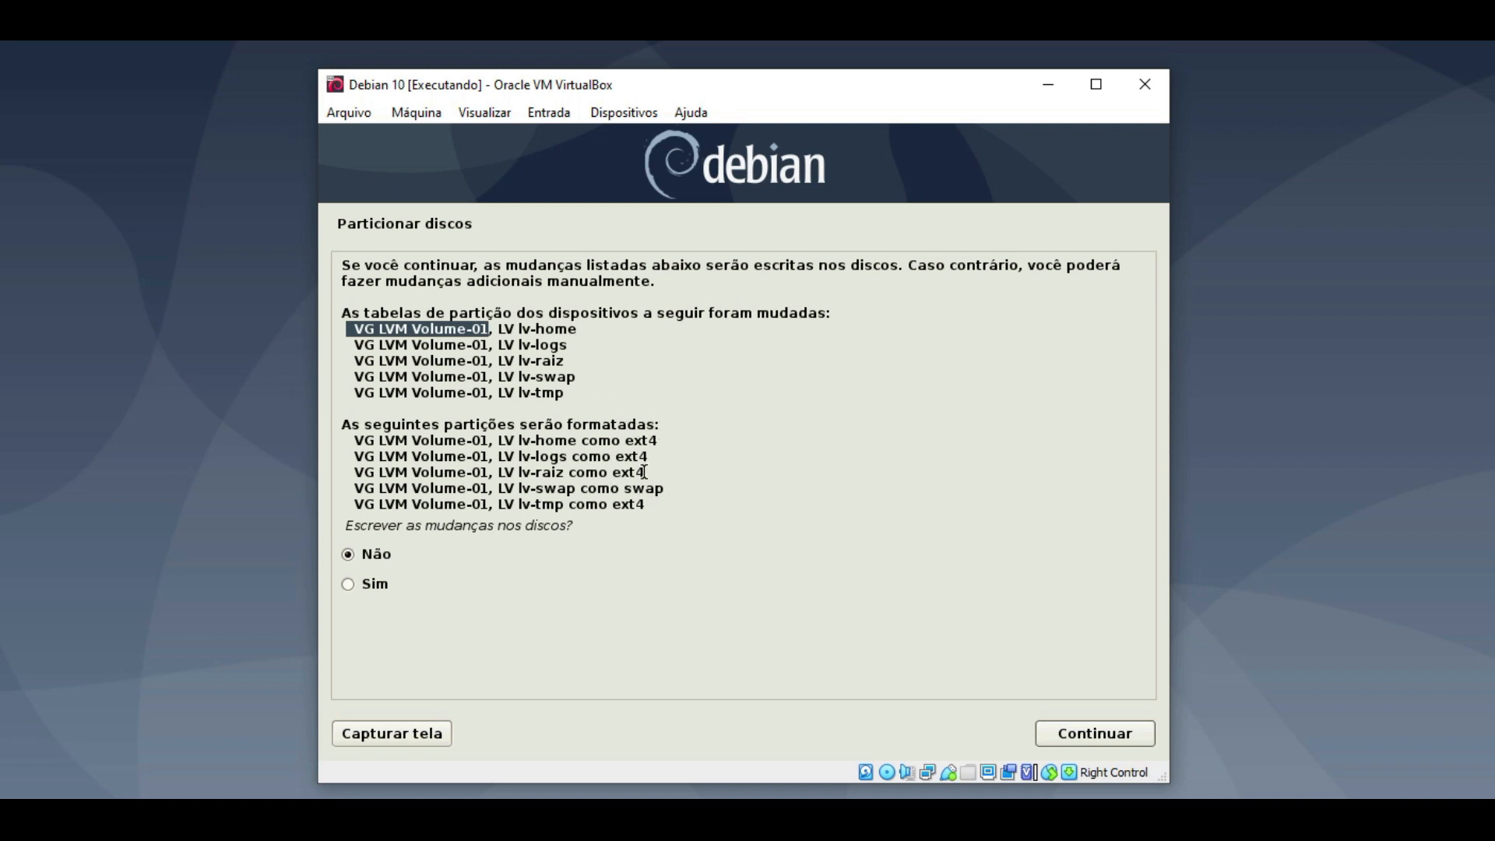
left_click_drag(668, 488, 324, 487)
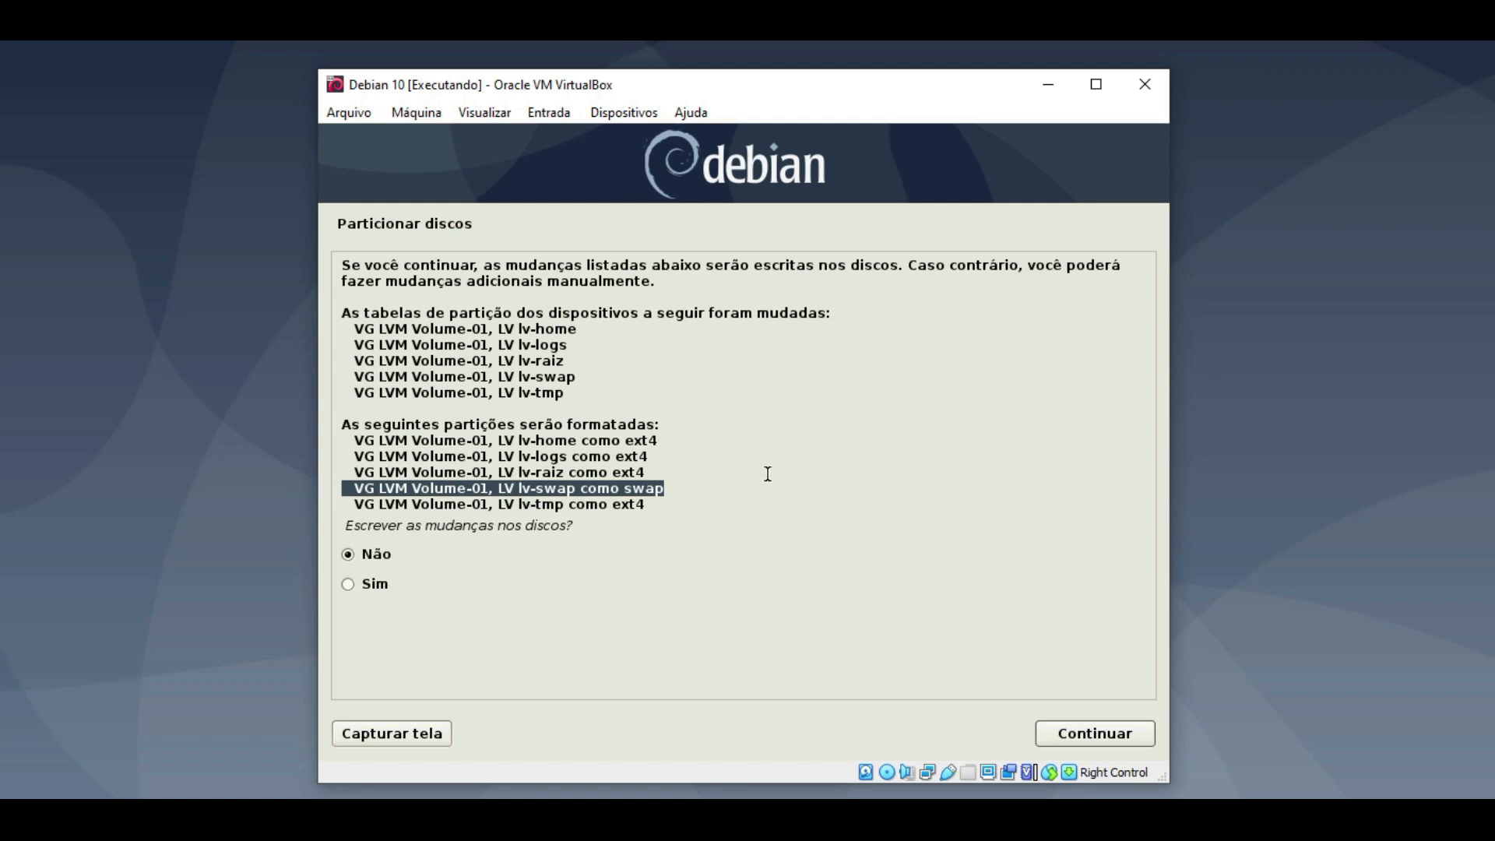
left_click(372, 583)
left_click(1059, 733)
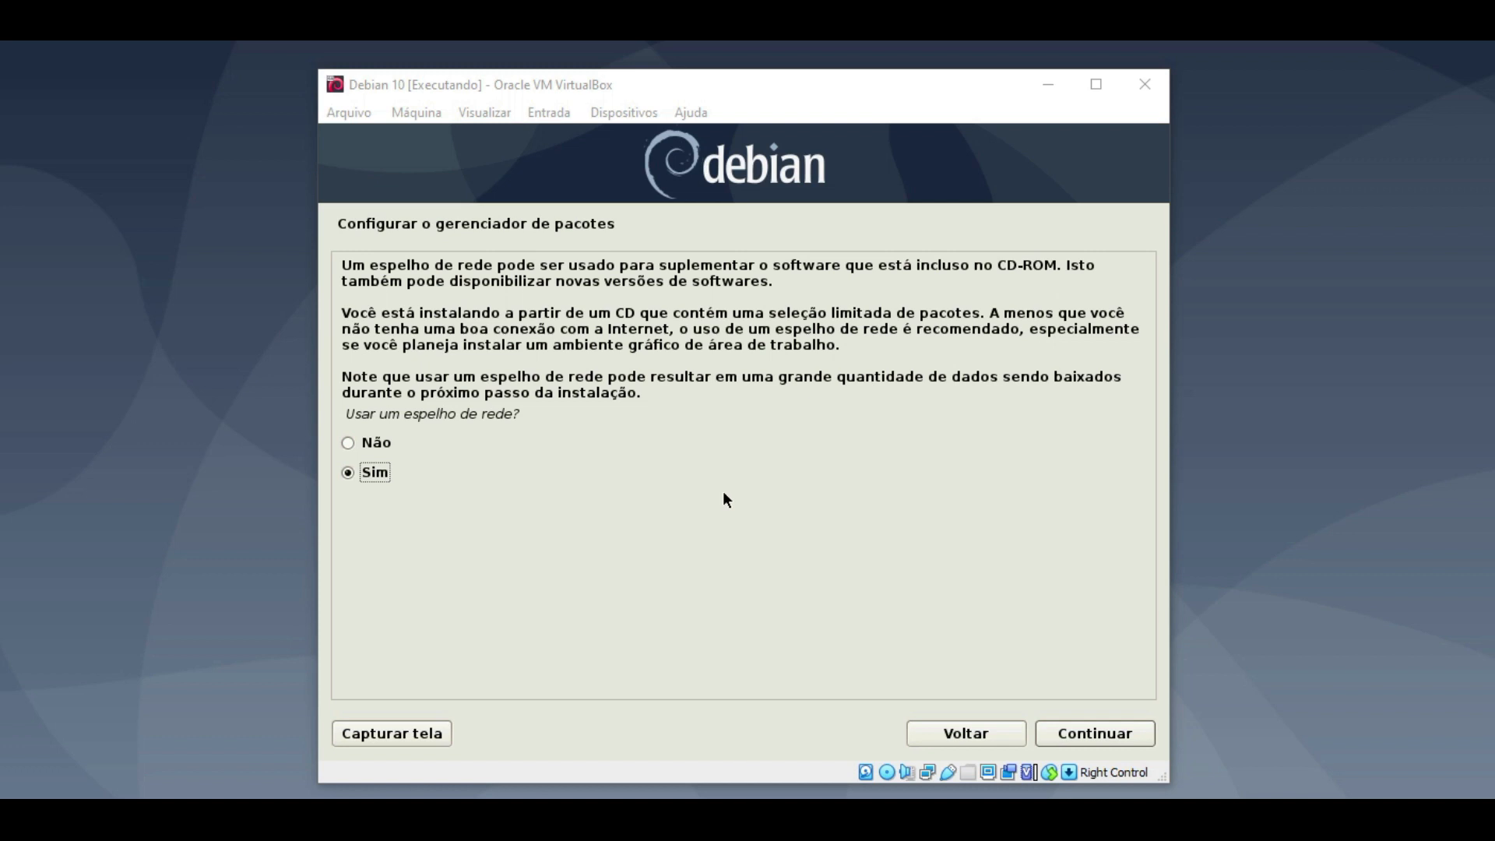
- Use a network mirror: Brasil, deb.debian.org, with the HTTP proxy left blank
left_click(1071, 731)
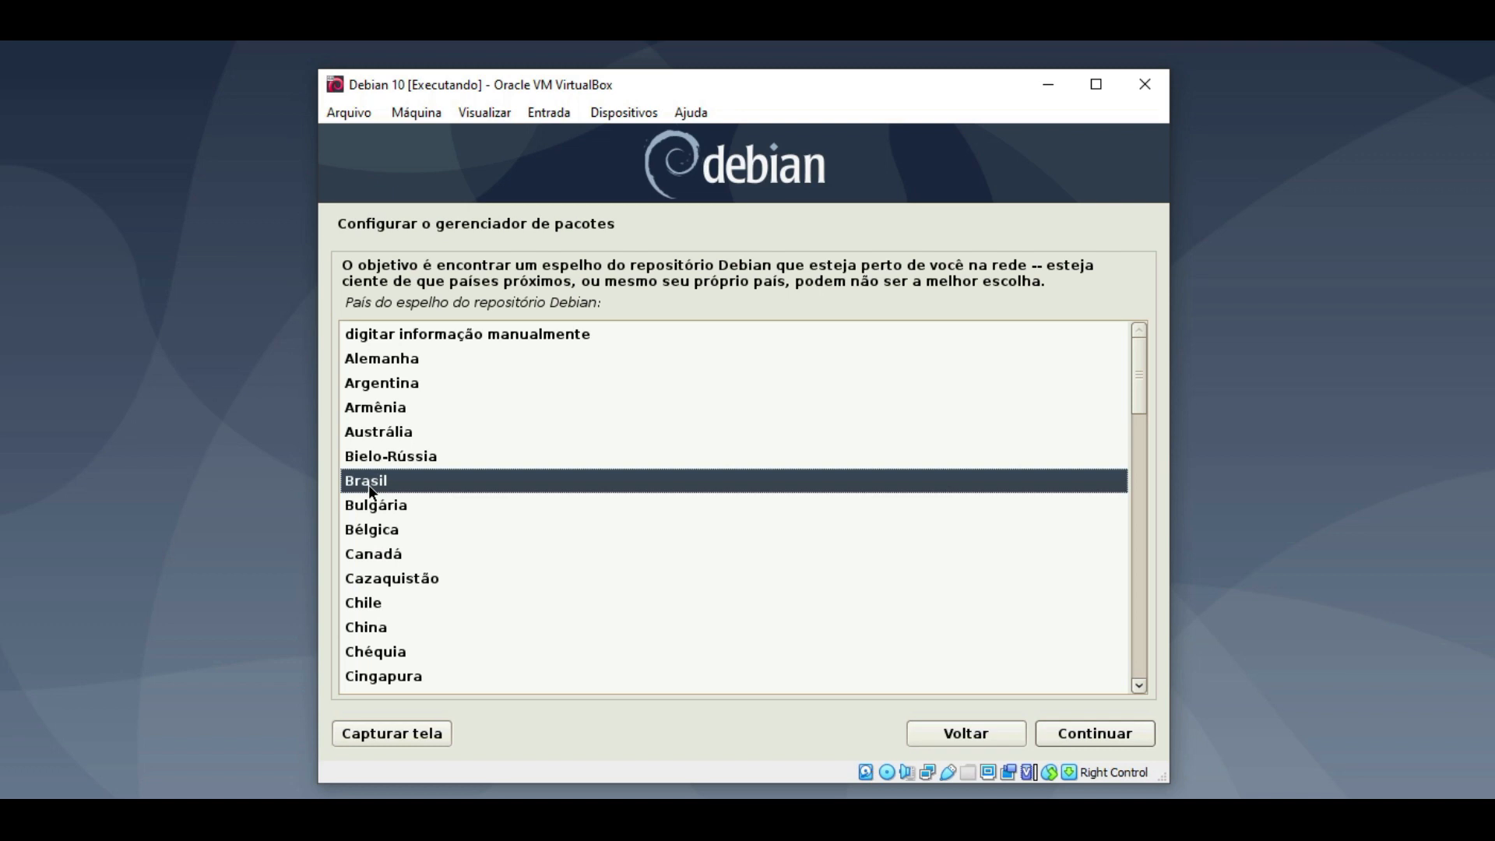
double_click(368, 484)
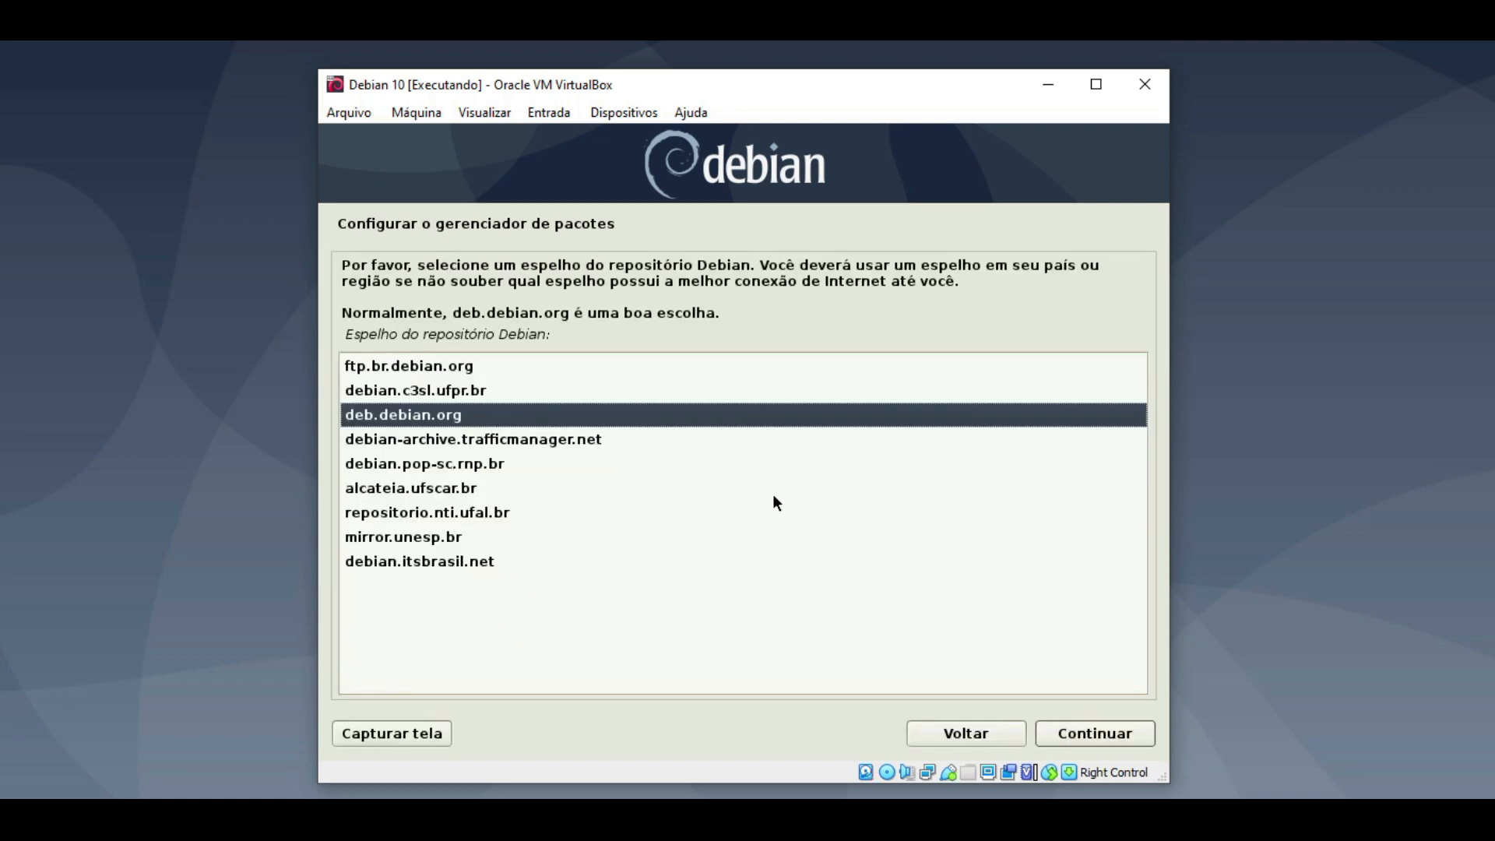
double_click(449, 417)
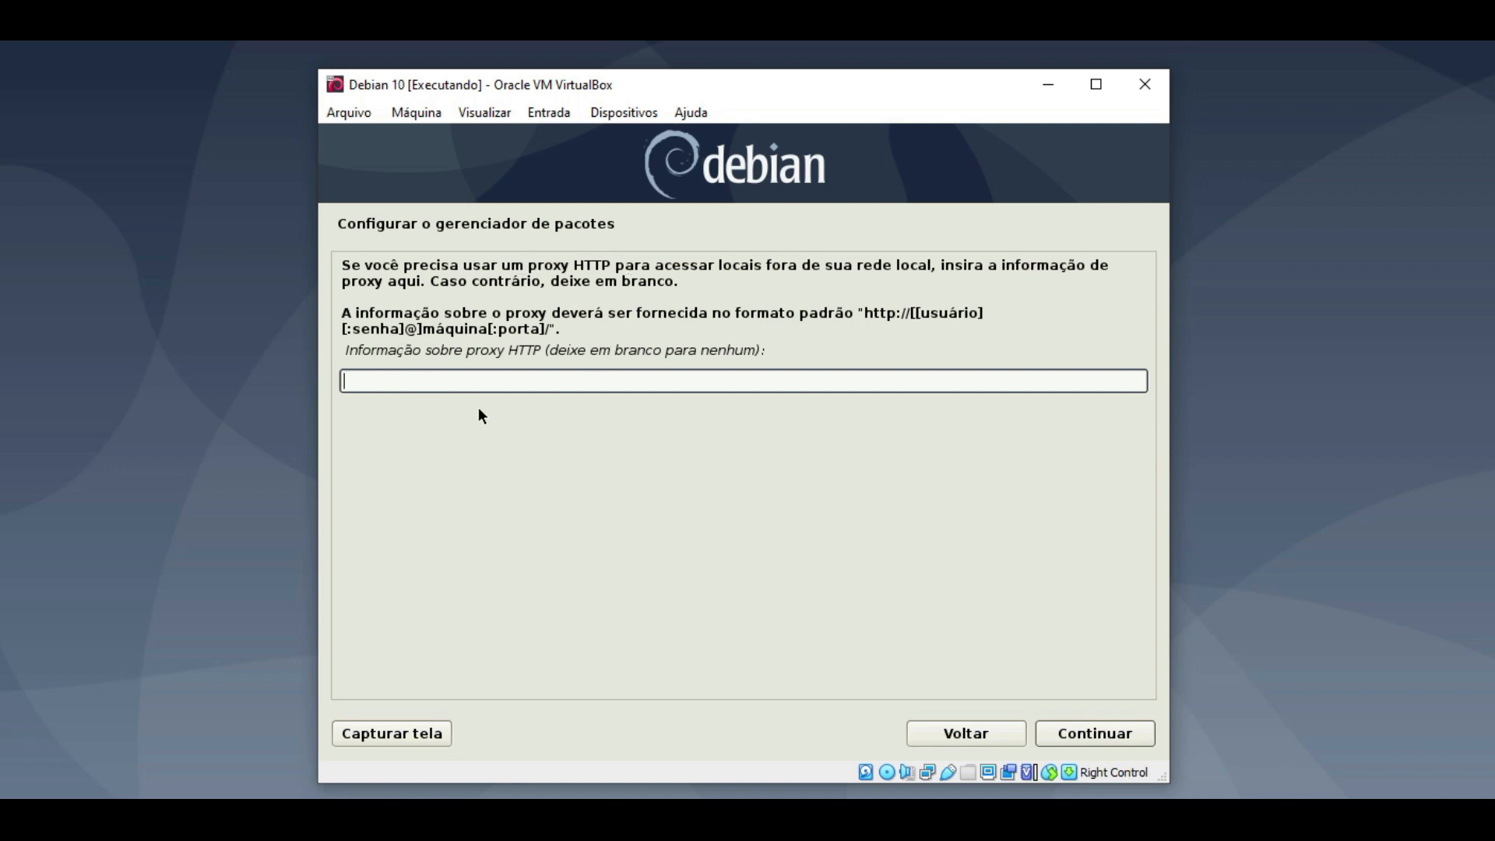
left_click(1095, 731)
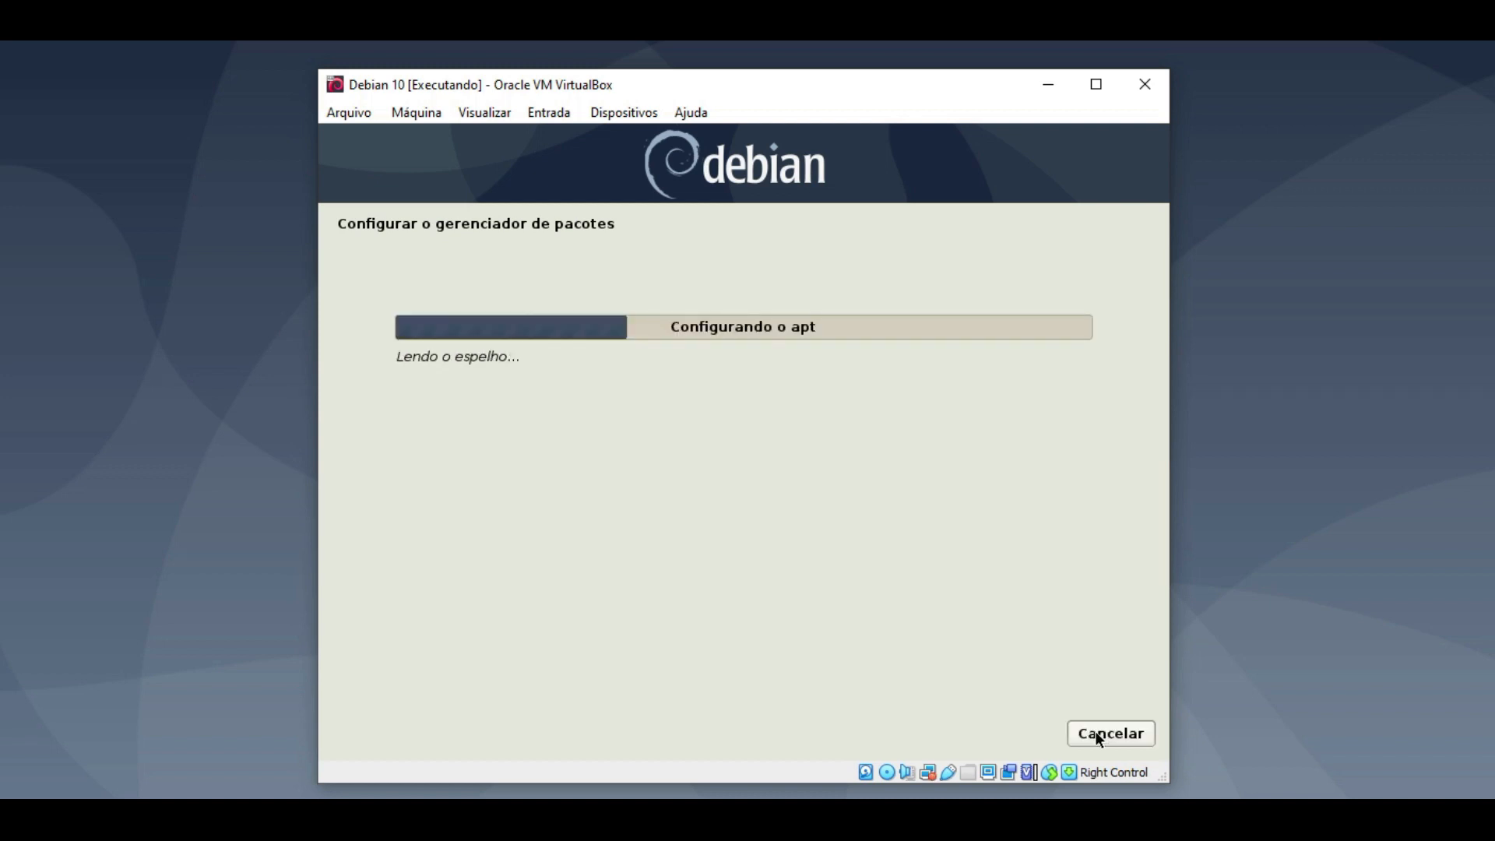
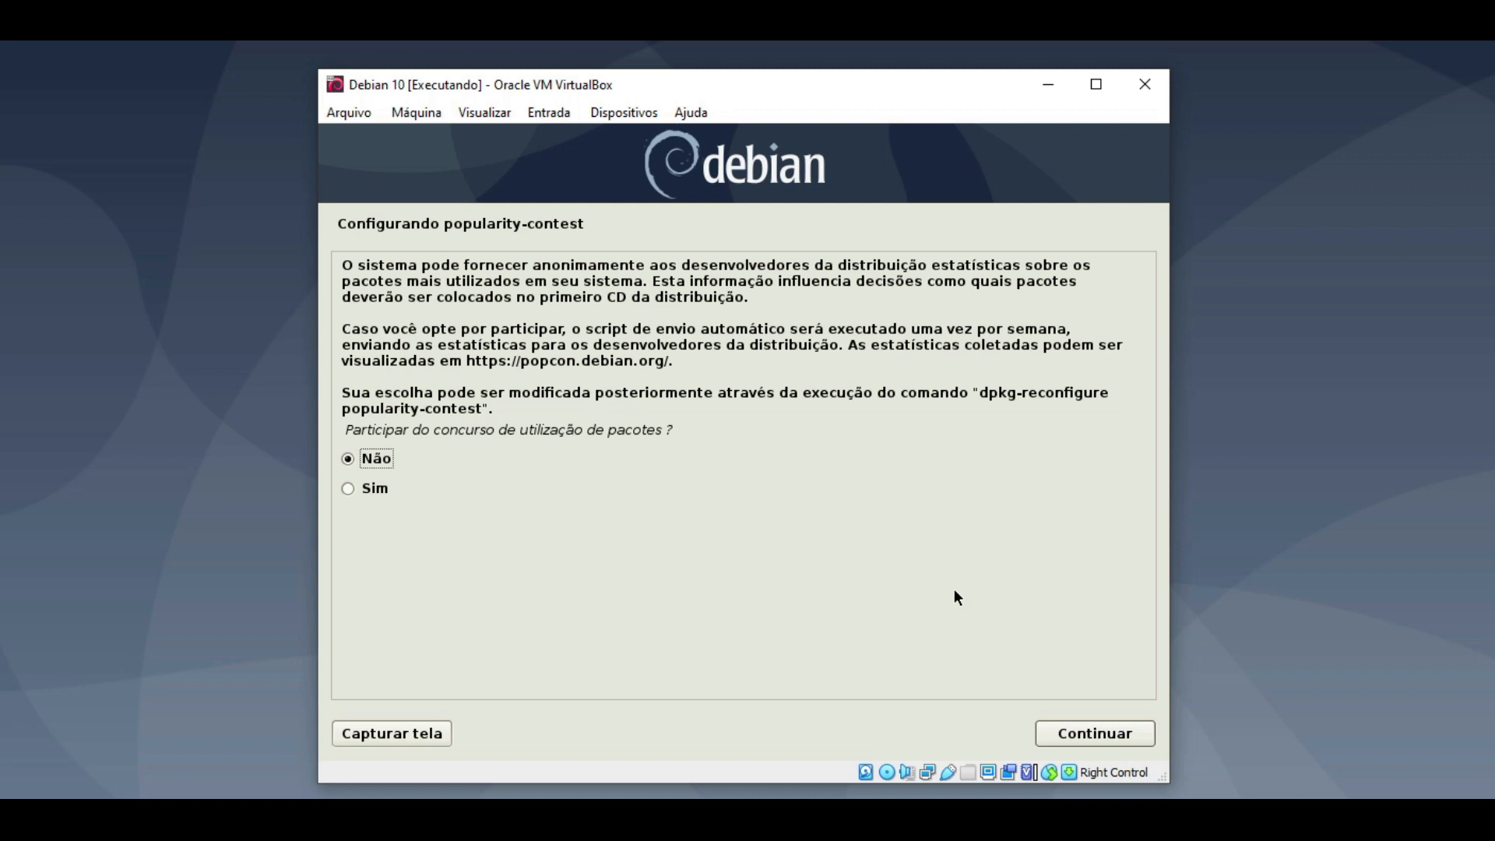
- Keep 'Não' on the popularity-contest screen and continue to software selection
left_click(1463, 670)
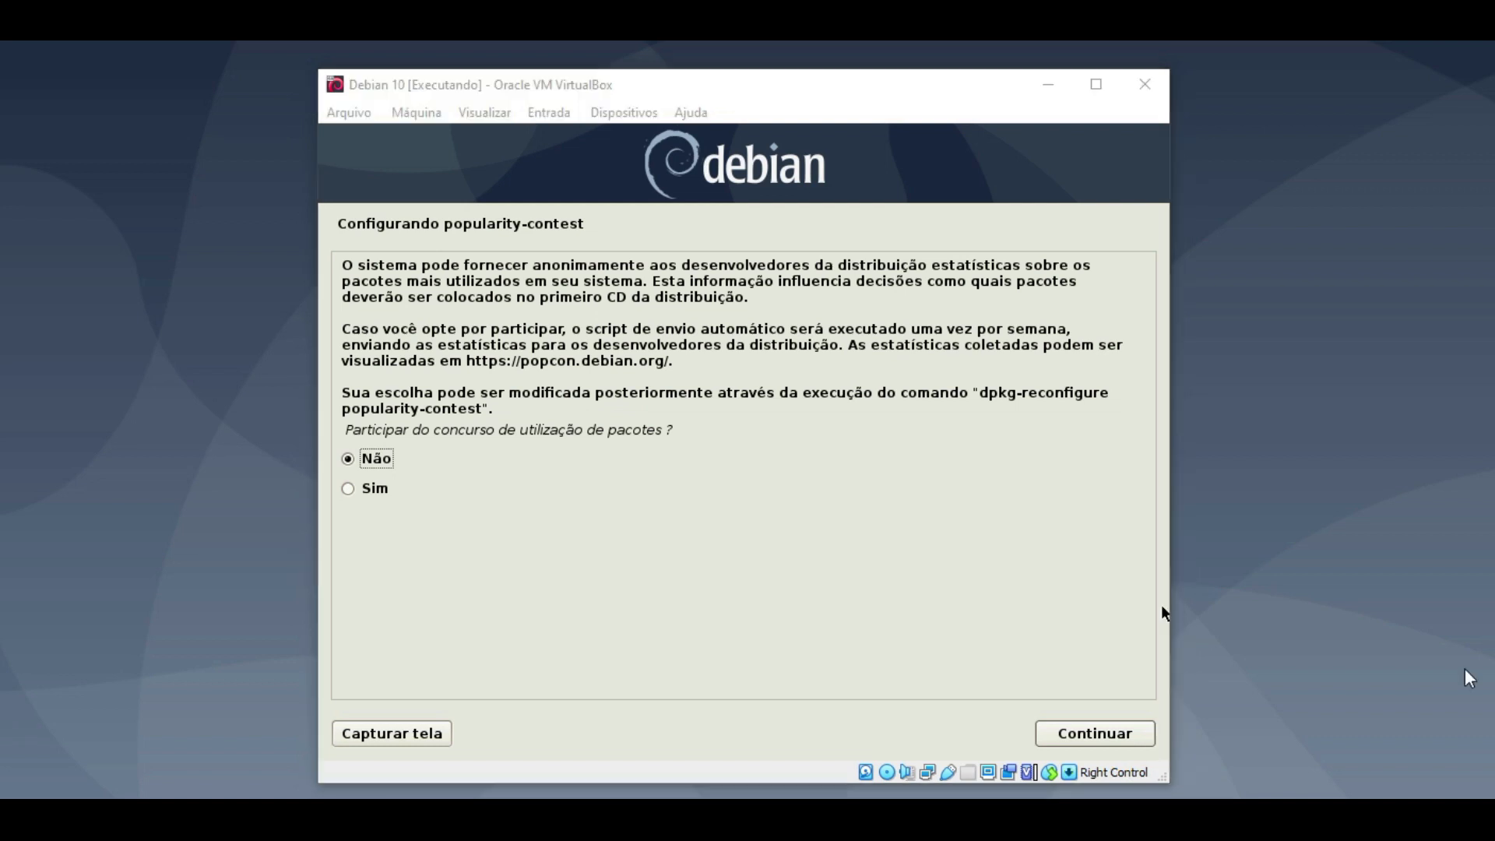
left_click(1103, 729)
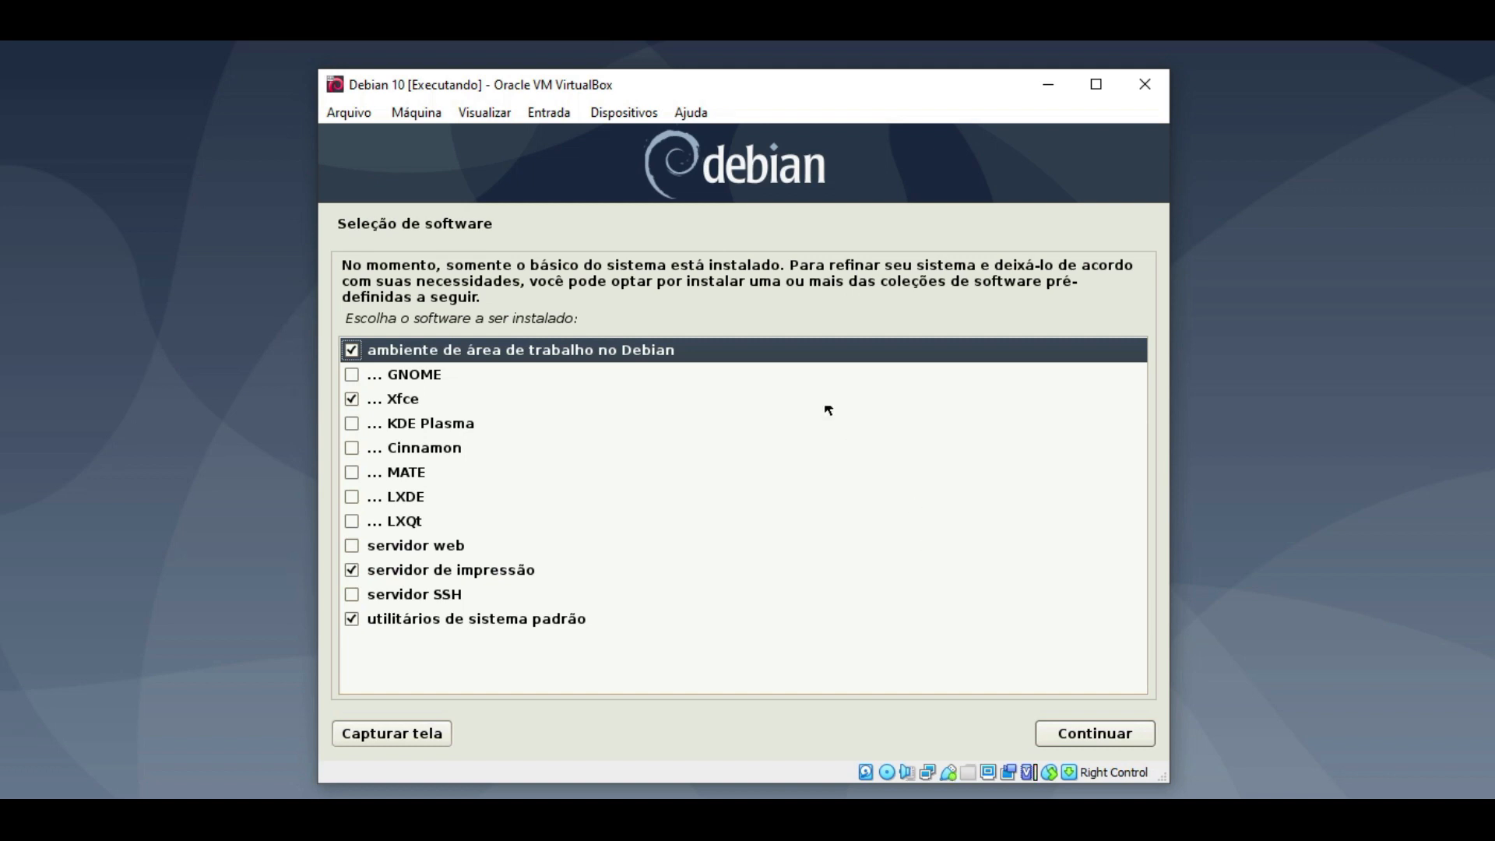
- Untick the Debian desktop environment and print server, keeping standard system utilities, and start installing
left_click(351, 397)
left_click(351, 348)
left_click(349, 571)
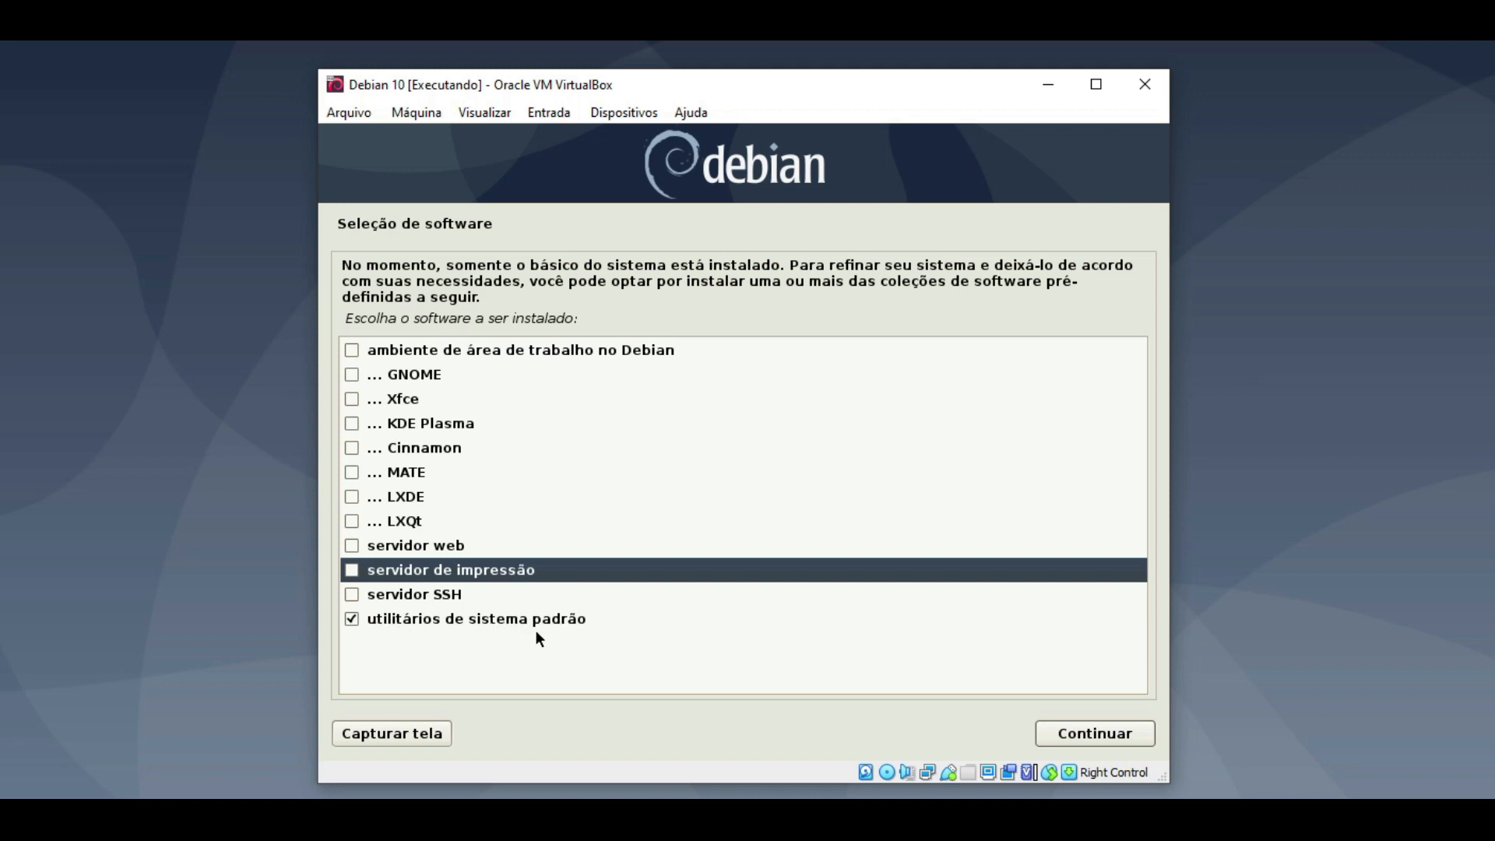
left_click(1088, 732)
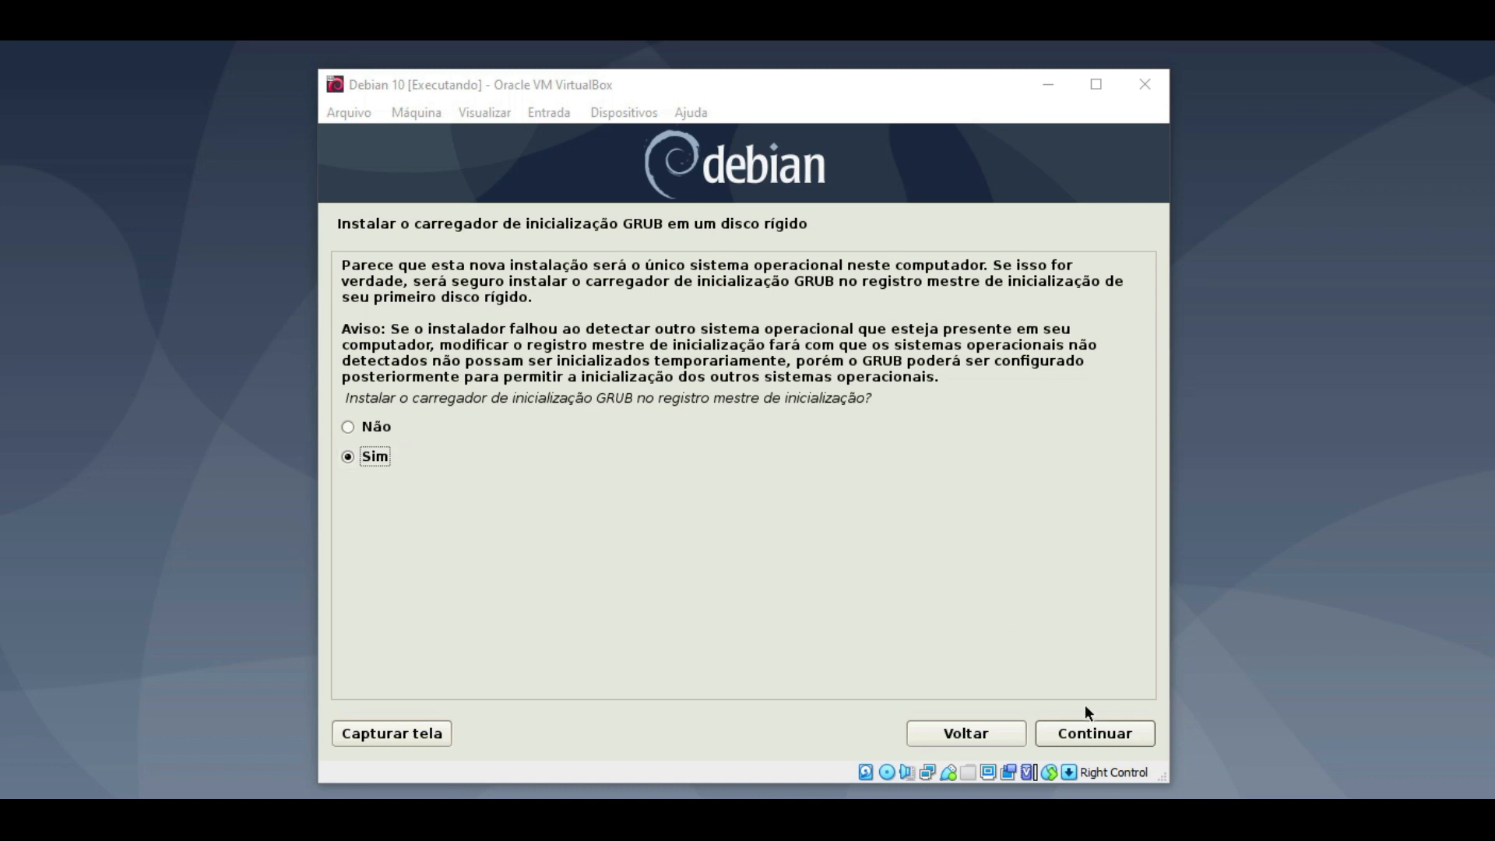
- Accept installing GRUB to the master boot record on /dev/sda
left_click(1086, 735)
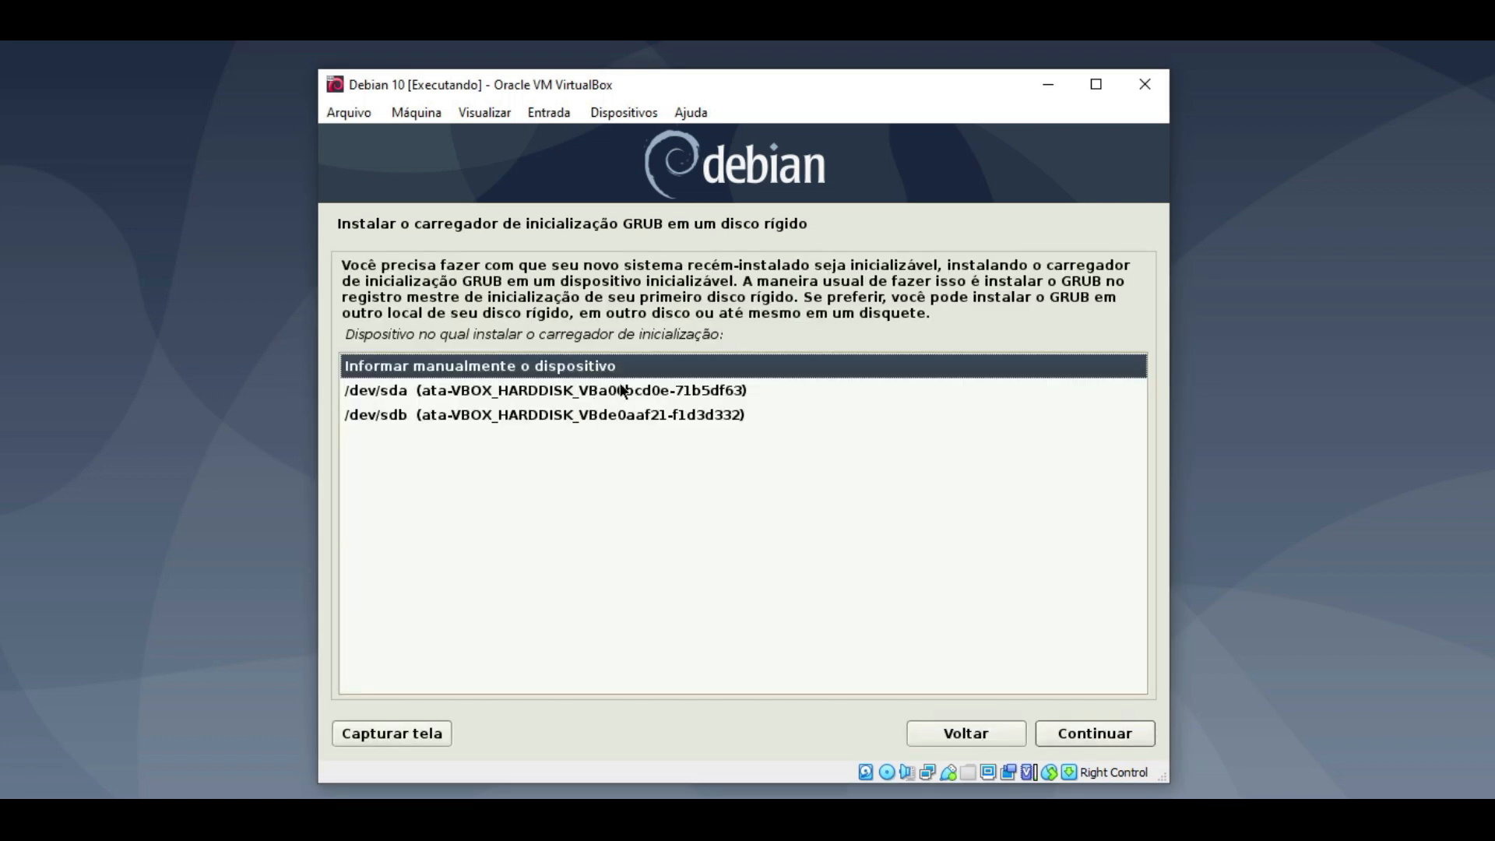
left_click(404, 396)
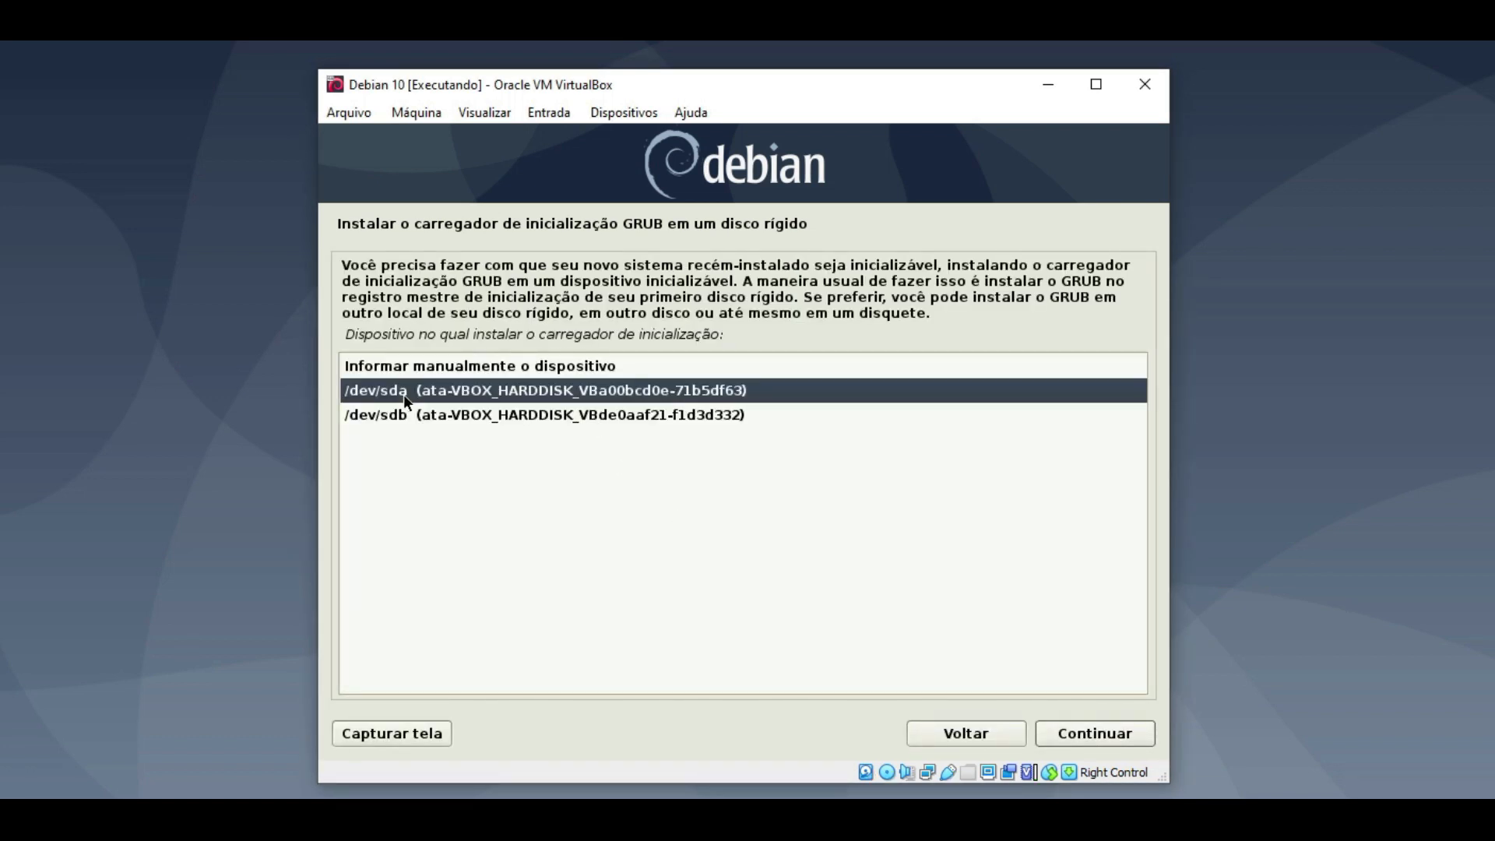
left_click(1088, 735)
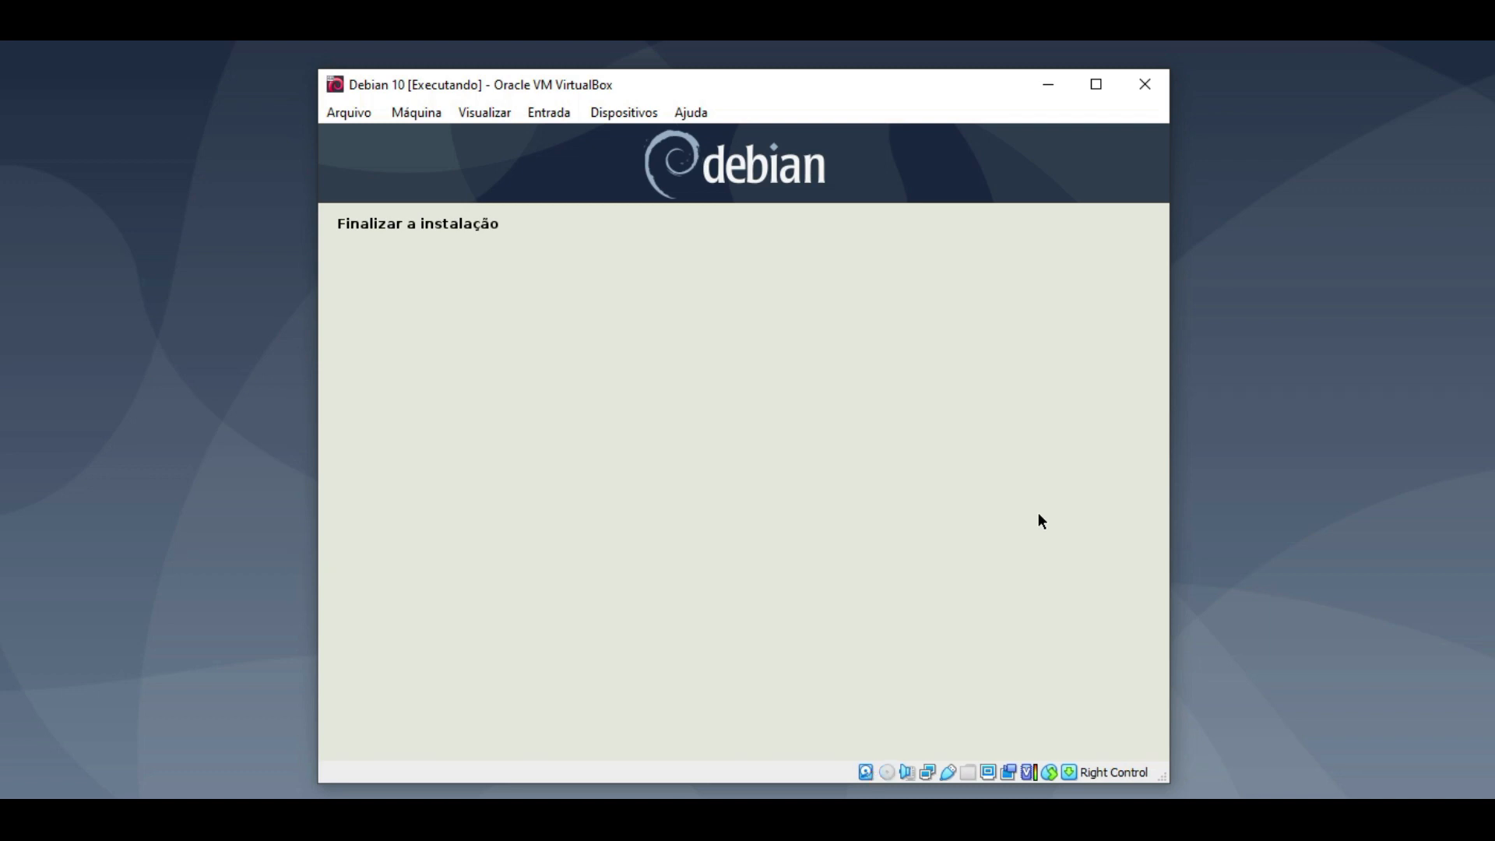
- Finish the installation, reboot, and boot 'Debian GNU/Linux' from the GRUB menu
left_click(1066, 730)
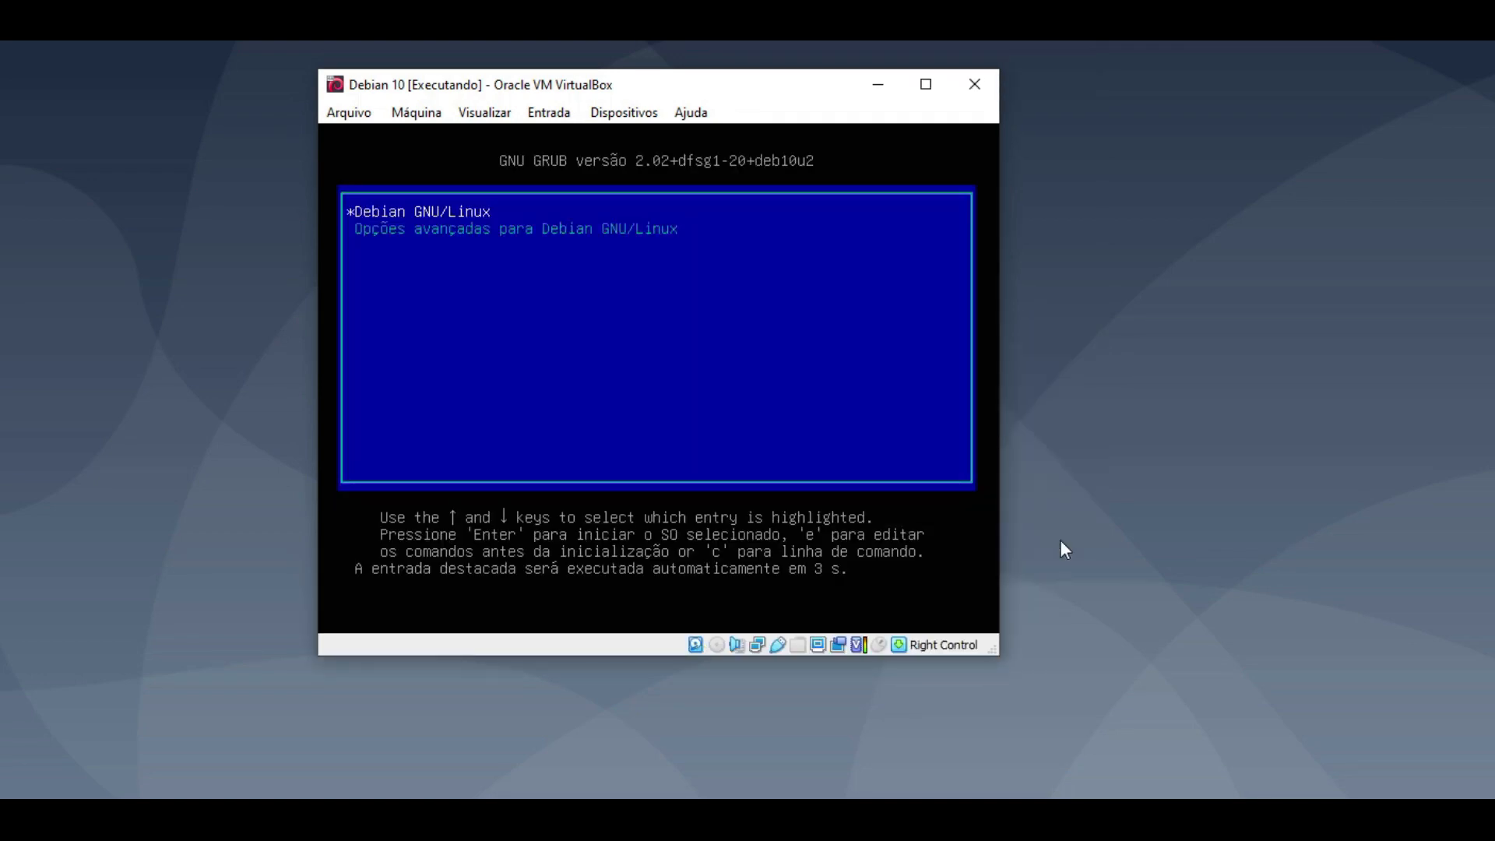
key("Return")
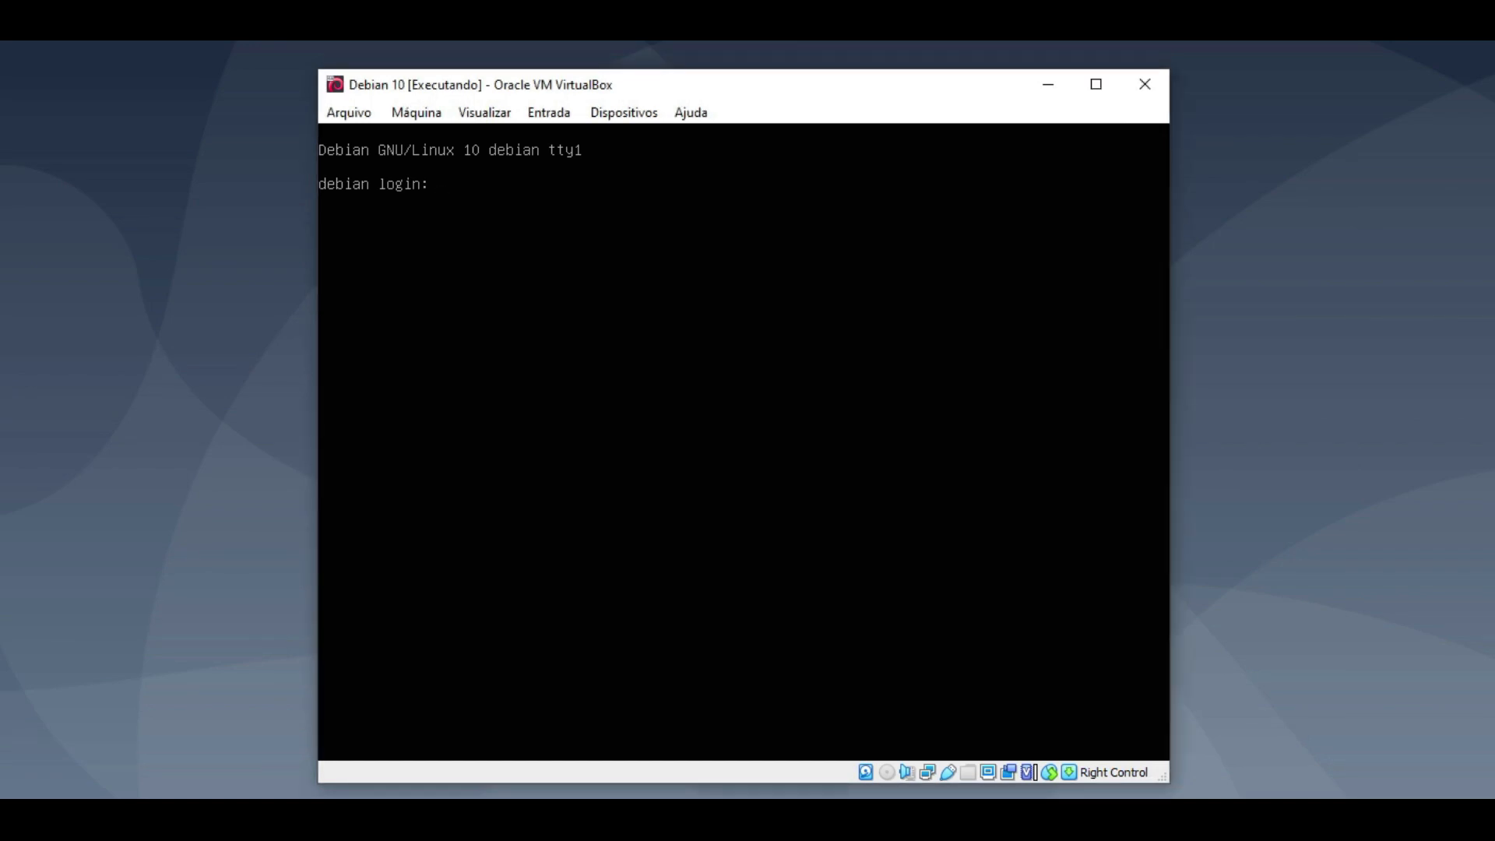
- Log in as root and clear the console
type("root")
key("Return")
key("Return")
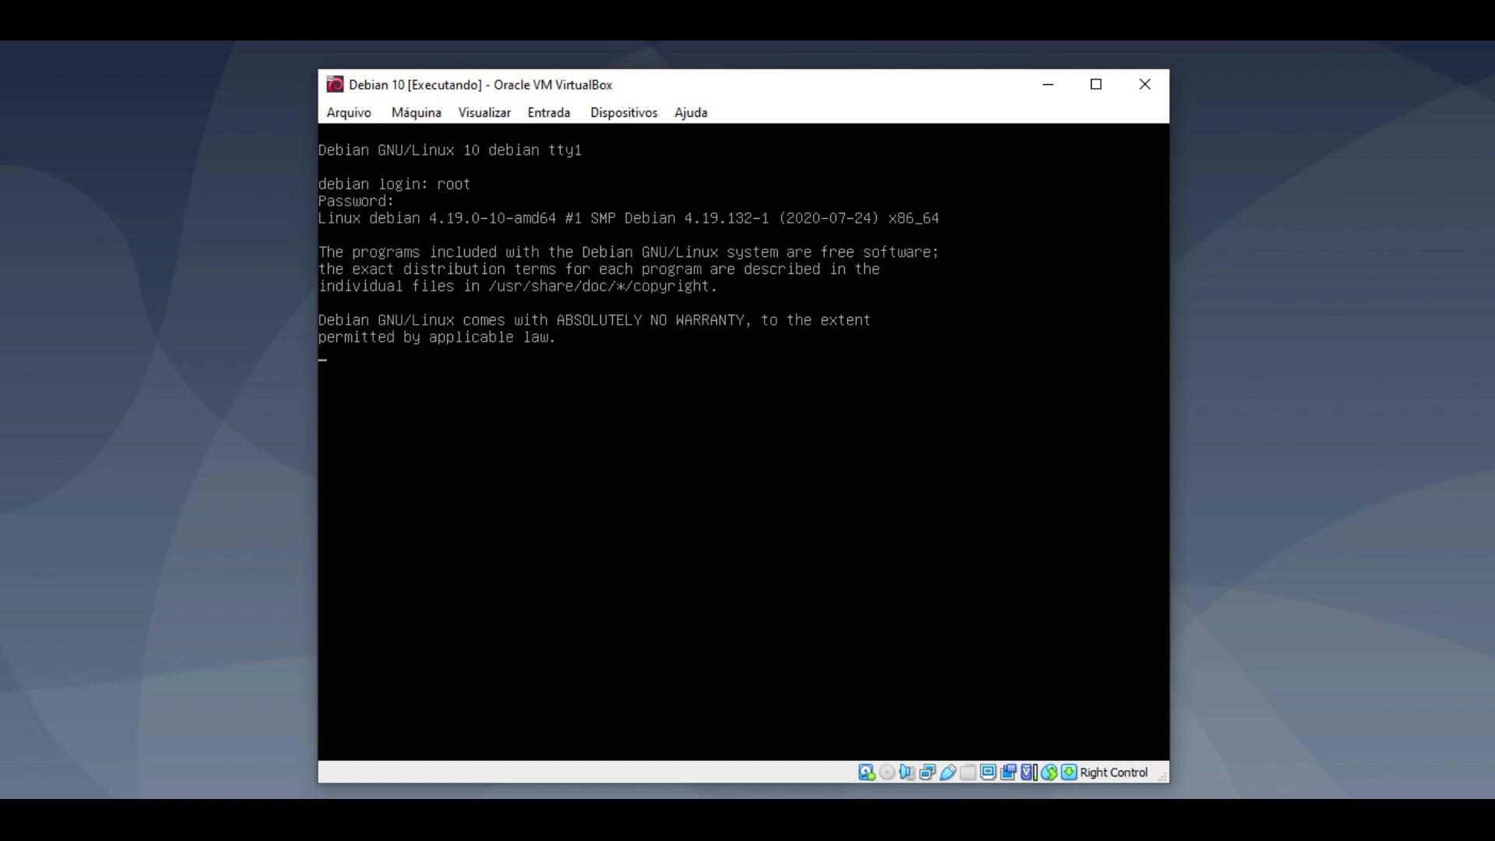
key("ctrl+l")
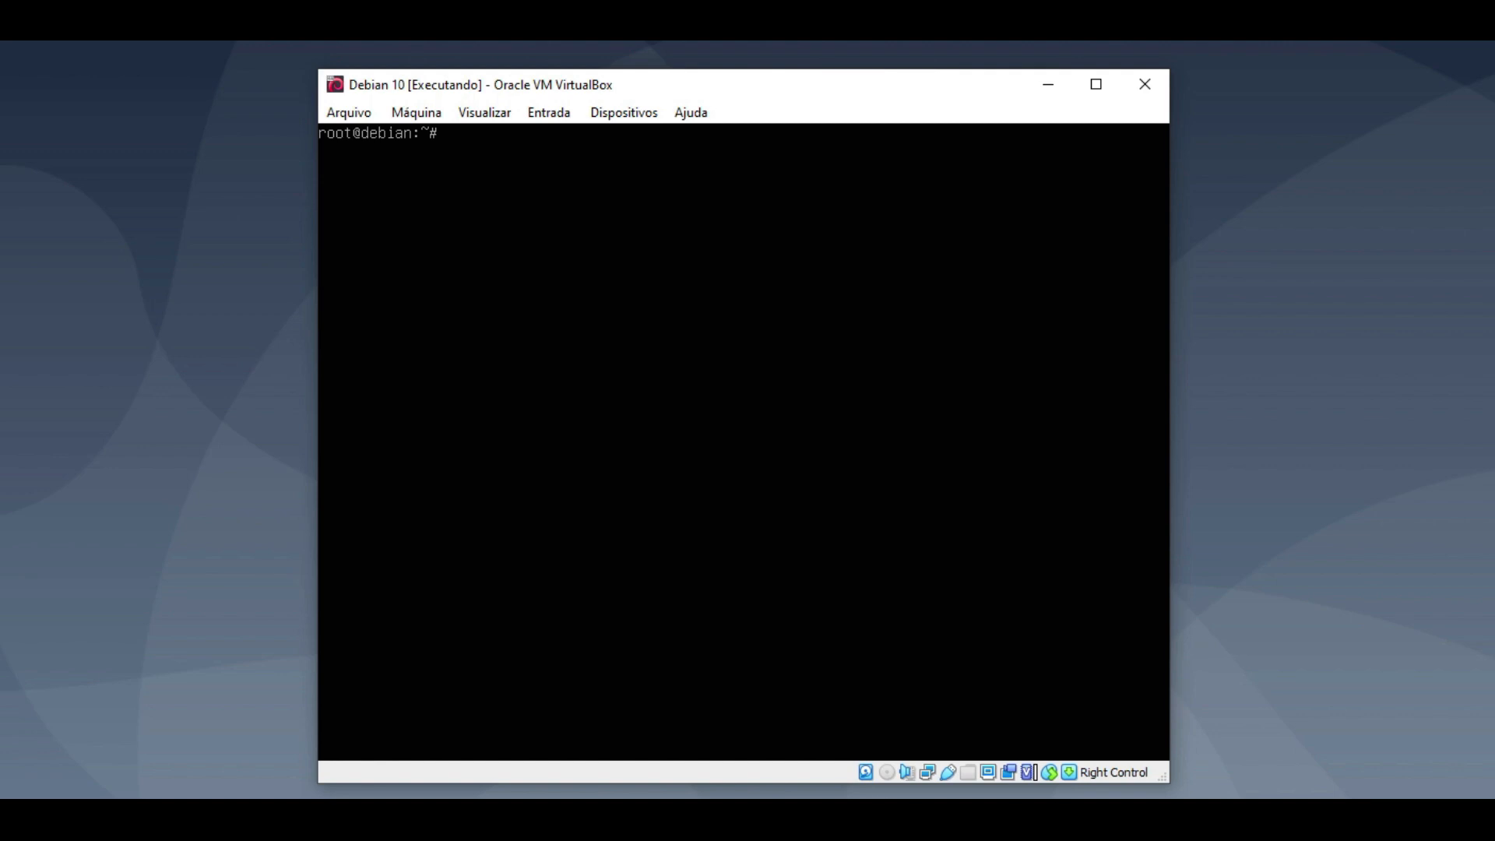
- Run fdisk -l to list disks and partitions, then clear and recall the command
type("fdisk -l")
key("Return")
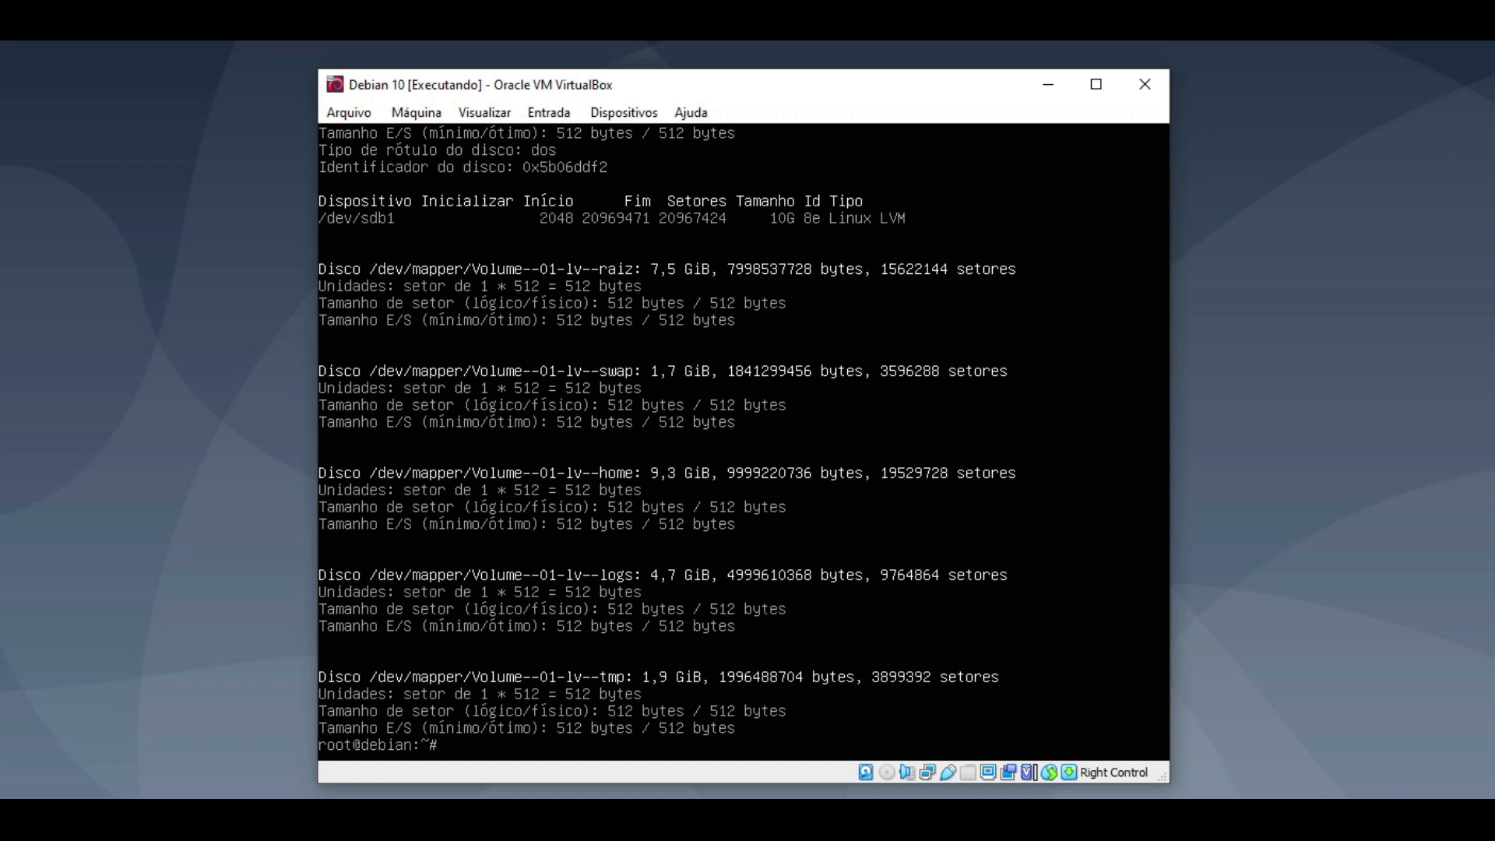
key("ctrl+l")
key("Up")
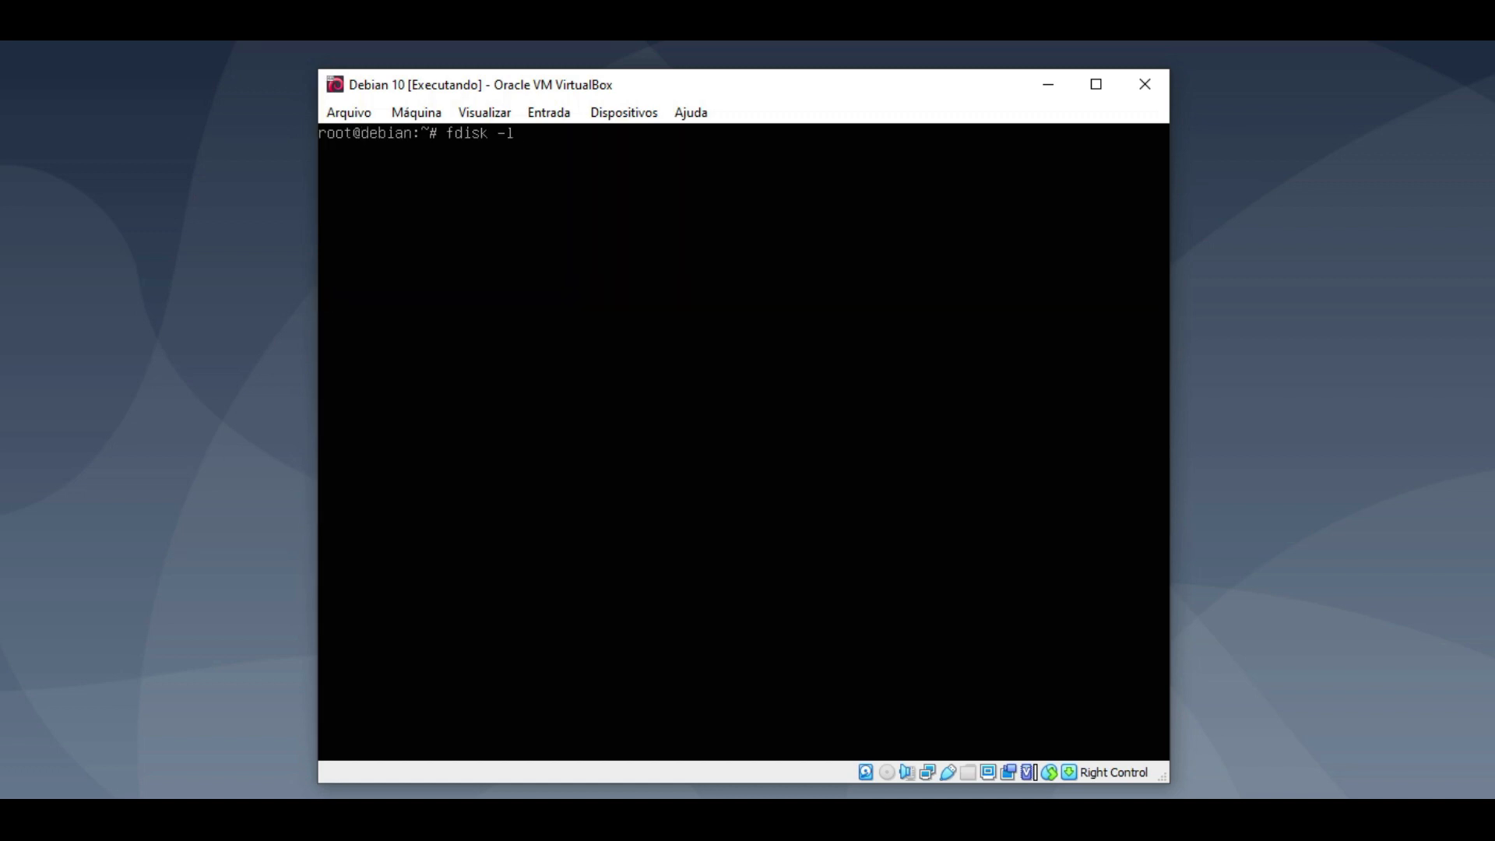
- Pipe fdisk -l through less, page to the end of the listing, and quit the pager
type("| less")
key("Return")
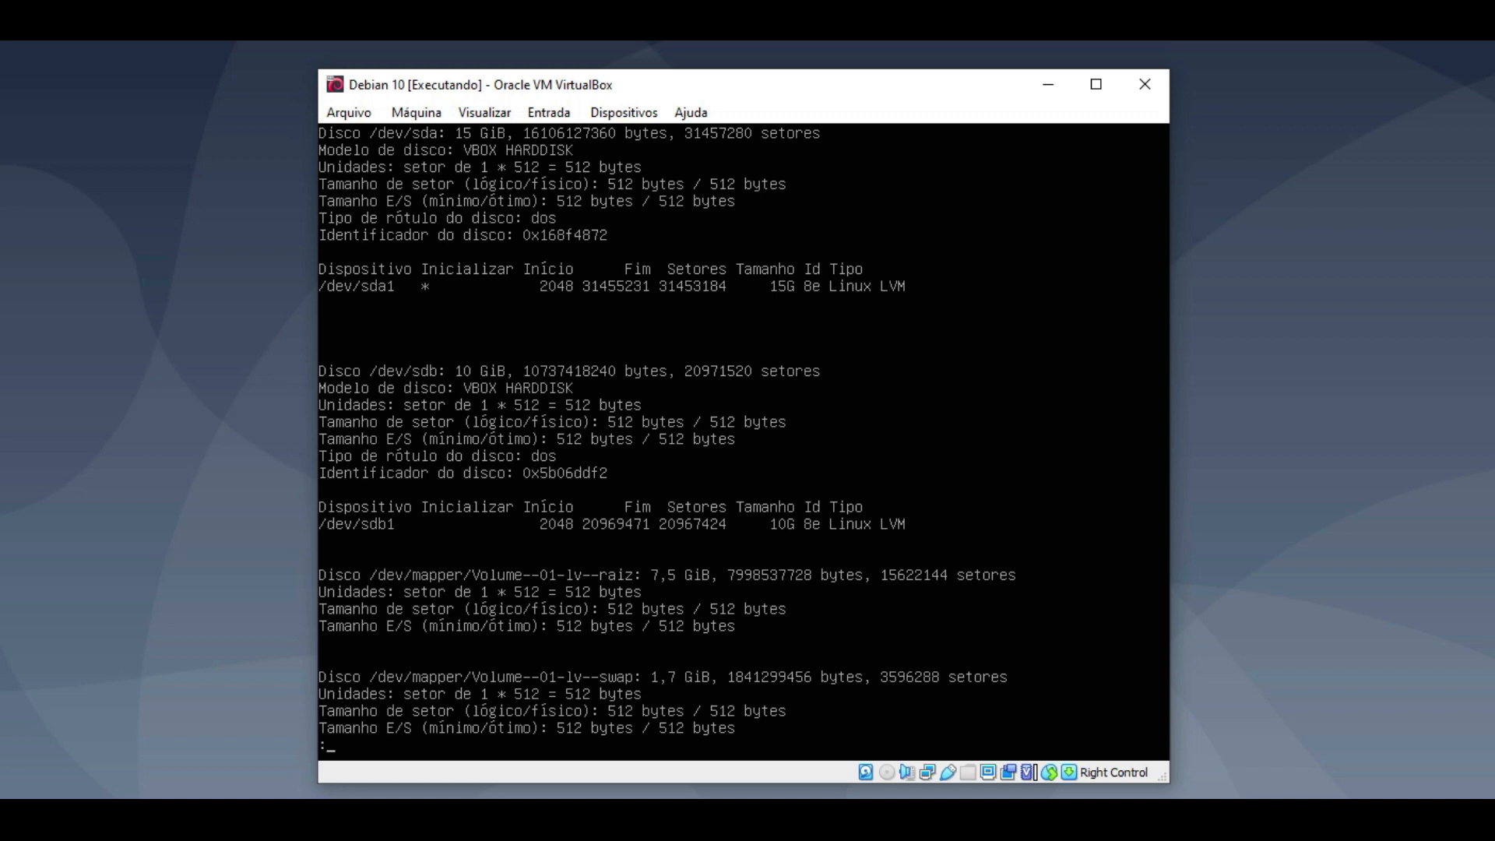
key("space")
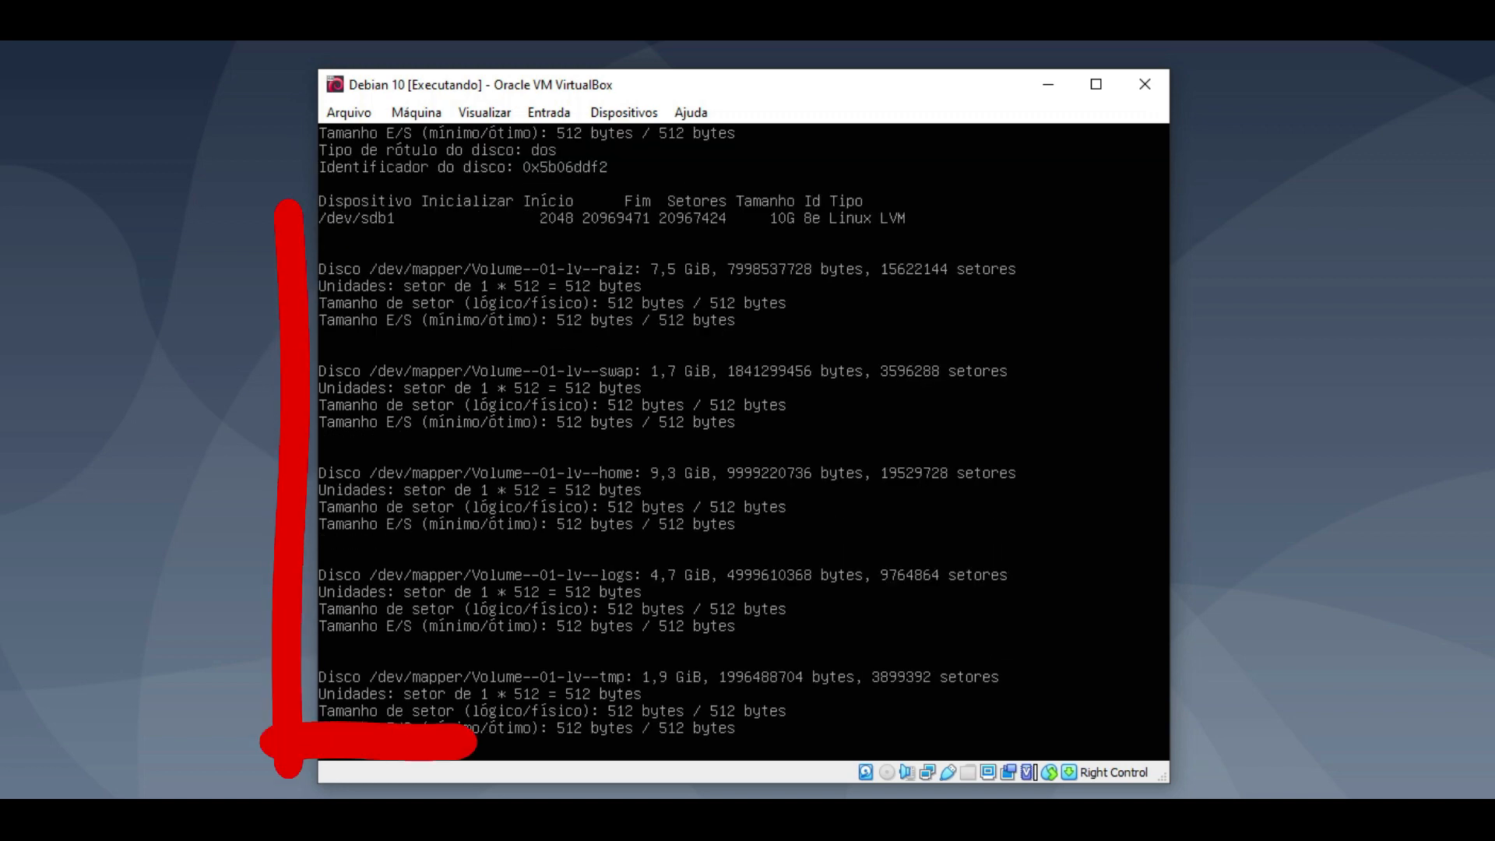
key("q")
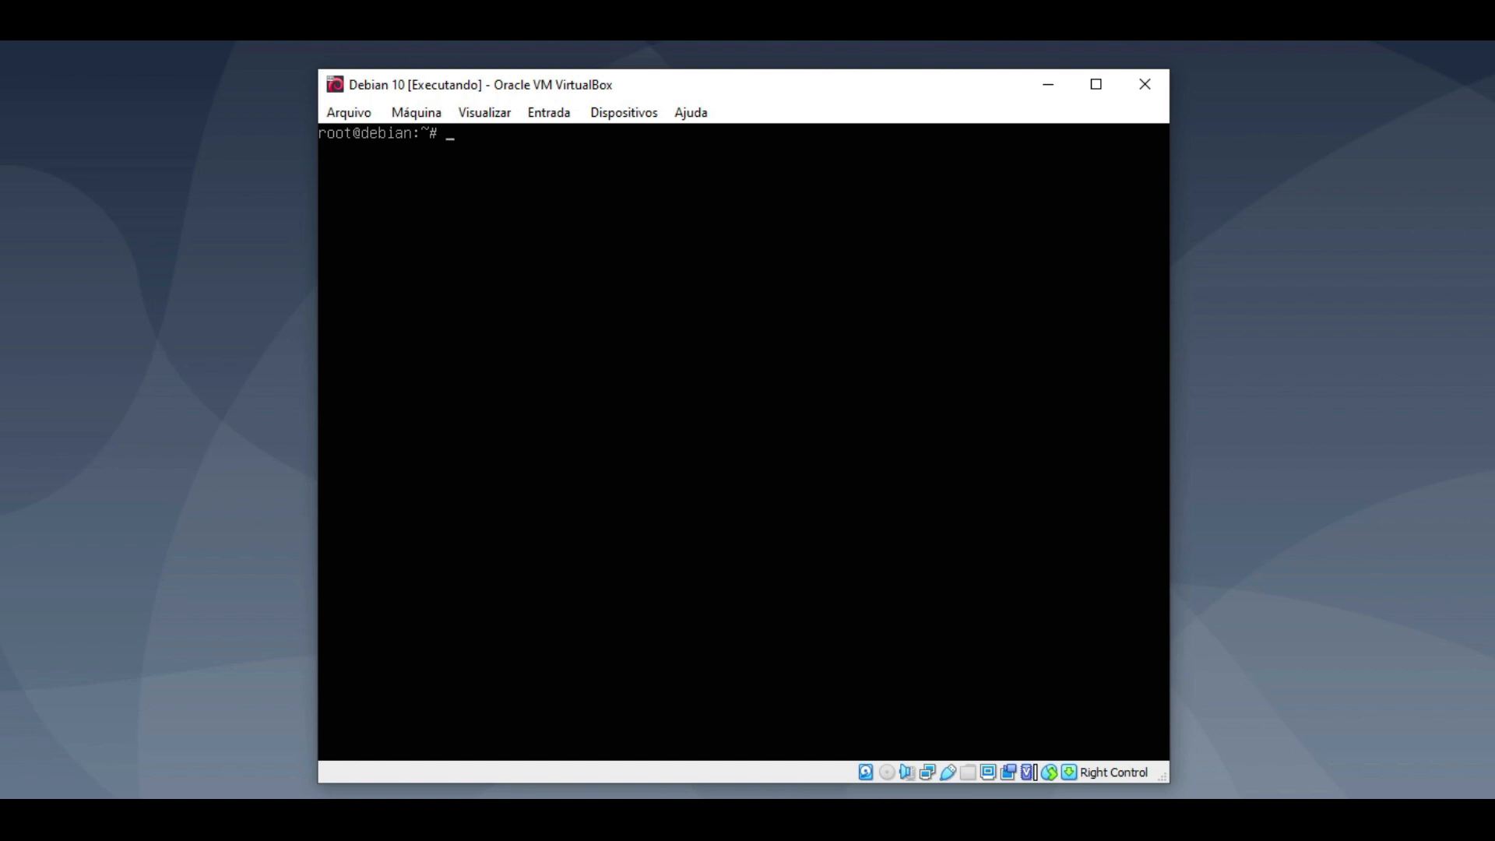
- Run pvs, vgs and lvs to check sda1, sdb1, Volume-01 (24,99g) and its five LVs
type("pvs")
key("Return")
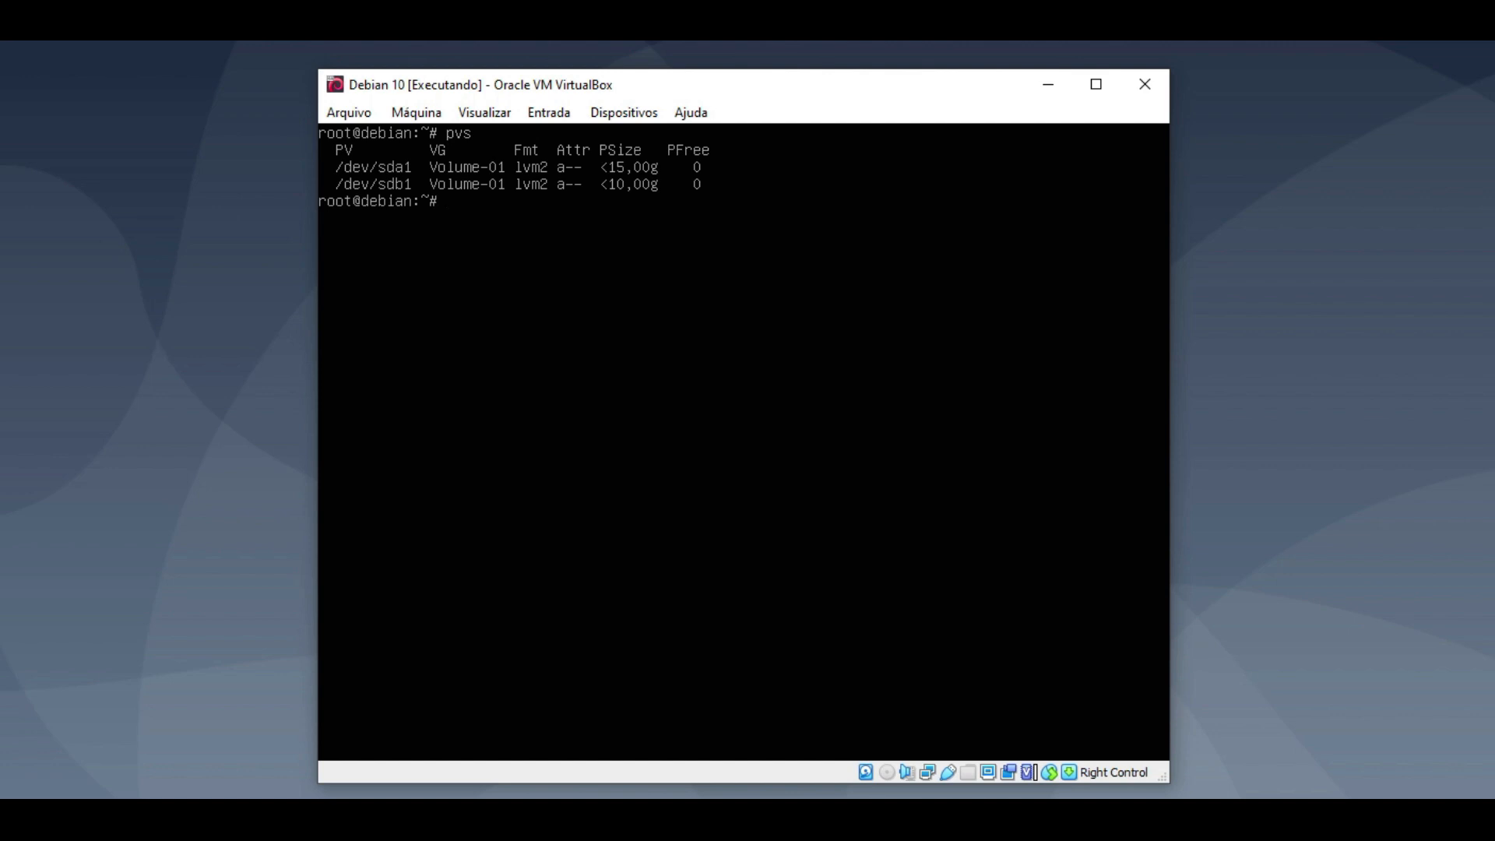
type("vgs")
key("Return")
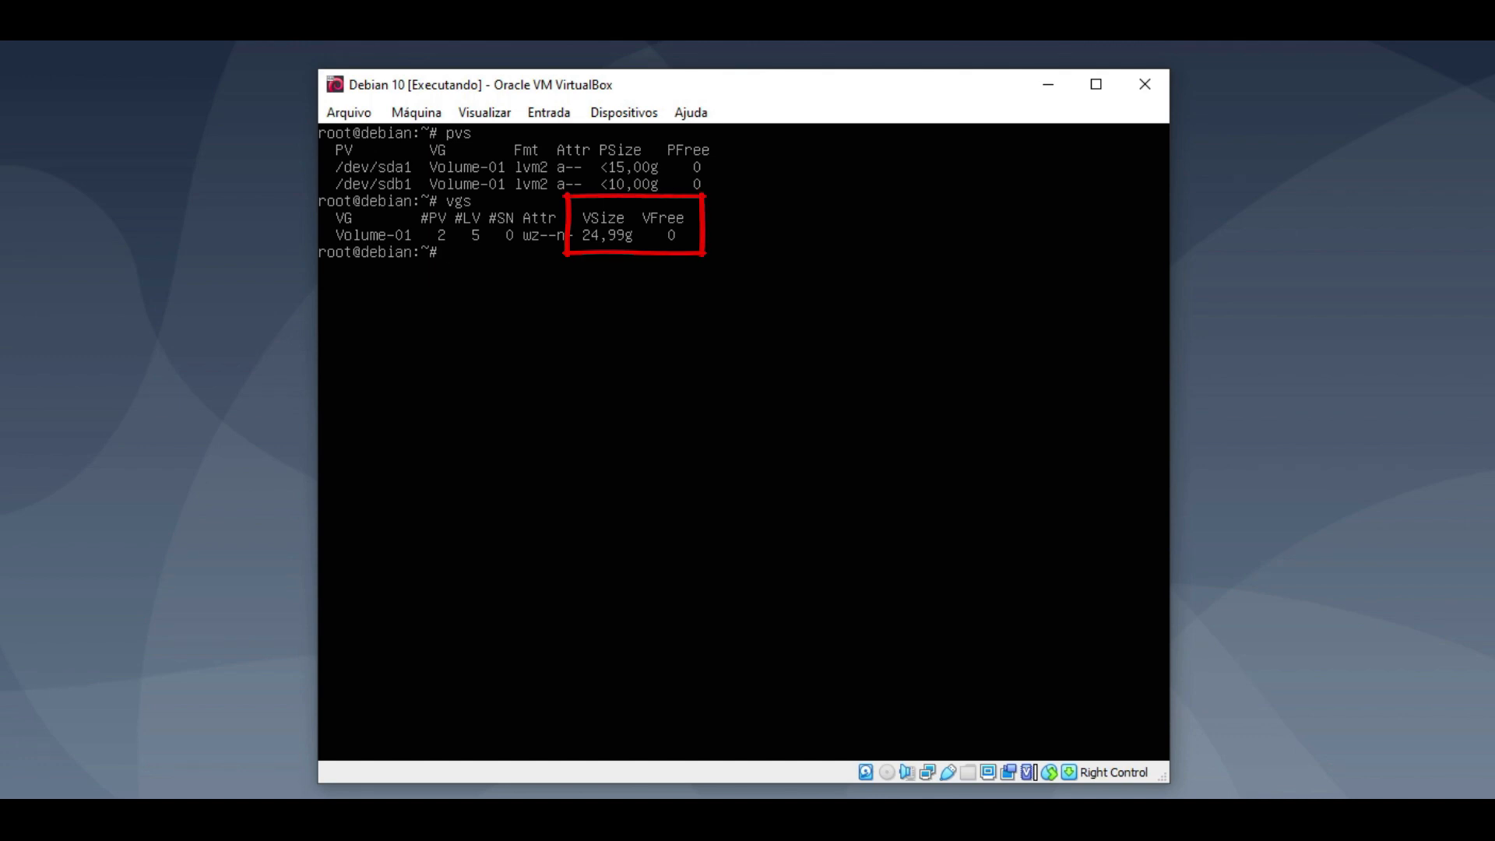
type("l")
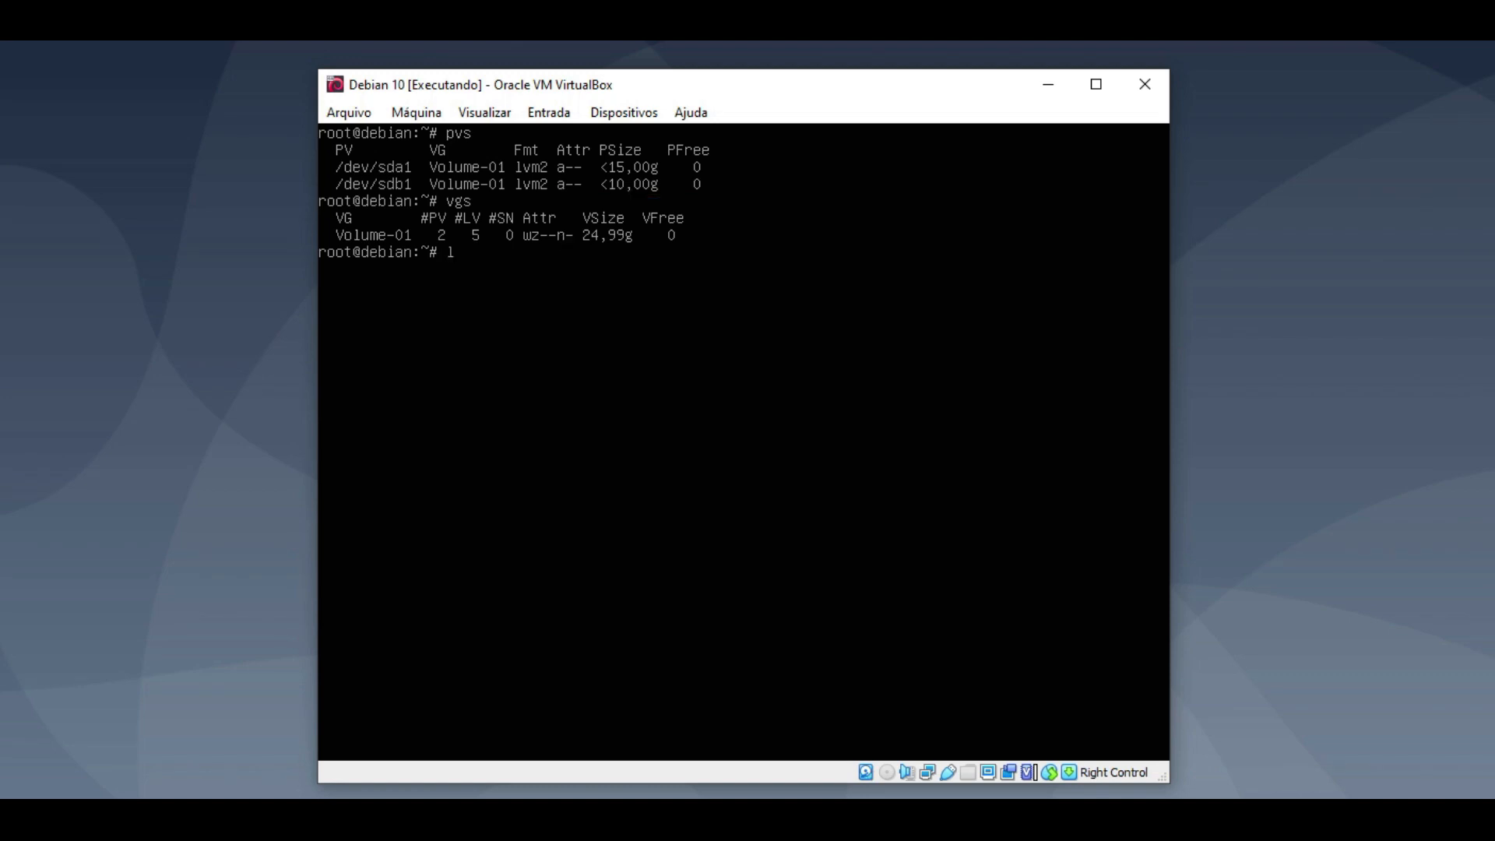
type("cs")
key("Return")
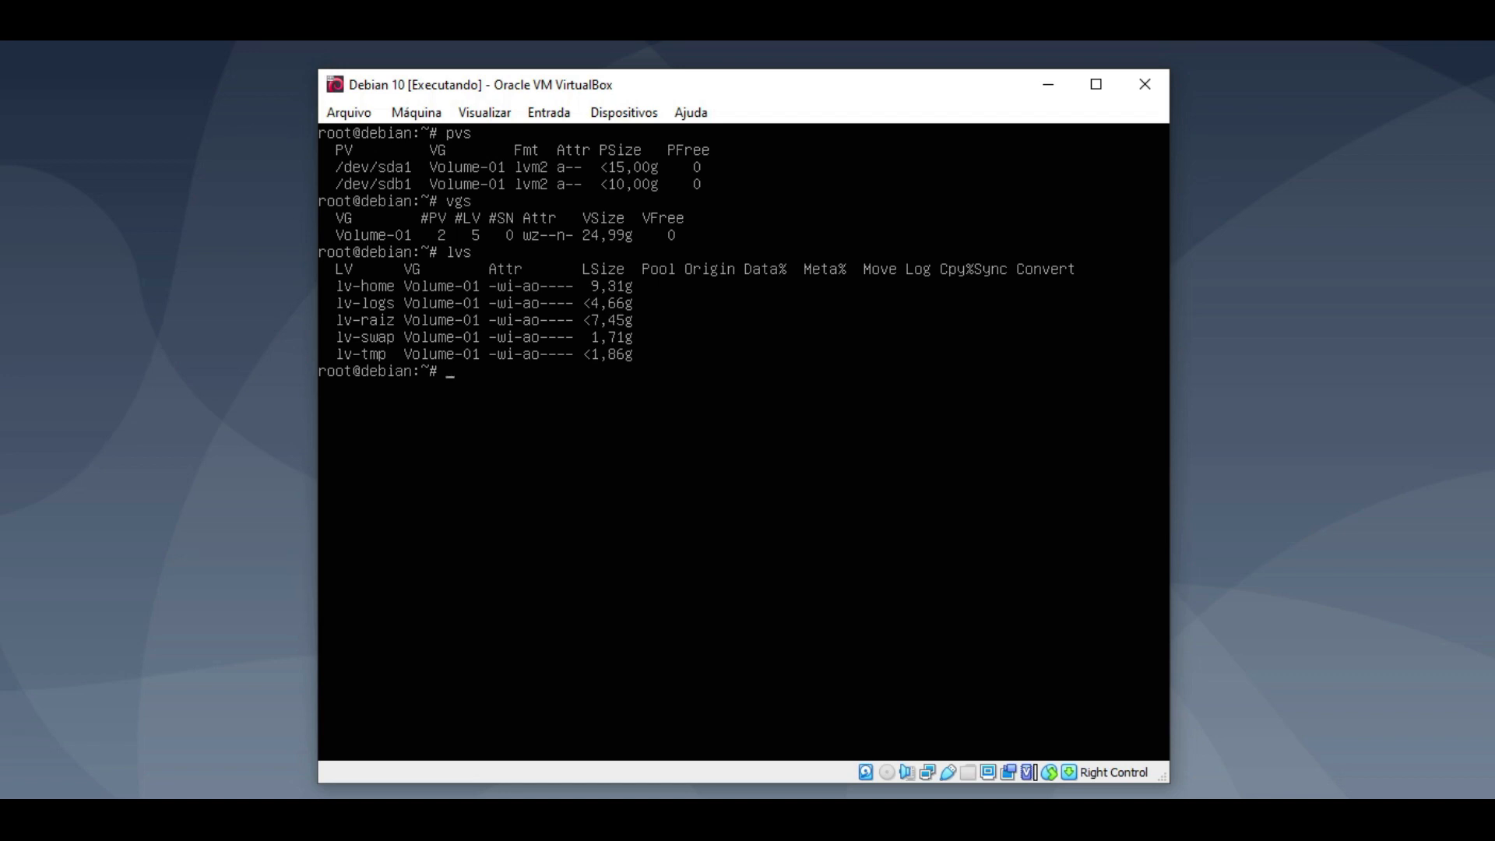
key("ctrl+l")
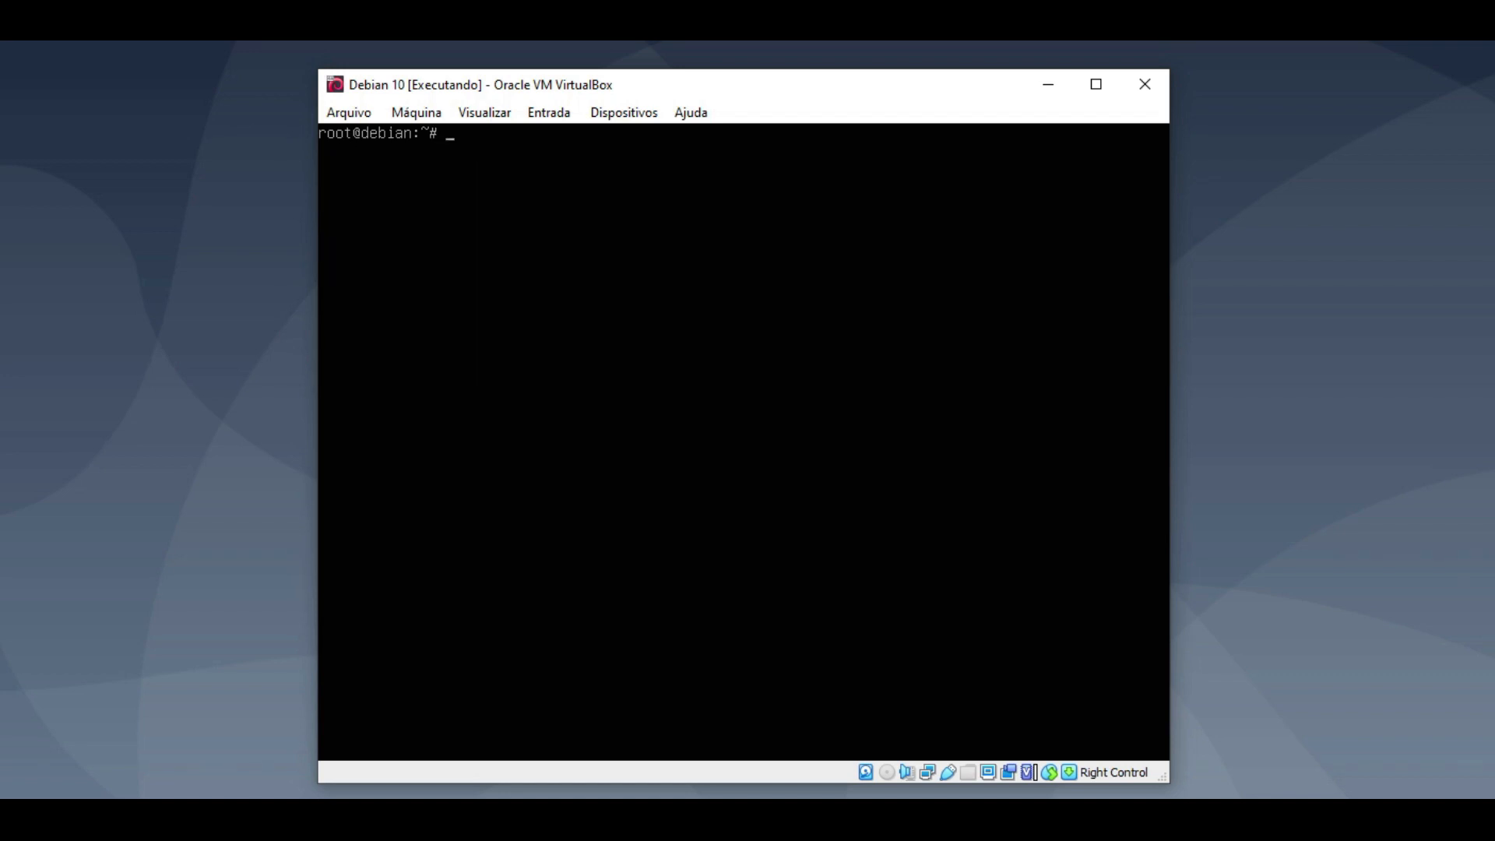
- Run df -h and mount to confirm lv-raiz, lv-home, lv-tmp and lv-logs are mounted as ext4
type("df -h")
key("Return")
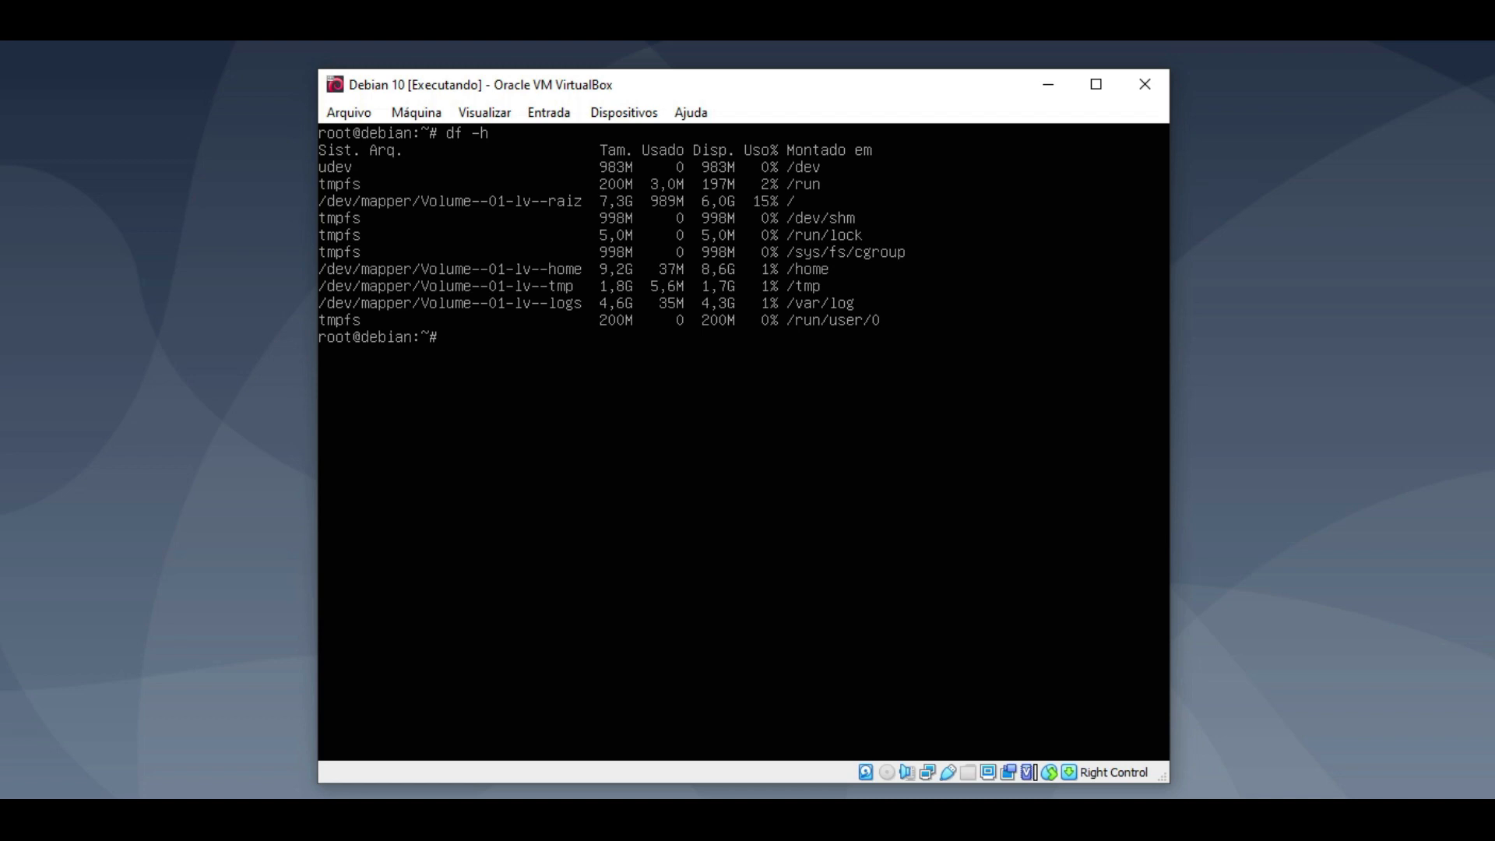
key("ctrl+l")
type("mount")
key("Return")
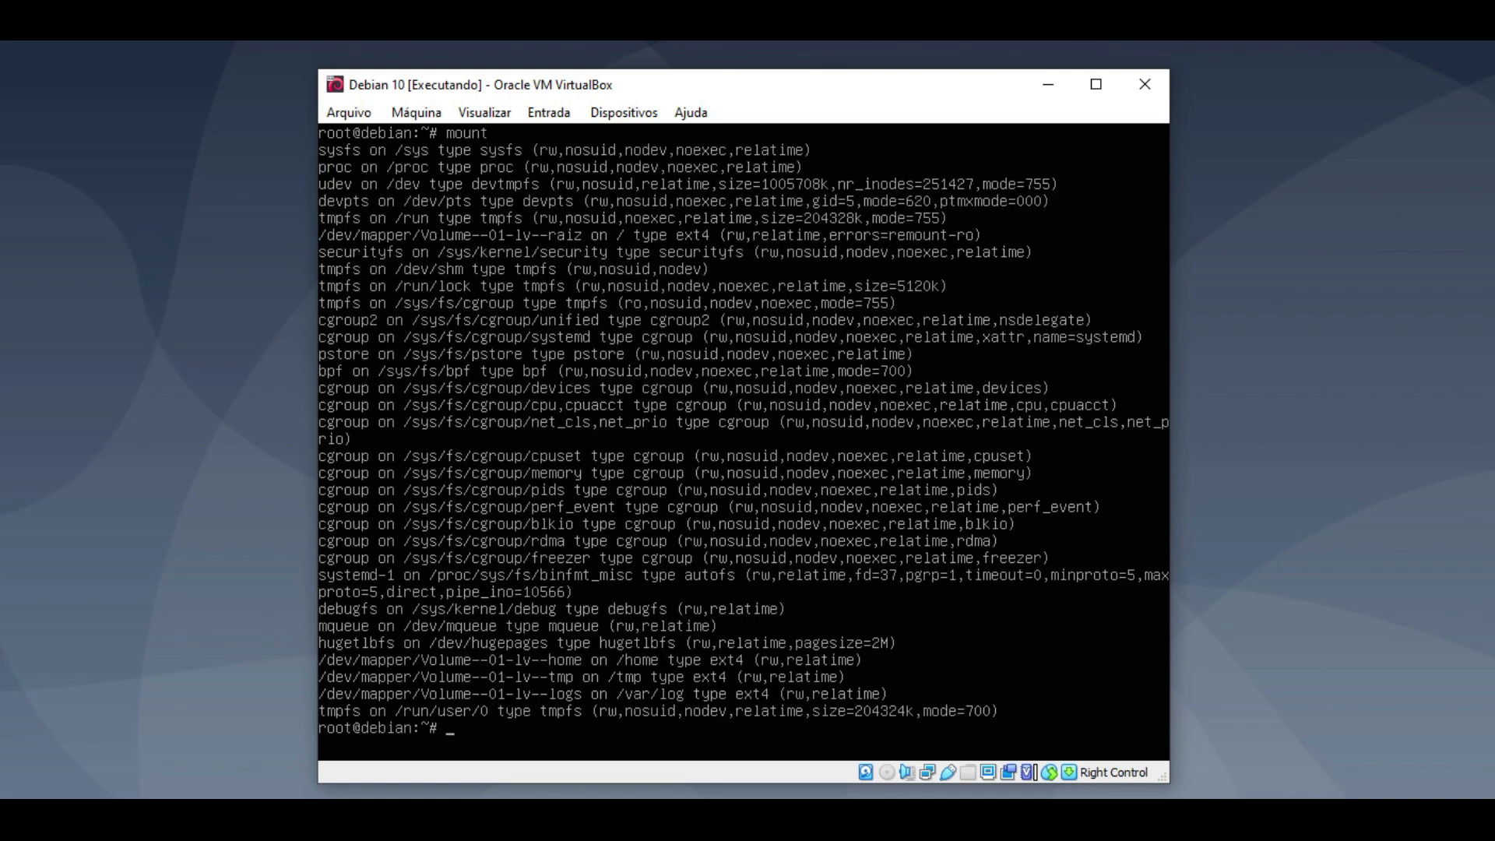